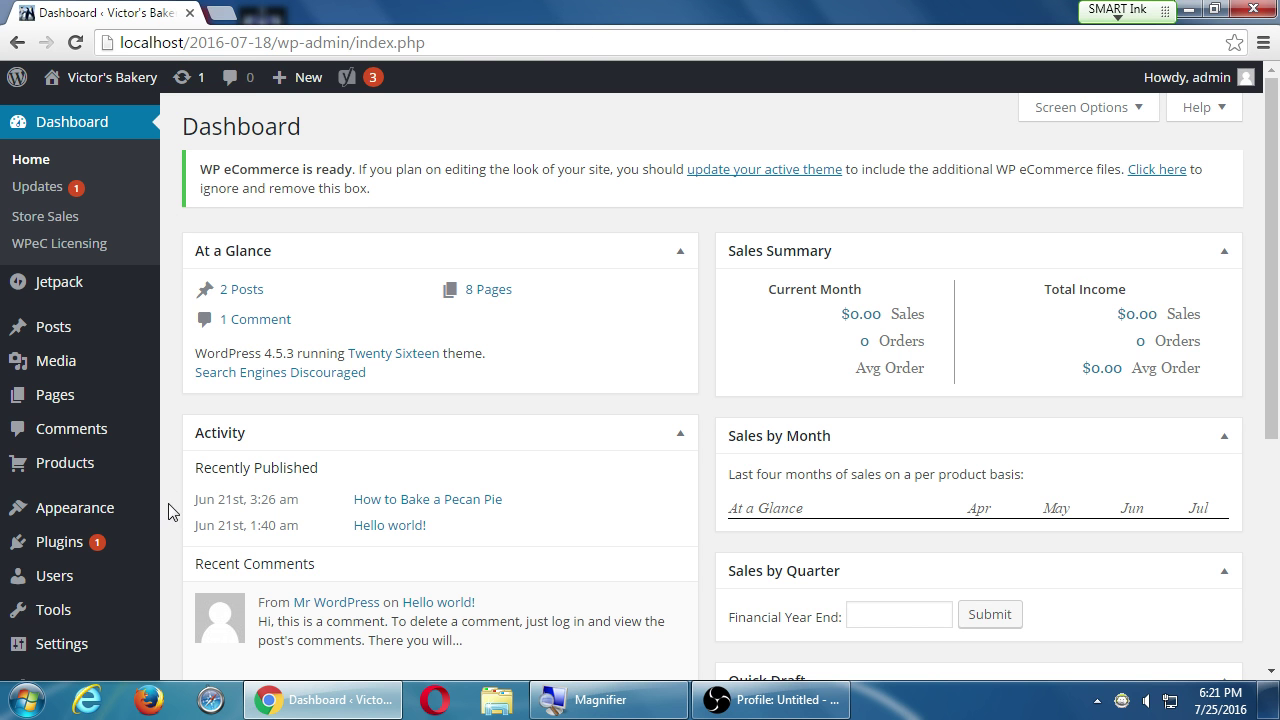
- Open the store's coupons list and start adding a new coupon
mouse_move(80, 470)
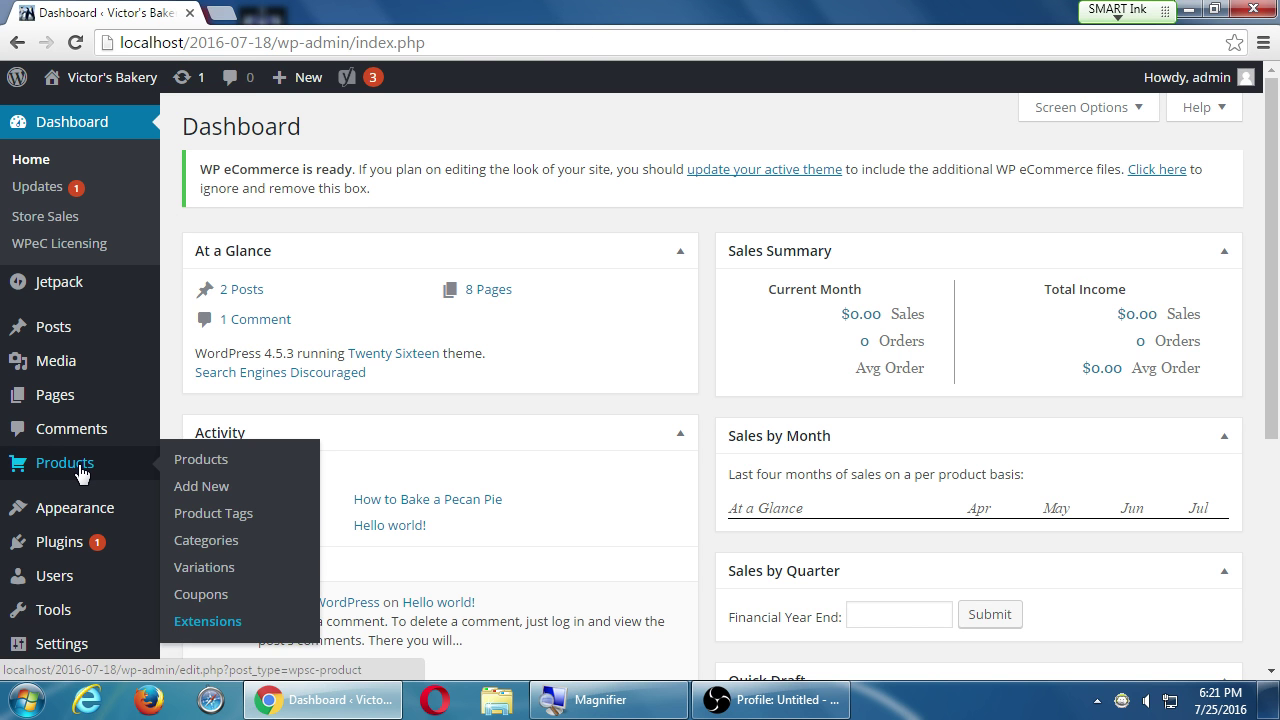
click(214, 600)
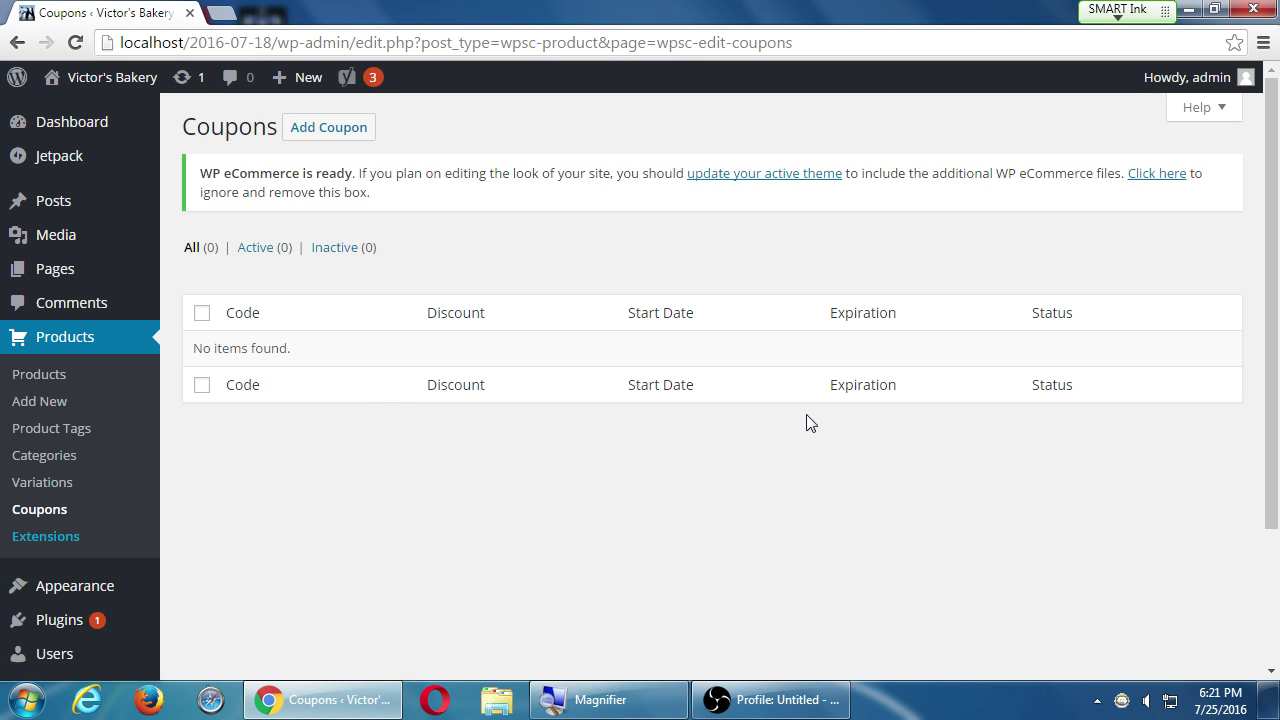
click(350, 133)
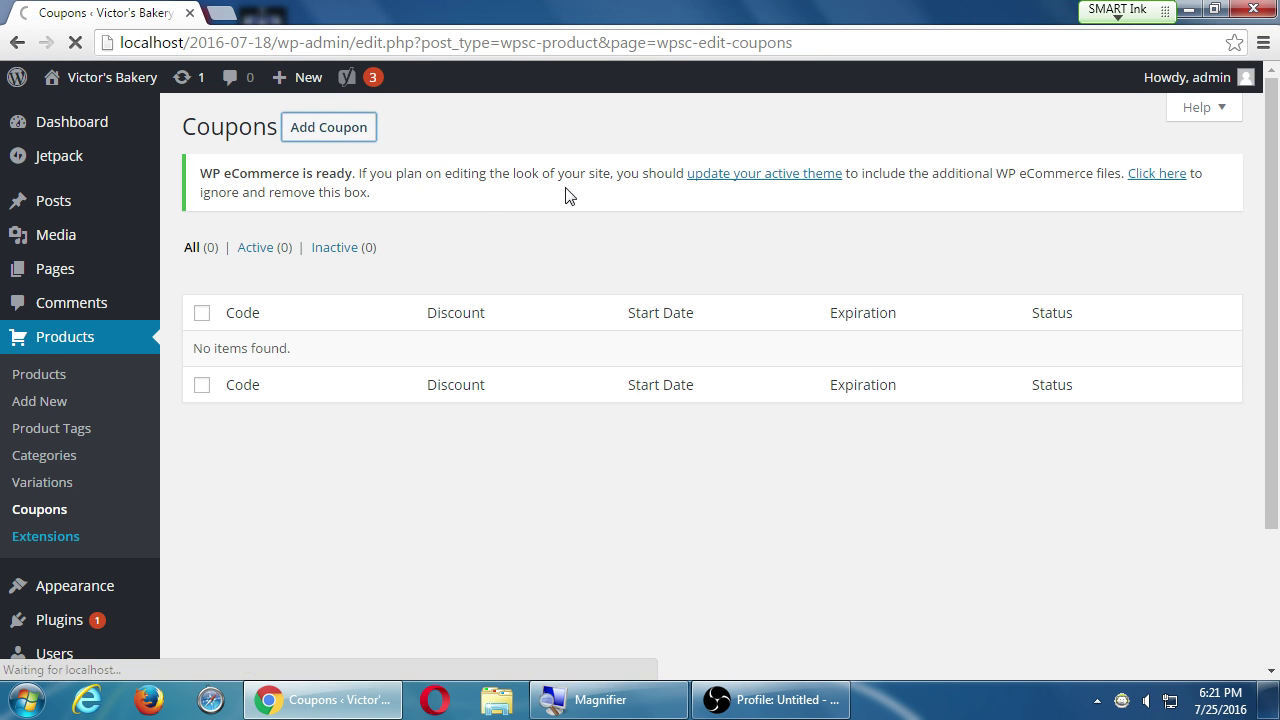
scroll(1043, 383, down, 3)
scroll(1055, 369, up, 2)
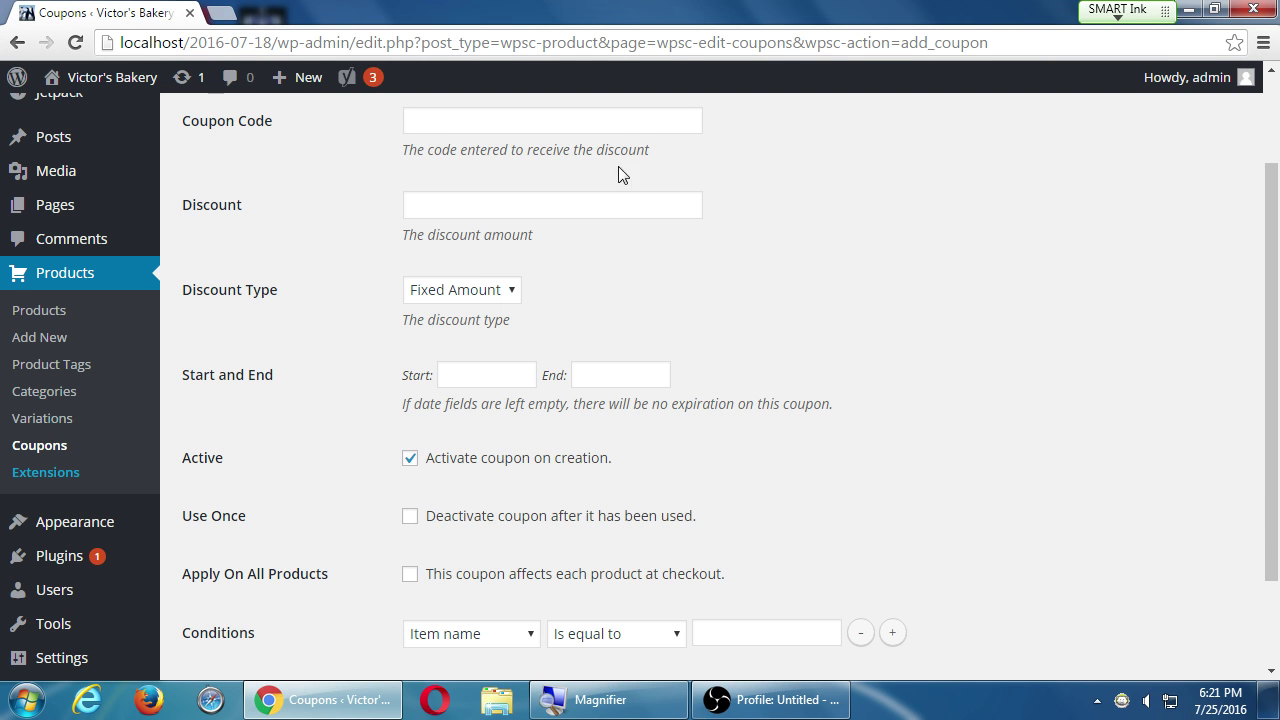
scroll(368, 294, up, 1)
scroll(265, 290, up, 2)
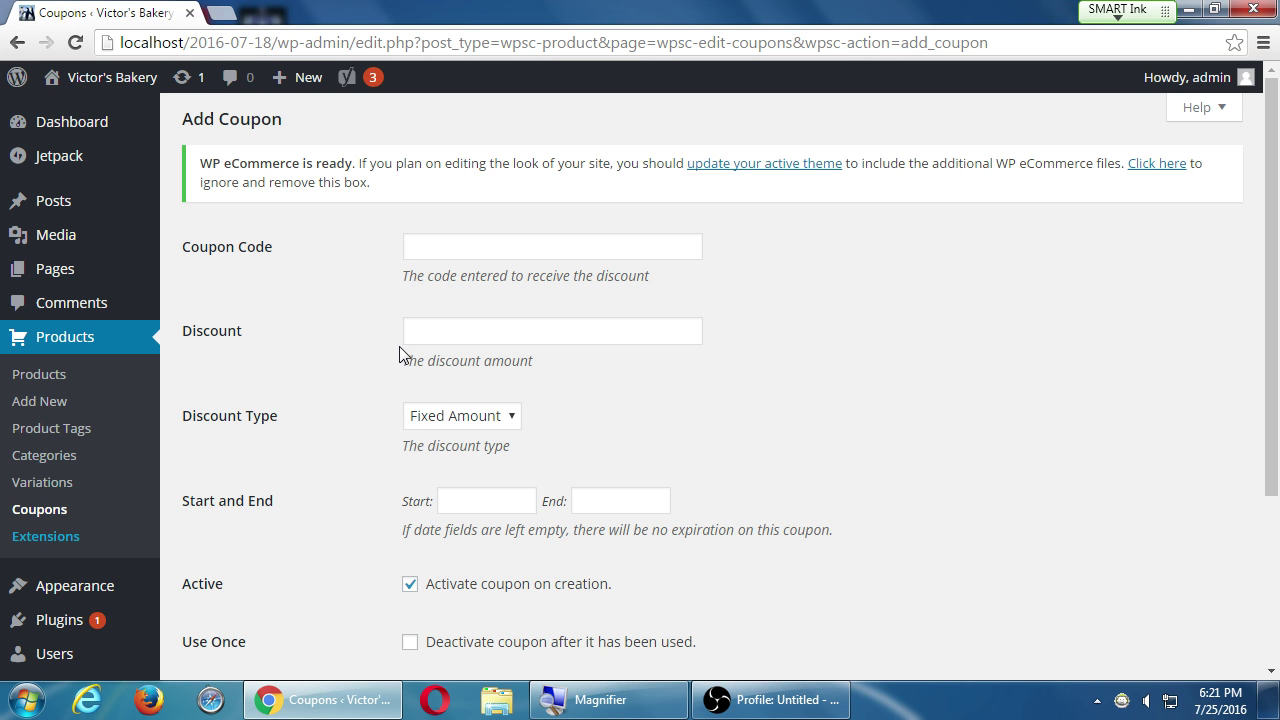
- Set the coupon's discount amount to 12 and its discount type to Percentage
drag(203, 416, 280, 417)
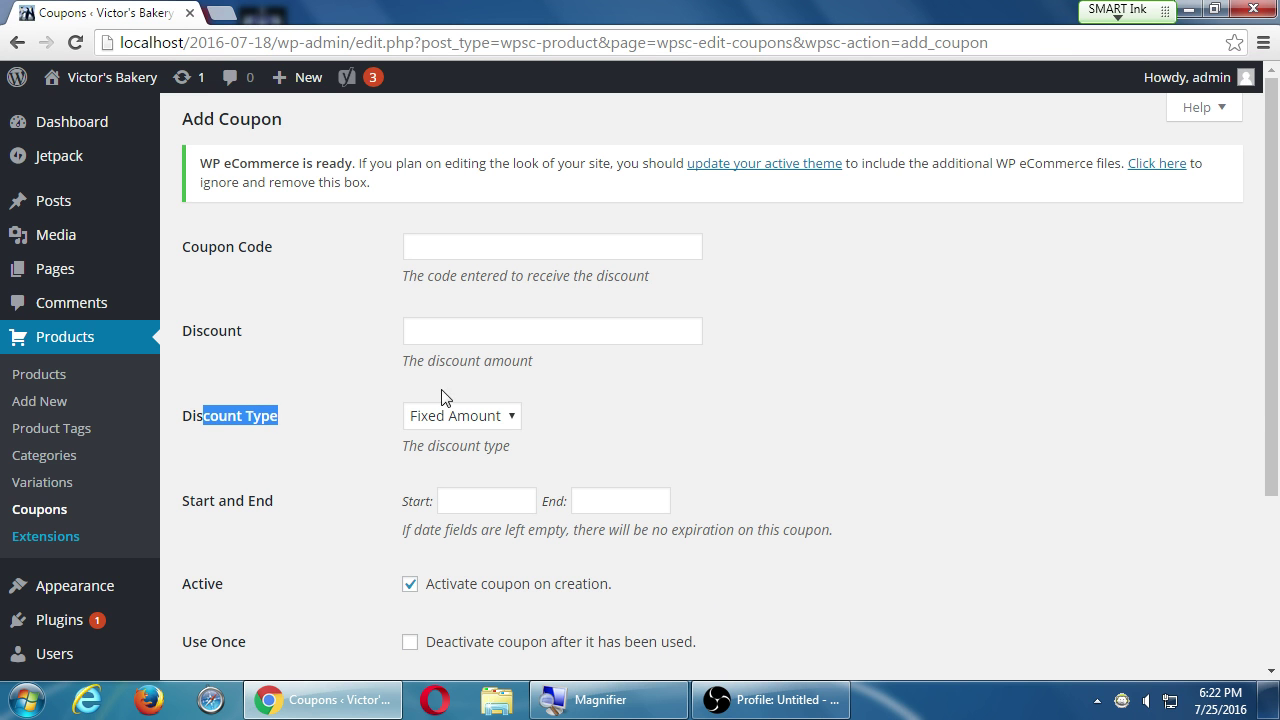
click(488, 333)
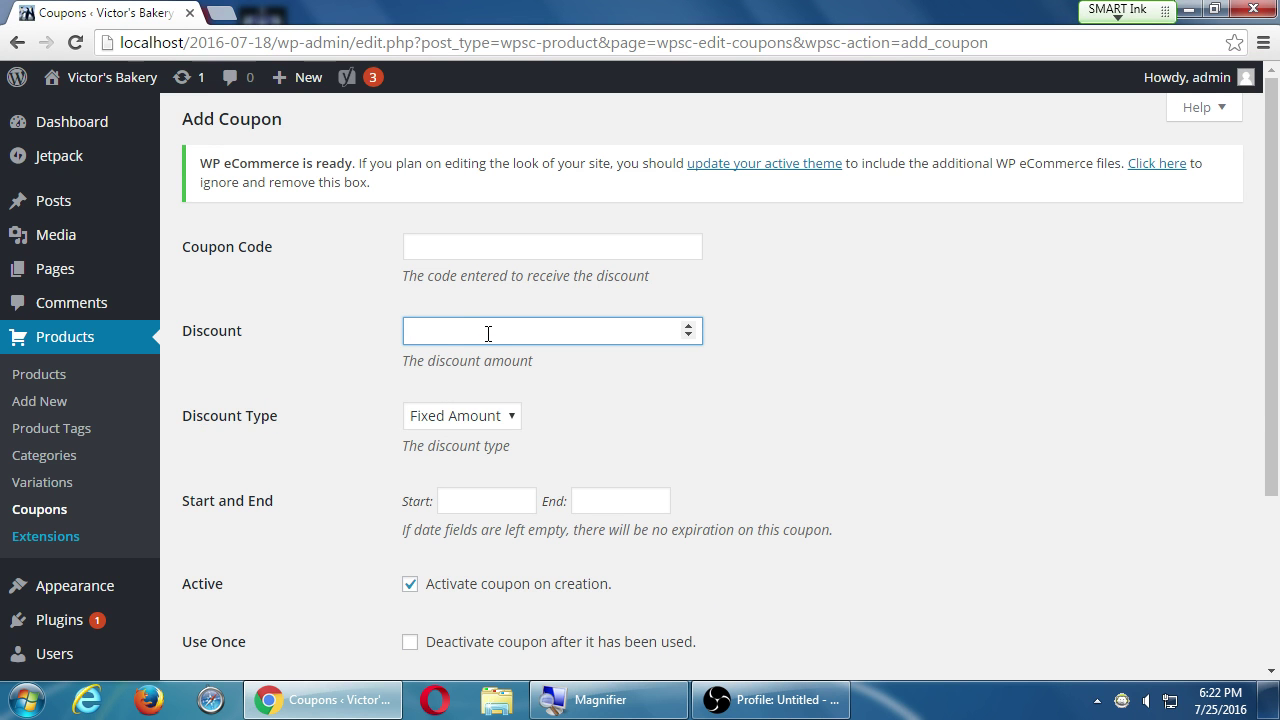
text(12)
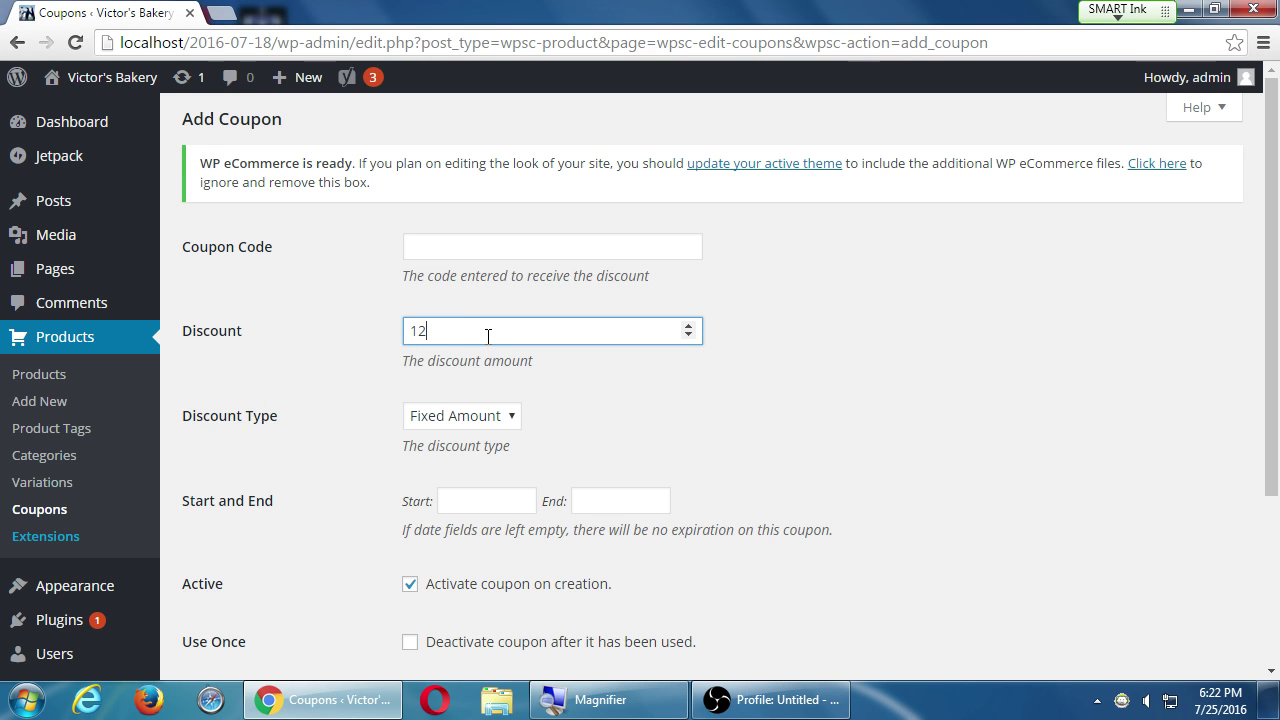
click(478, 418)
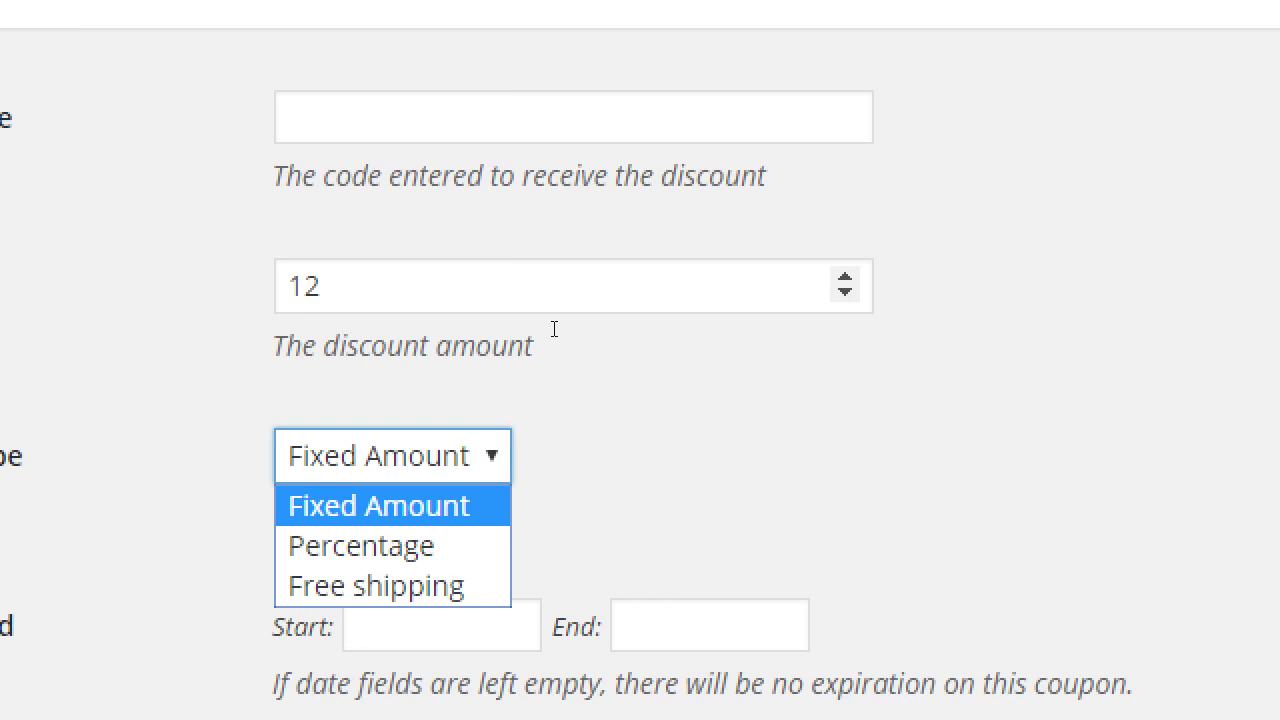
click(188, 439)
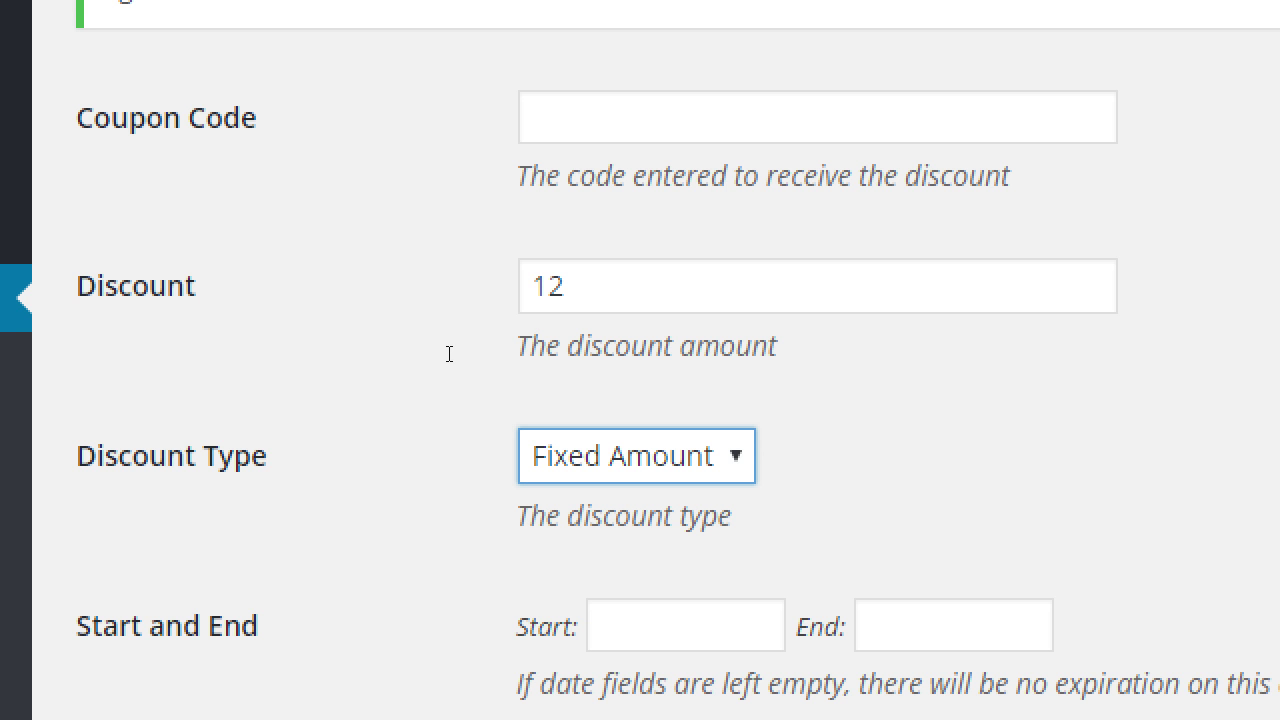
key(alt+Down)
key(Down)
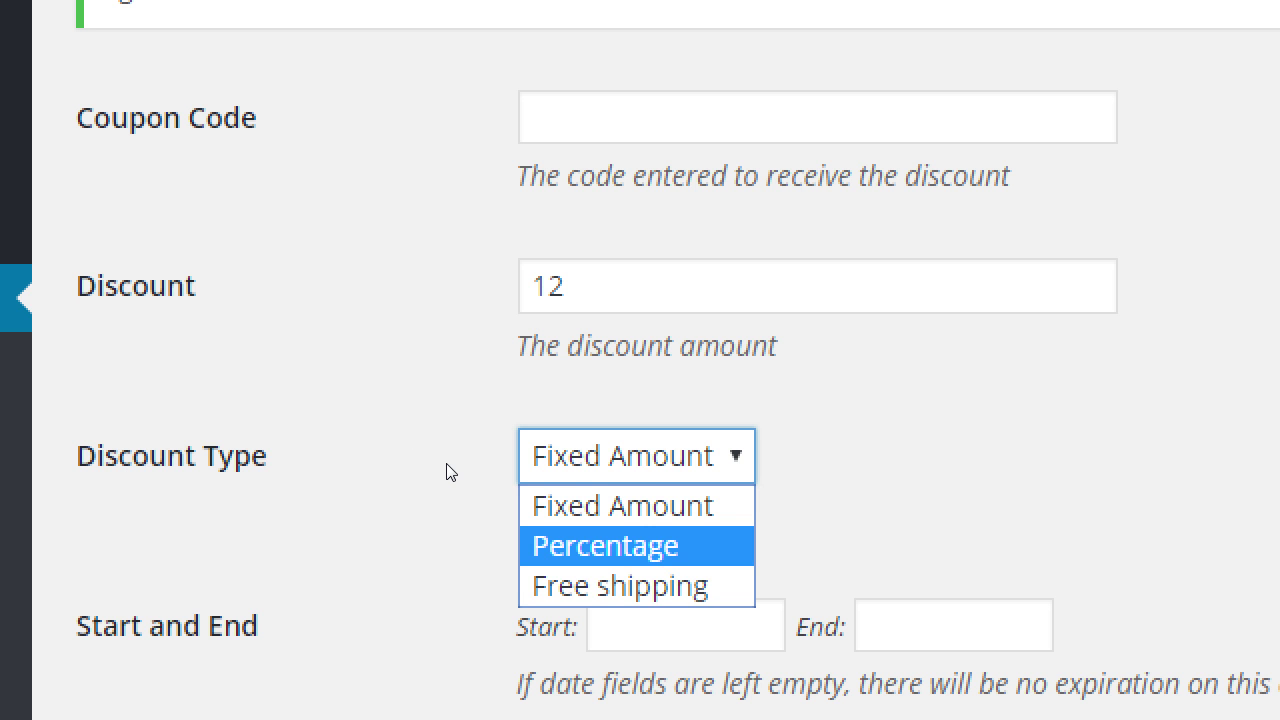
key(Return)
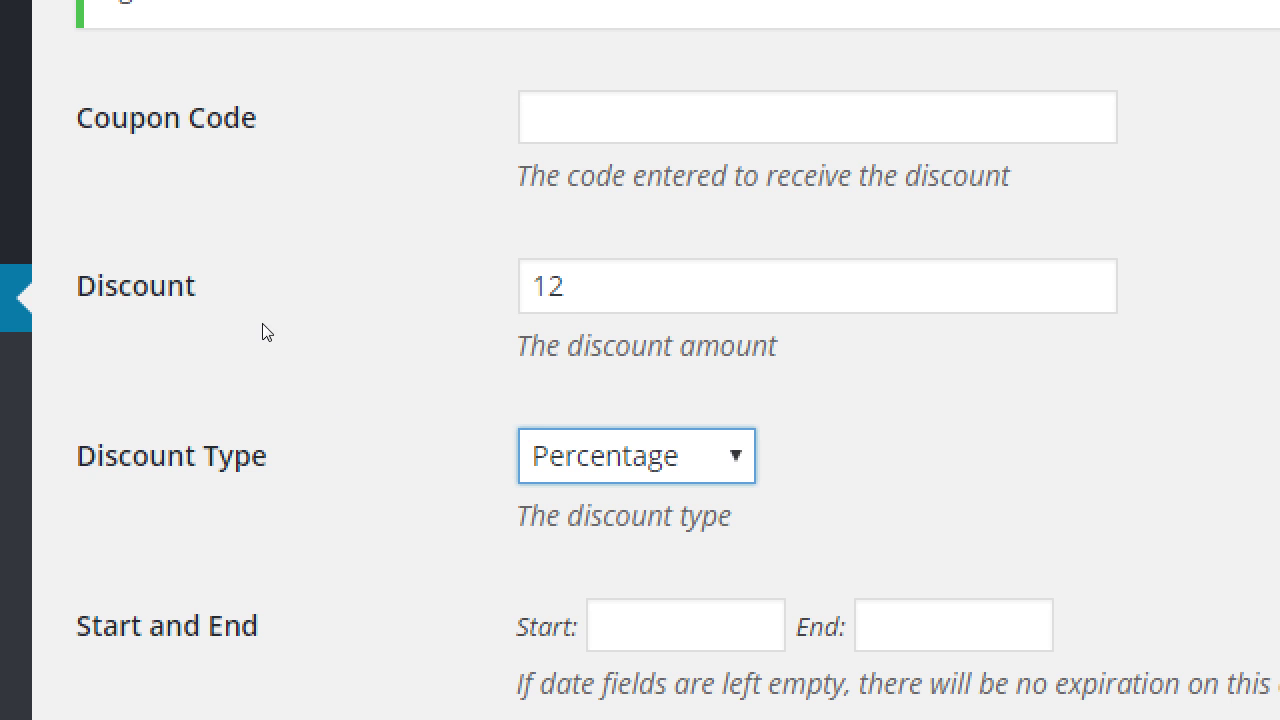
- Enter SAVE12 as the coupon code
key(shift+Tab)
key(shift+Tab)
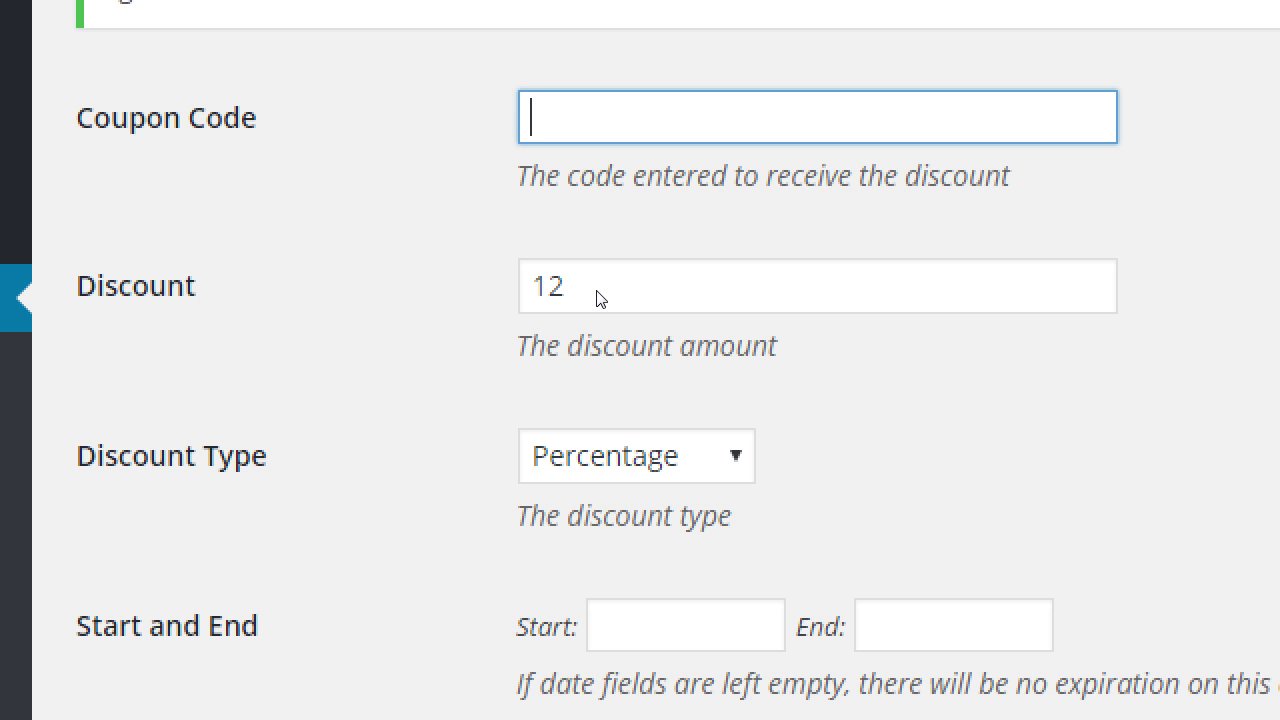
text(A)
key(BackSpace)
text(SAVE12)
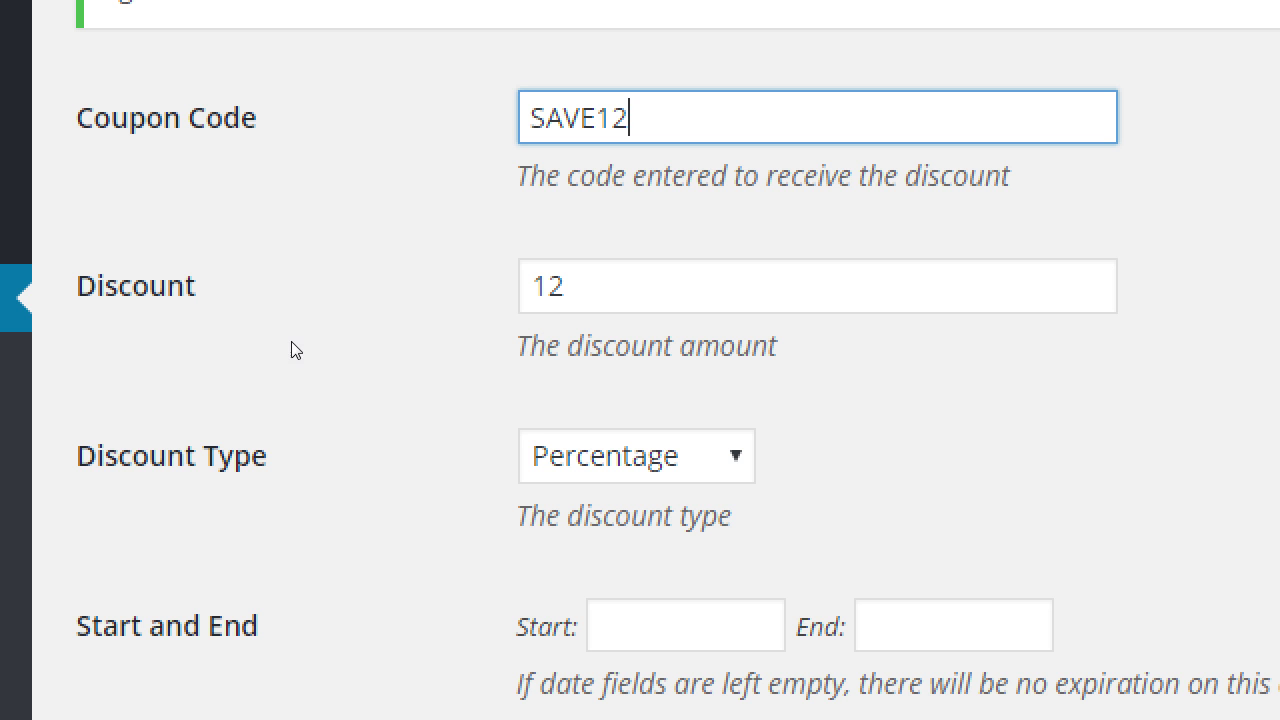
- Look at the date picker for the coupon's validity period without choosing any dates
scroll(346, 435, down, 2)
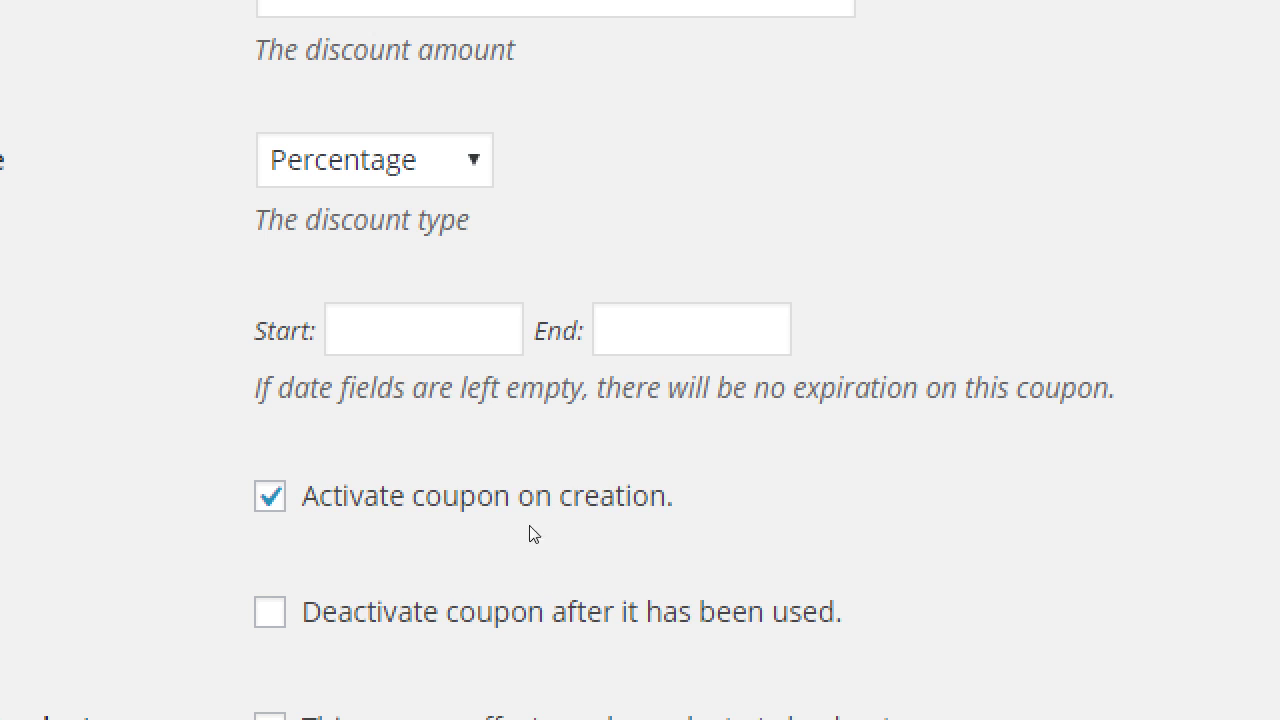
click(465, 415)
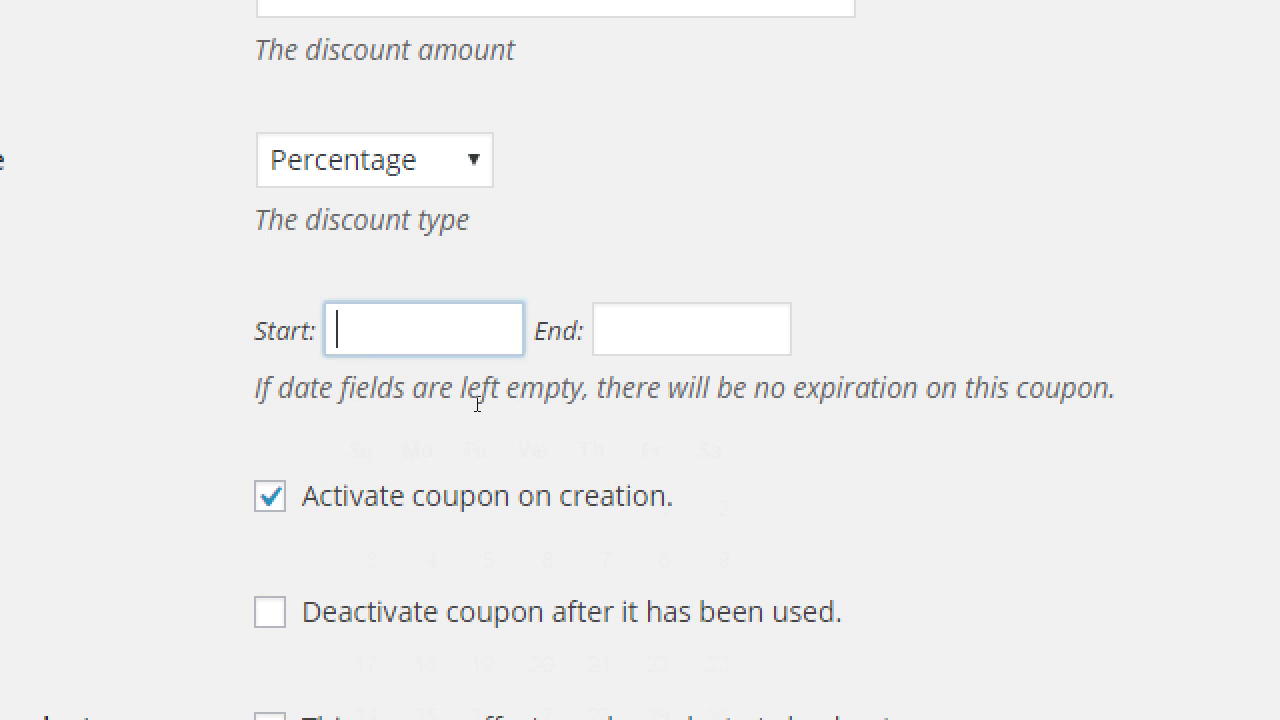
click(618, 338)
click(392, 405)
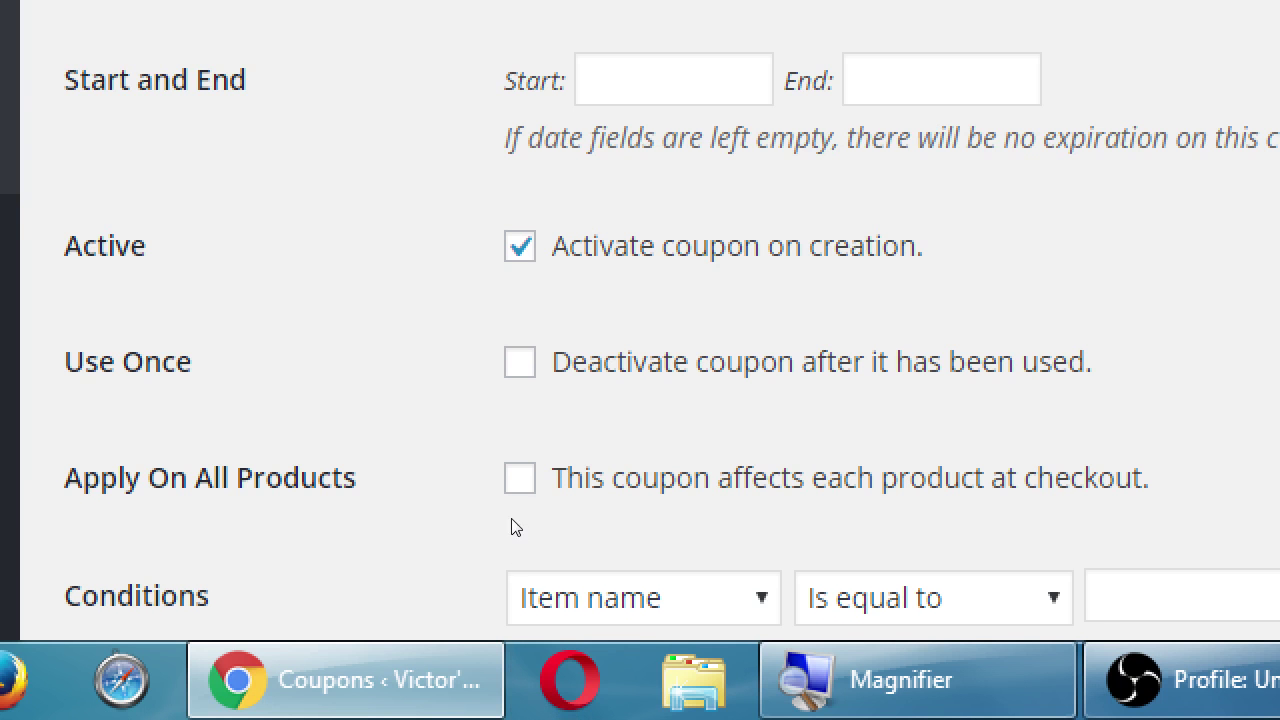
- Enable deactivating the coupon after it has been used and applying it to all products at checkout
scroll(477, 569, down, 1)
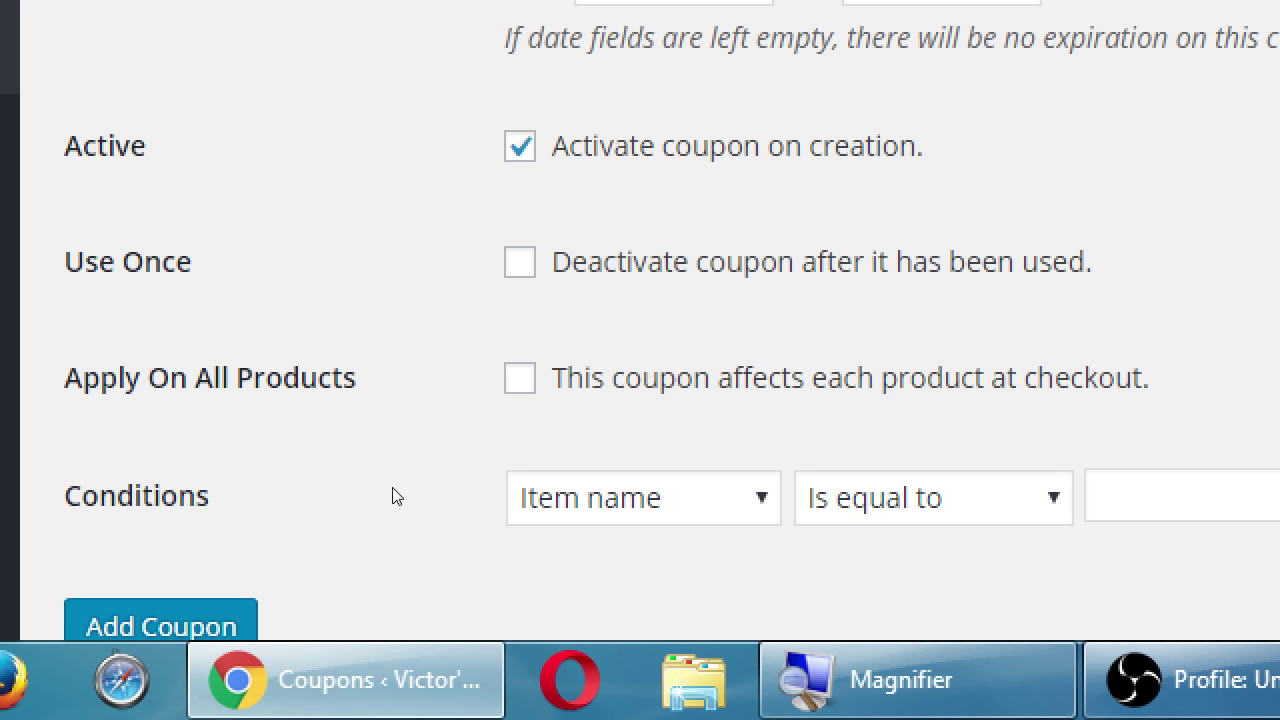
key(space)
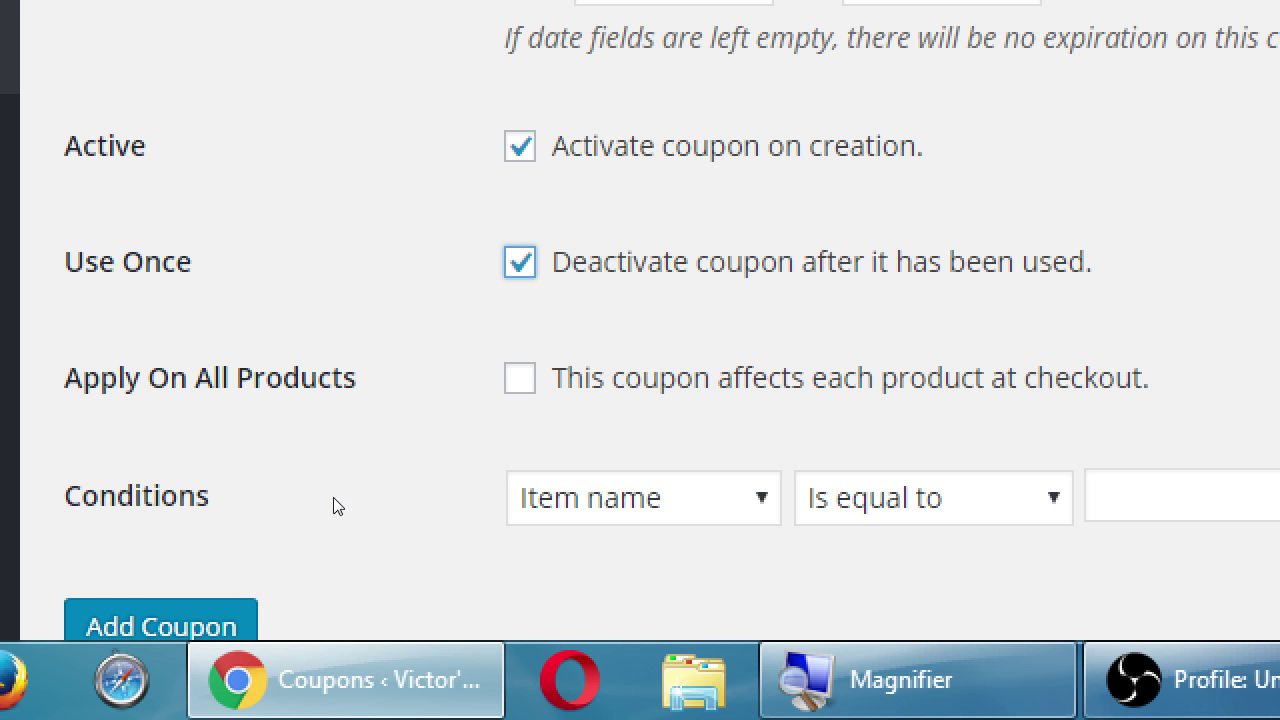
drag(184, 548, 329, 549)
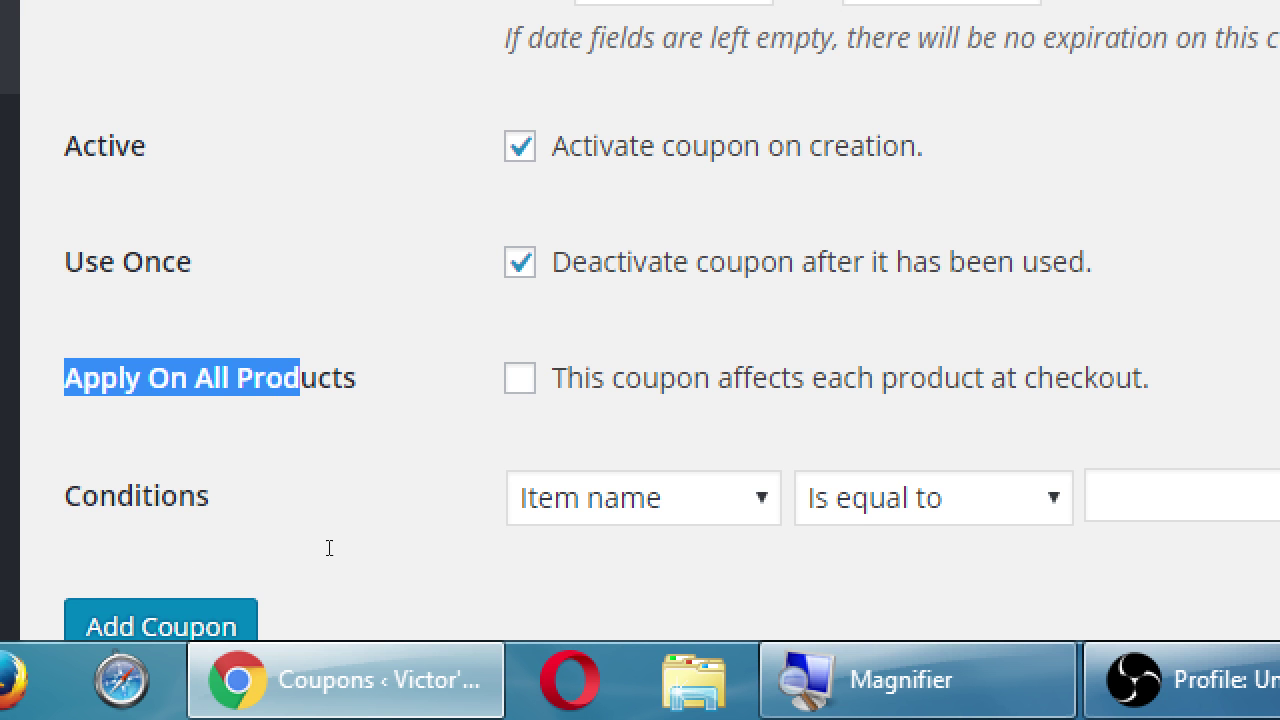
click(329, 549)
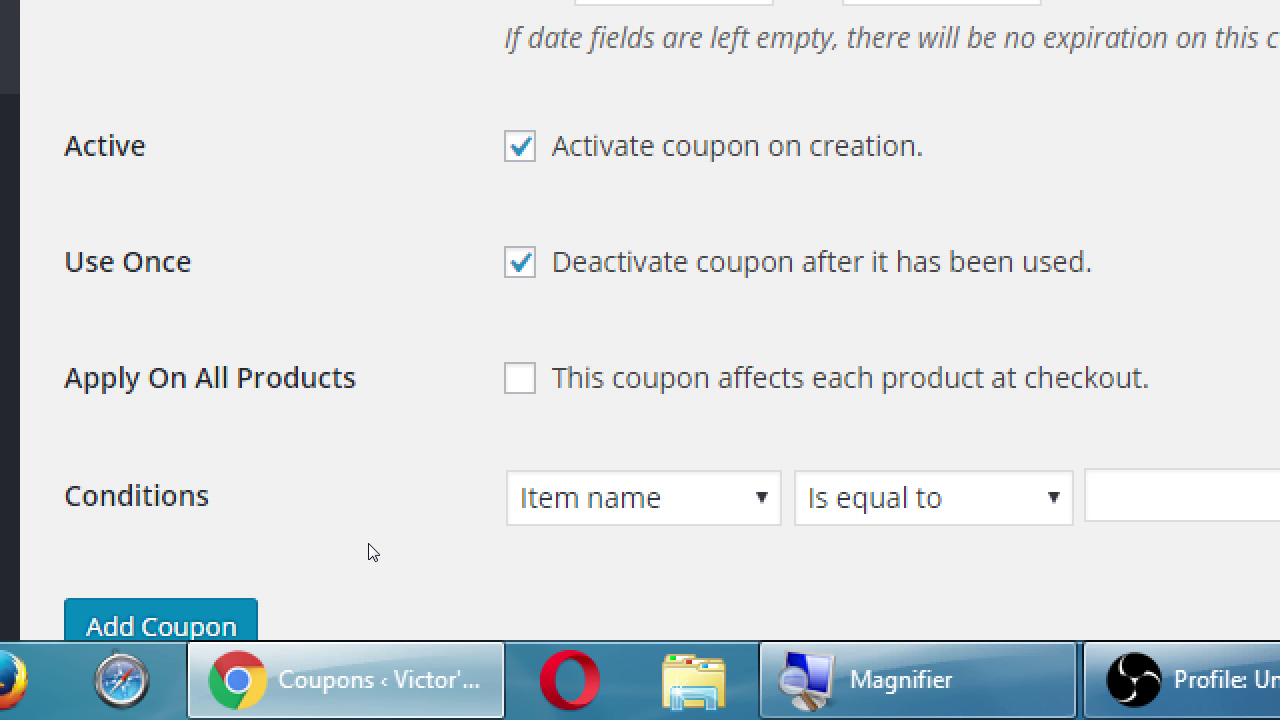
key(Tab)
key(space)
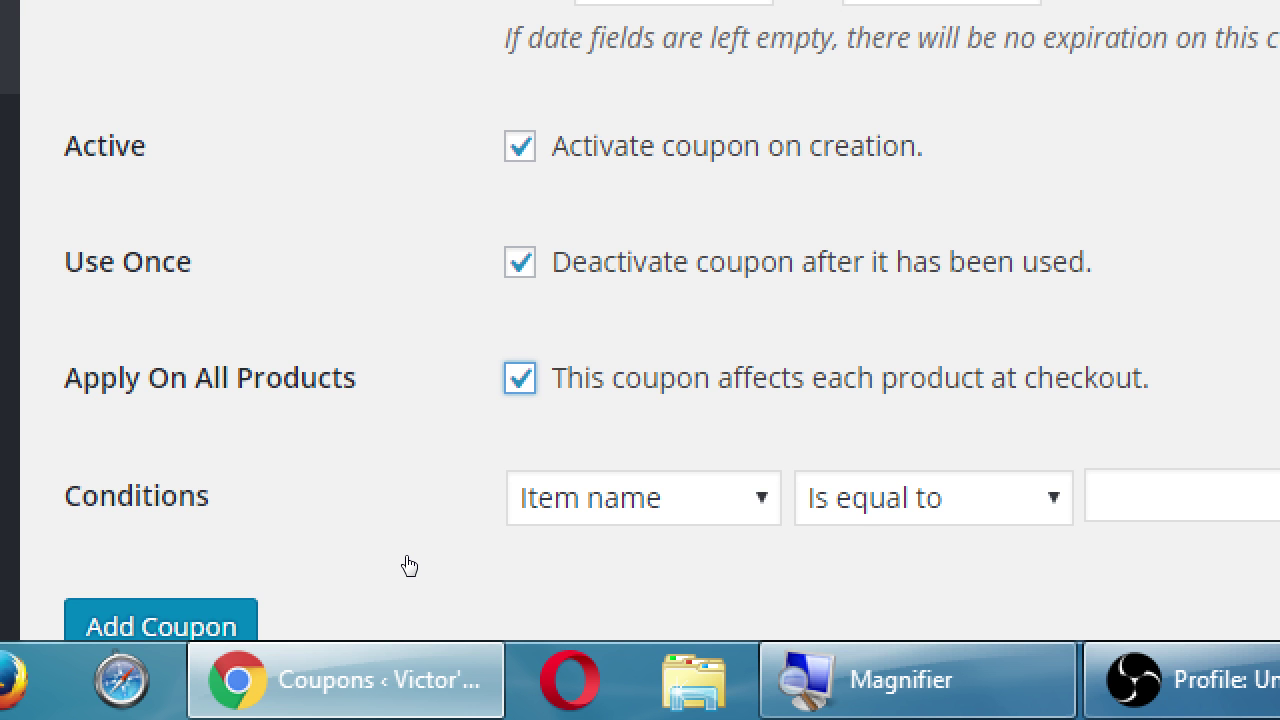
- Review the available discount types, keeping Percentage selected
scroll(409, 566, up, 3)
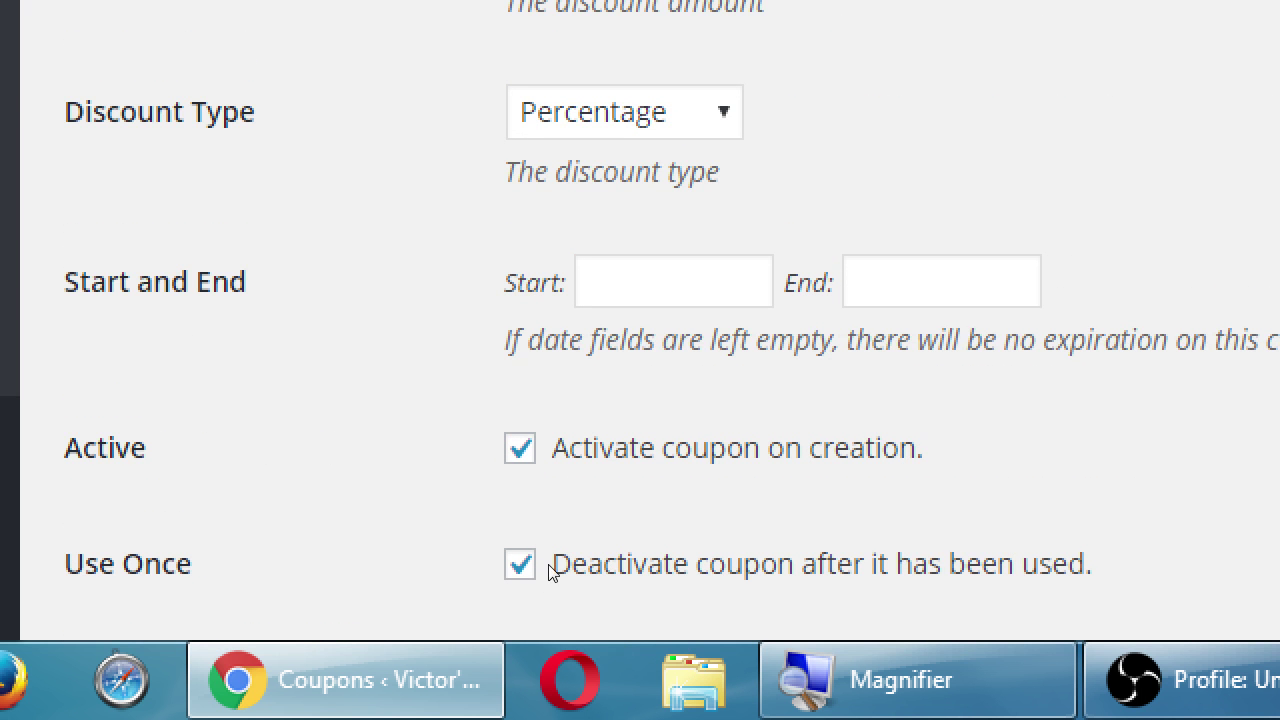
key(alt+Down)
key(Up)
key(Down)
key(Return)
- Set the coupon condition's criterion to Subtotal amount
scroll(195, 520, down, 5)
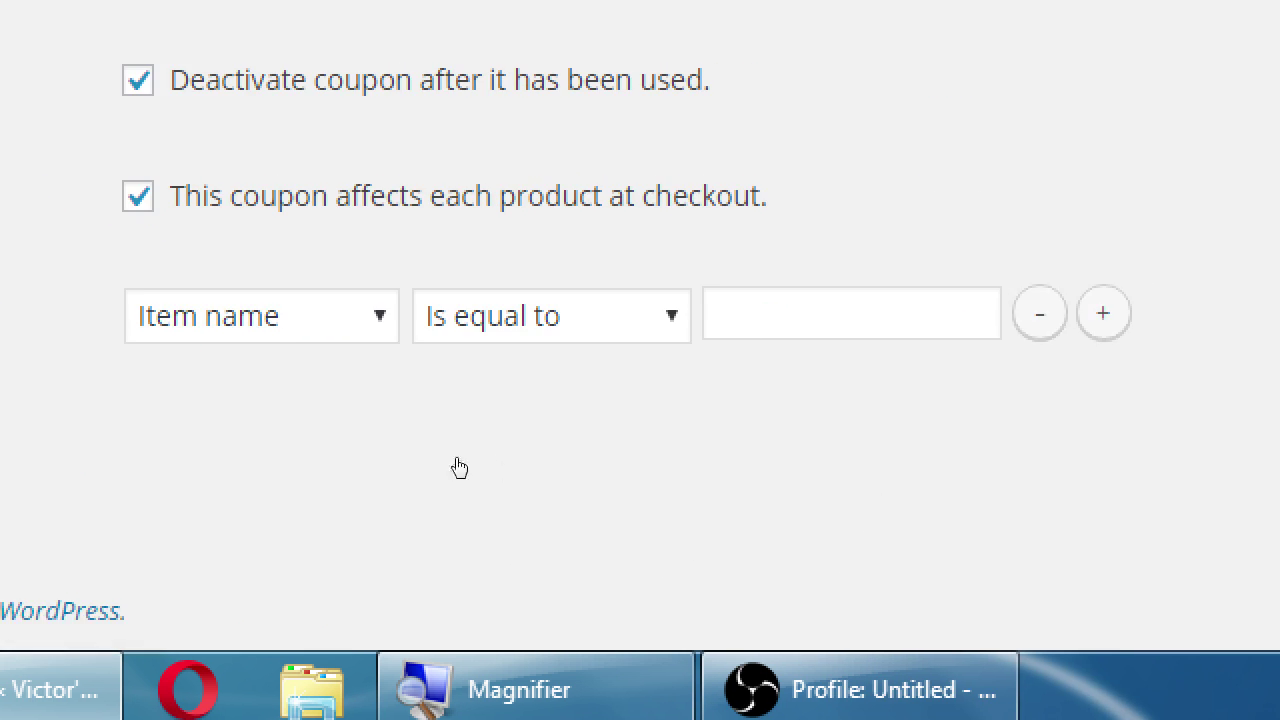
key(alt+Down)
key(Down)
key(Down)
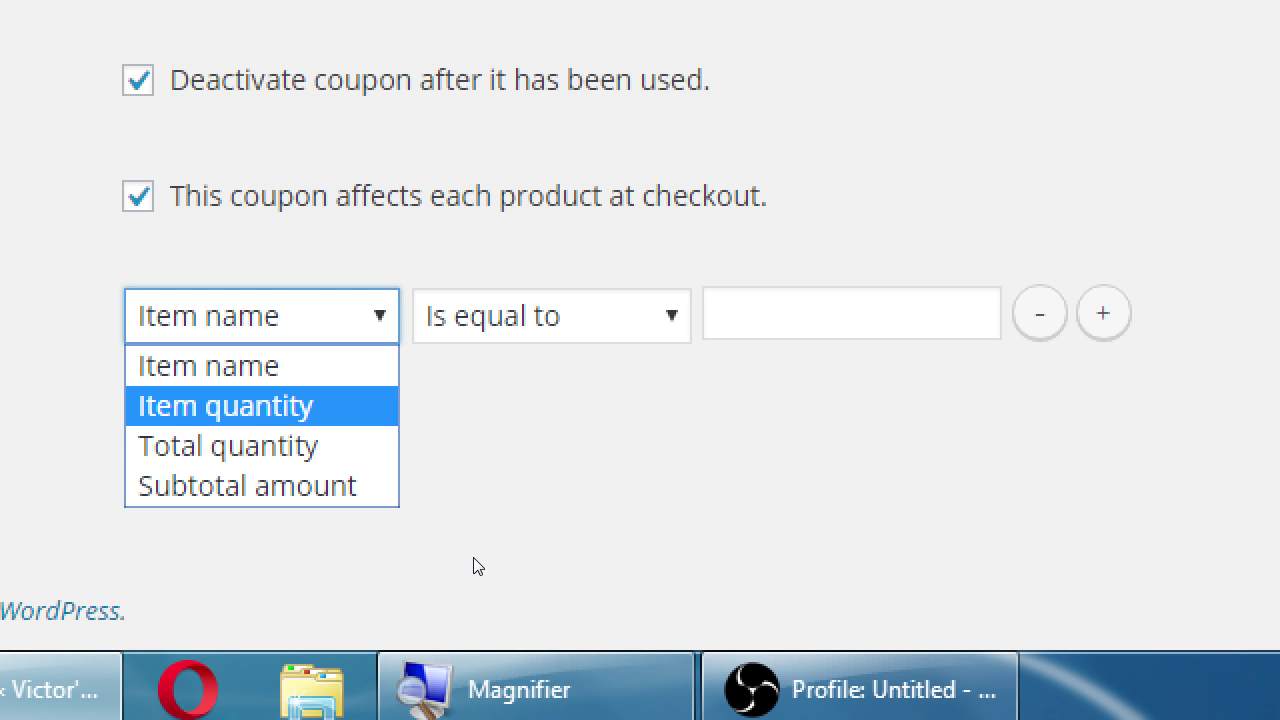
key(Down)
key(Up)
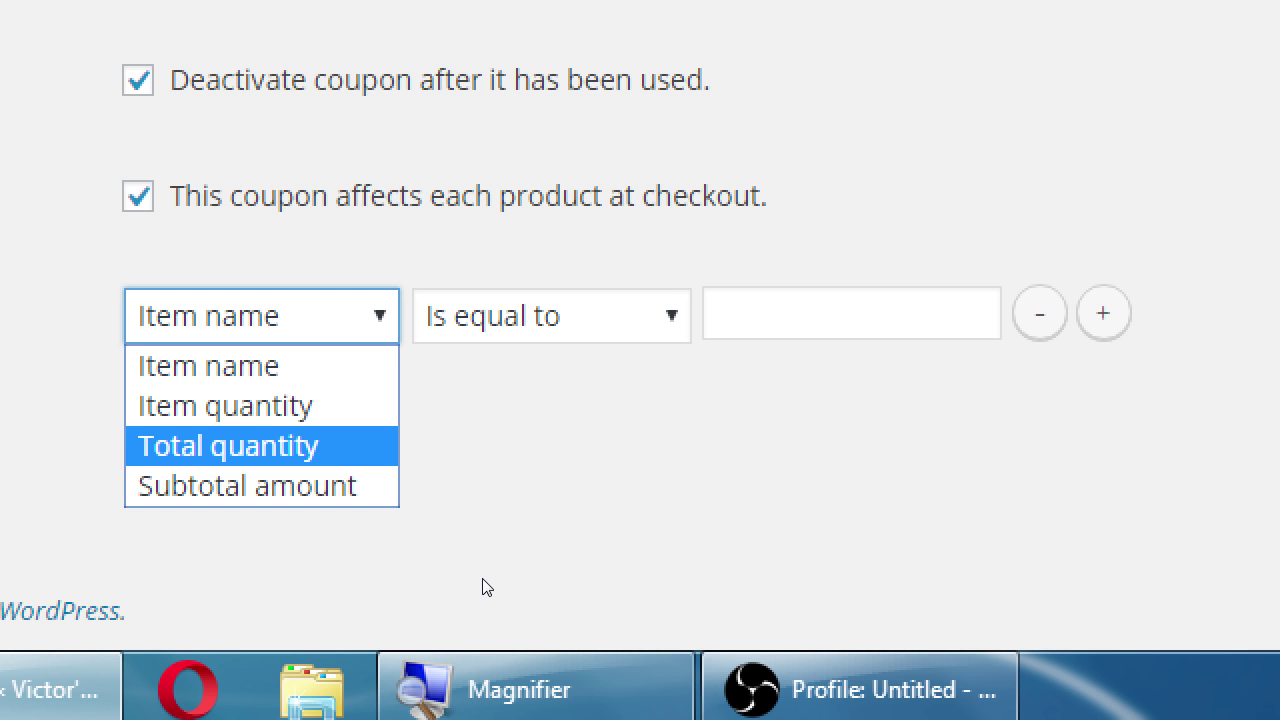
key(Down)
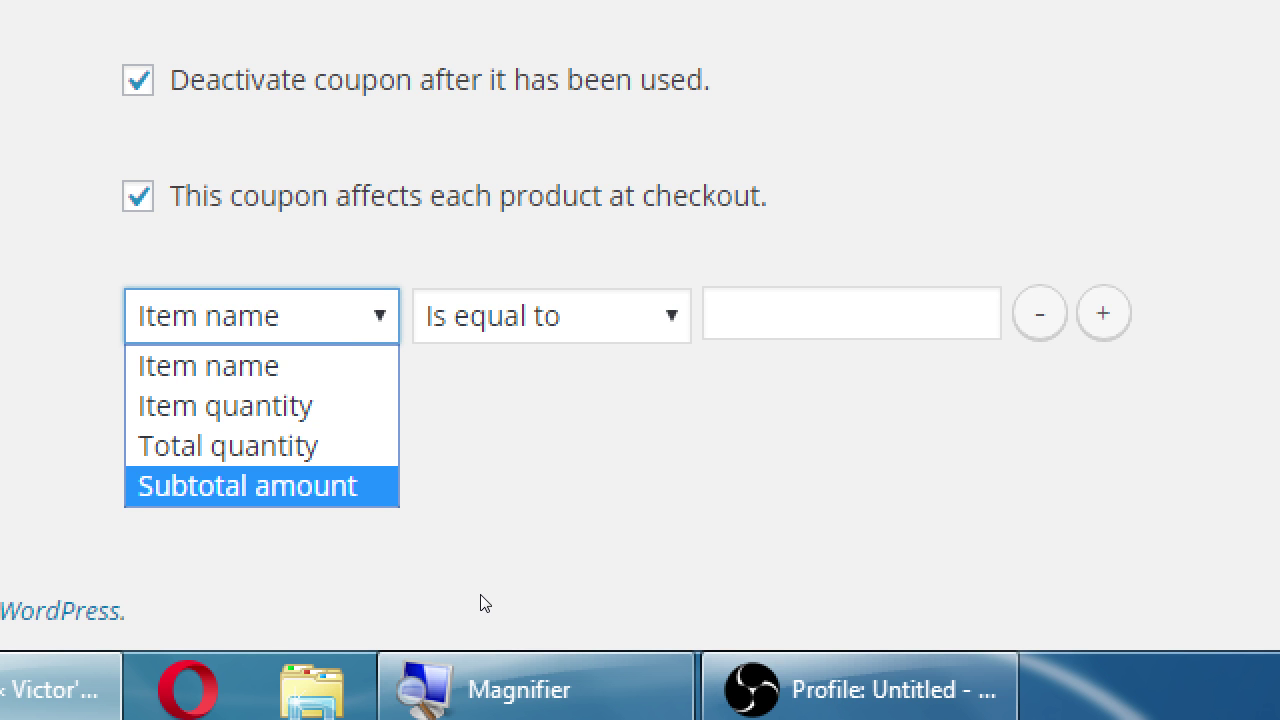
key(Return)
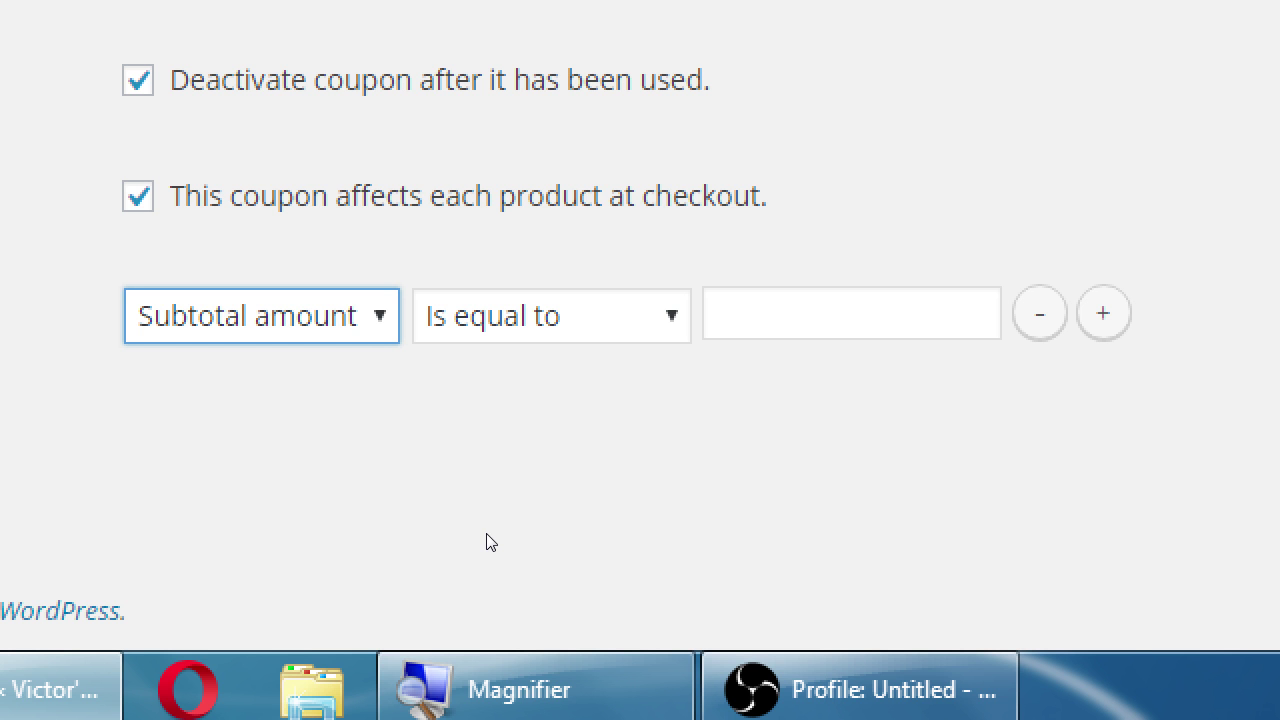
- Set the coupon condition's comparison to Is greater than with a value of 52
key(Tab)
key(alt+Down)
key(Down)
key(Down)
key(Up)
key(Up)
key(Down)
key(Down)
key(Up)
key(Down)
key(Down)
key(Down)
key(Down)
key(Down)
key(Down)
key(Up)
key(Up)
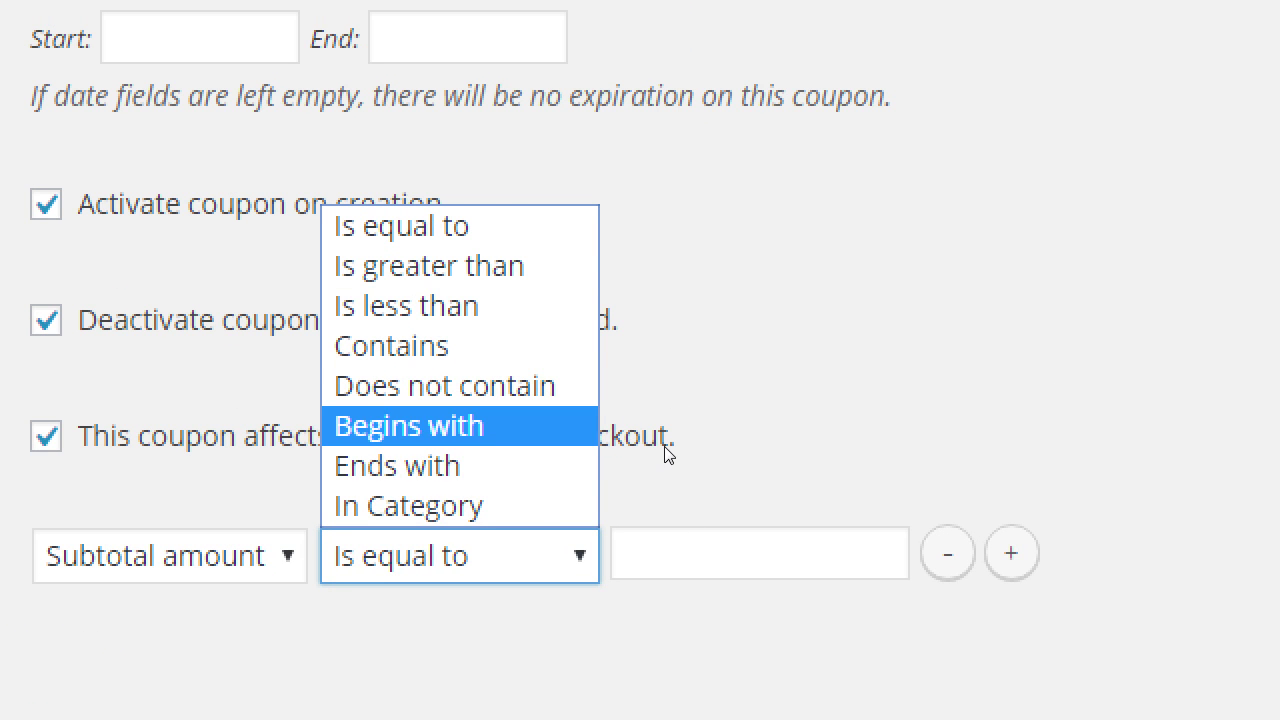
key(Up)
key(Up)
key(Up)
key(Up)
key(Up)
key(Down)
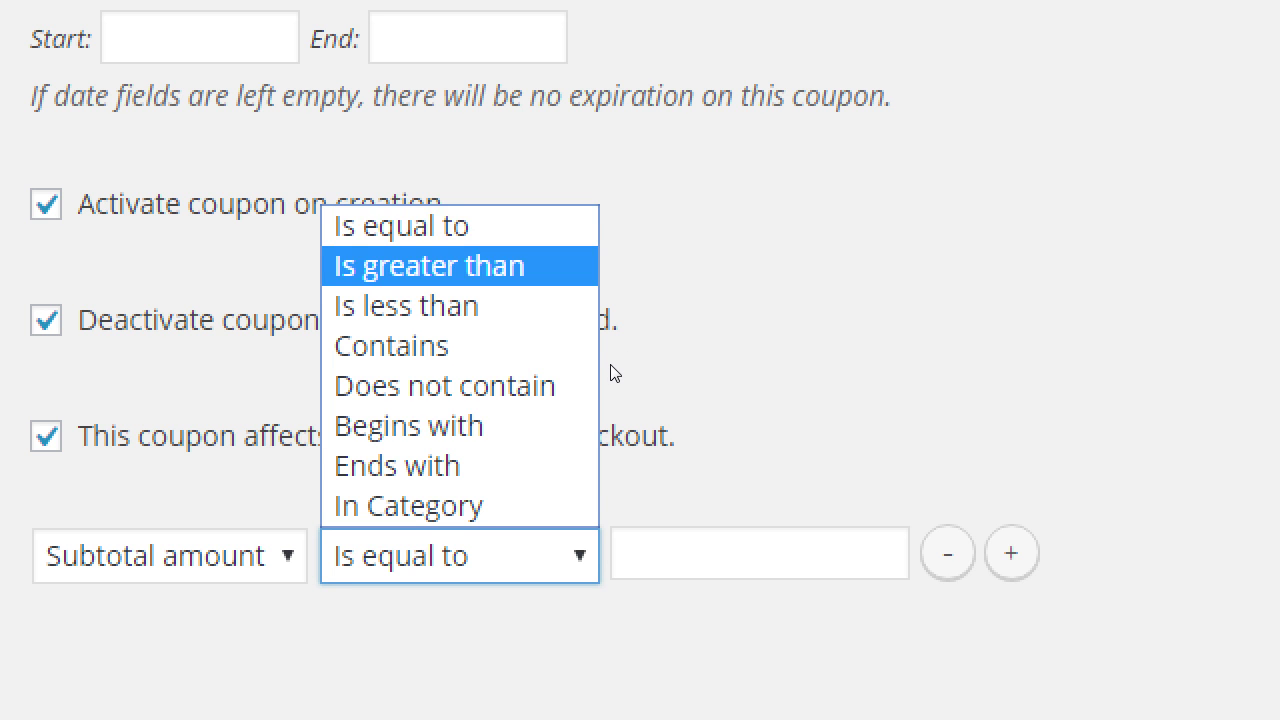
key(Return)
key(Tab)
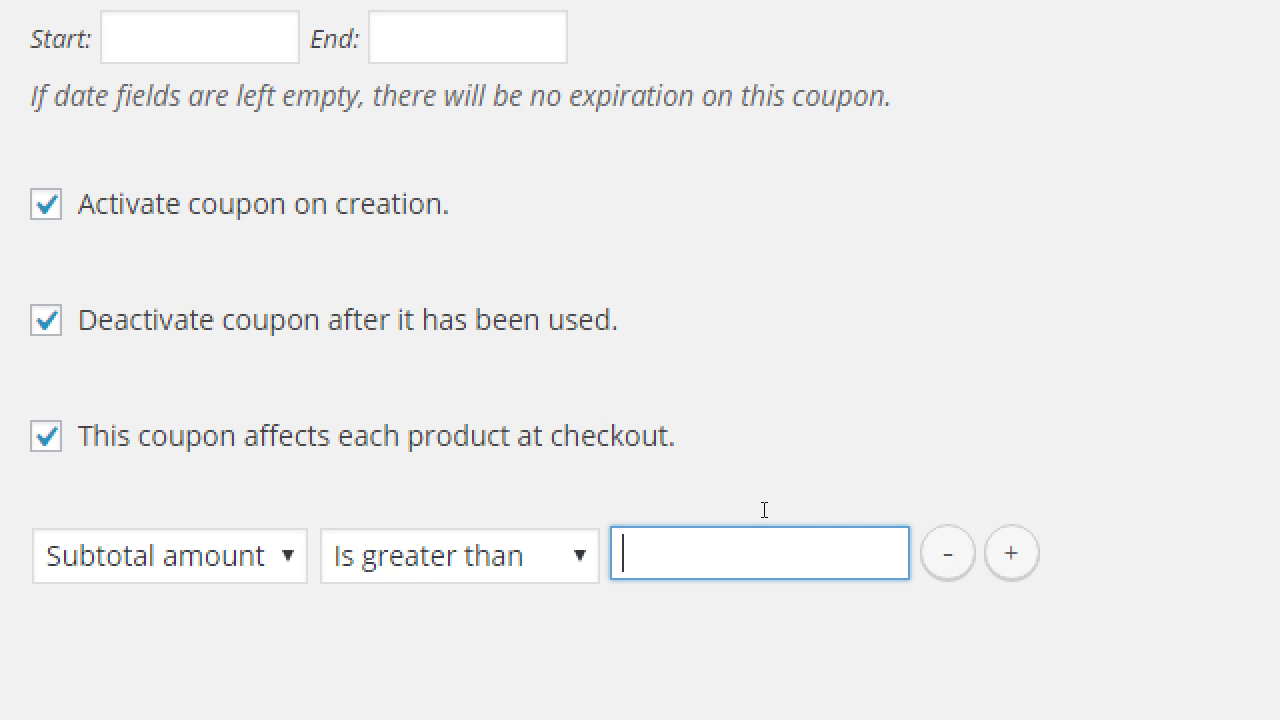
text(52)
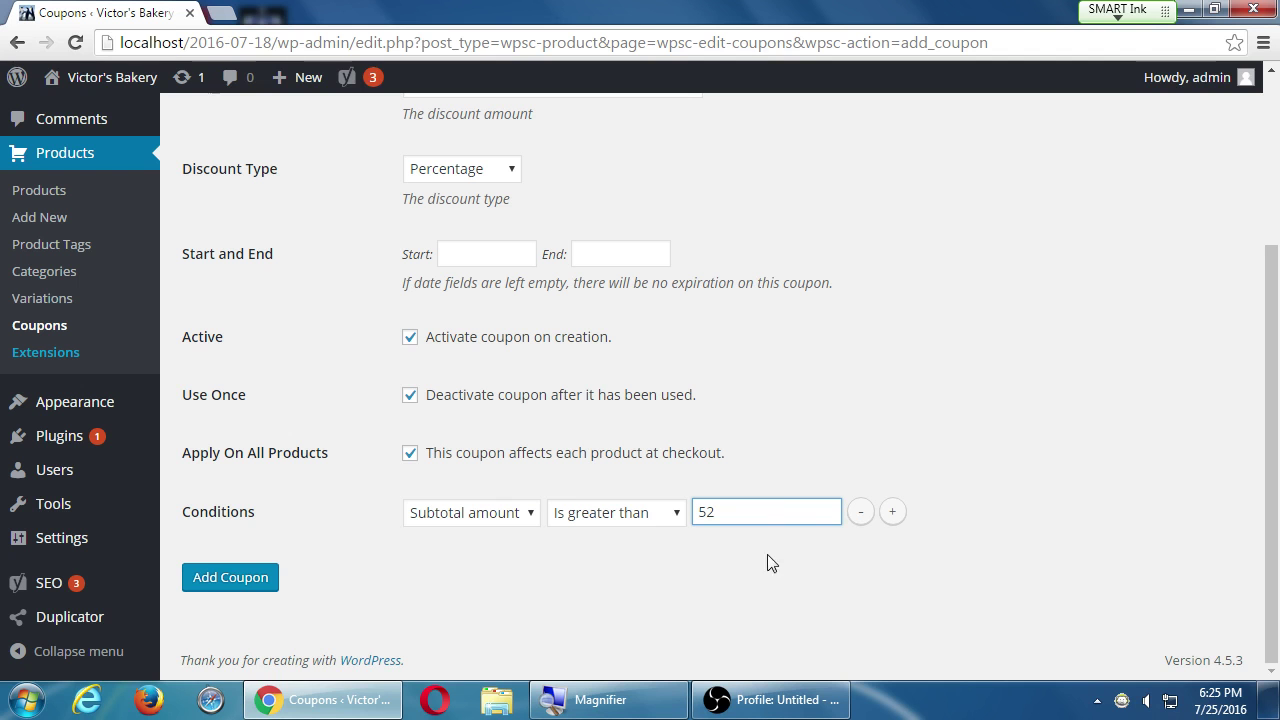
- Clear the coupon condition's value, reset its criterion to Item name along with its comparison, and add the coupon
click(860, 513)
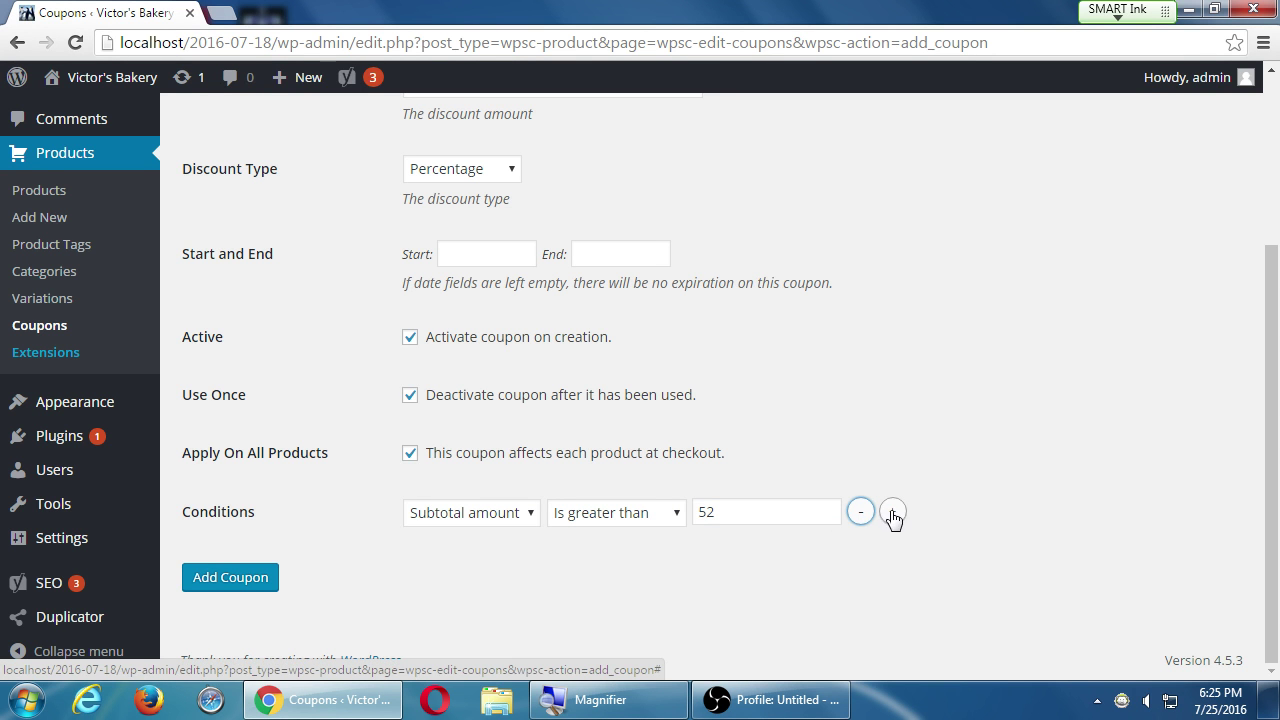
key(shift+Tab)
key(BackSpace)
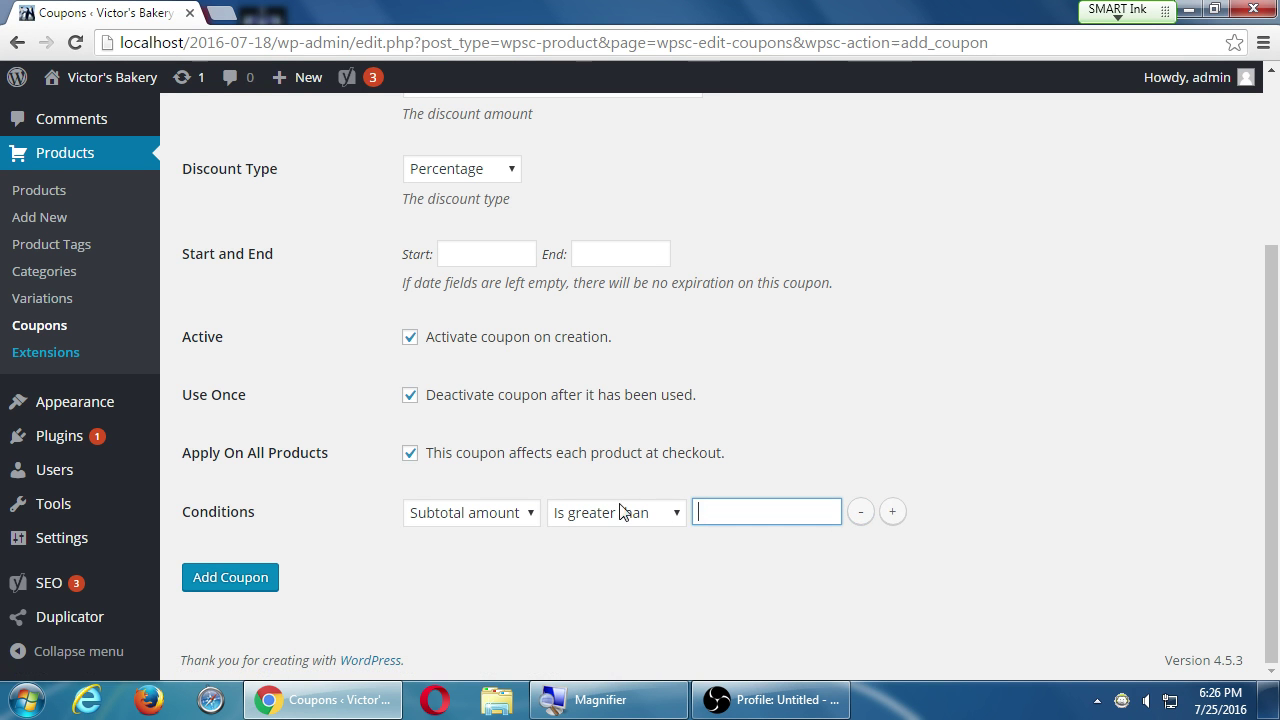
click(510, 513)
click(493, 537)
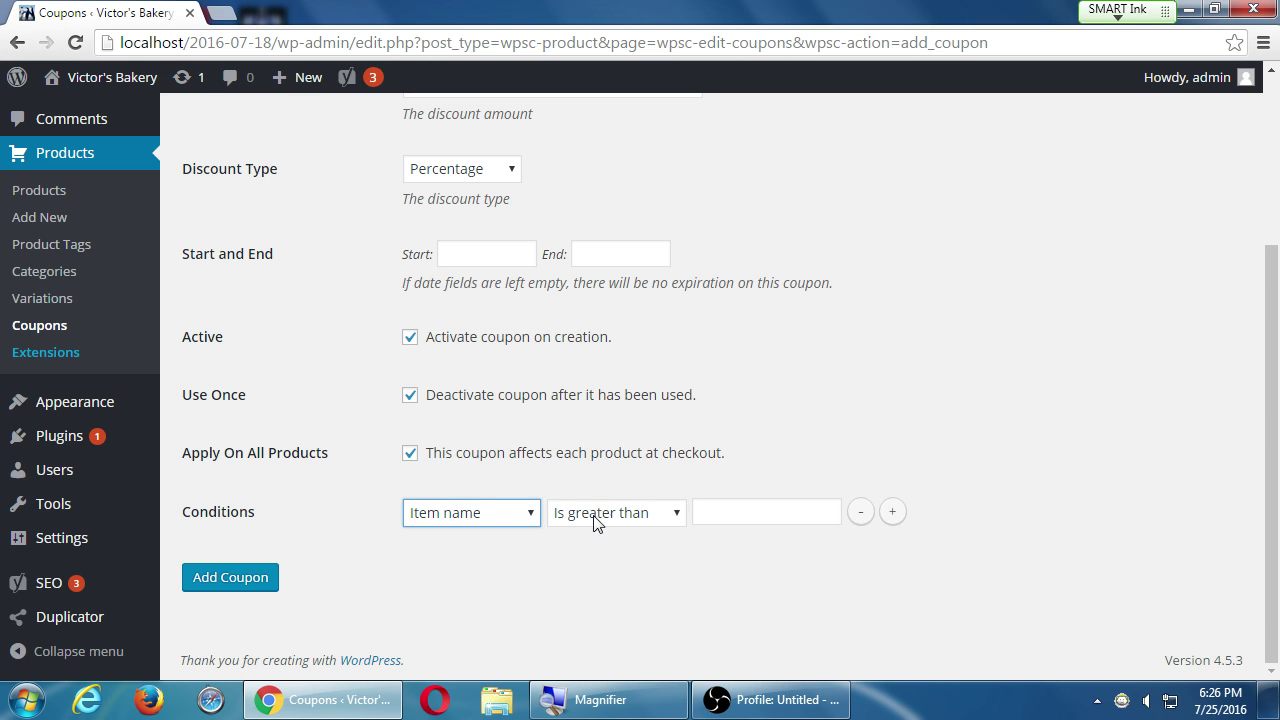
click(598, 515)
click(626, 347)
click(240, 585)
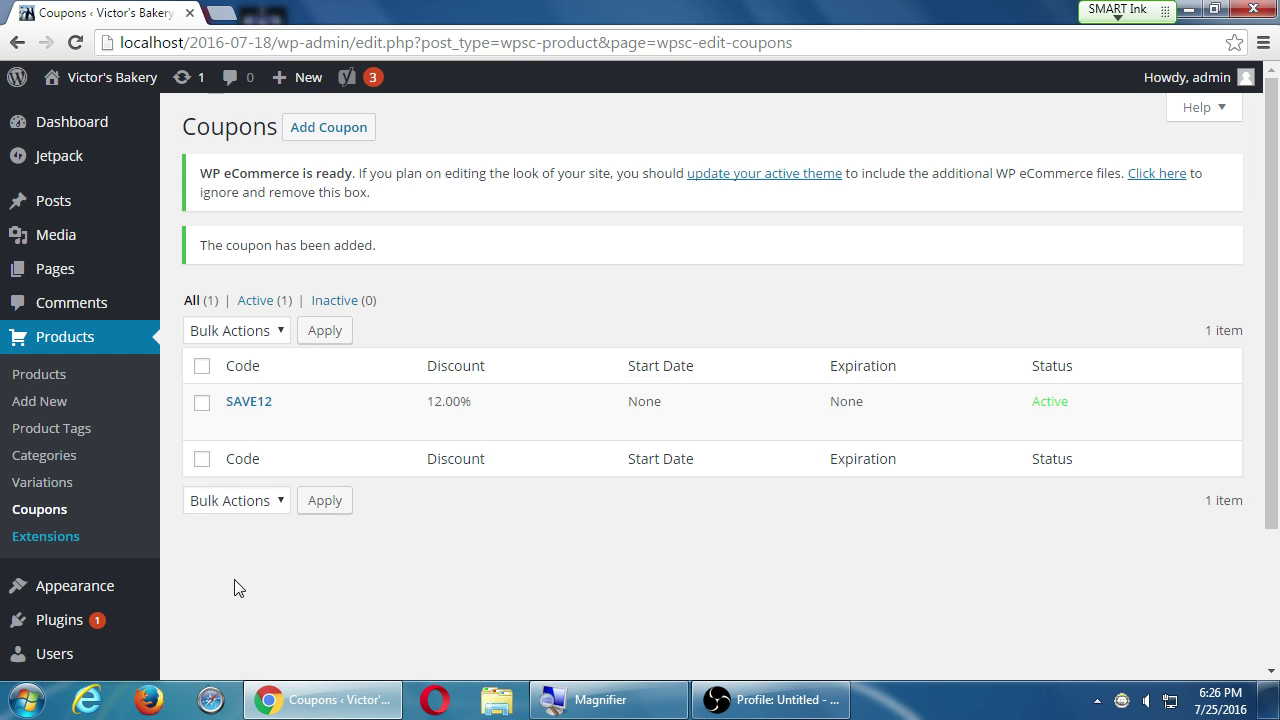
- Deactivate the SAVE12 coupon and activate it again
mouse_move(302, 405)
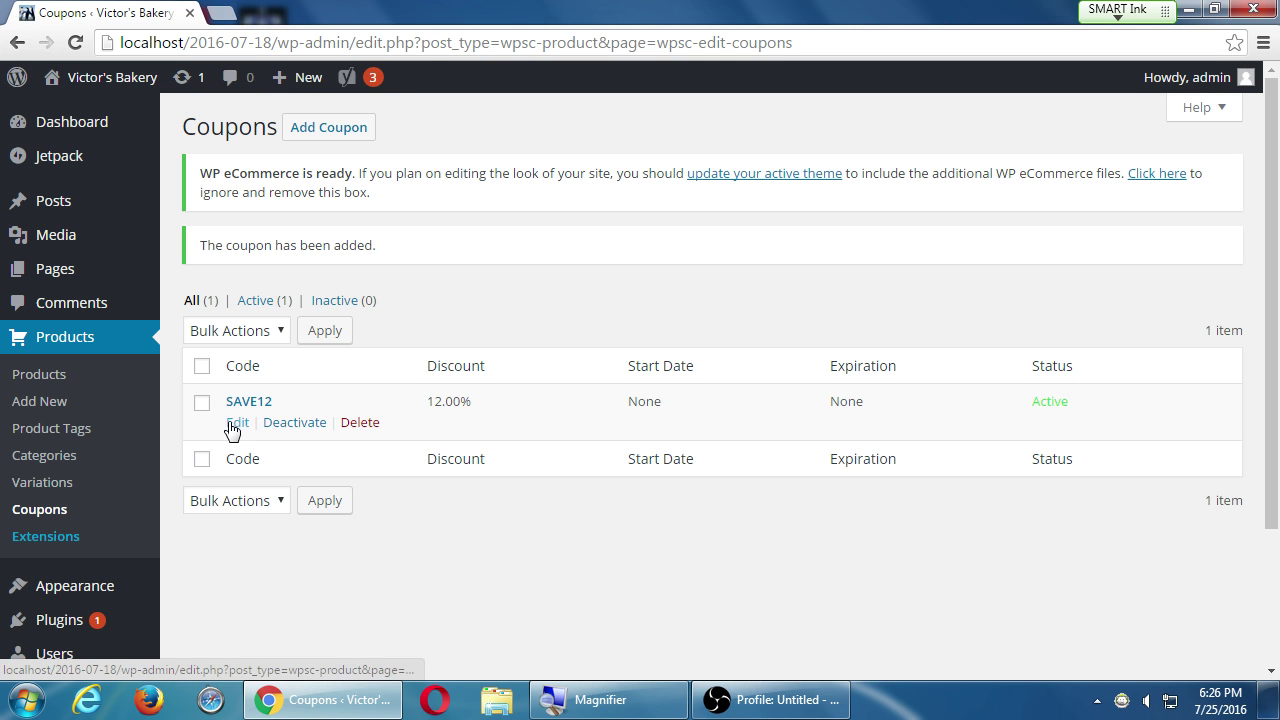
click(294, 424)
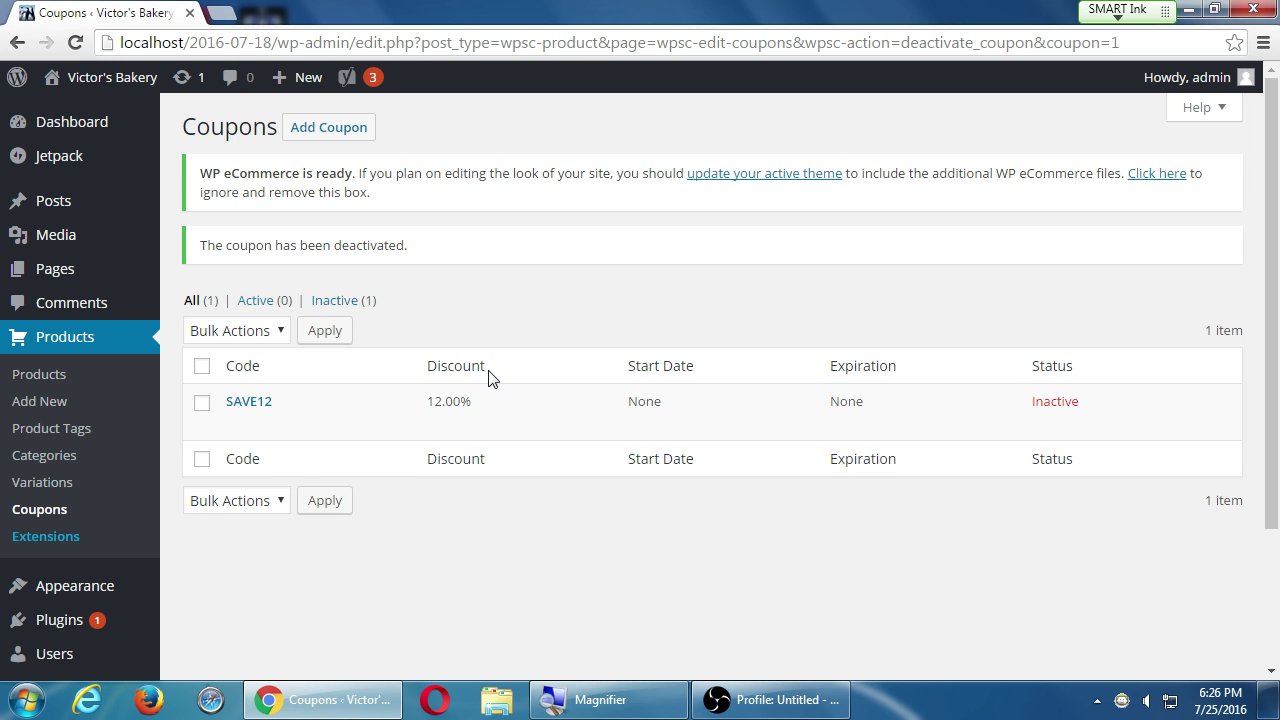
click(279, 425)
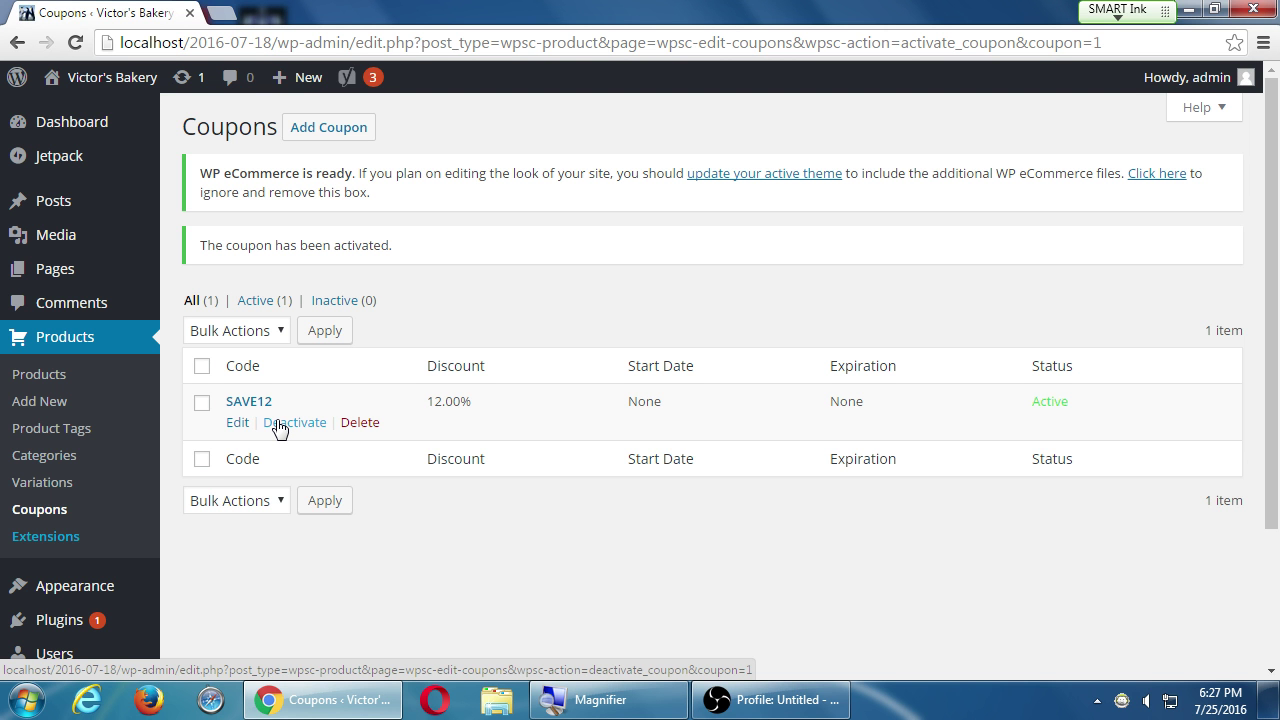
- Visit the Victor's Bakery site and open its Bakery Store page
mouse_move(124, 636)
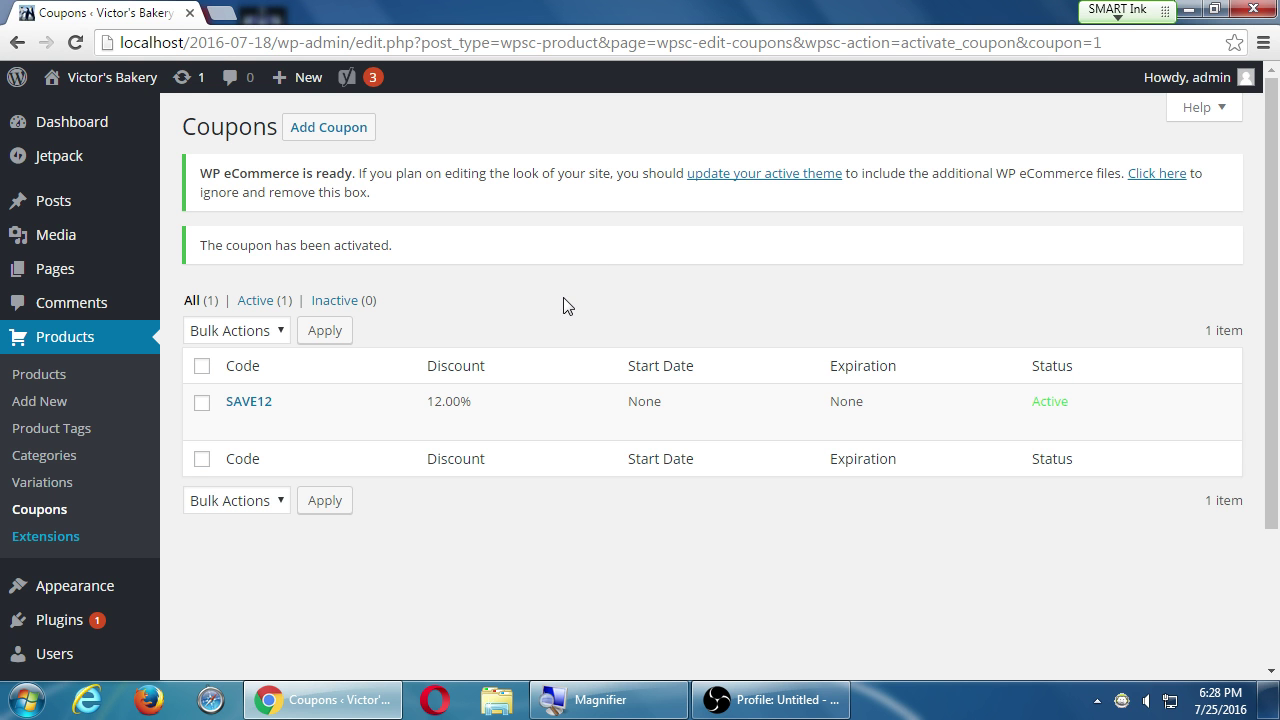
mouse_move(83, 90)
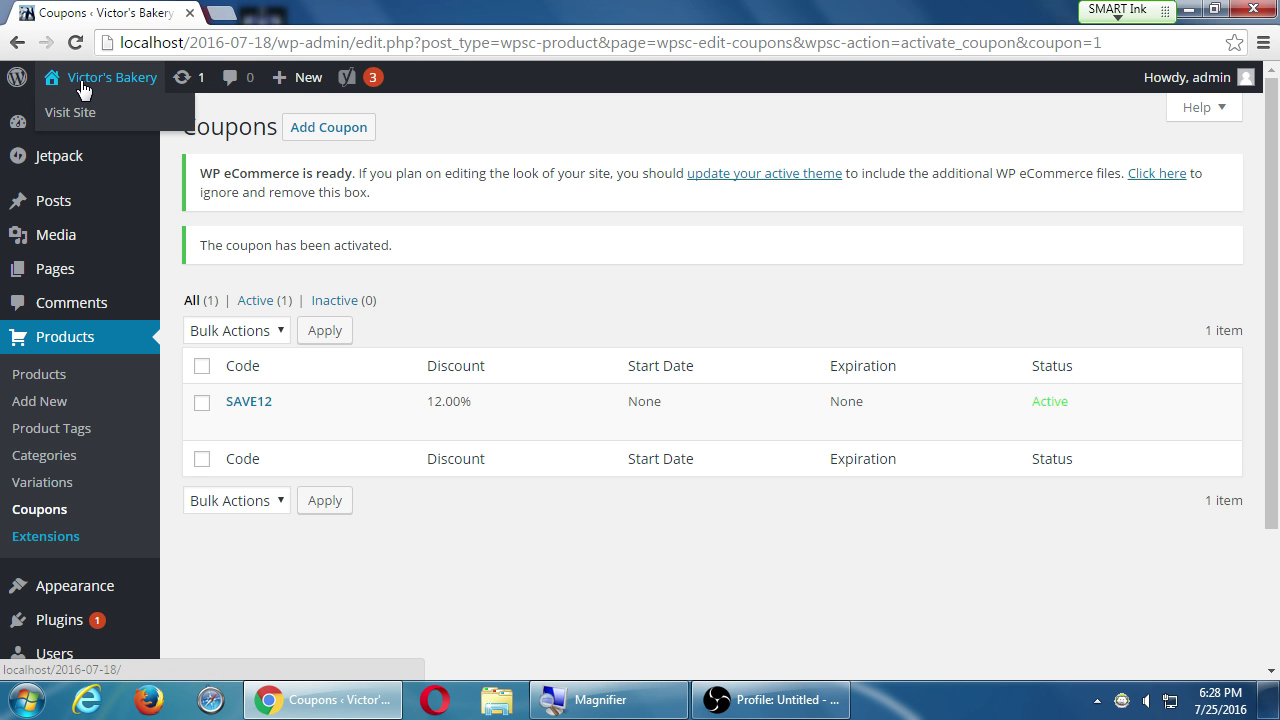
click(80, 80)
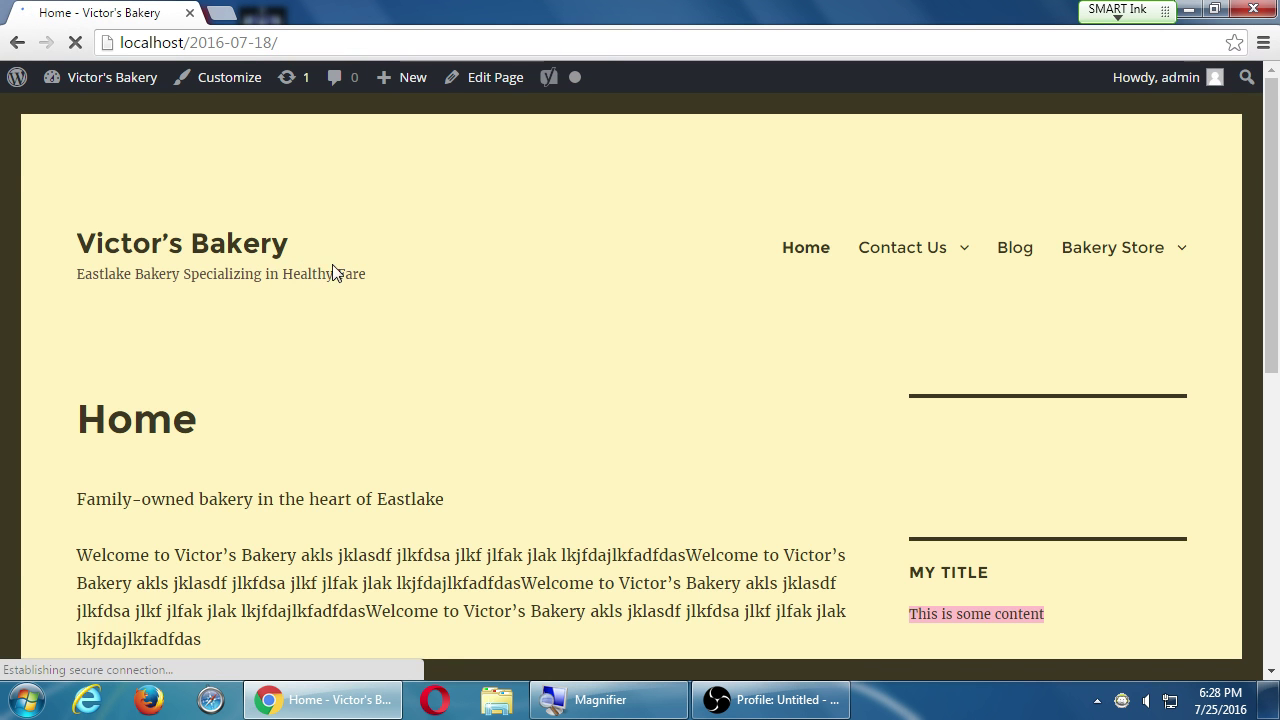
click(1086, 257)
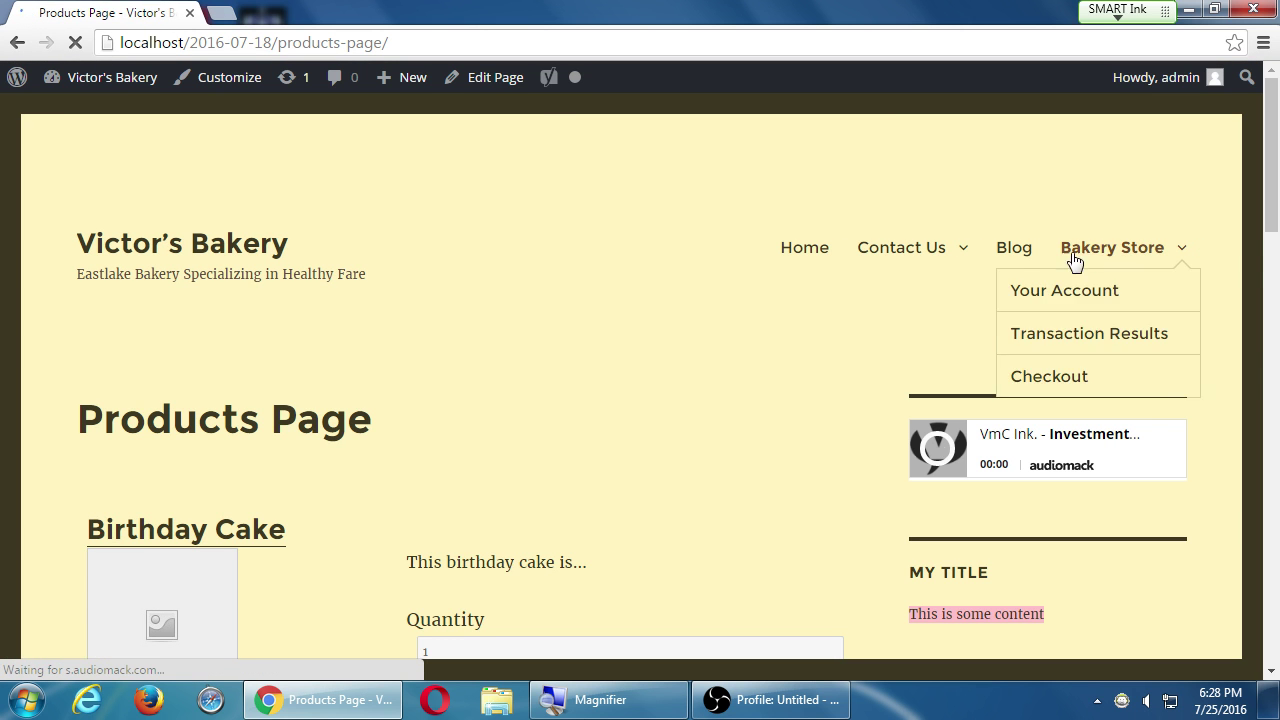
- Examine the products on the store page, including their prices and quantity fields
mouse_move(1160, 265)
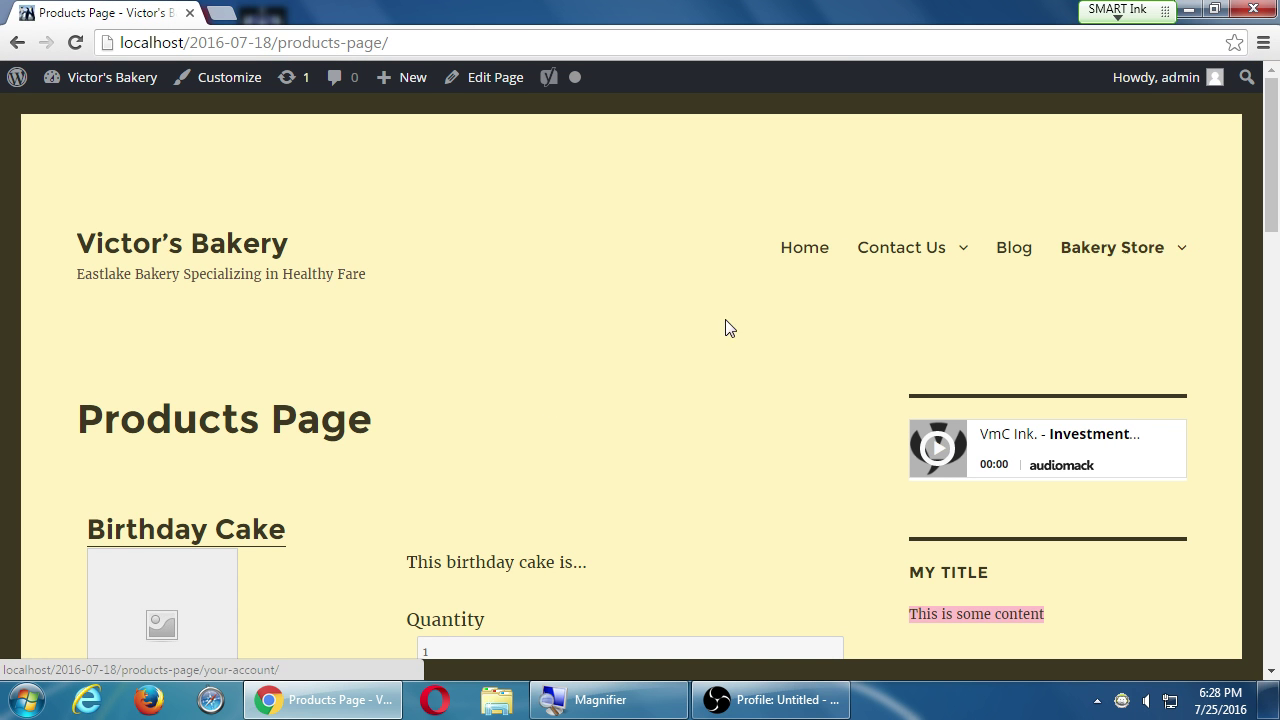
scroll(665, 386, down, 2)
scroll(240, 446, down, 4)
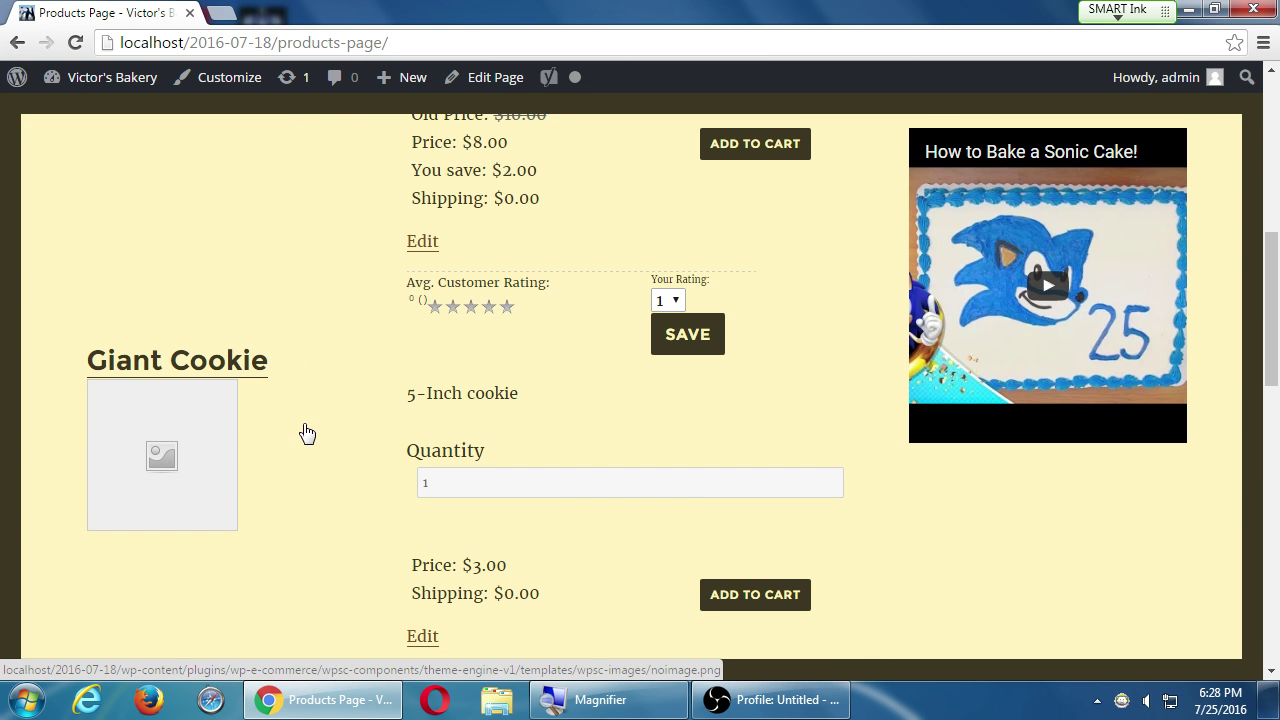
scroll(305, 430, up, 6)
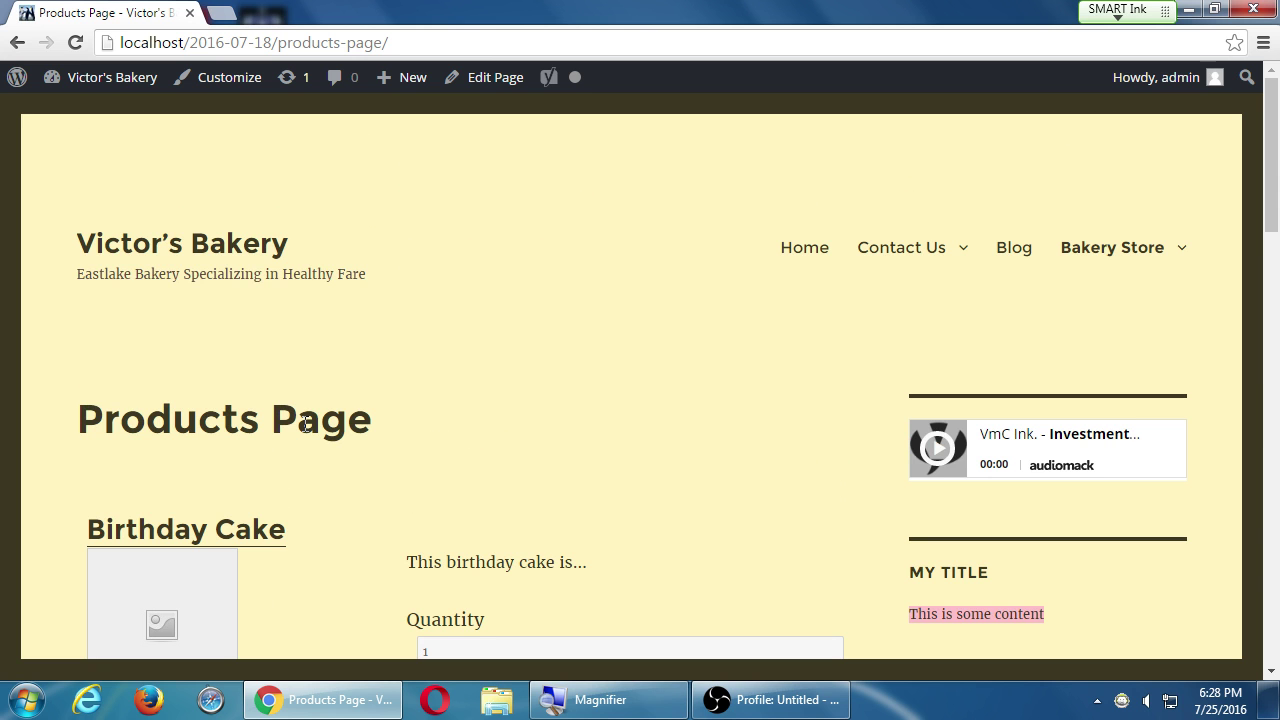
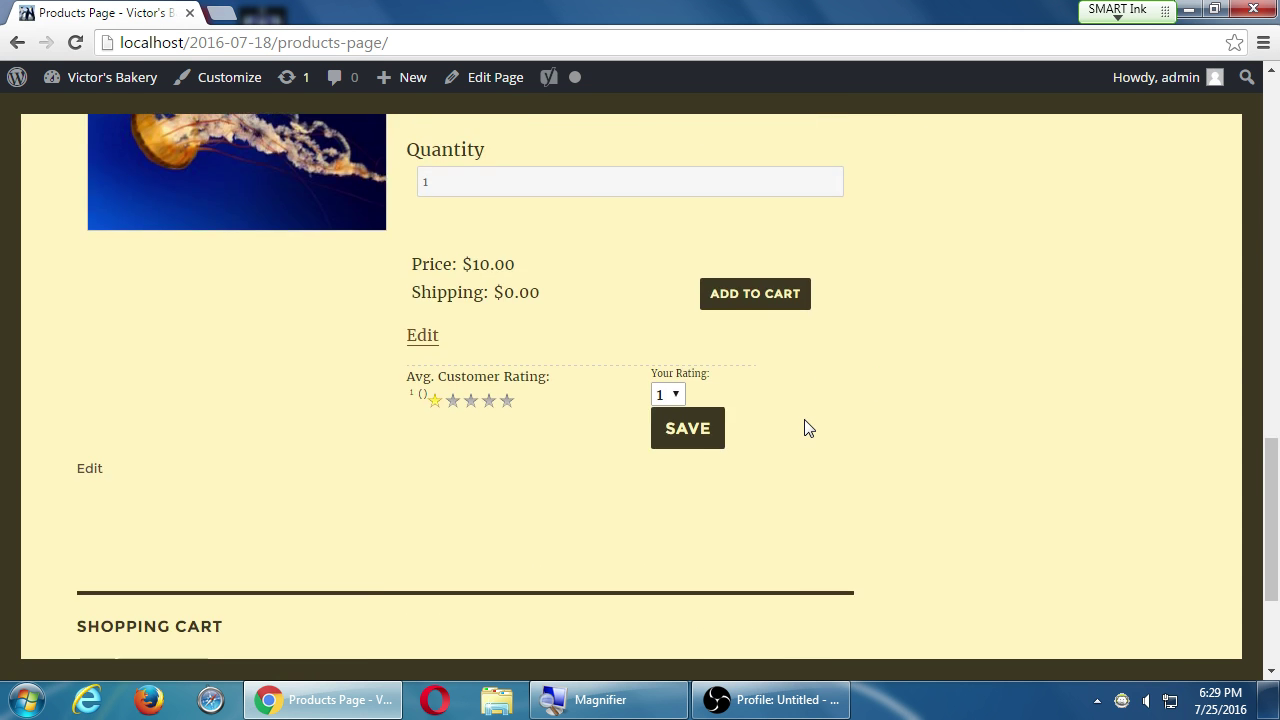
scroll(812, 420, up, 15)
scroll(824, 424, down, 4)
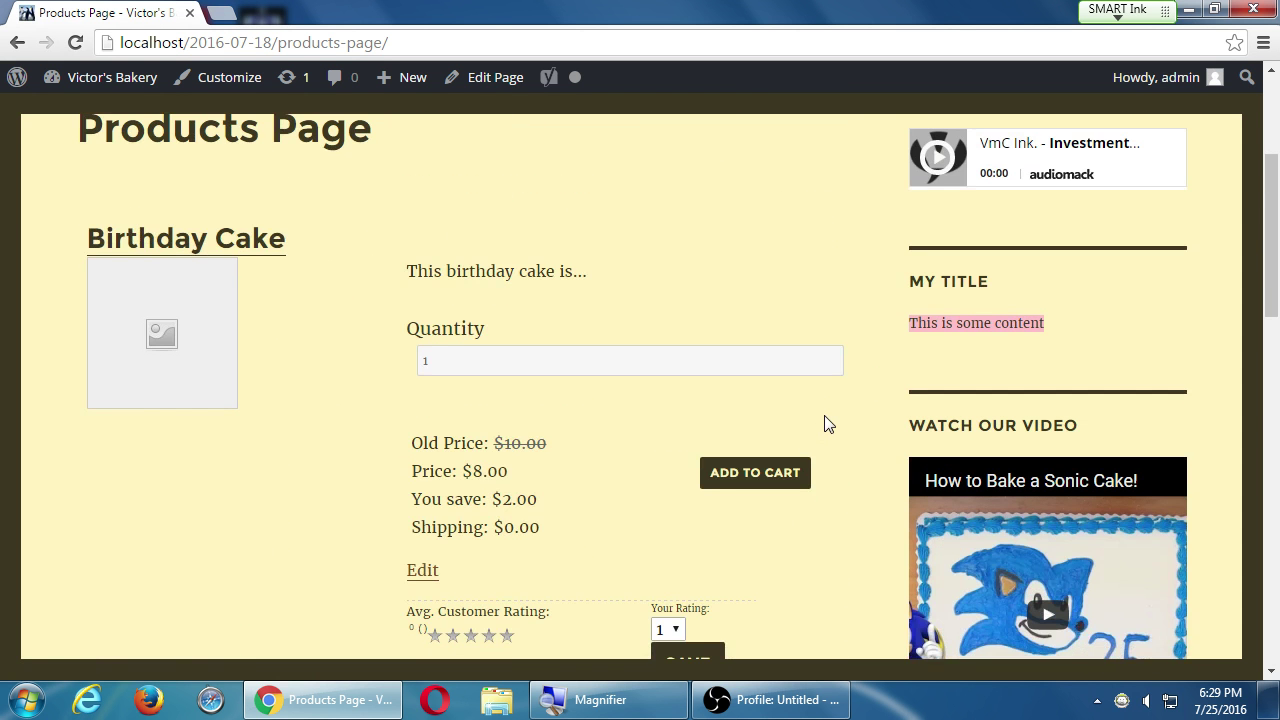
scroll(830, 420, up, 1)
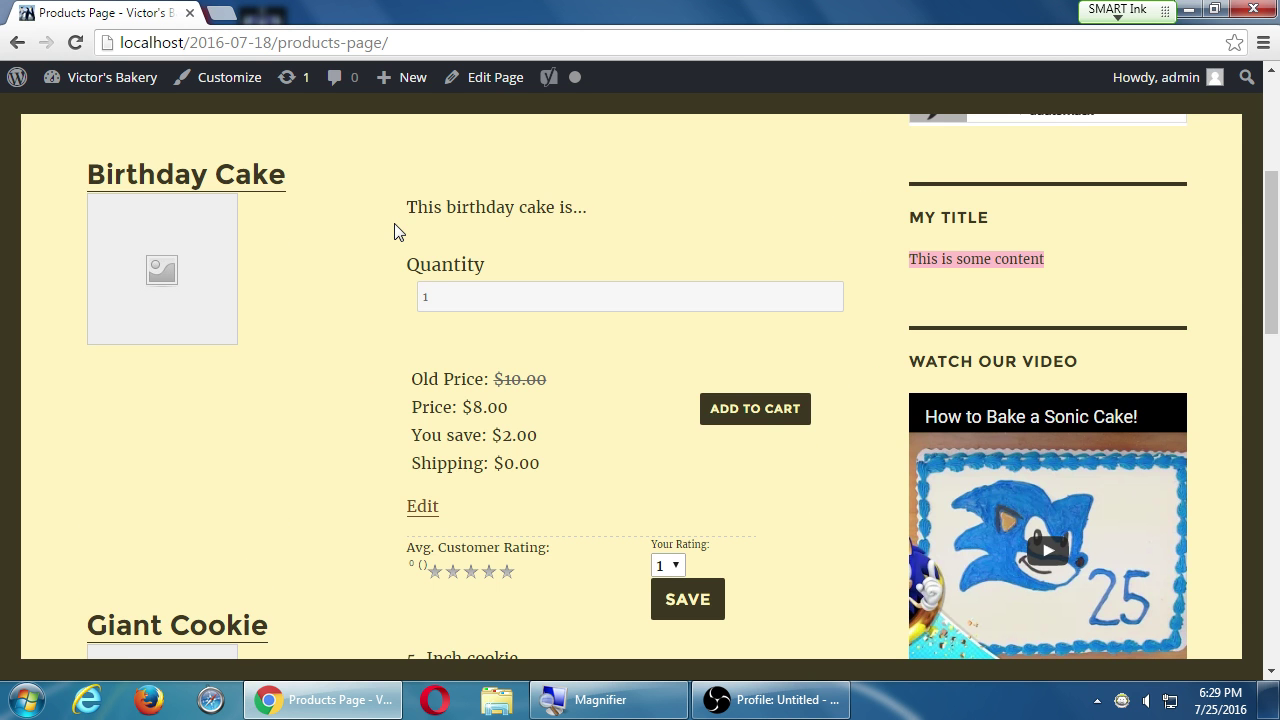
scroll(620, 338, down, 7)
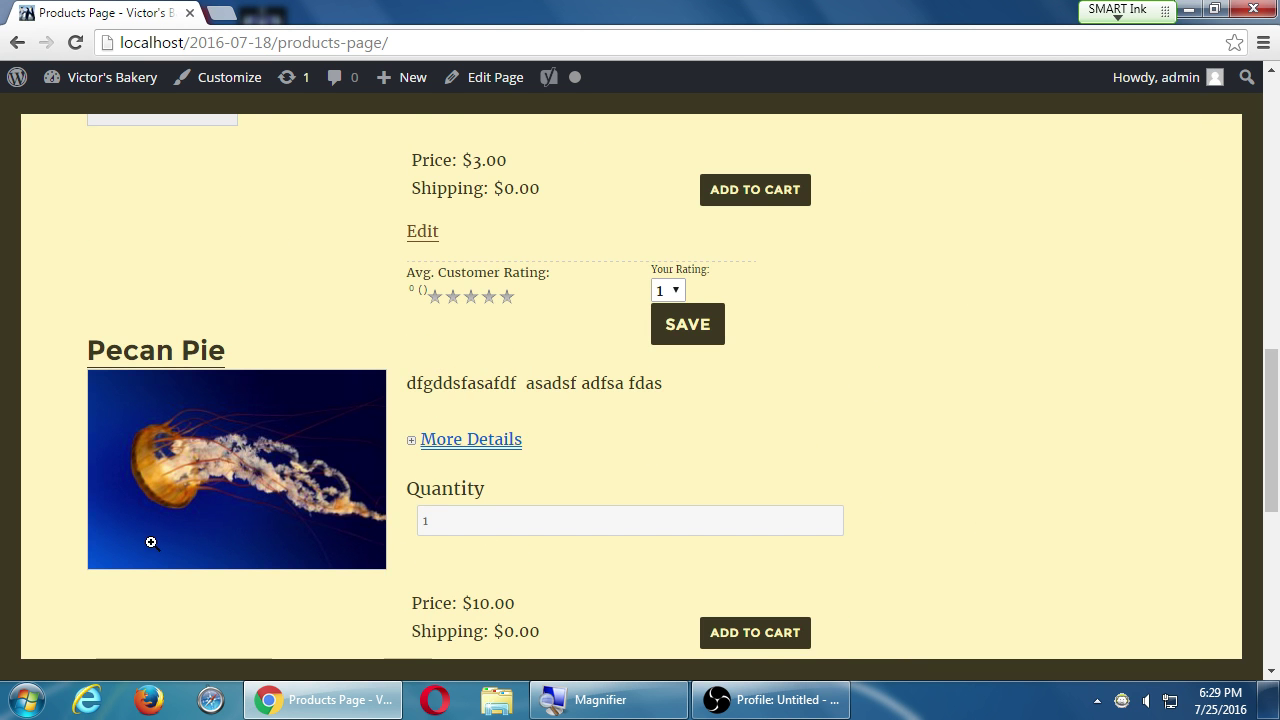
scroll(151, 542, up, 5)
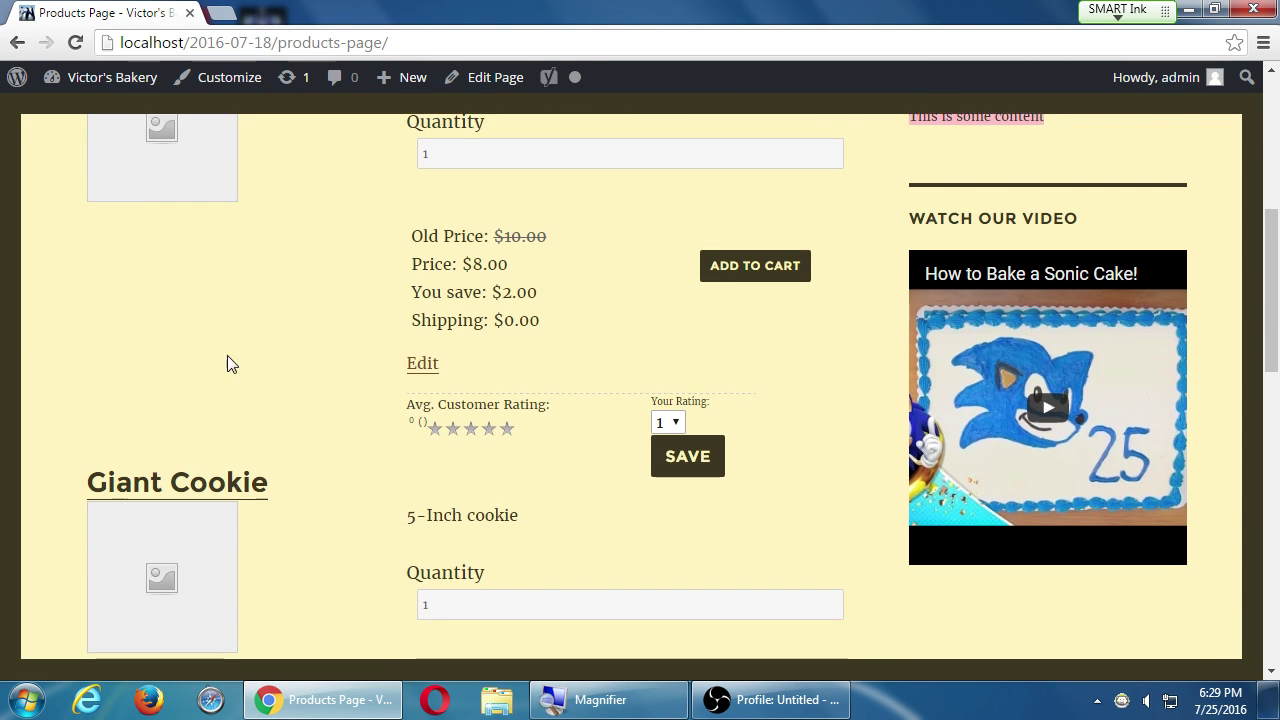
- Set the Giant Cookie's quantity to 7 and submit it
scroll(227, 355, down, 1)
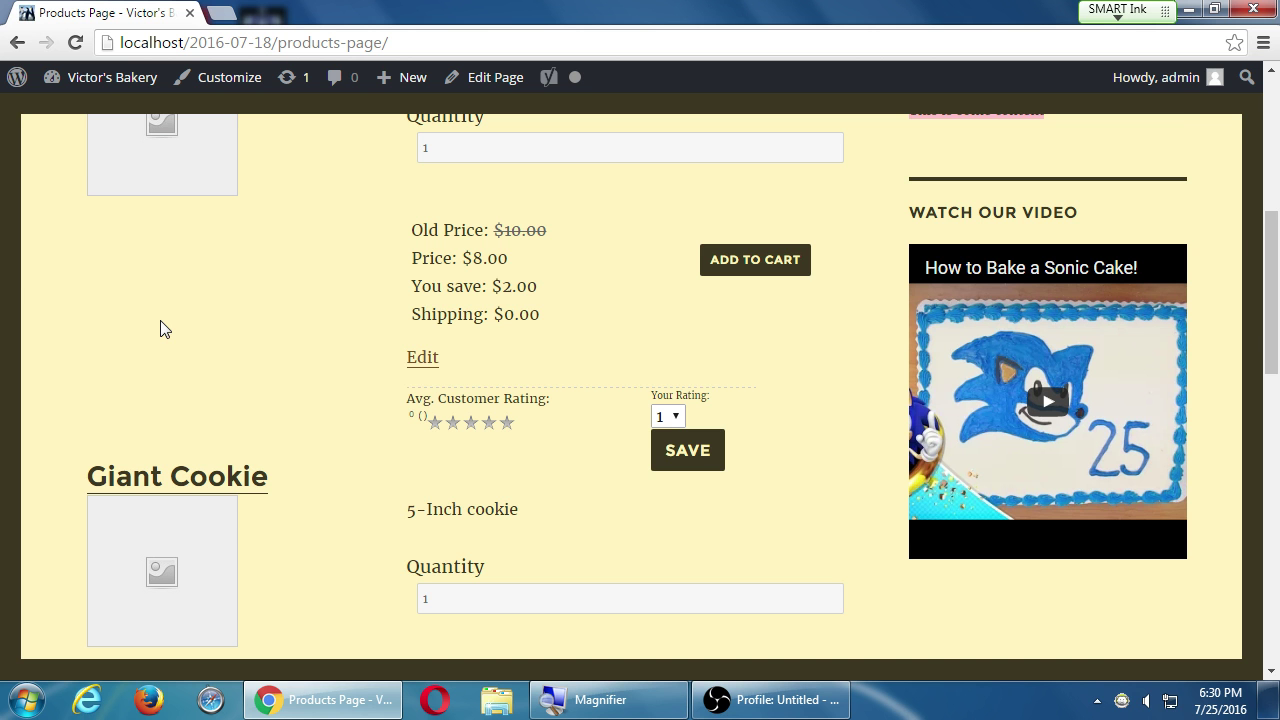
scroll(363, 546, down, 1)
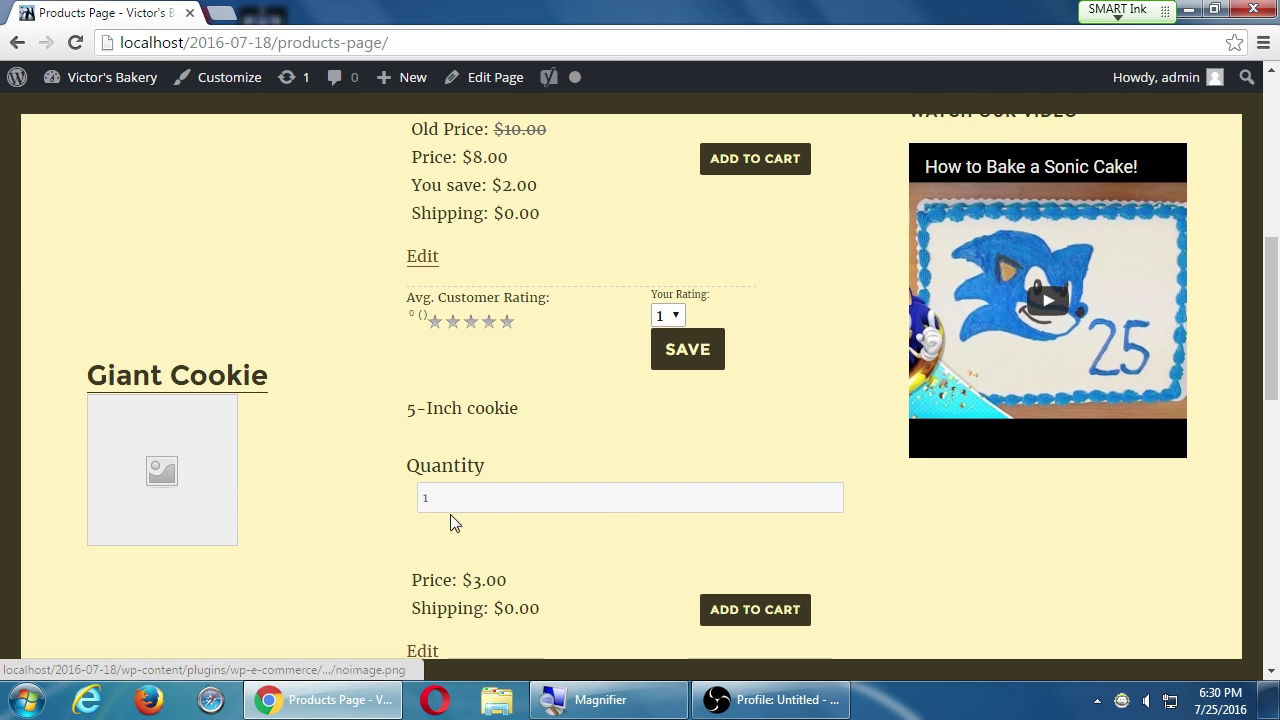
click(703, 501)
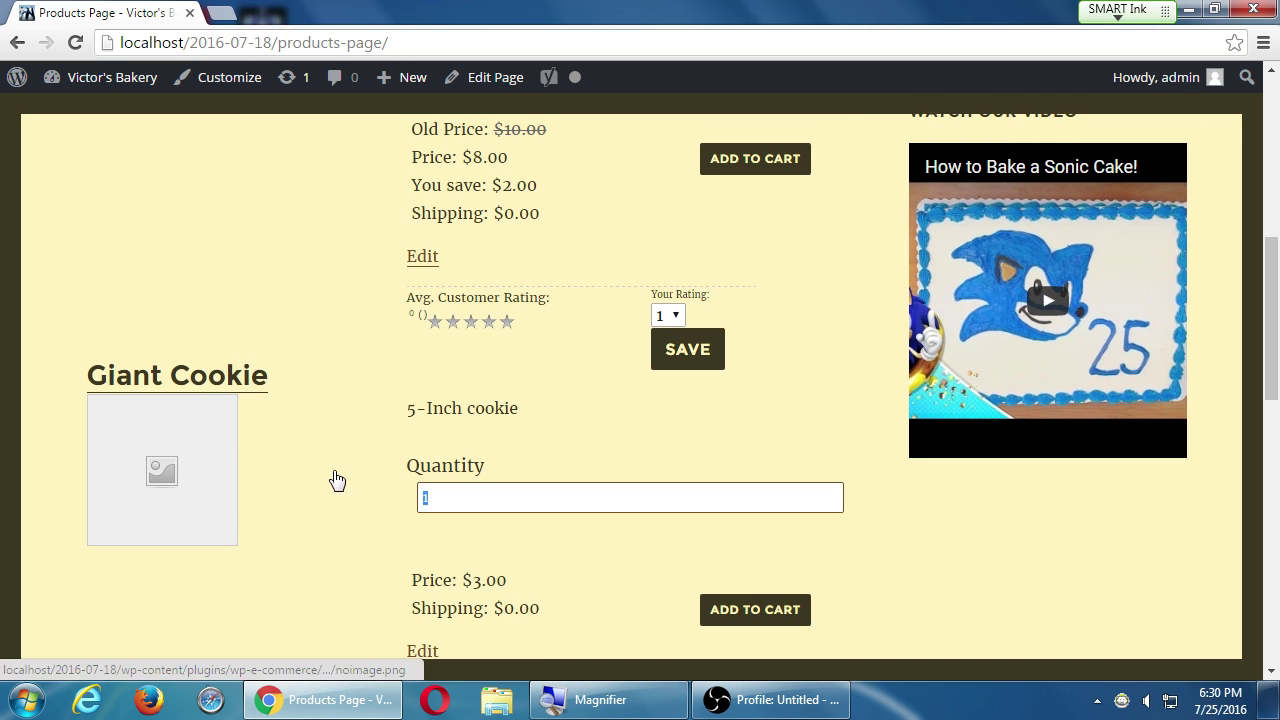
text(7)
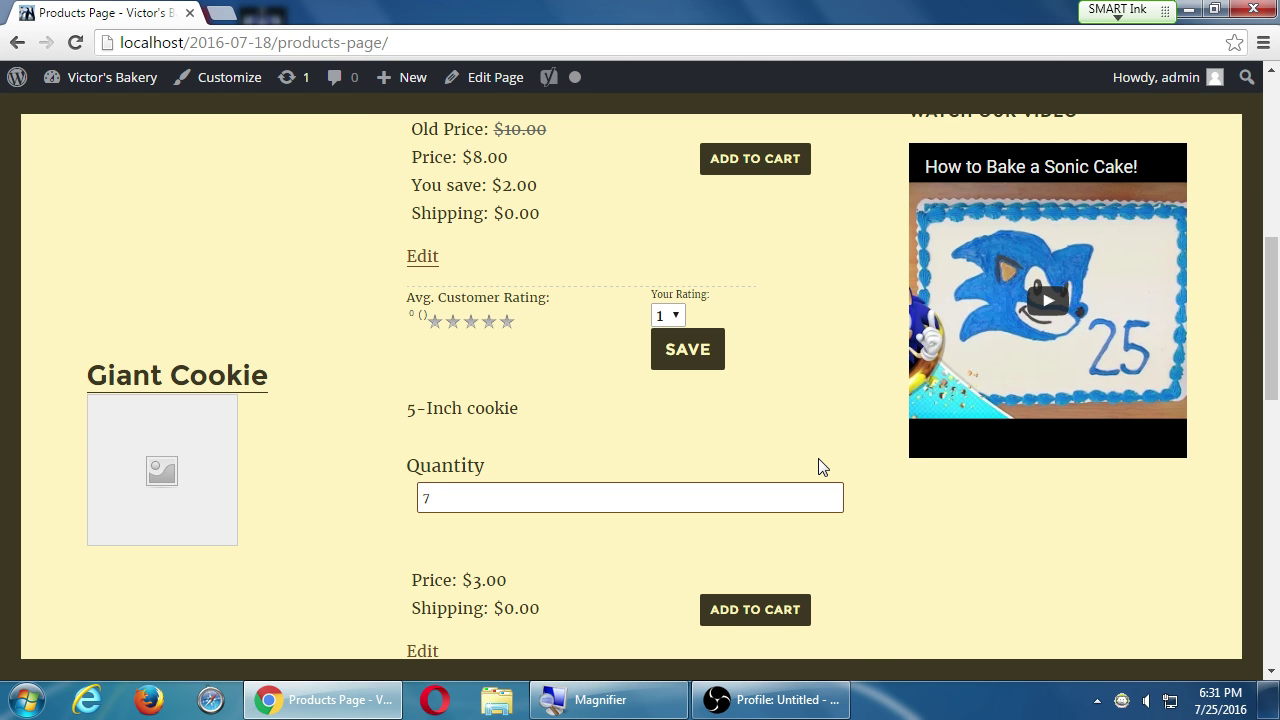
key(Return)
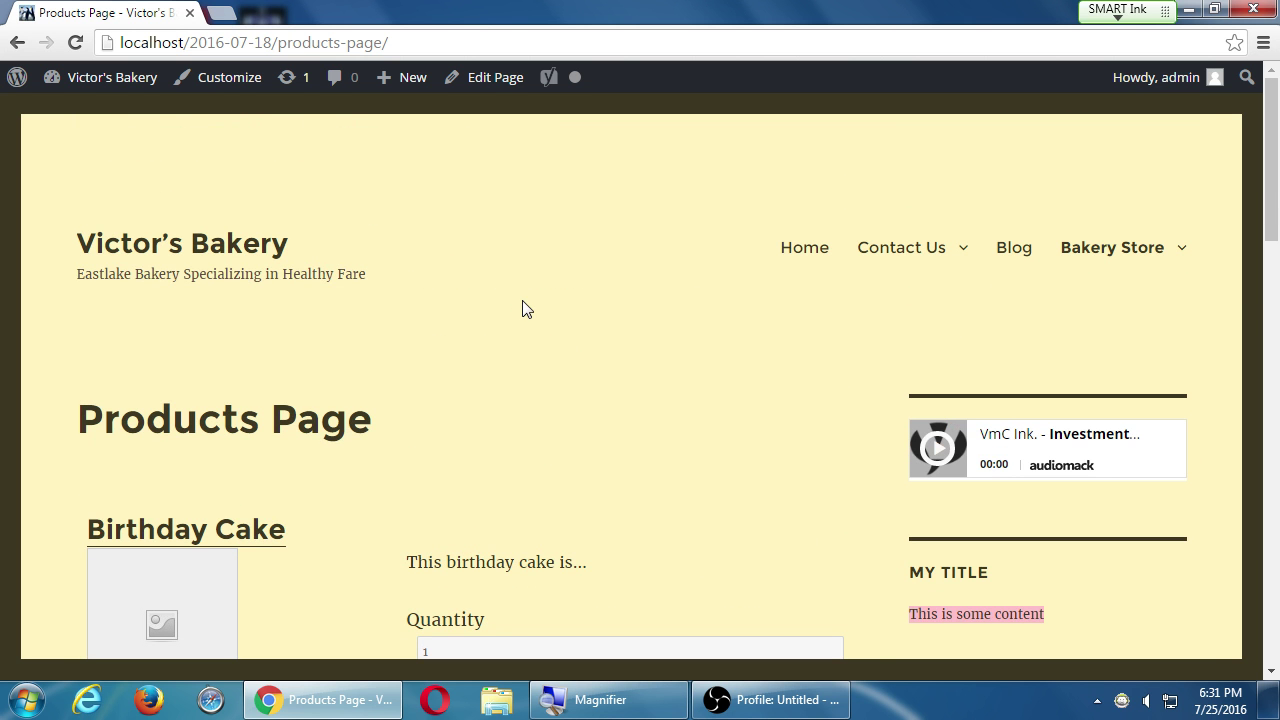
- Return to the site's admin dashboard and open the Variations page for products
click(92, 80)
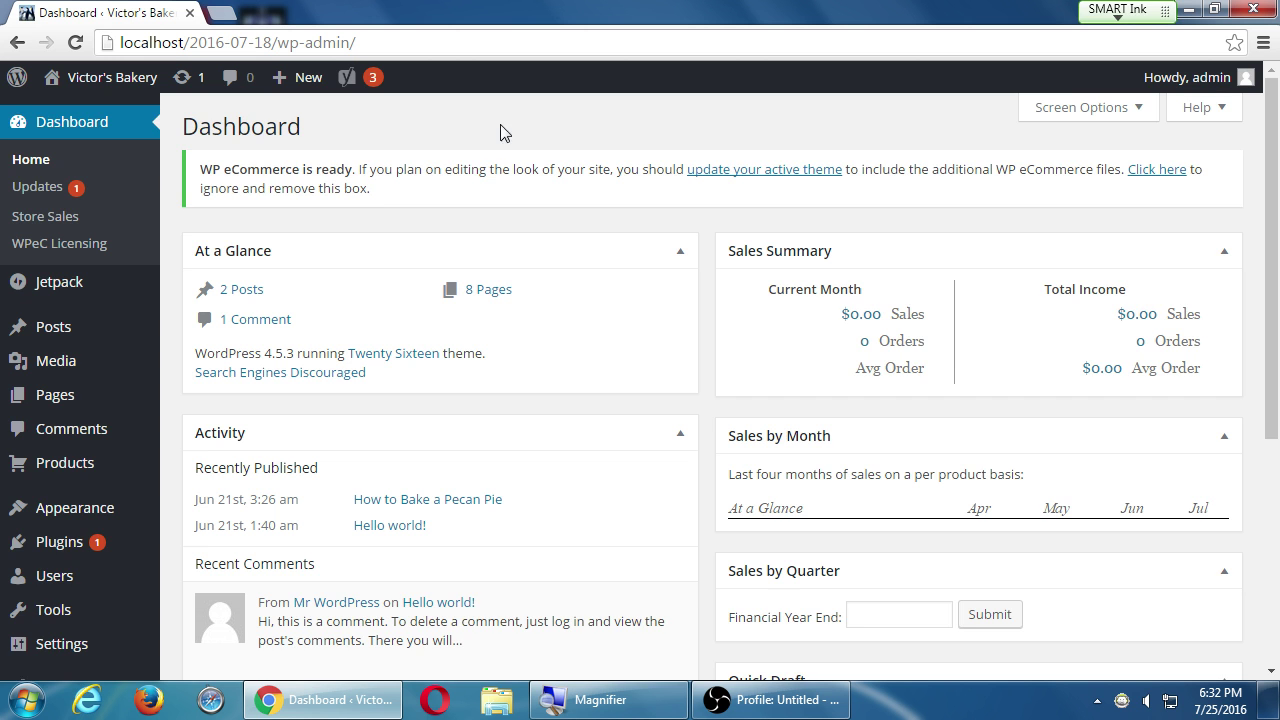
scroll(505, 128, down, 2)
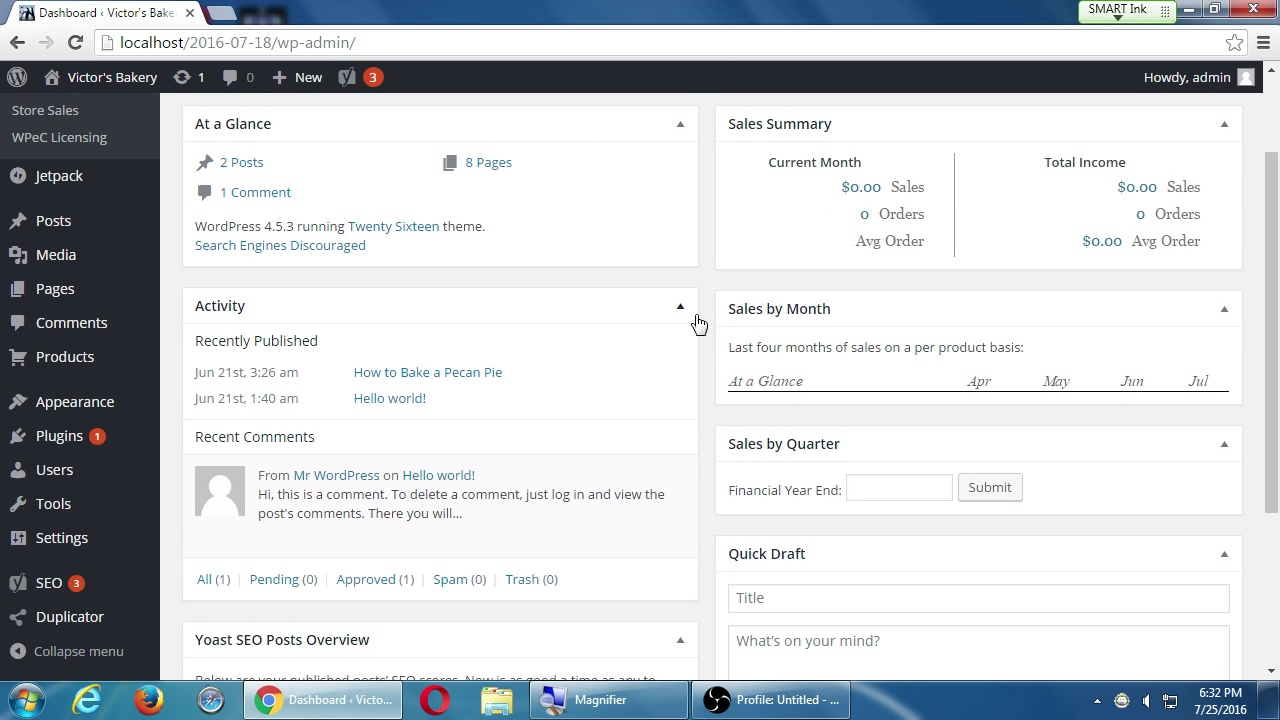
scroll(710, 323, down, 3)
scroll(253, 420, up, 5)
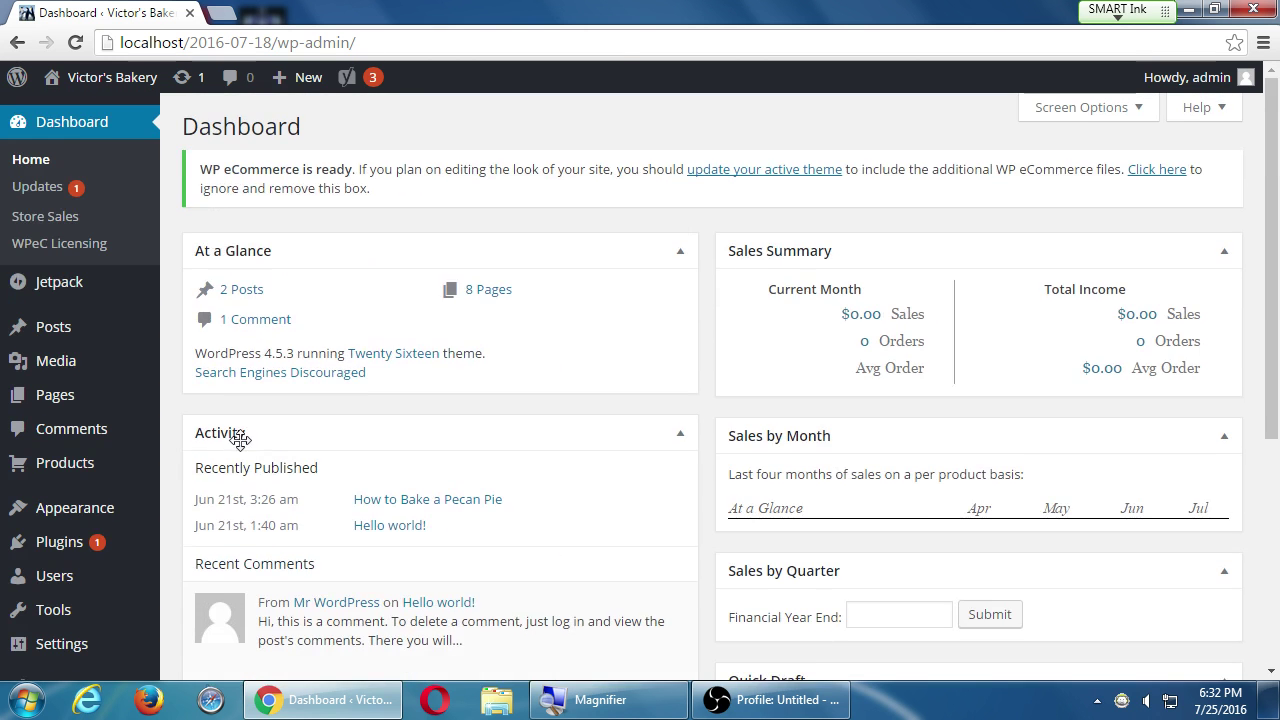
mouse_move(48, 468)
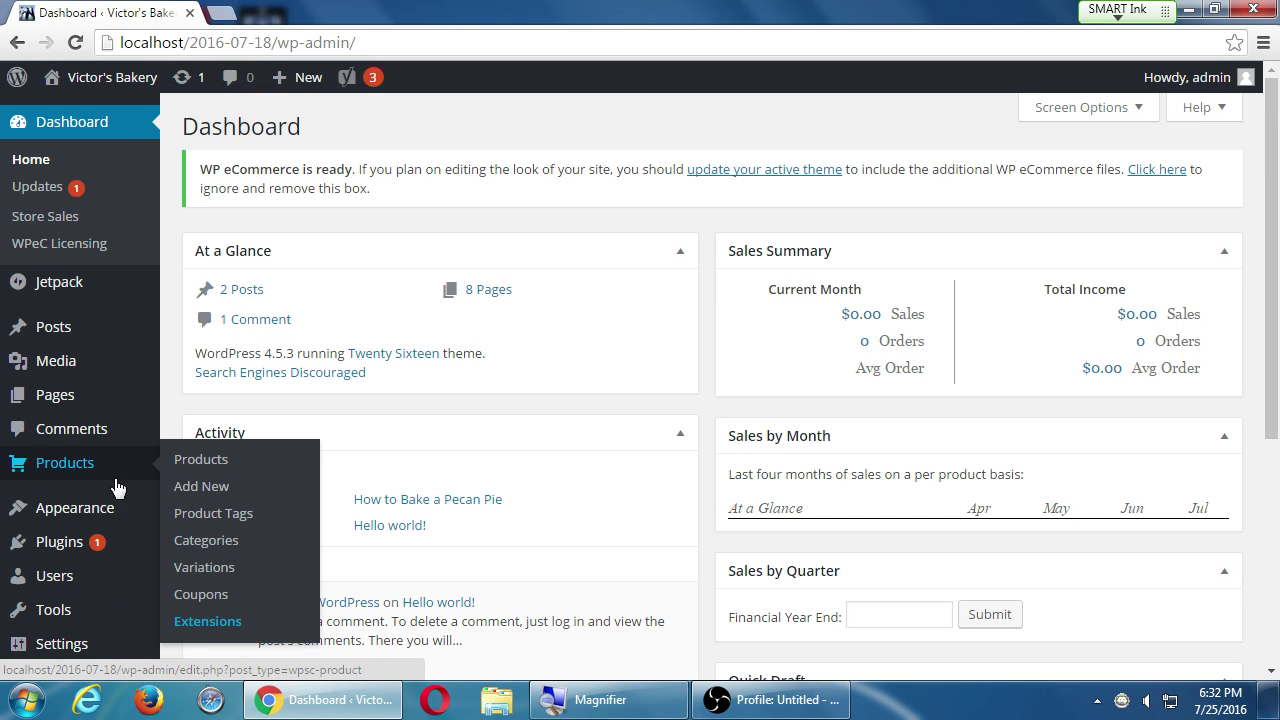
click(228, 578)
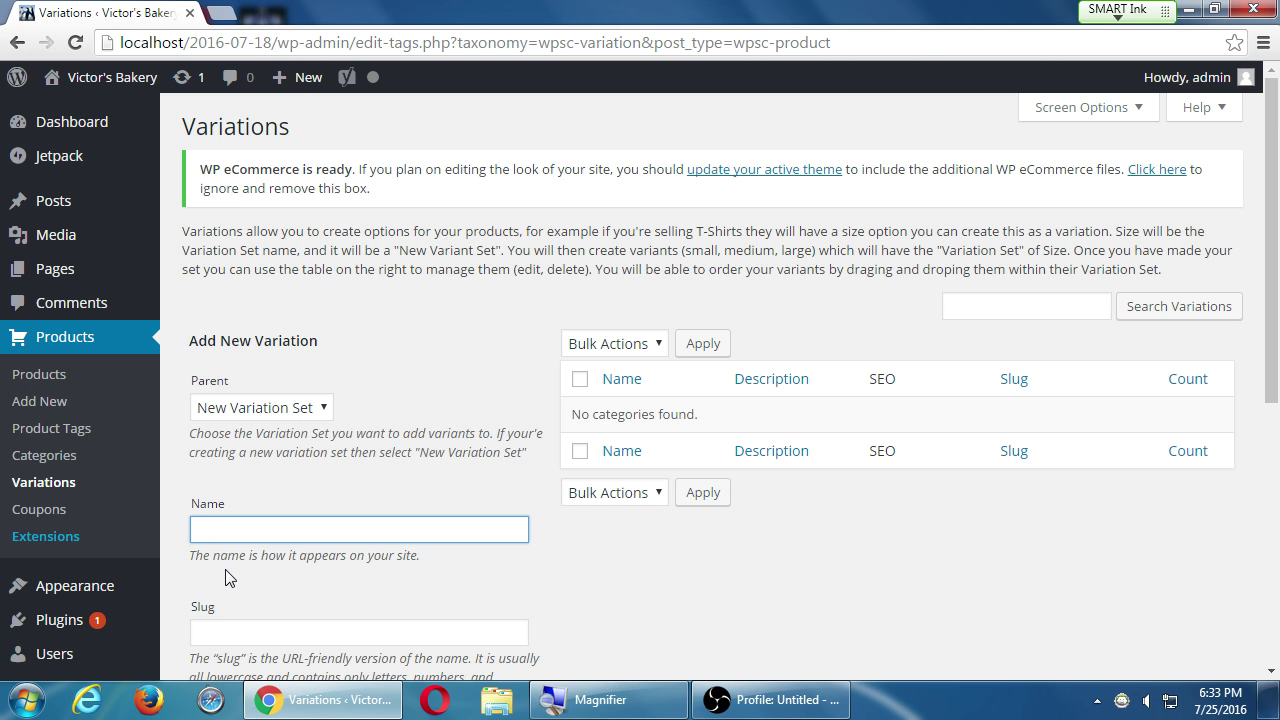
- Magnify the Add New Variation form and check the available parents, keeping New Variation Set
scroll(329, 425, down, 3)
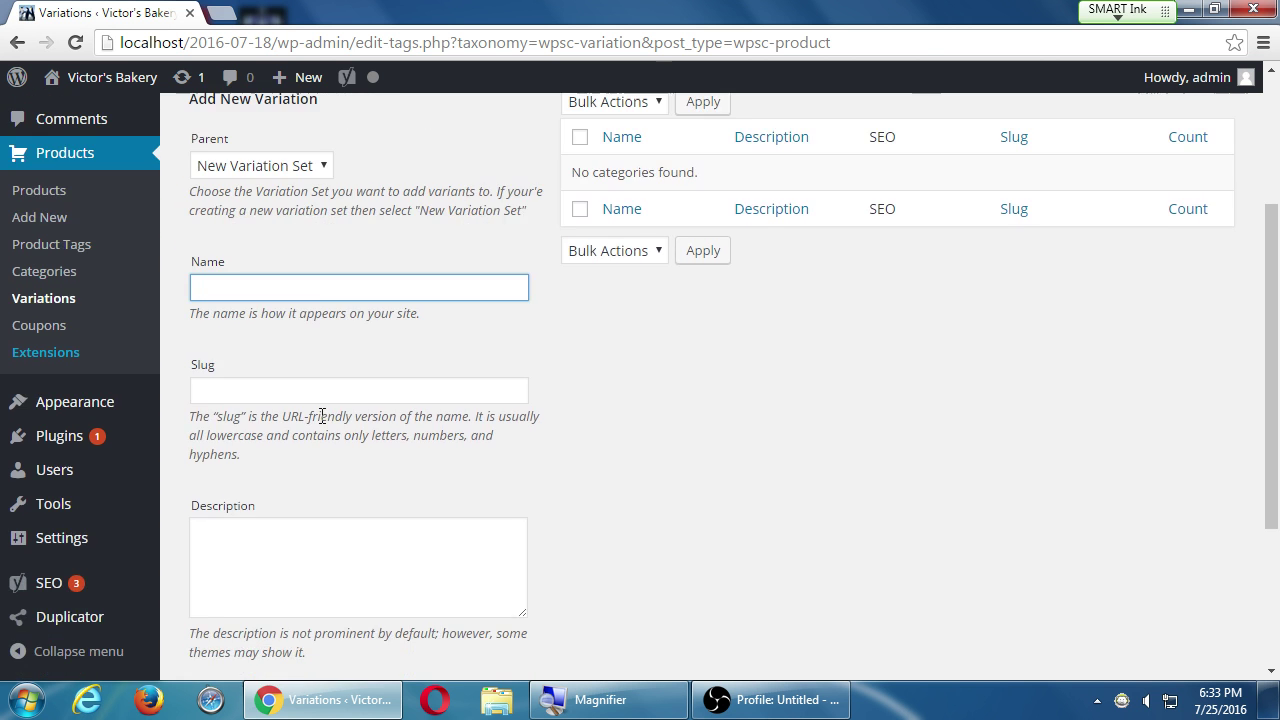
key(super+plus)
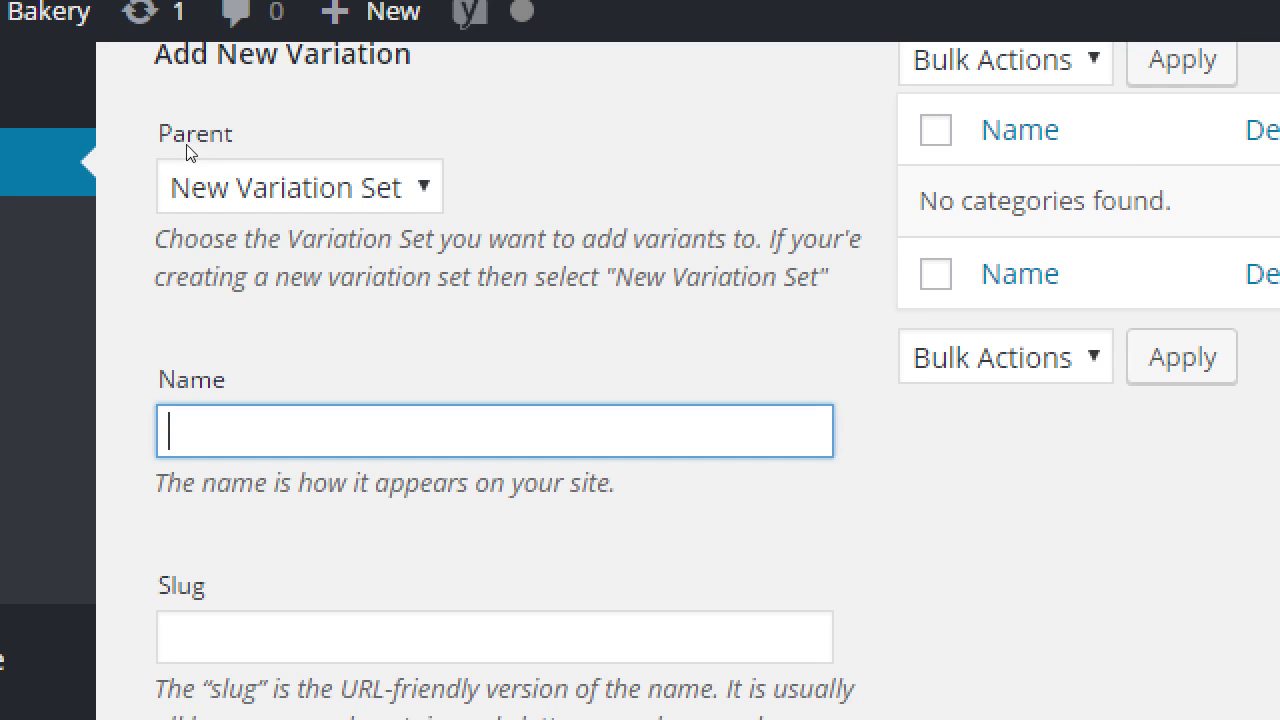
click(246, 172)
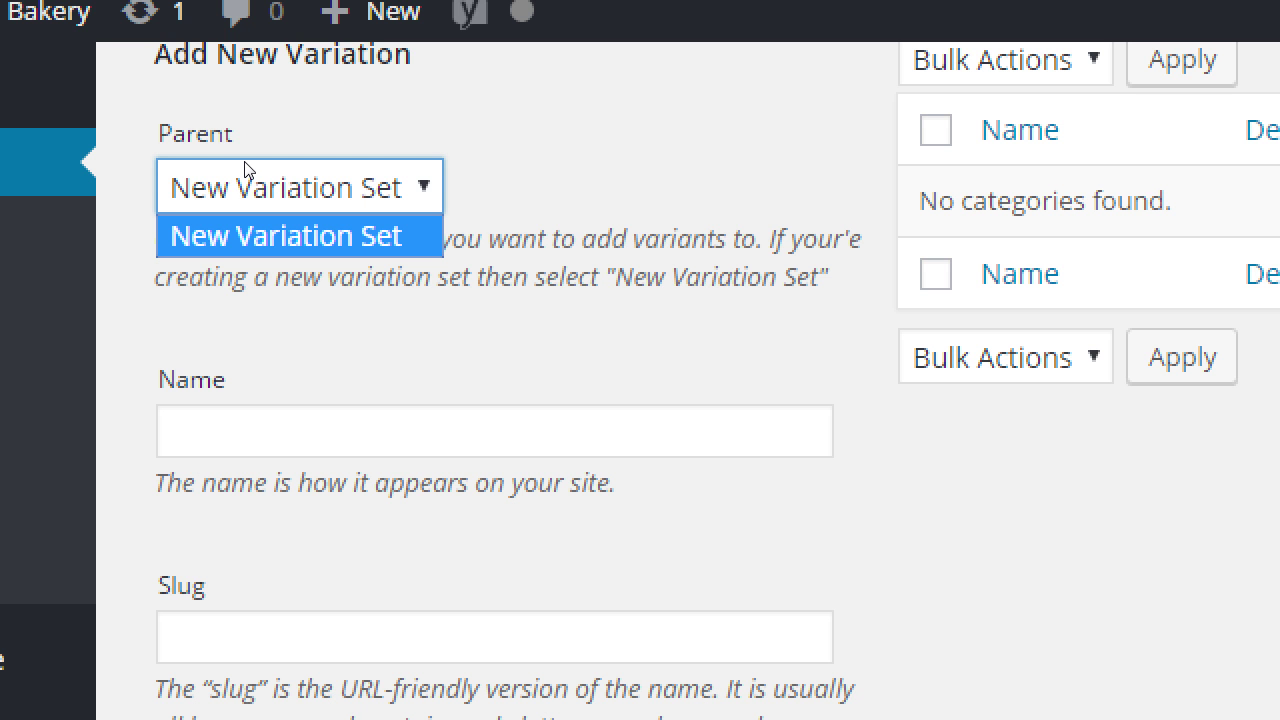
click(176, 163)
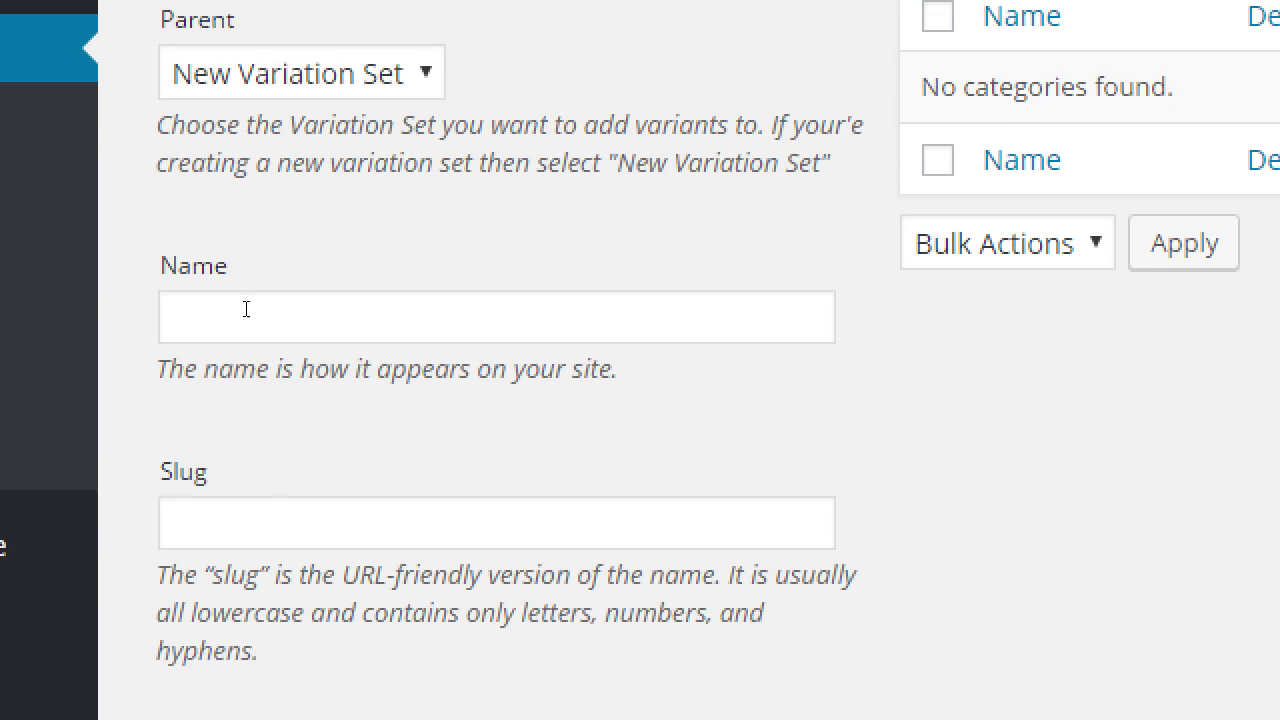
- Name the new variation set Snickerdoodles
click(257, 318)
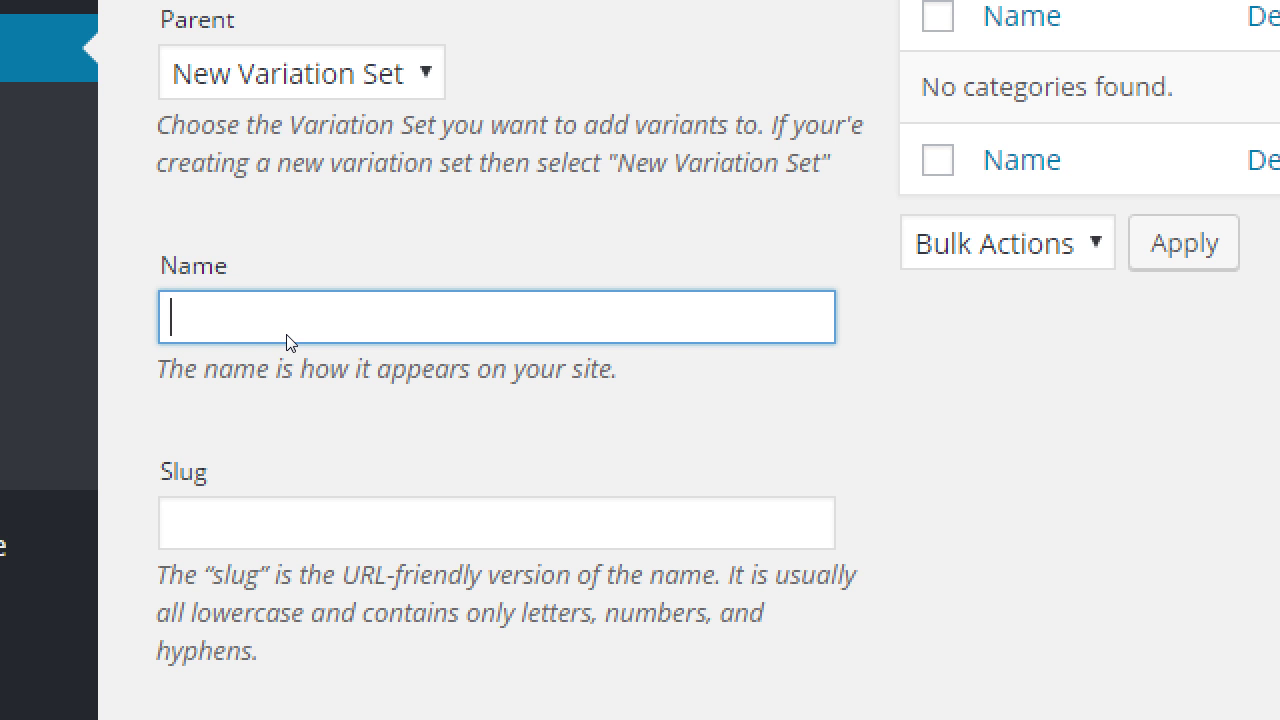
text(sNICKER)
key(BackSpace)
key(BackSpace)
key(BackSpace)
key(BackSpace)
key(BackSpace)
key(BackSpace)
key(BackSpace)
key(Caps_Lock)
text(Snickerdoodles)
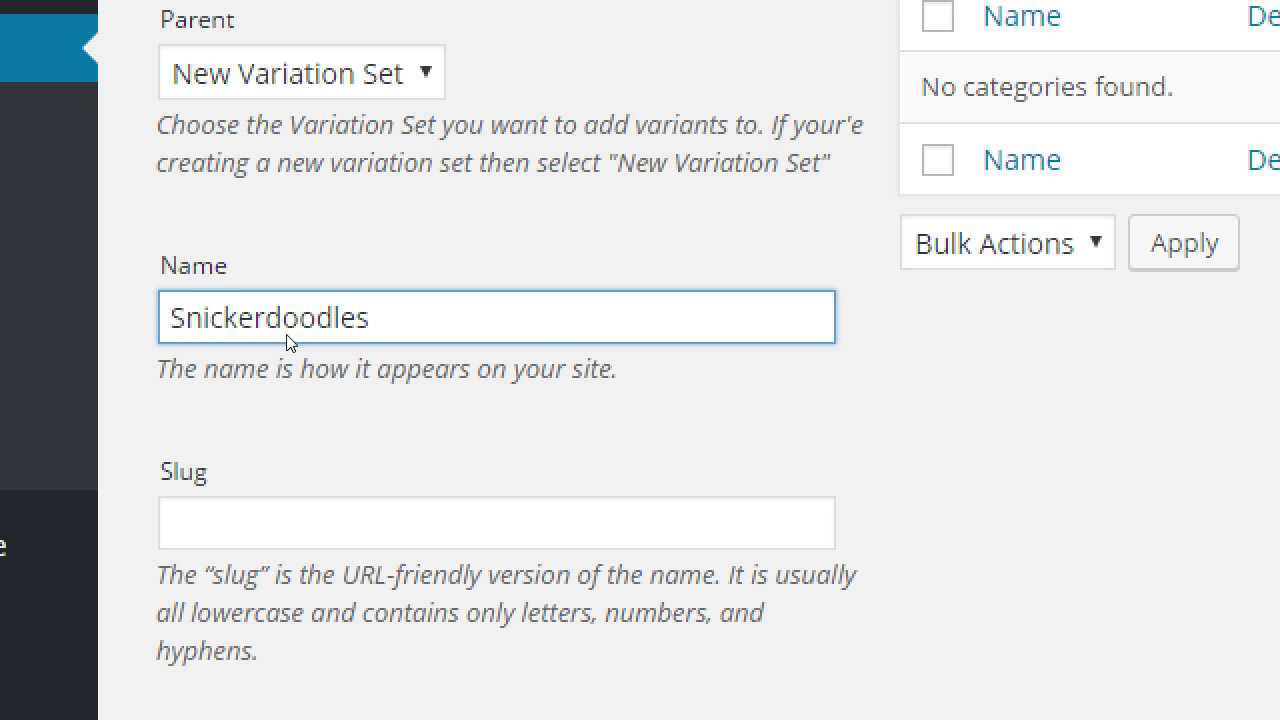
- Replace the name entered for the new variation set with Batch
text(\)
key(BackSpace)
key(BackSpace)
key(BackSpace)
key(BackSpace)
key(BackSpace)
key(BackSpace)
key(BackSpace)
key(BackSpace)
key(BackSpace)
key(BackSpace)
key(BackSpace)
key(BackSpace)
key(BackSpace)
key(BackSpace)
key(BackSpace)
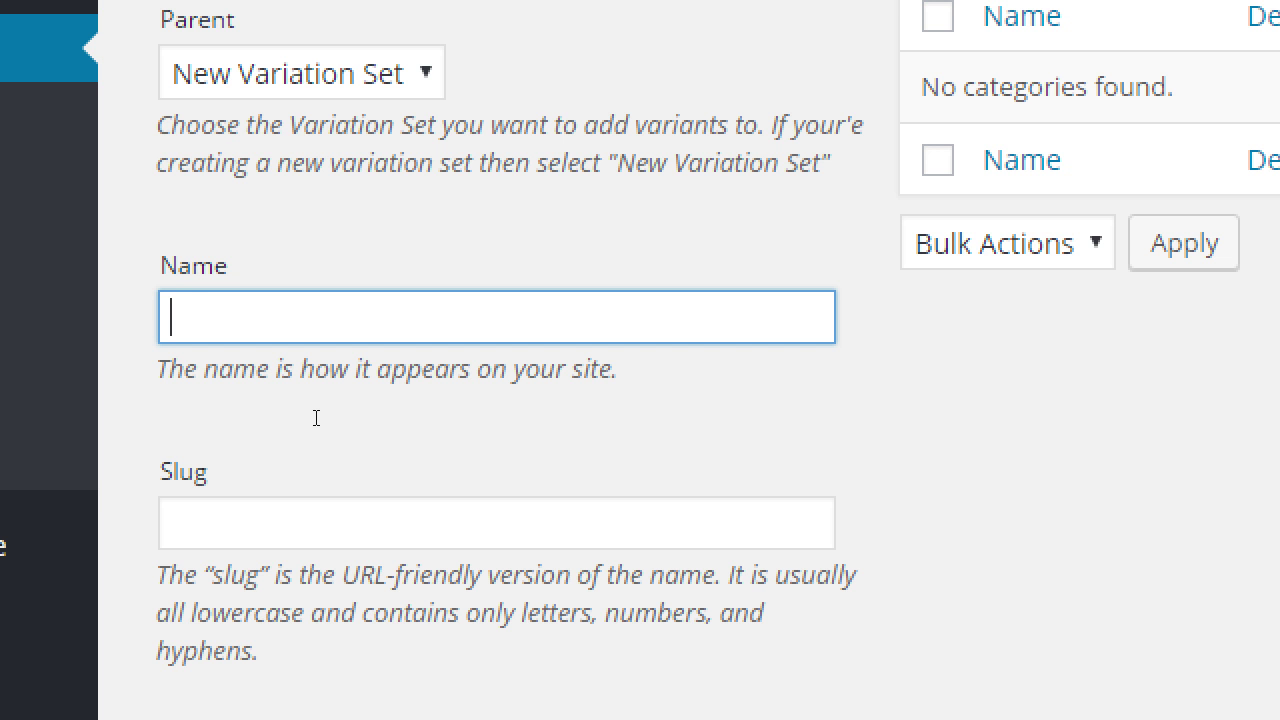
text(Batch)
- Add Batch as a new variation set, leaving its slug, description and price empty
scroll(276, 479, down, 3)
scroll(276, 479, up, 1)
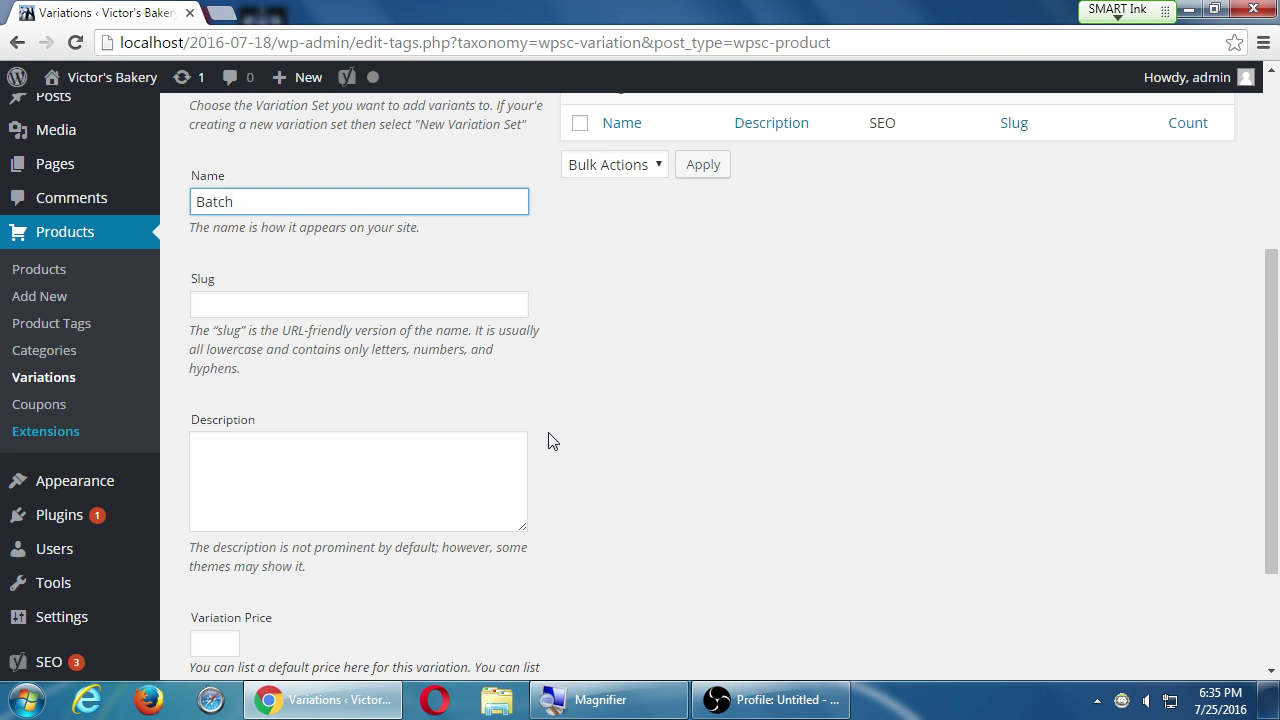
scroll(736, 430, down, 2)
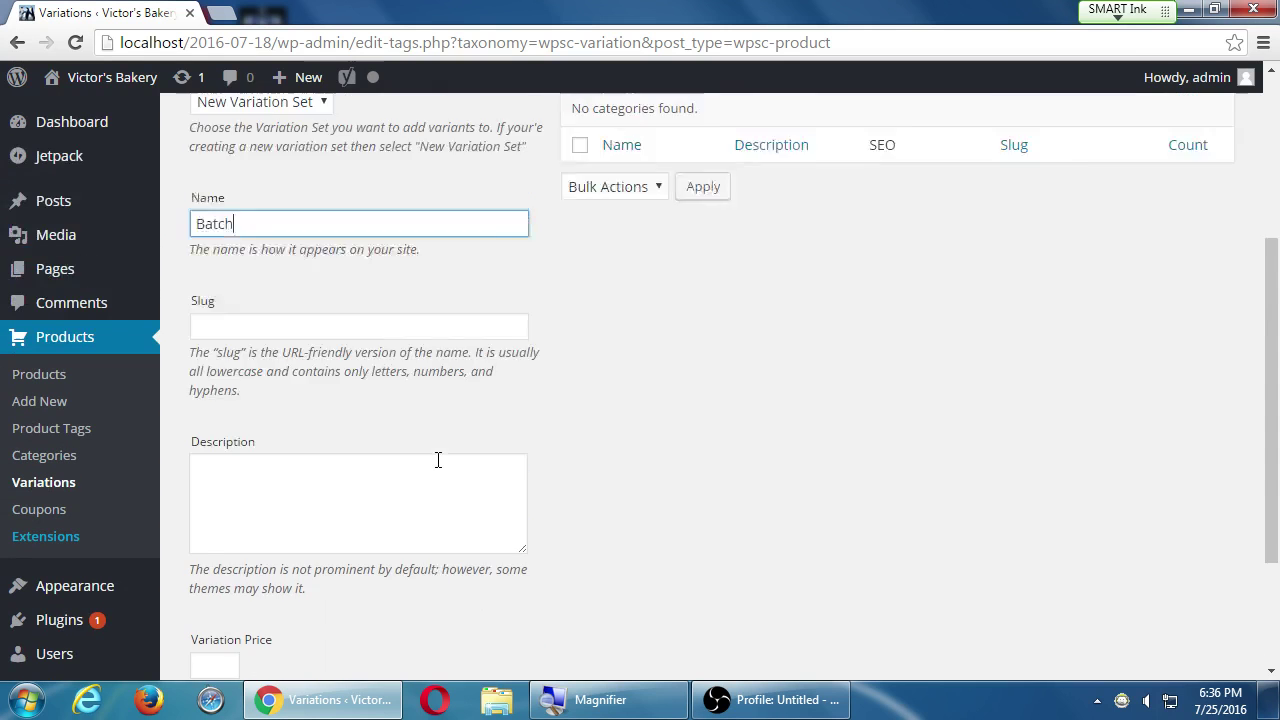
scroll(437, 460, up, 3)
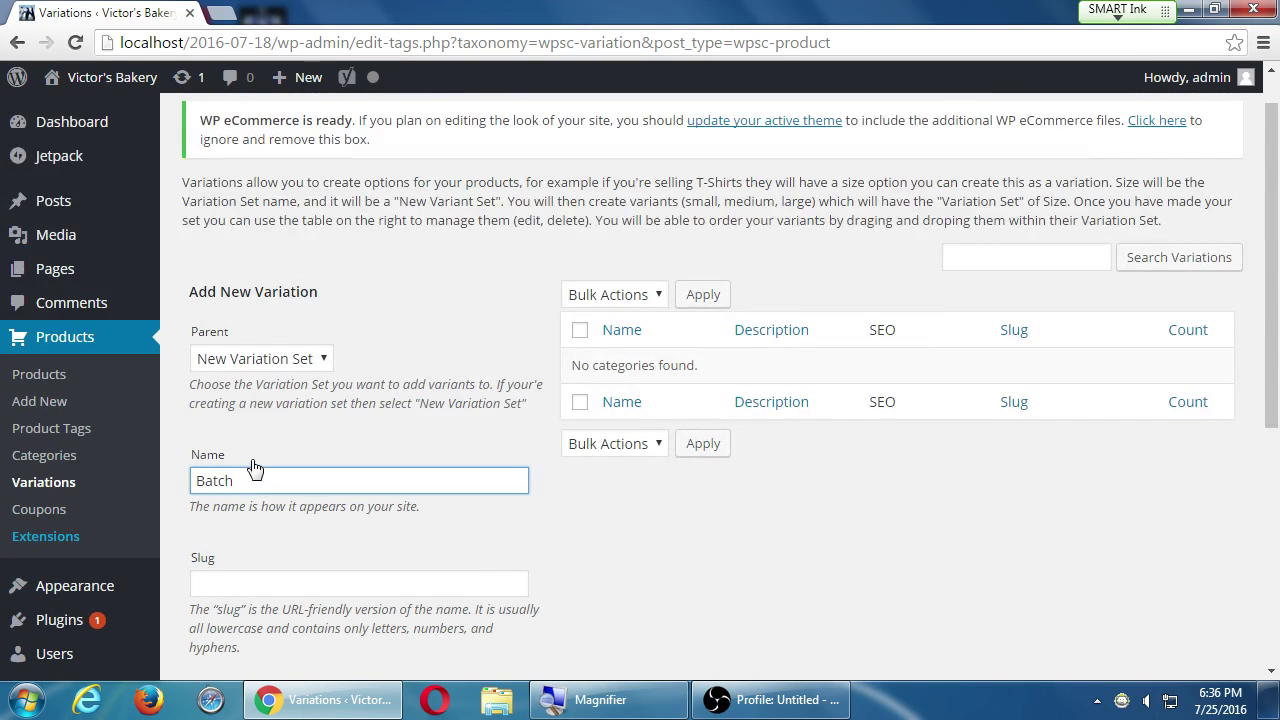
scroll(254, 470, down, 3)
scroll(261, 474, down, 3)
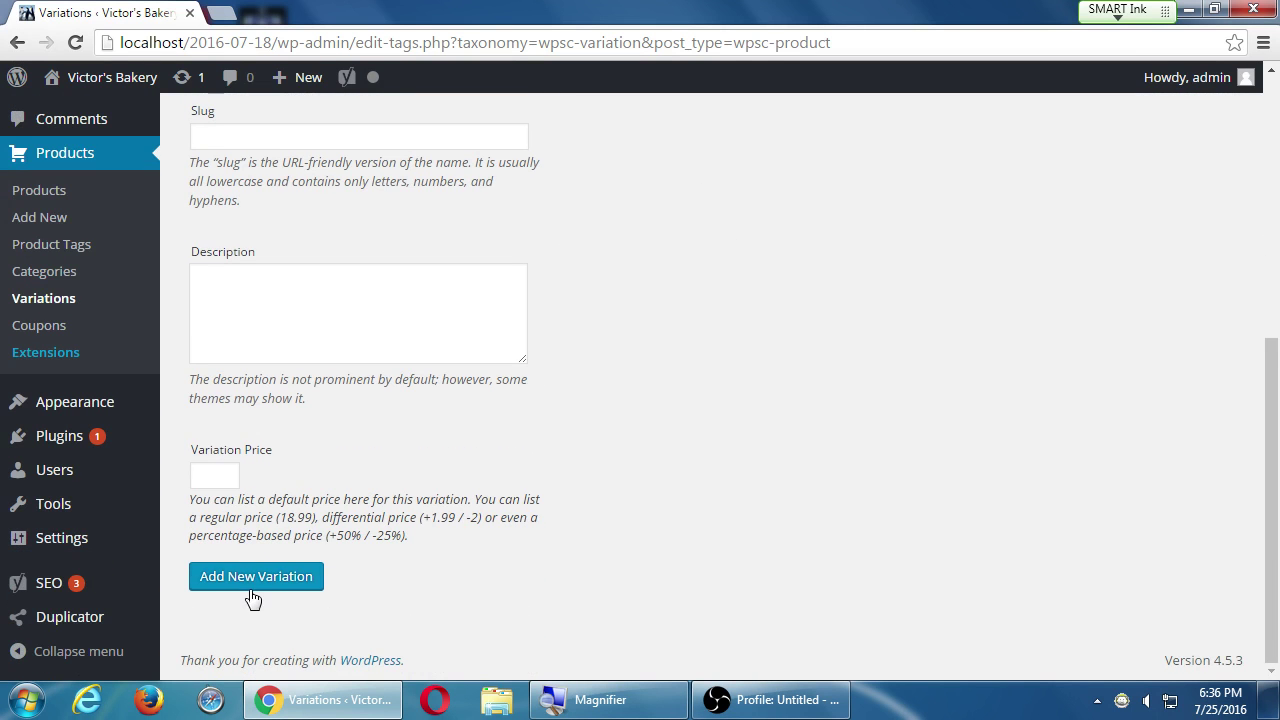
click(256, 578)
scroll(707, 340, up, 5)
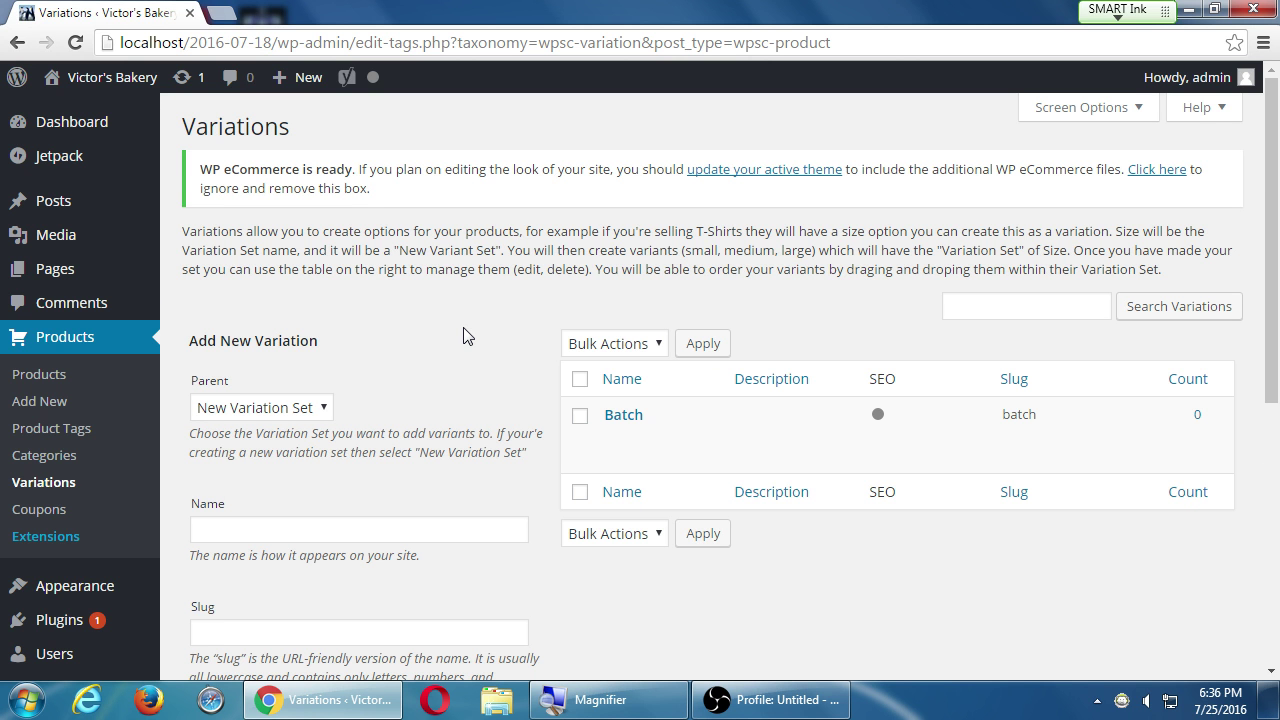
- Choose Batch as the parent of a new variation and name the variation 3 cookies
click(268, 408)
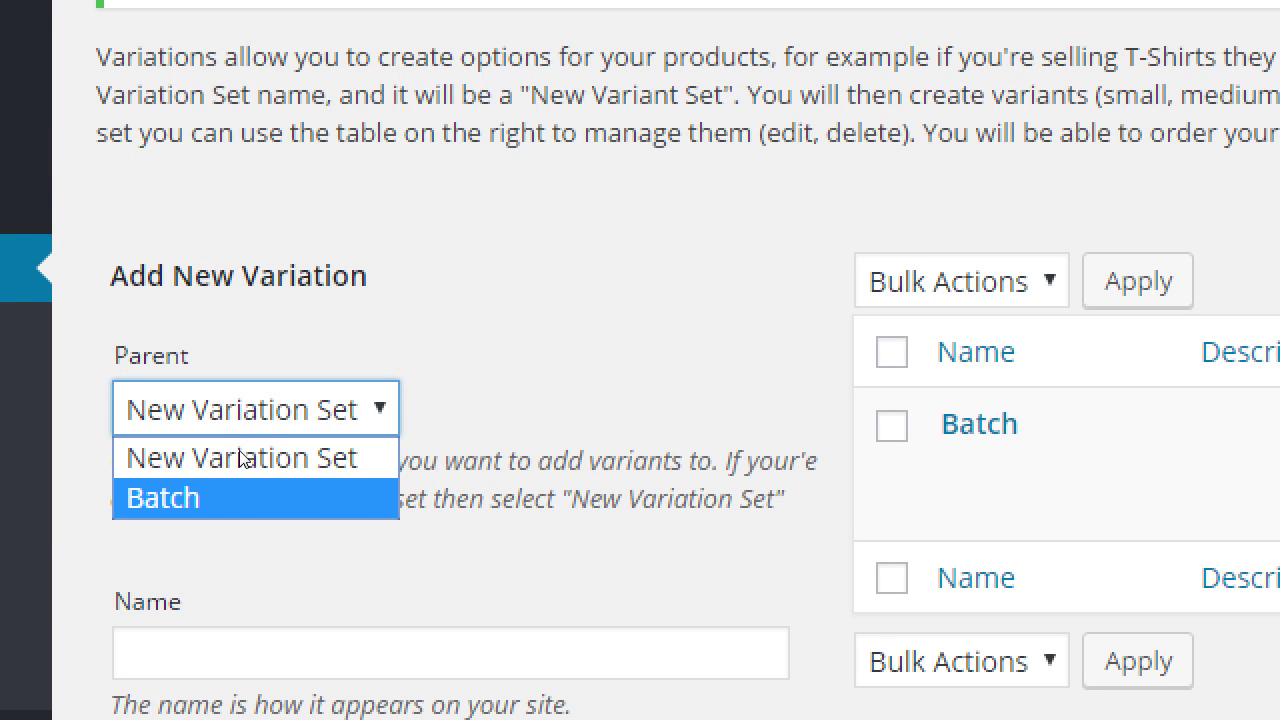
click(245, 496)
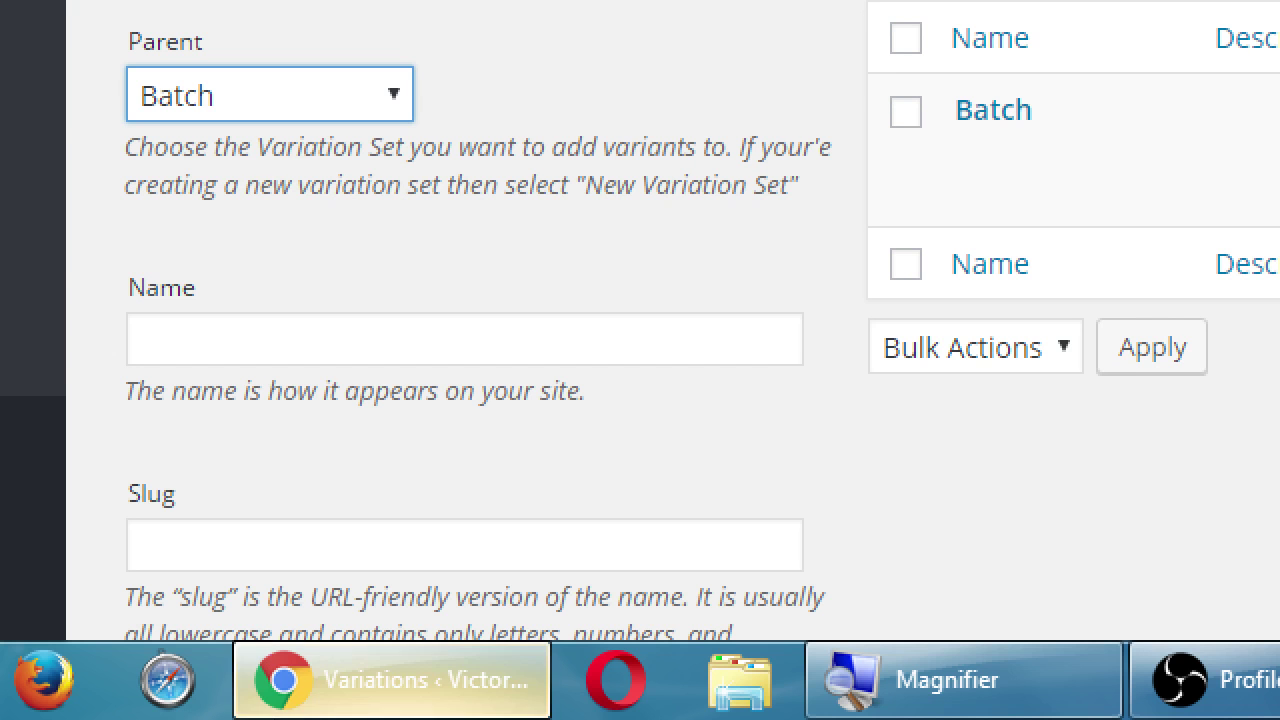
key(Tab)
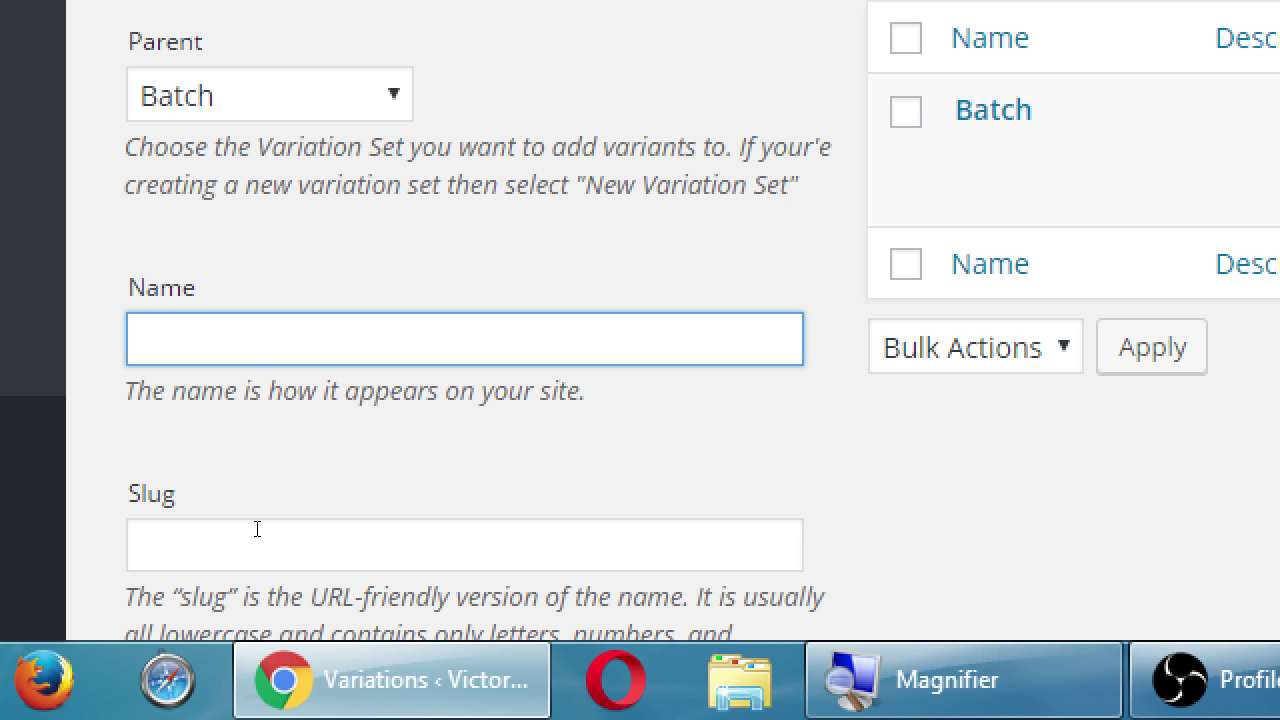
text(3 cookies)
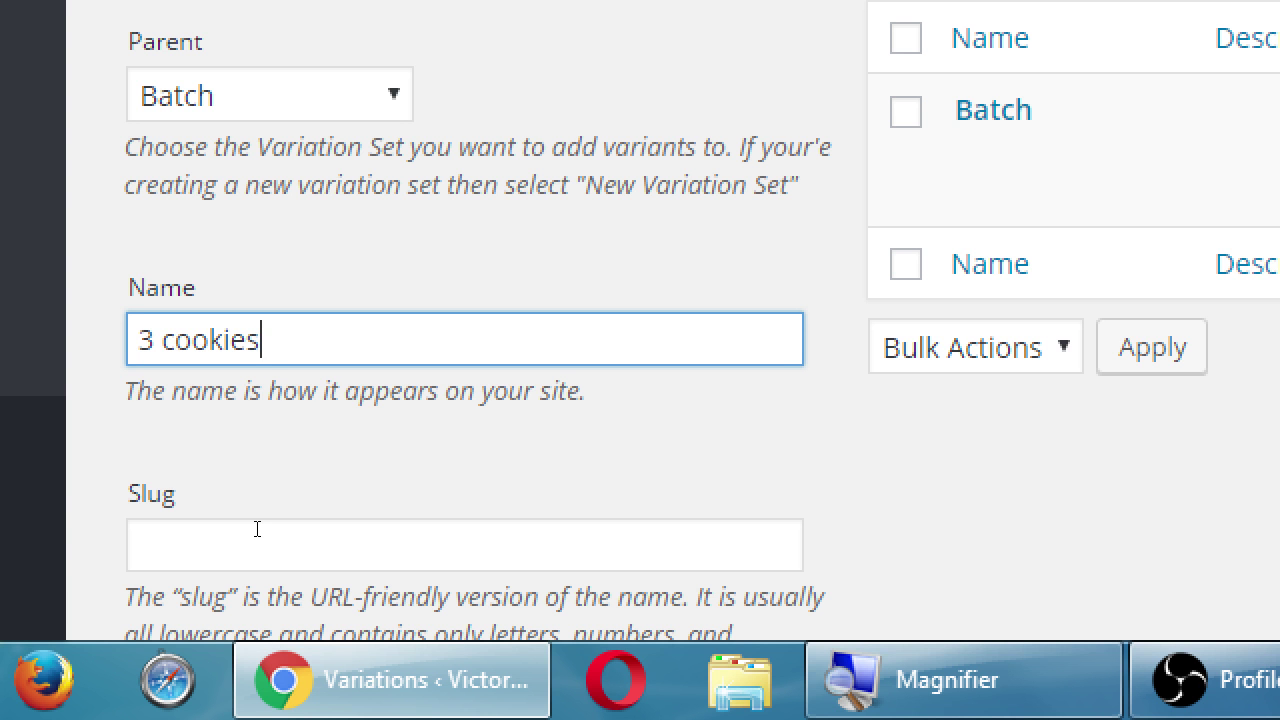
- Change the new variation's name to 1 Dozen and add it to the Batch set
key(BackSpace)
key(BackSpace)
key(BackSpace)
key(BackSpace)
key(BackSpace)
key(BackSpace)
key(BackSpace)
key(BackSpace)
key(BackSpace)
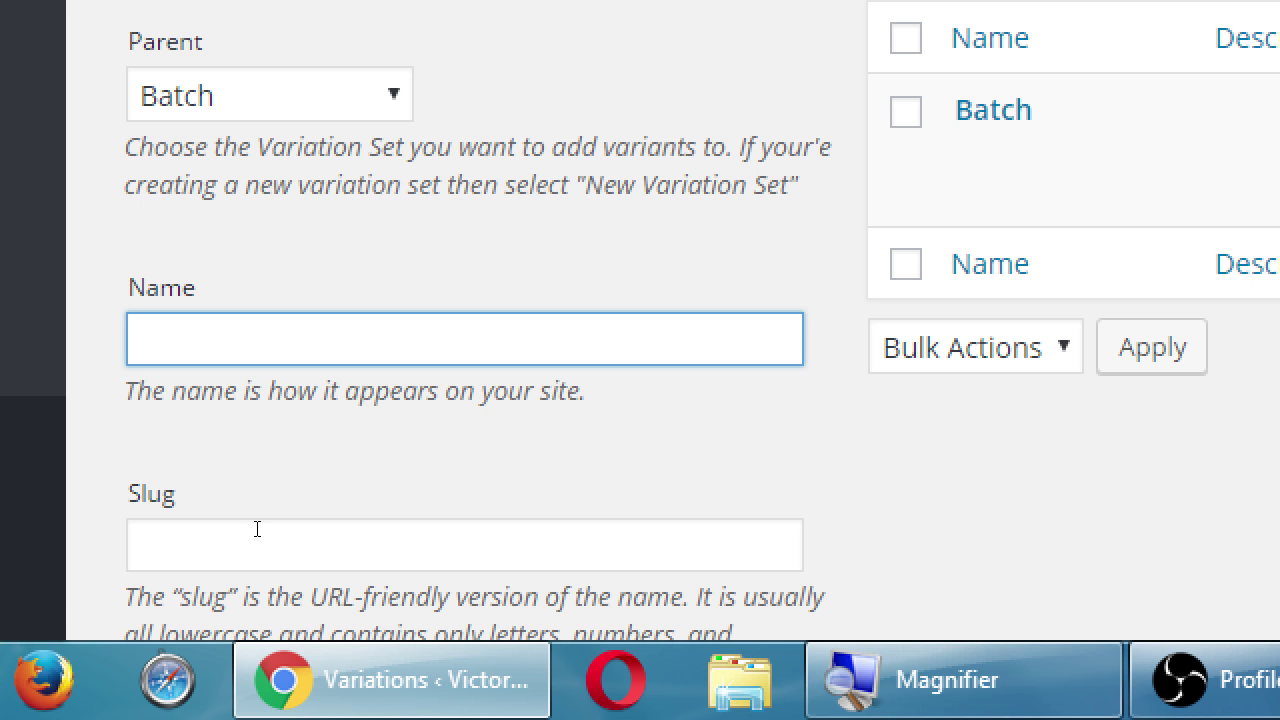
text(1 Dozen)
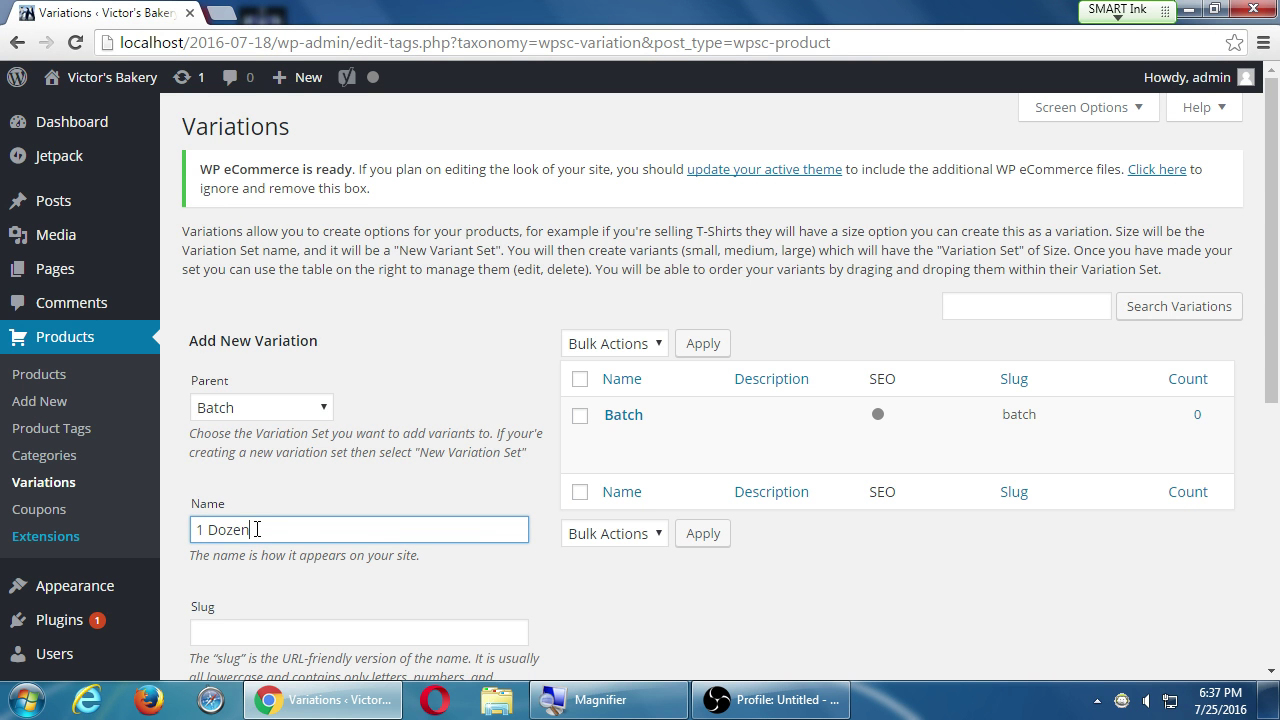
scroll(257, 529, down, 5)
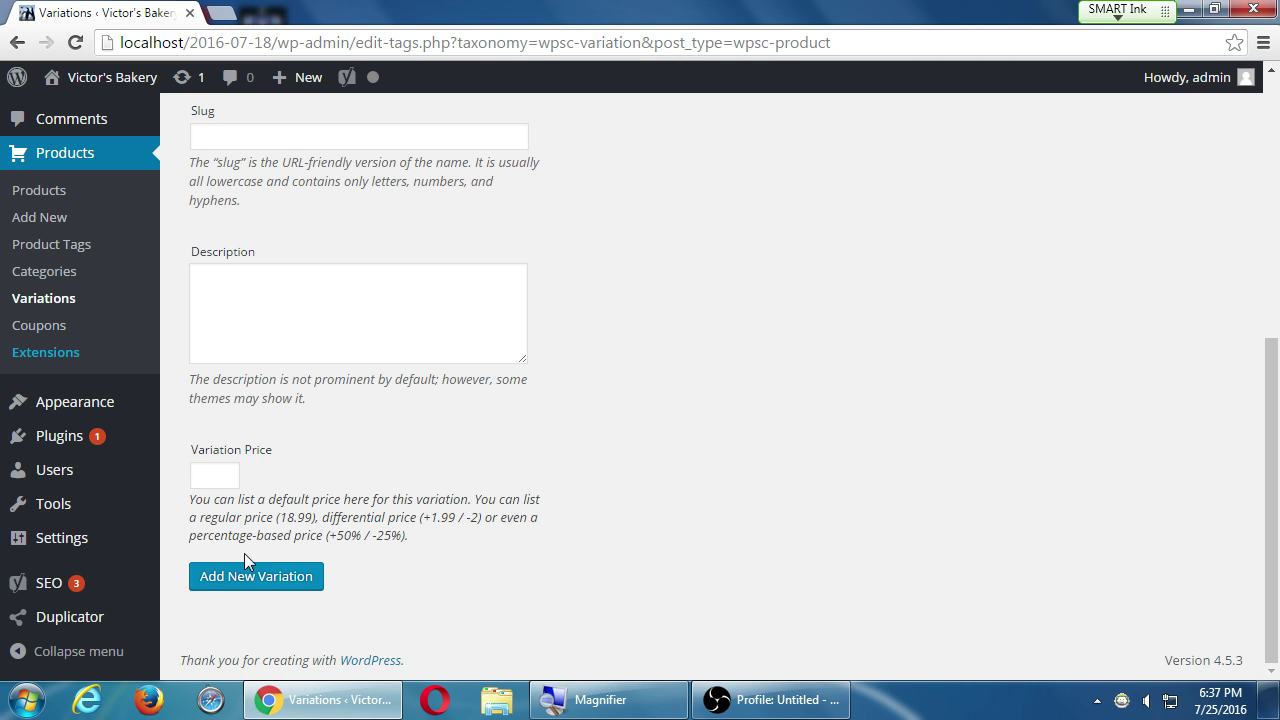
click(244, 583)
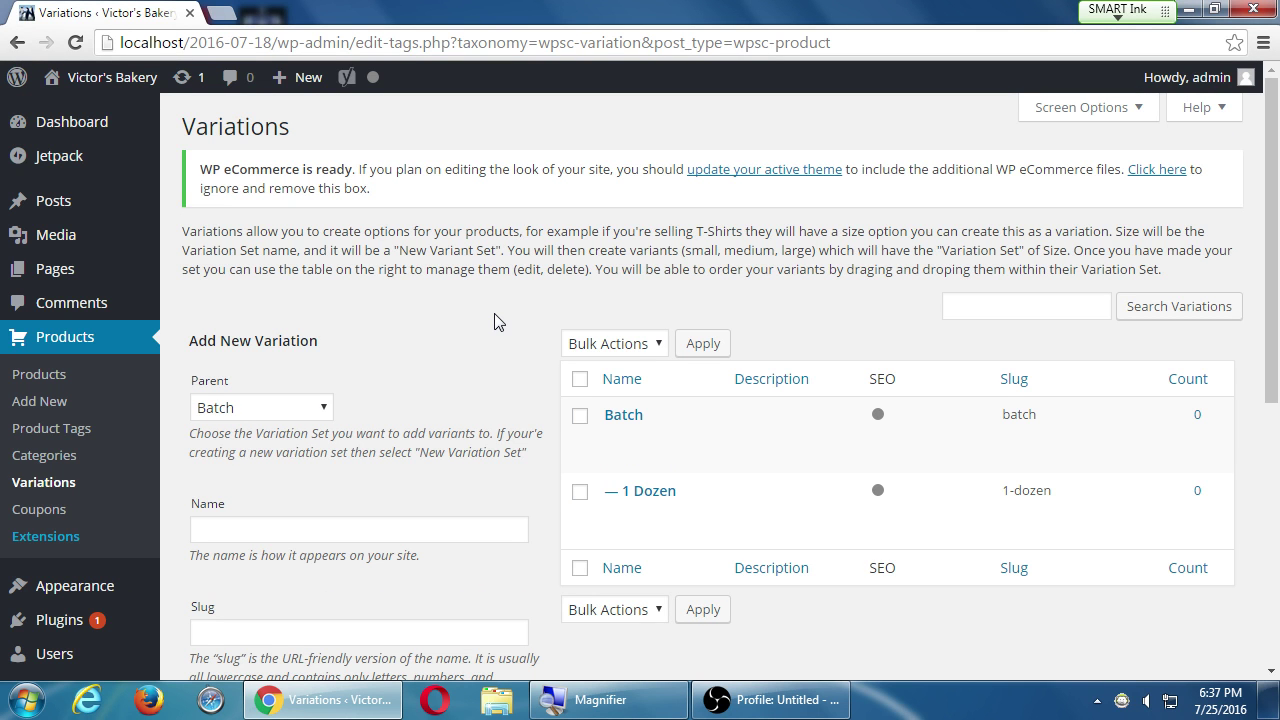
- Add a variation named 1/2 Dozen under the Batch set
click(337, 525)
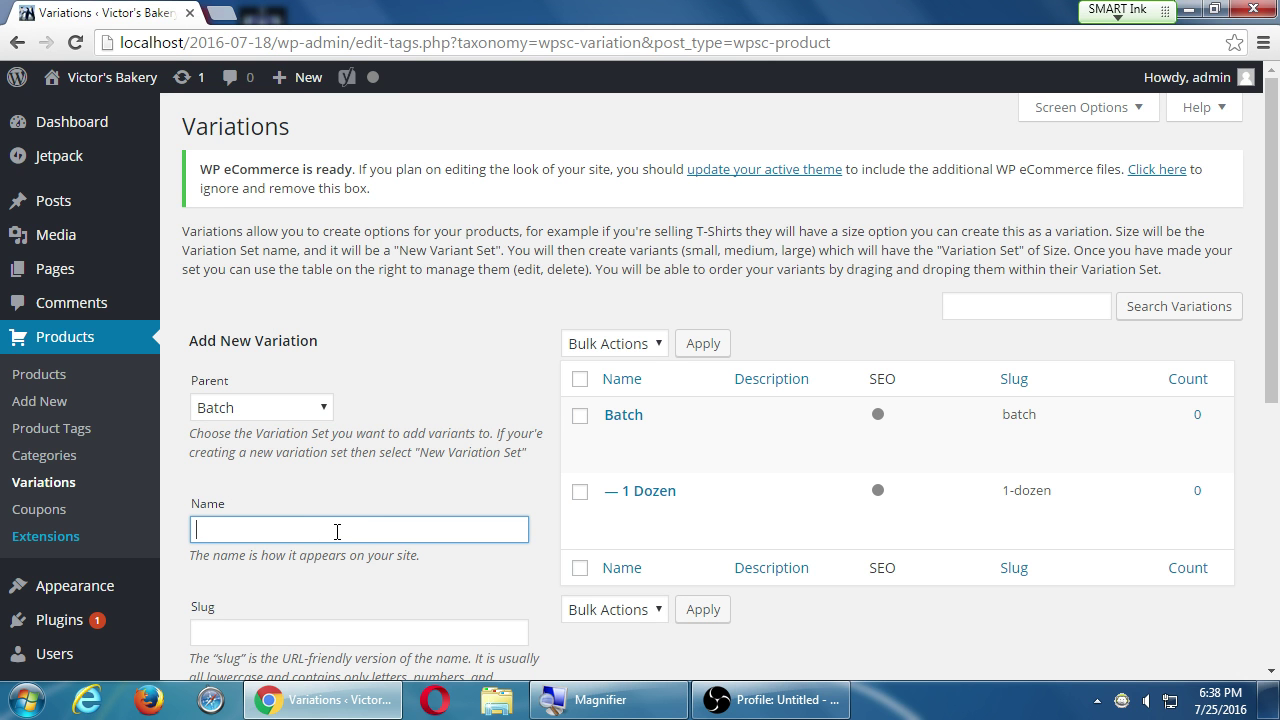
text(1/2 Dozen)
scroll(337, 531, down, 5)
click(283, 580)
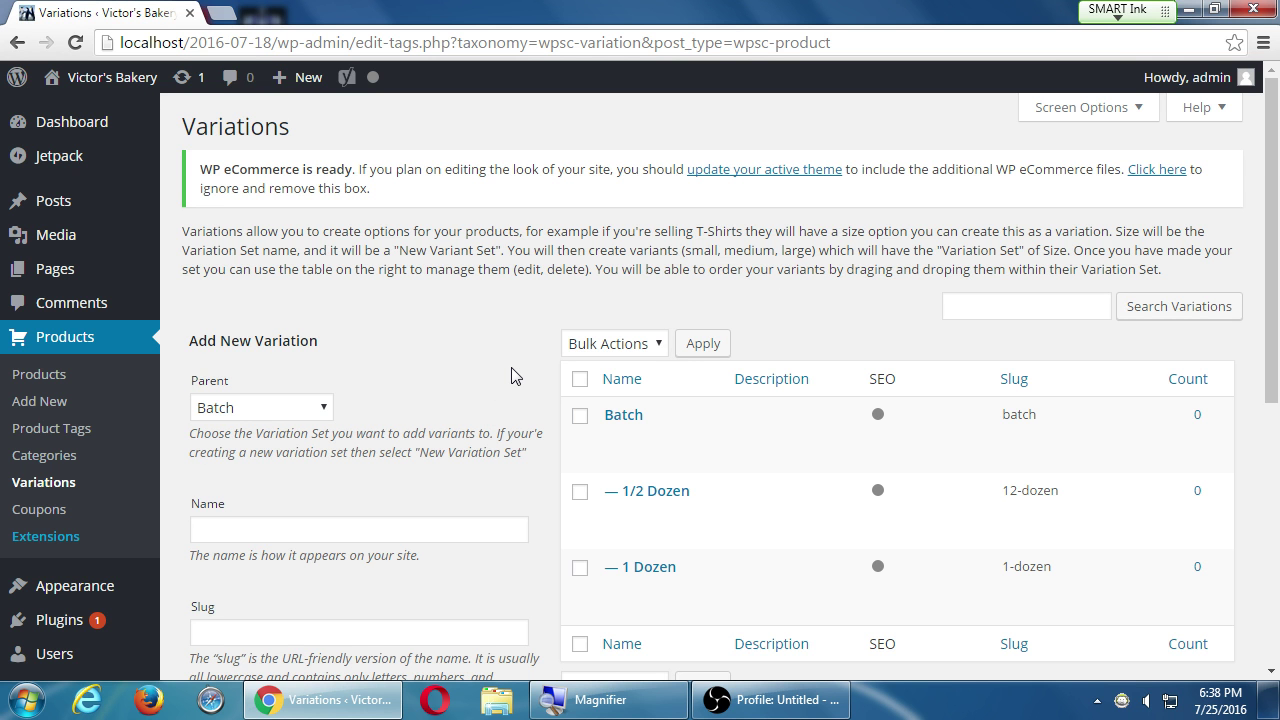
- Add a variation named 1/4 Dozen under the Batch set
click(437, 528)
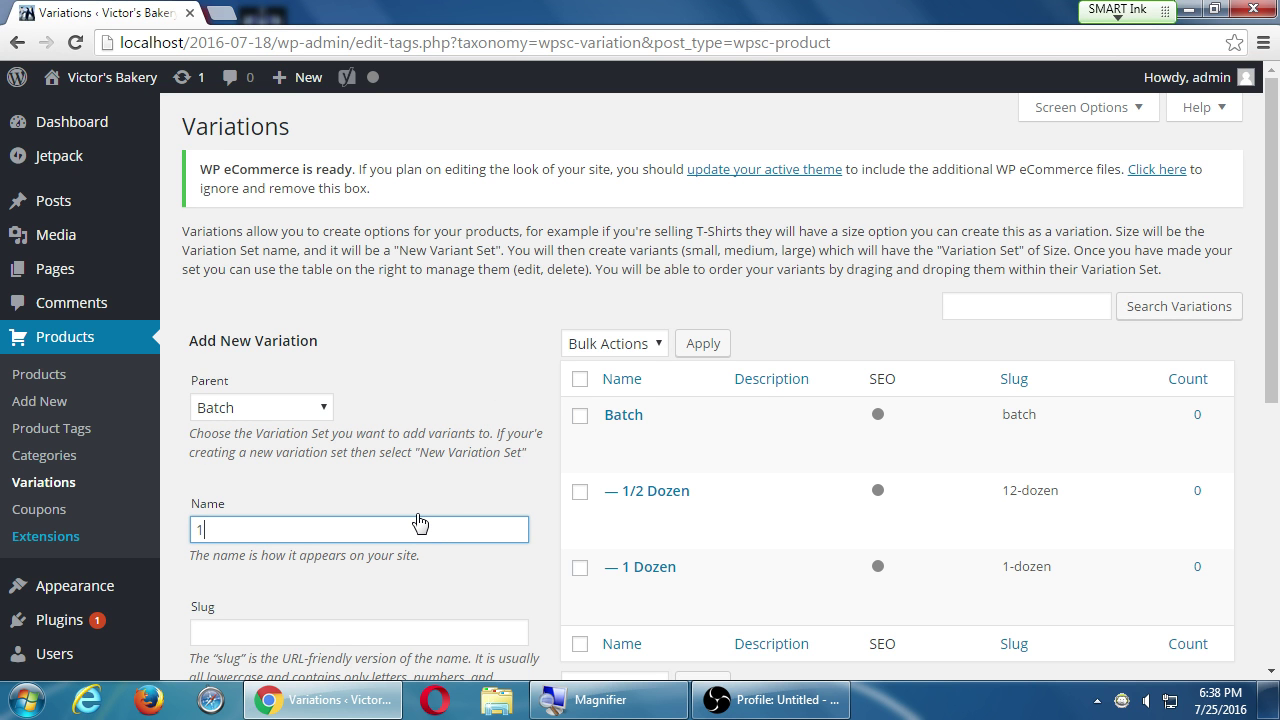
text(1/4 Dozen)
scroll(420, 523, down, 3)
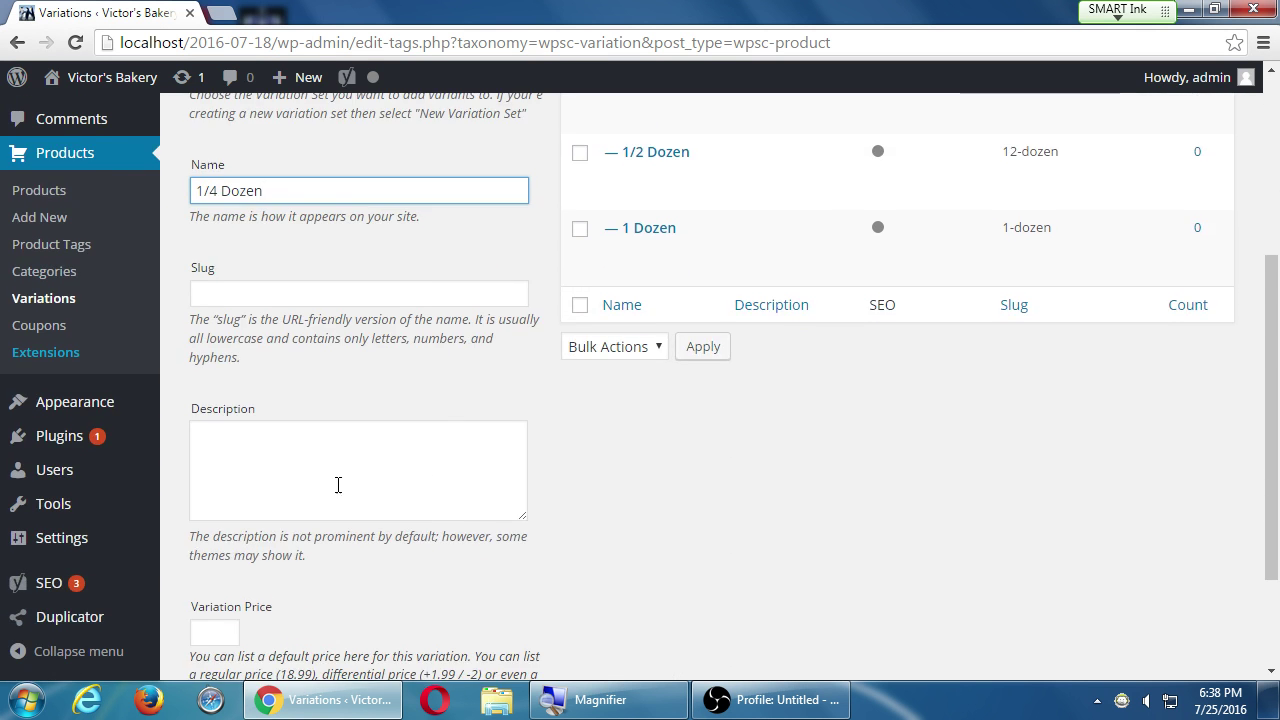
scroll(300, 545, down, 2)
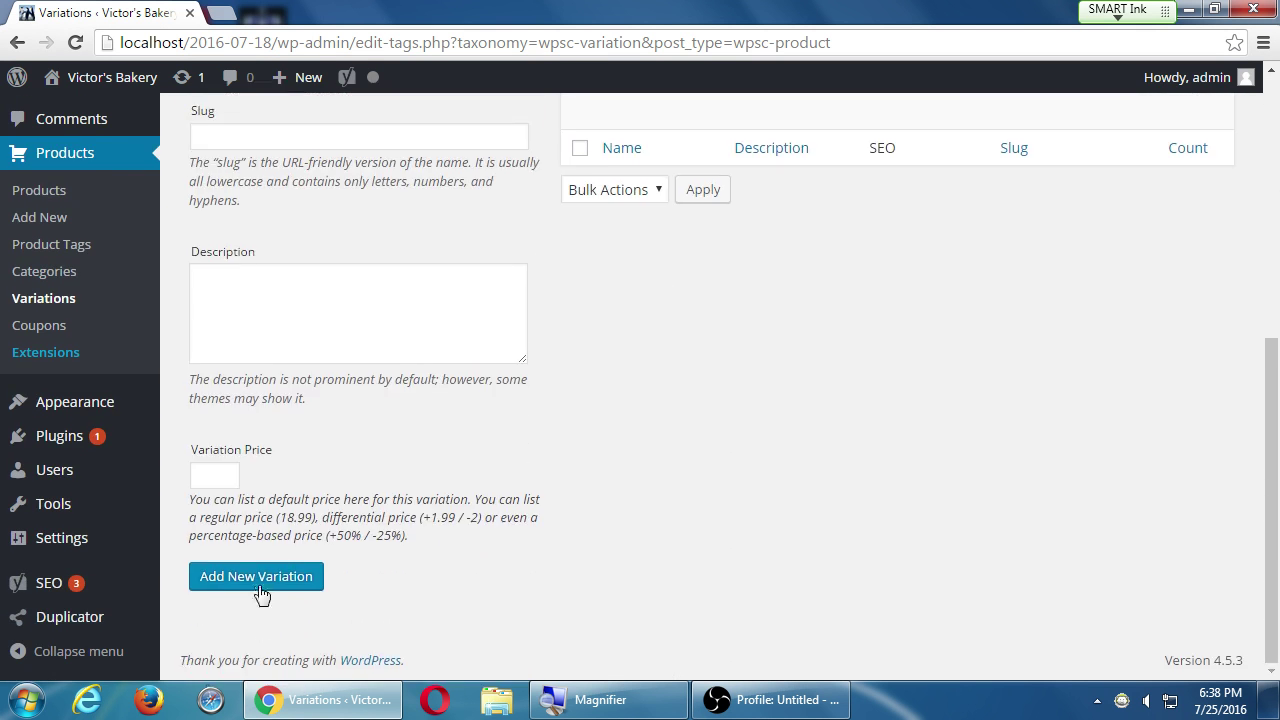
click(256, 577)
scroll(600, 300, up, 5)
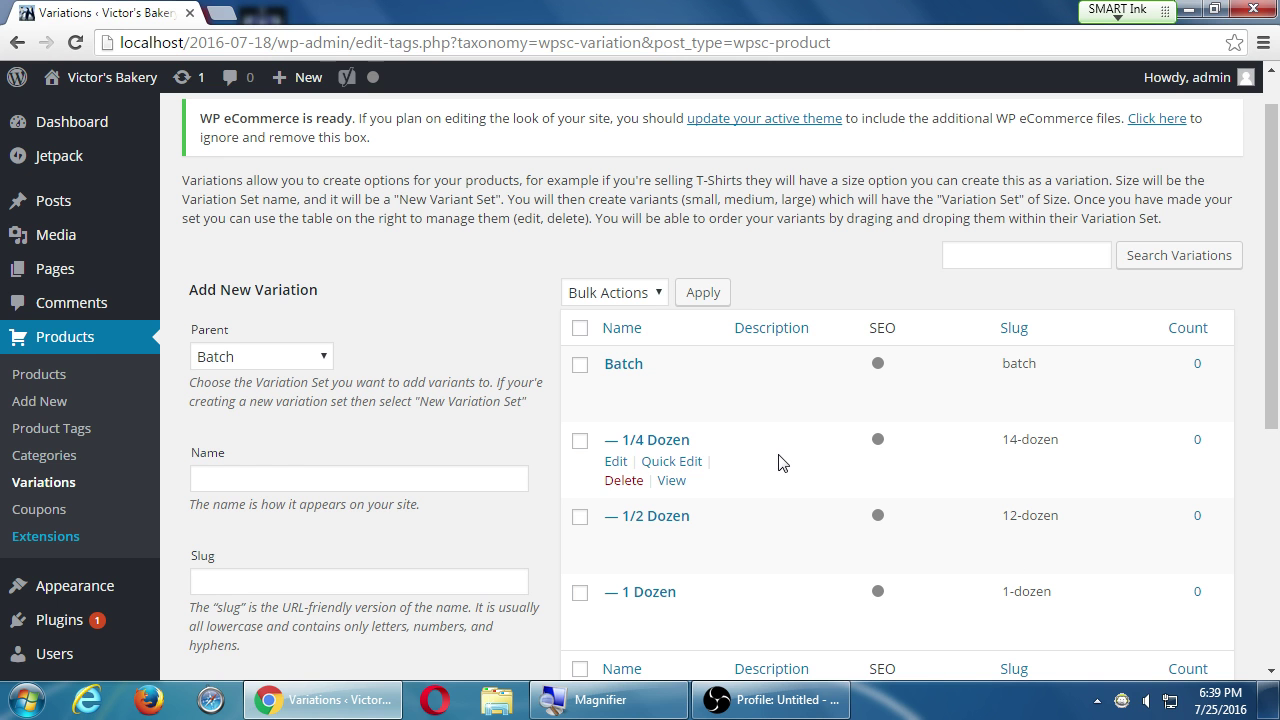
- Start a new product from the Products list and title it Snickerdoodle
click(50, 385)
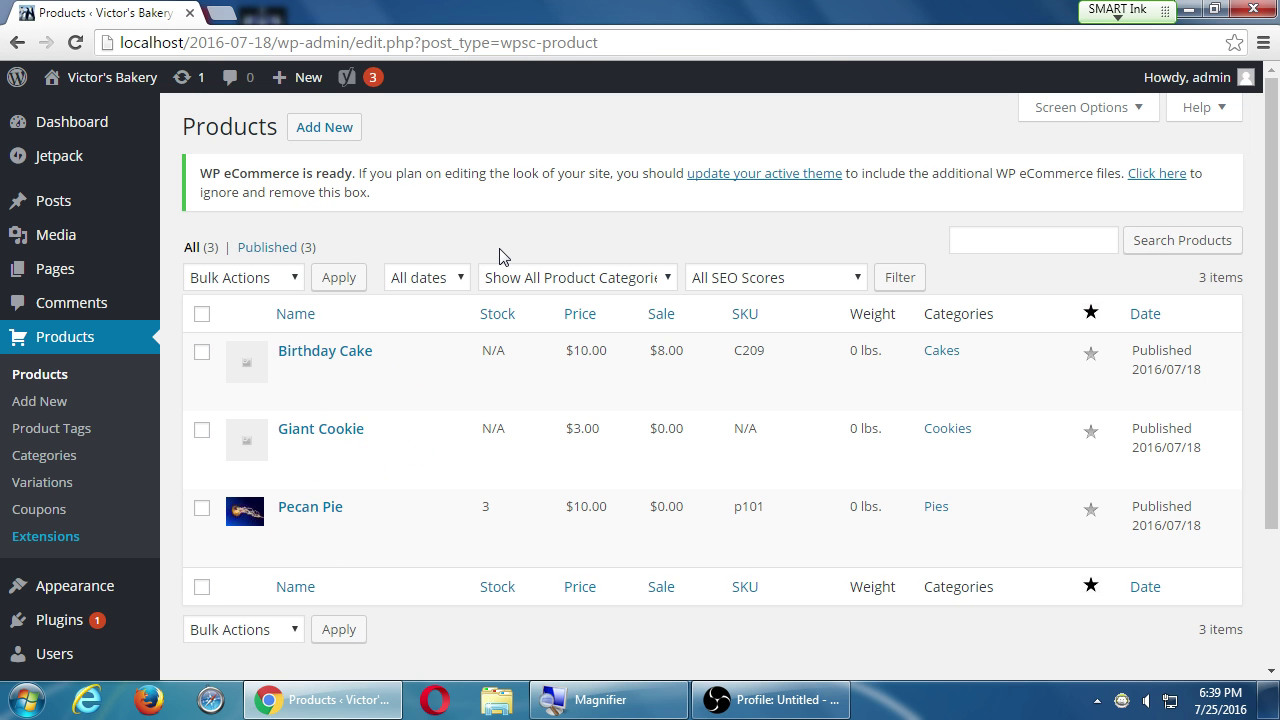
click(344, 140)
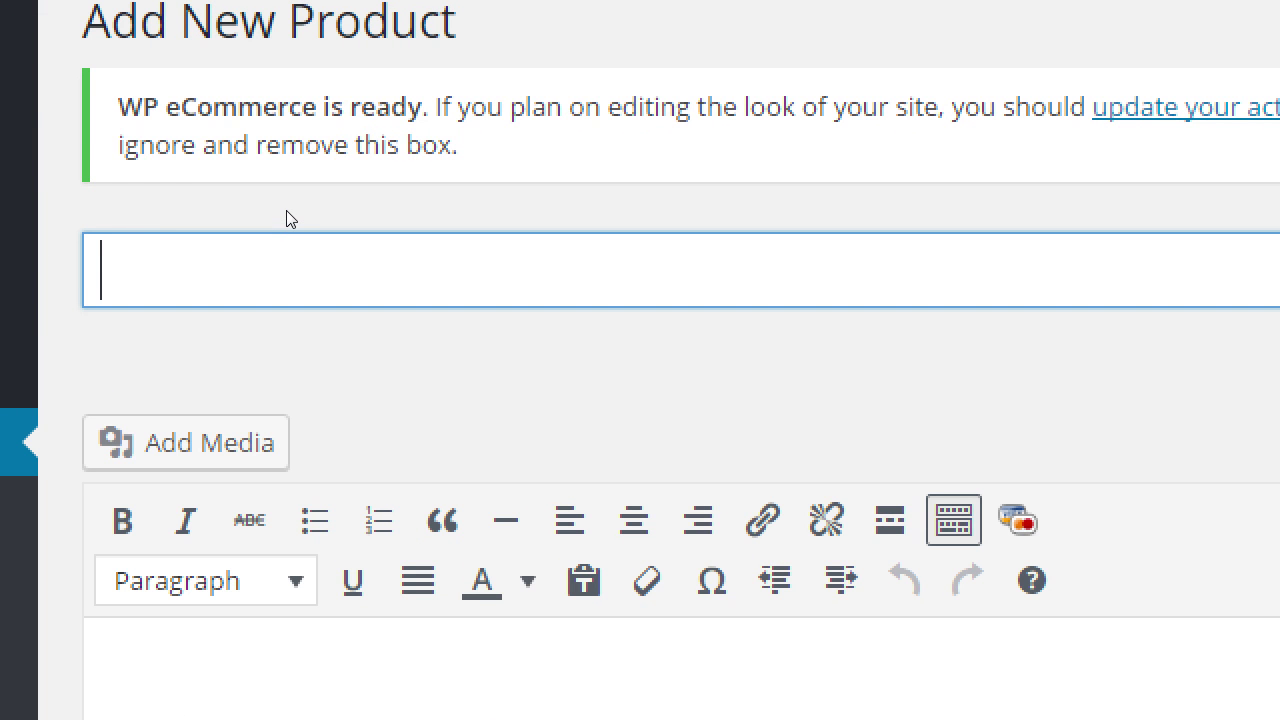
text(Snickerdoodle)
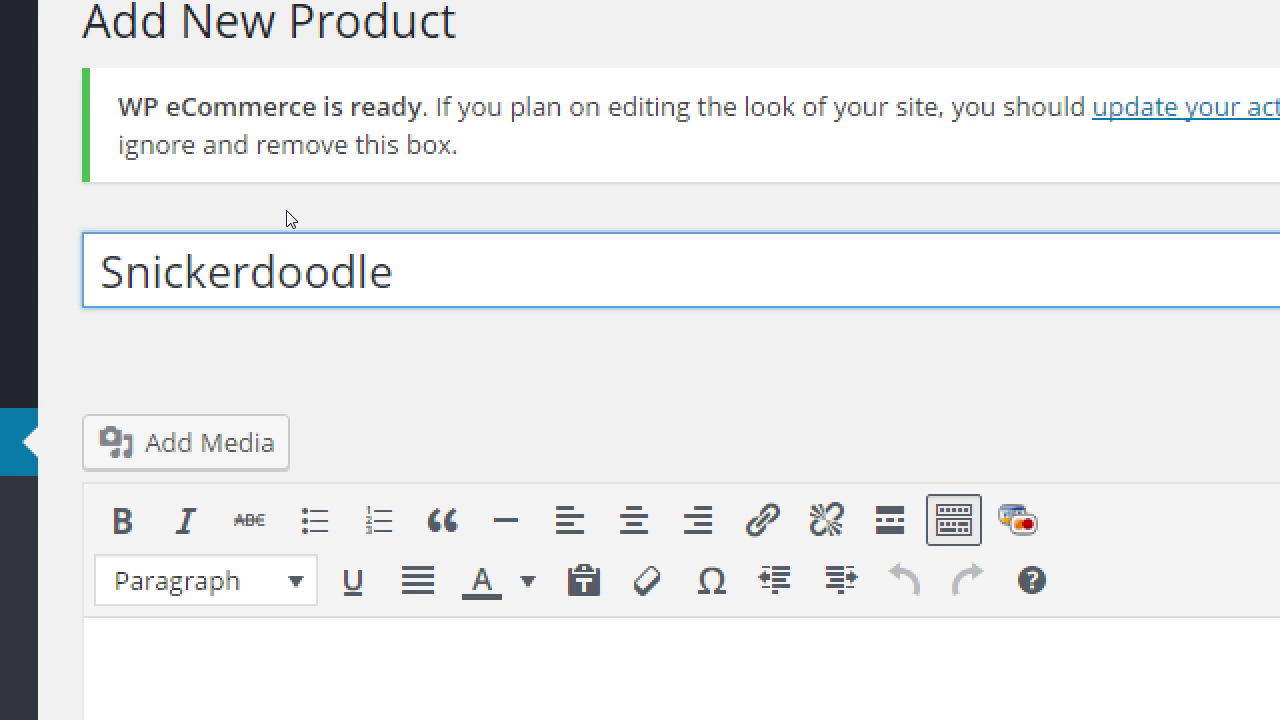
key(Tab)
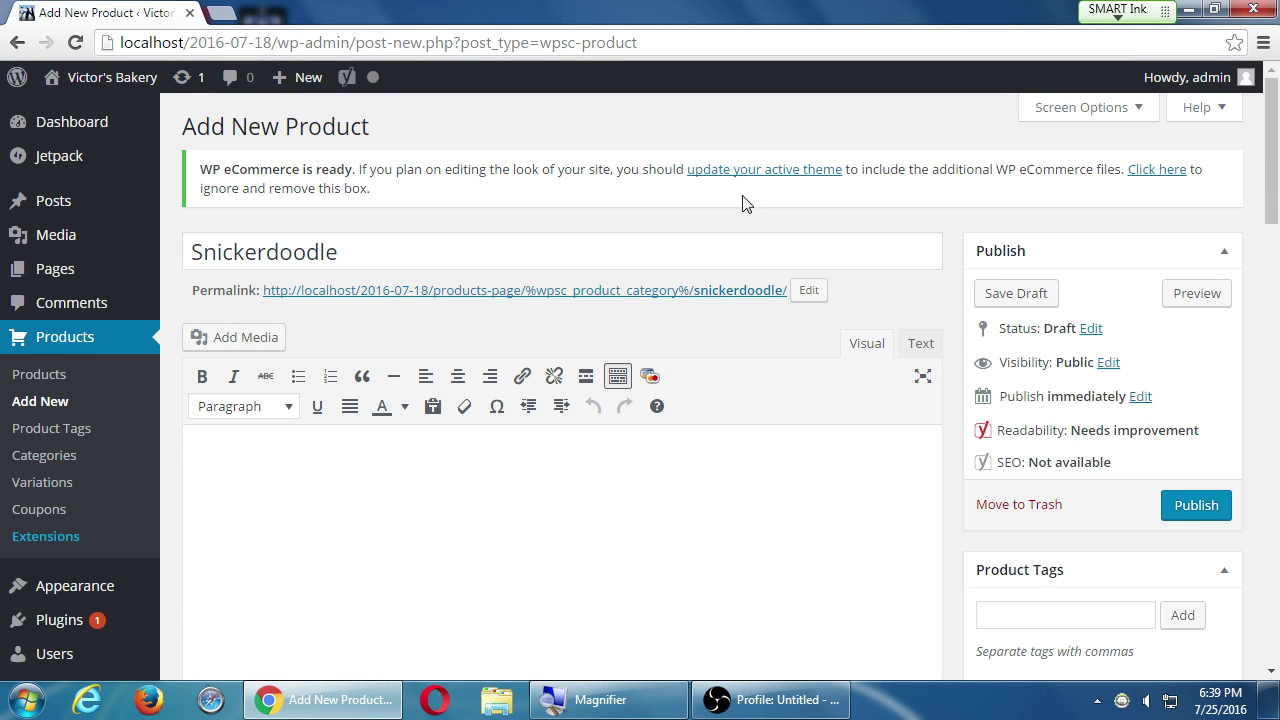
- Set the Snickerdoodle product's regular price to $3, leaving the sale price as it is
scroll(983, 370, down, 6)
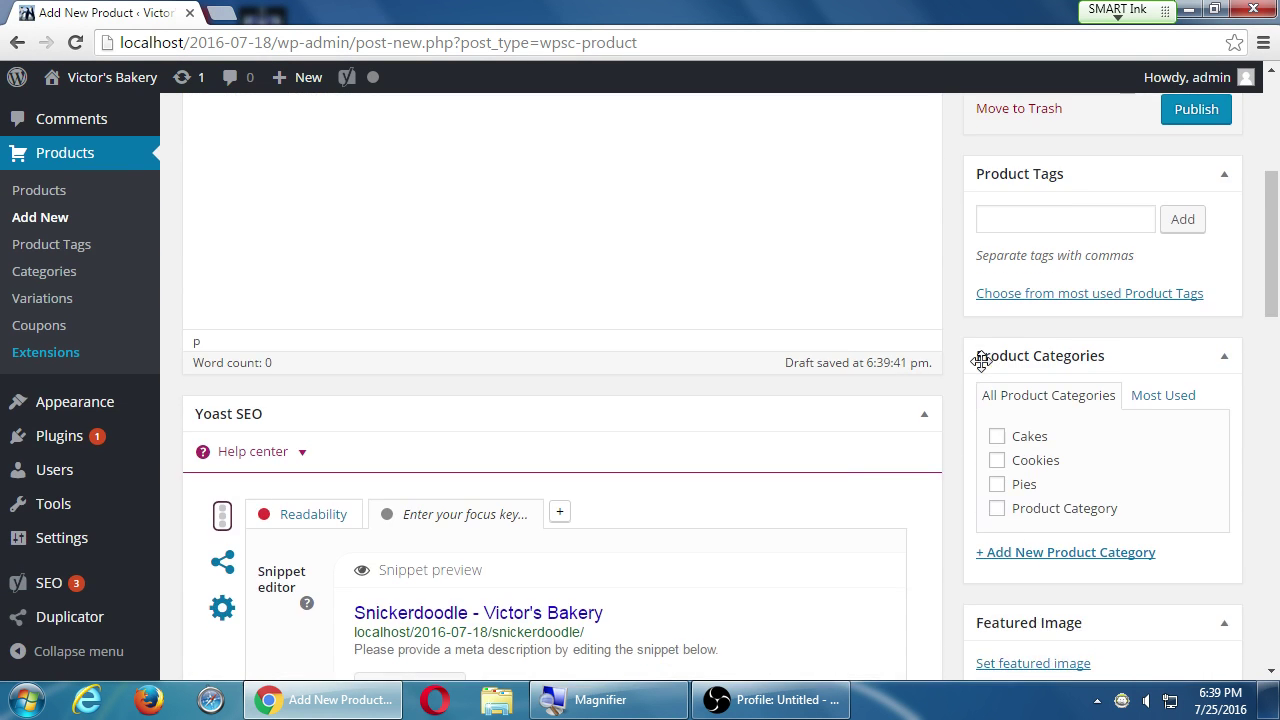
scroll(983, 368, down, 1)
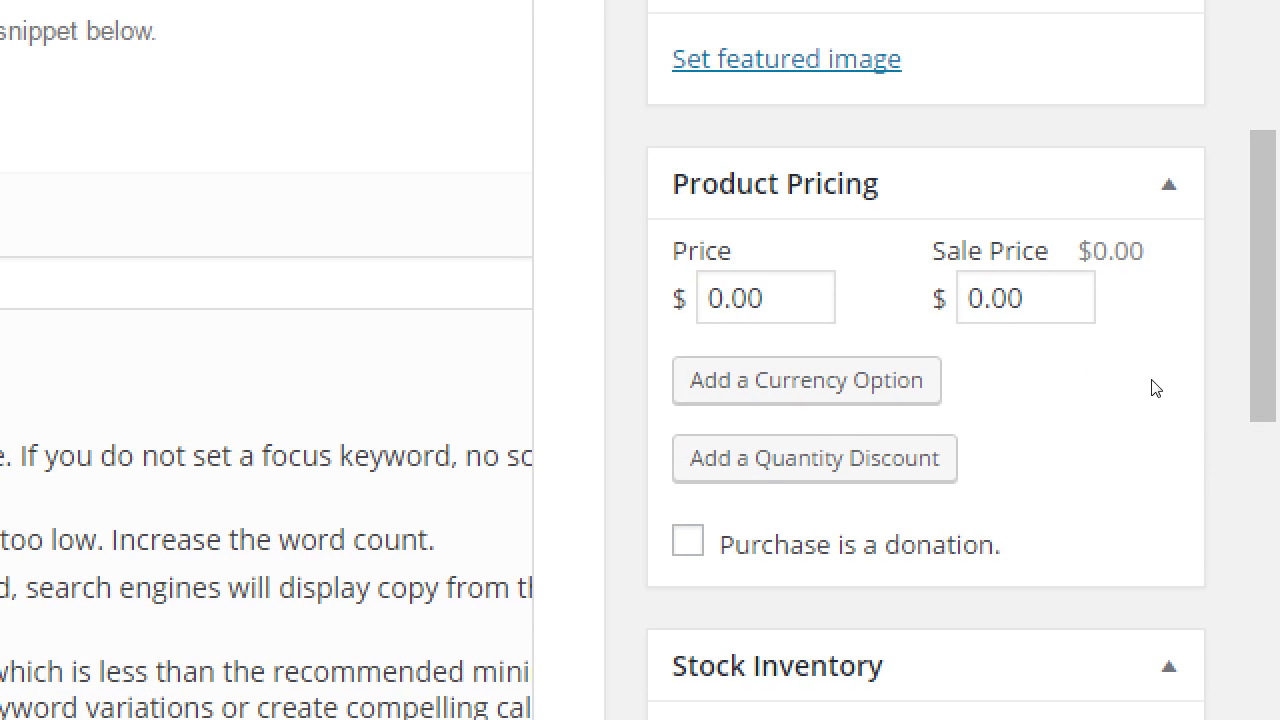
drag(1014, 356, 943, 363)
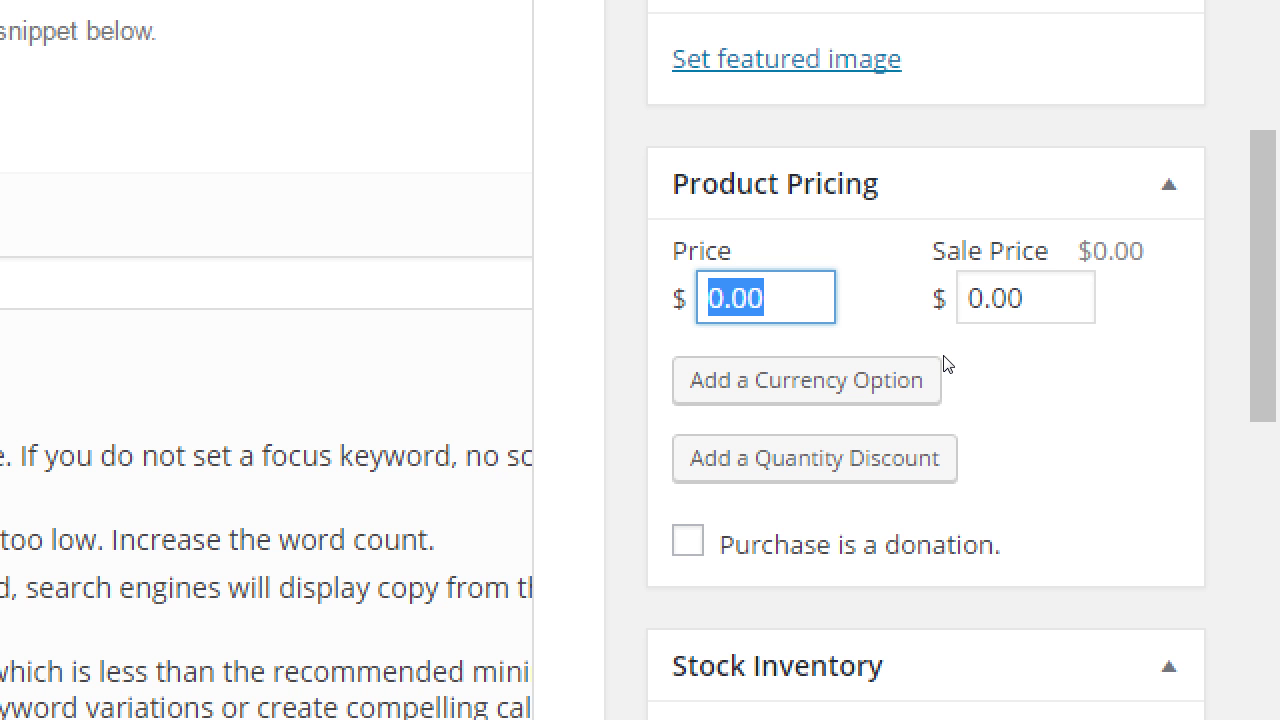
text(3)
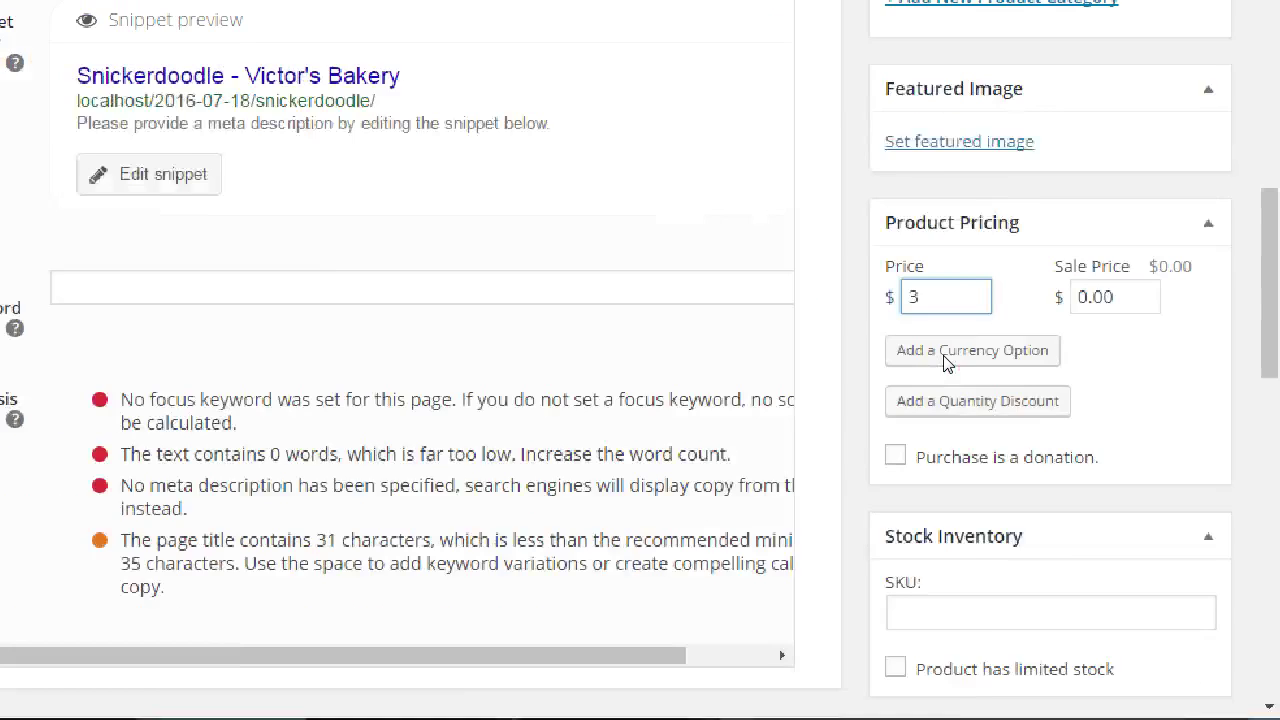
key(Tab)
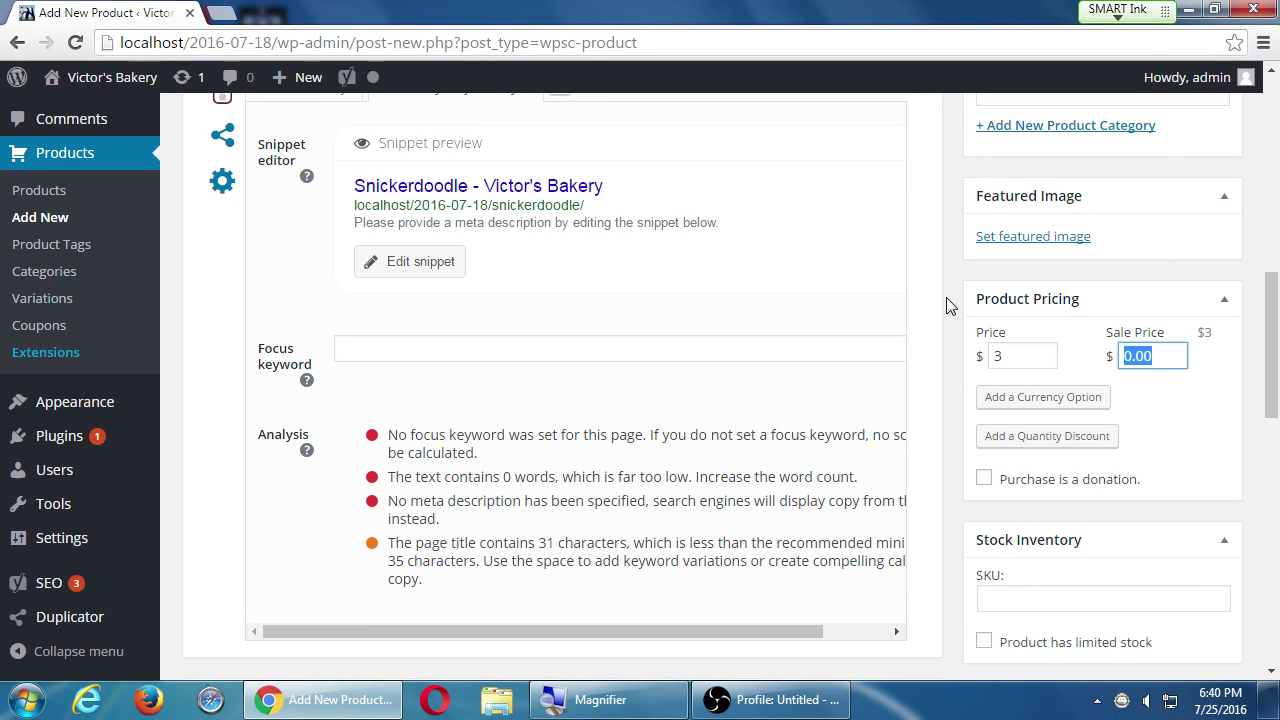
click(953, 298)
scroll(965, 300, up, 1)
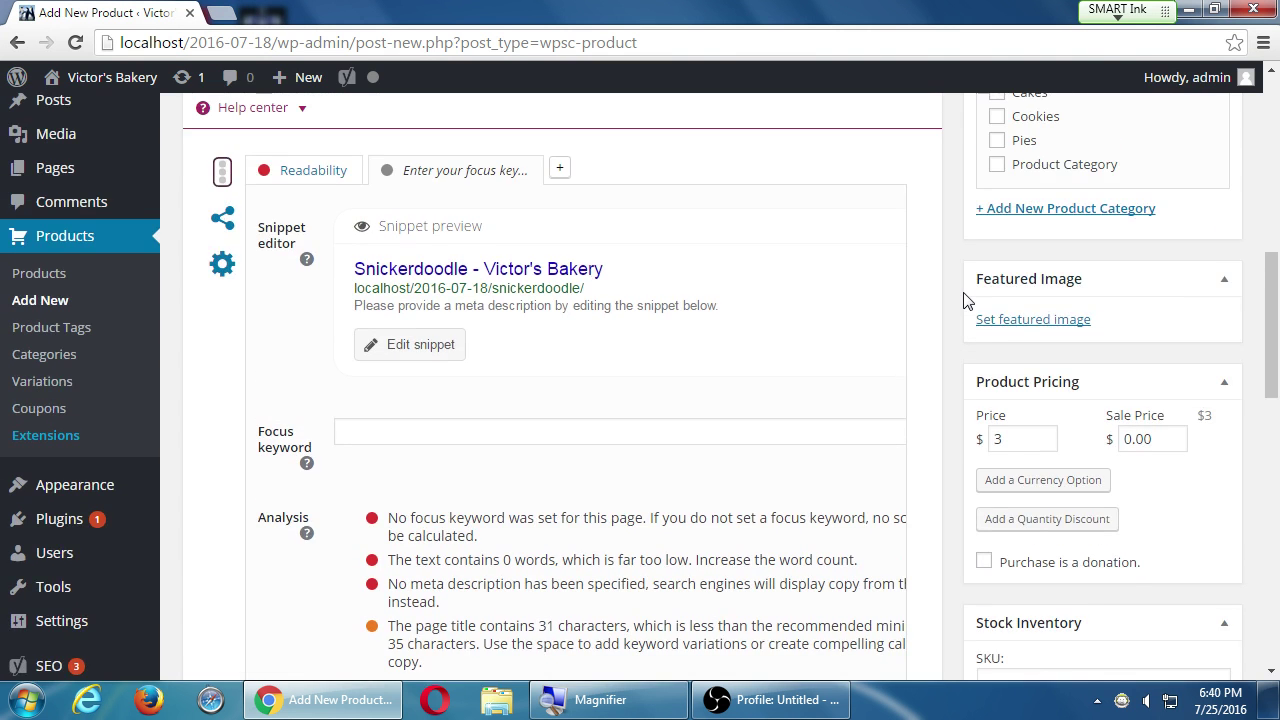
- Generate 1 Dozen, 1/2 Dozen and 1/4 Dozen variations from the Batch set for the product, and return to the variation setup
scroll(965, 300, down, 6)
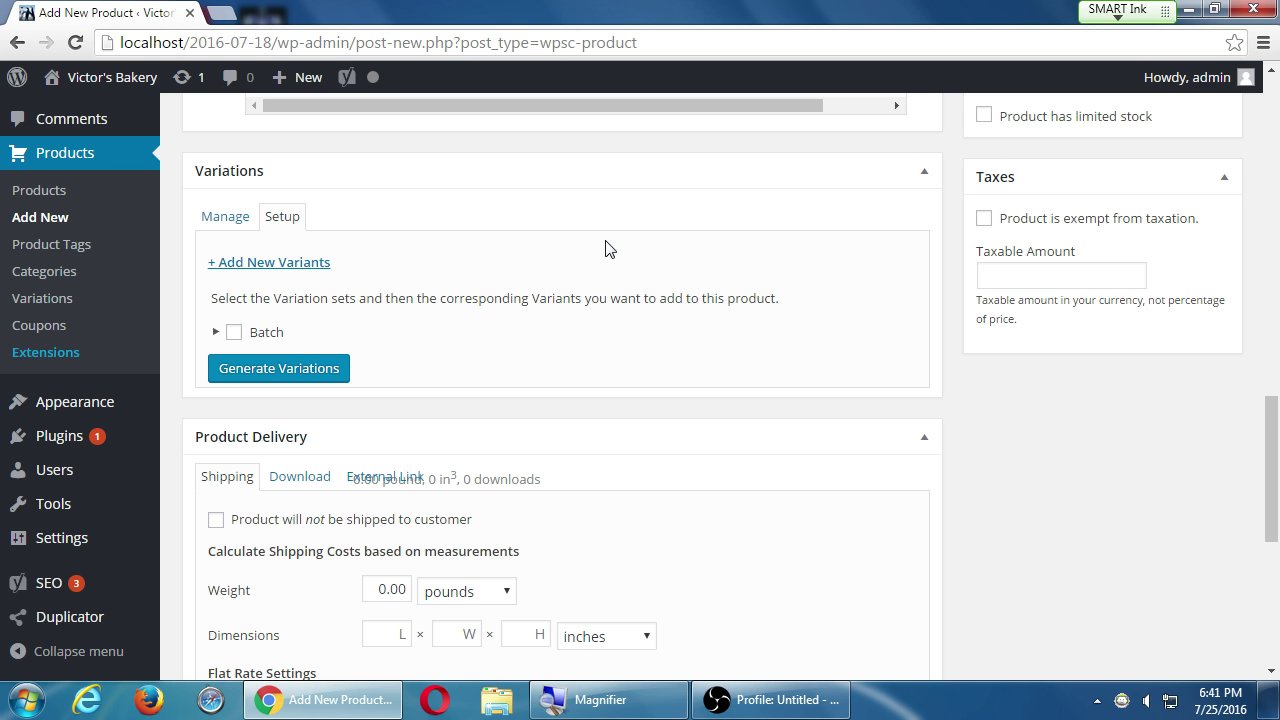
click(215, 333)
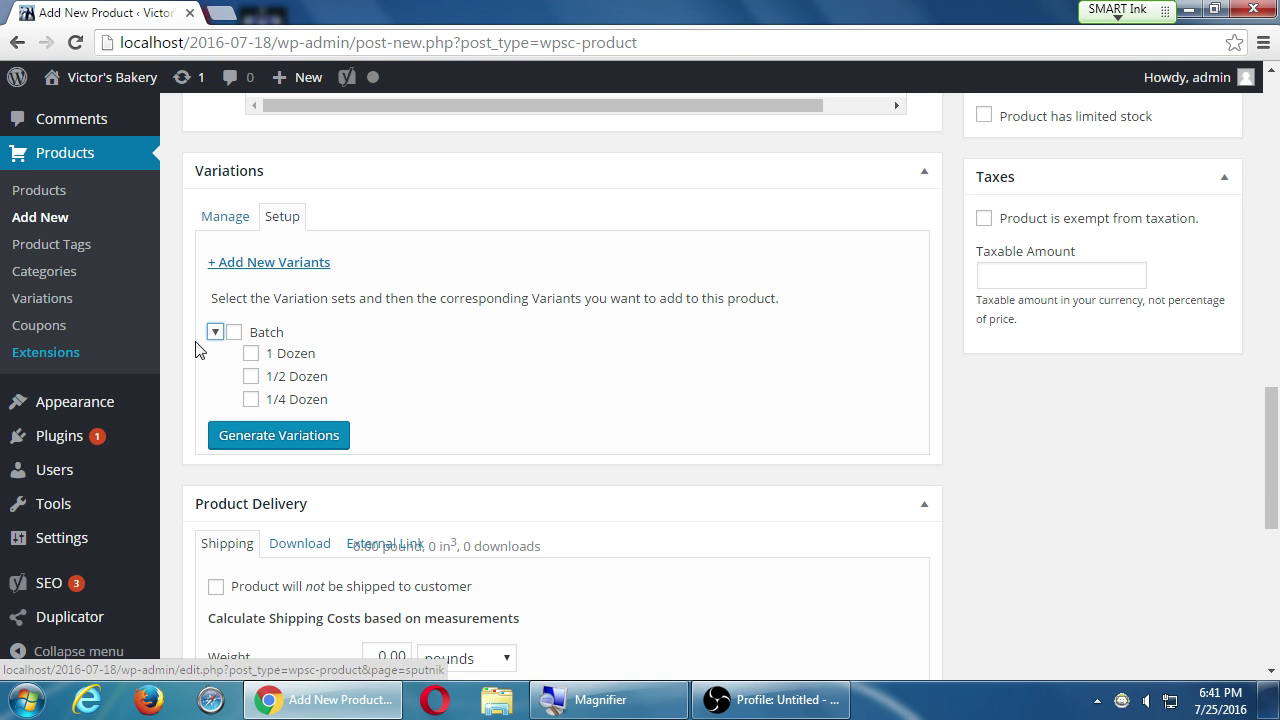
click(234, 333)
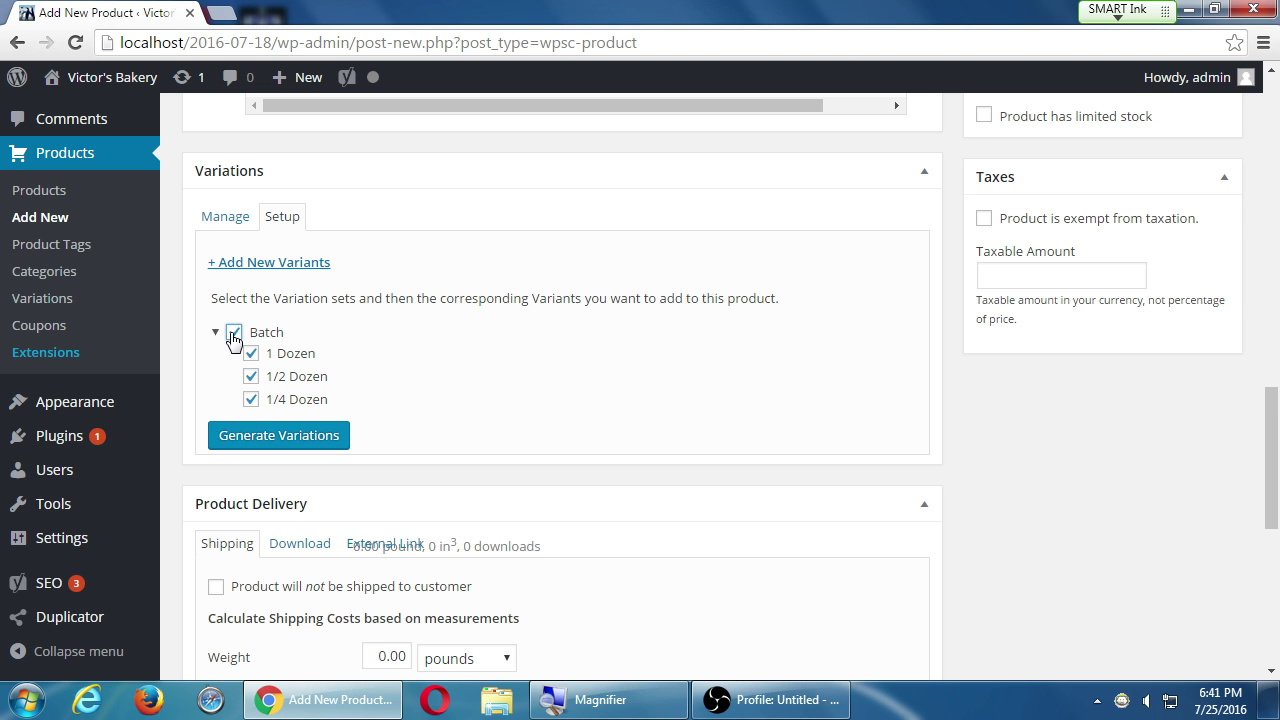
click(251, 400)
click(251, 400)
click(278, 444)
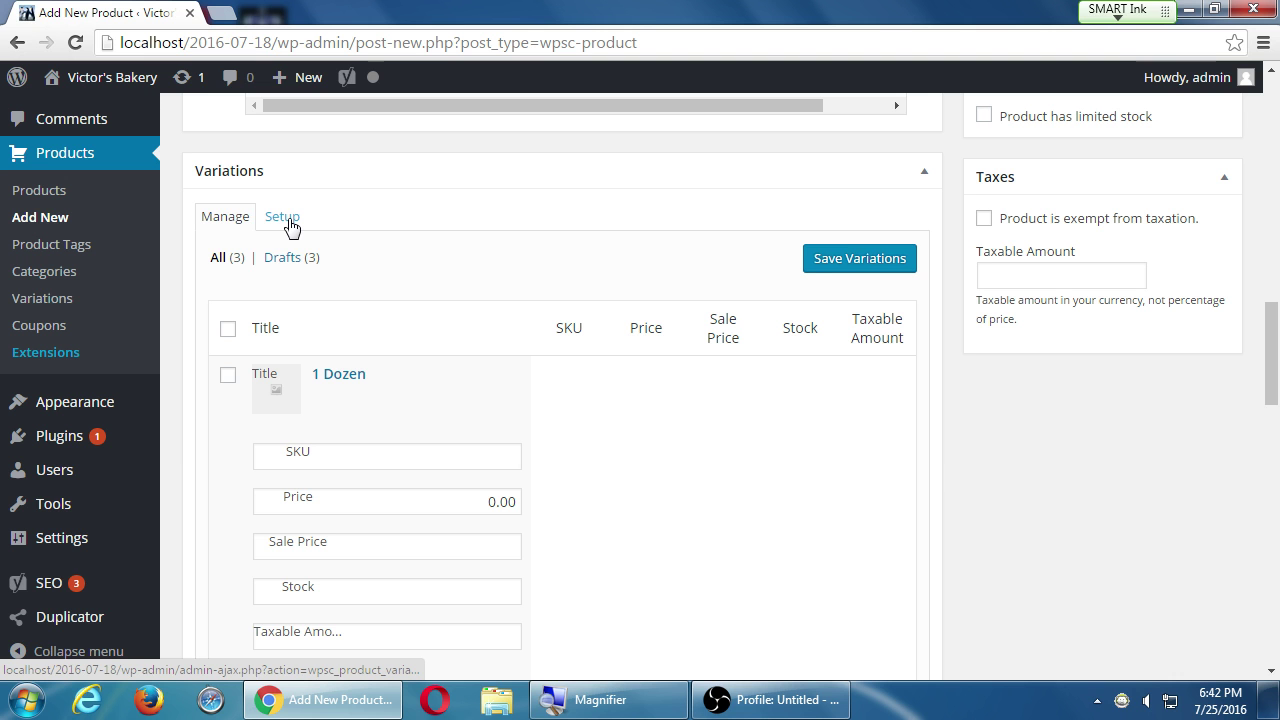
click(289, 220)
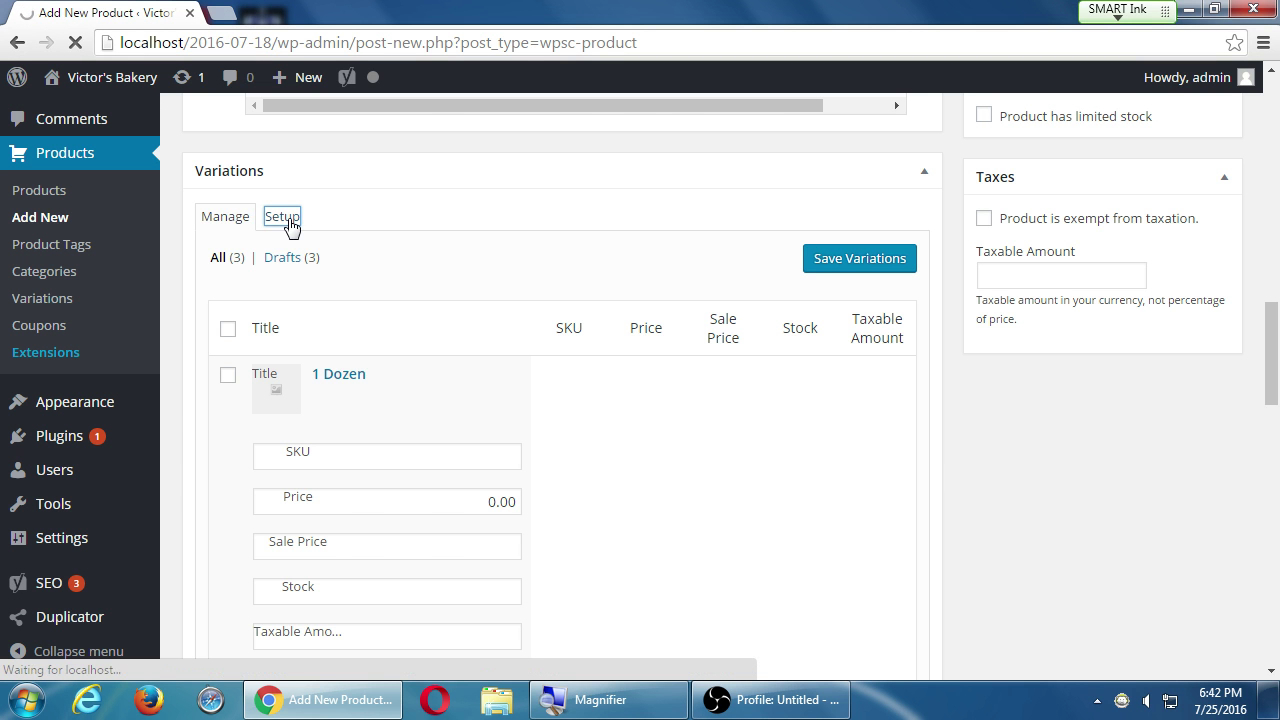
- Set the Snickerdoodle variation prices to 3.00 for 1/4 Dozen, 5.00 for 1/2 Dozen and 10.00 for 1 Dozen
click(244, 227)
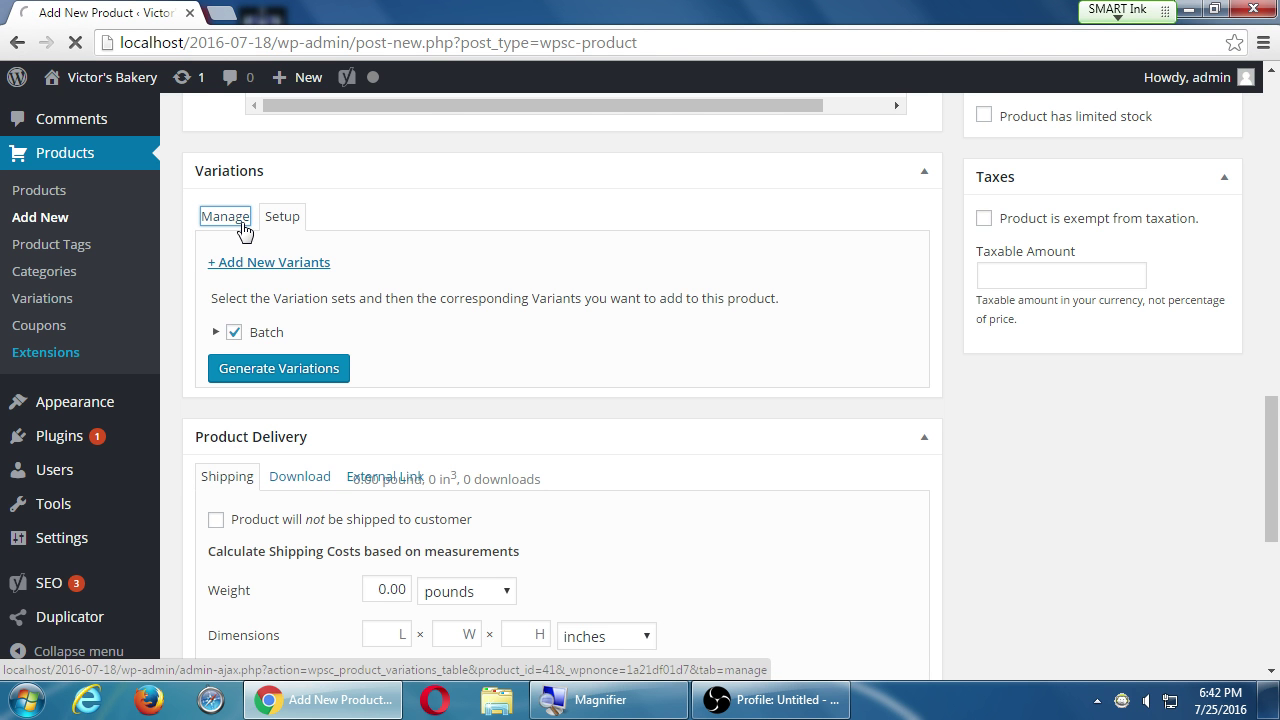
key(ctrl+minus)
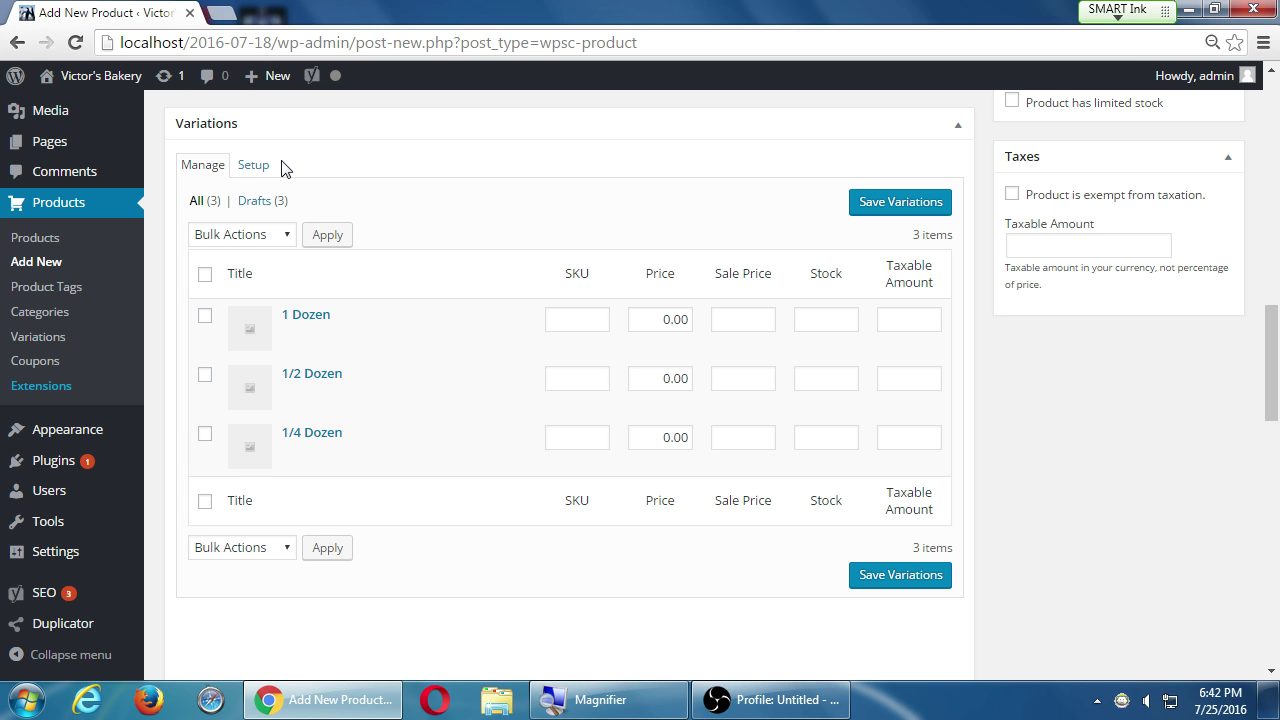
mouse_move(503, 309)
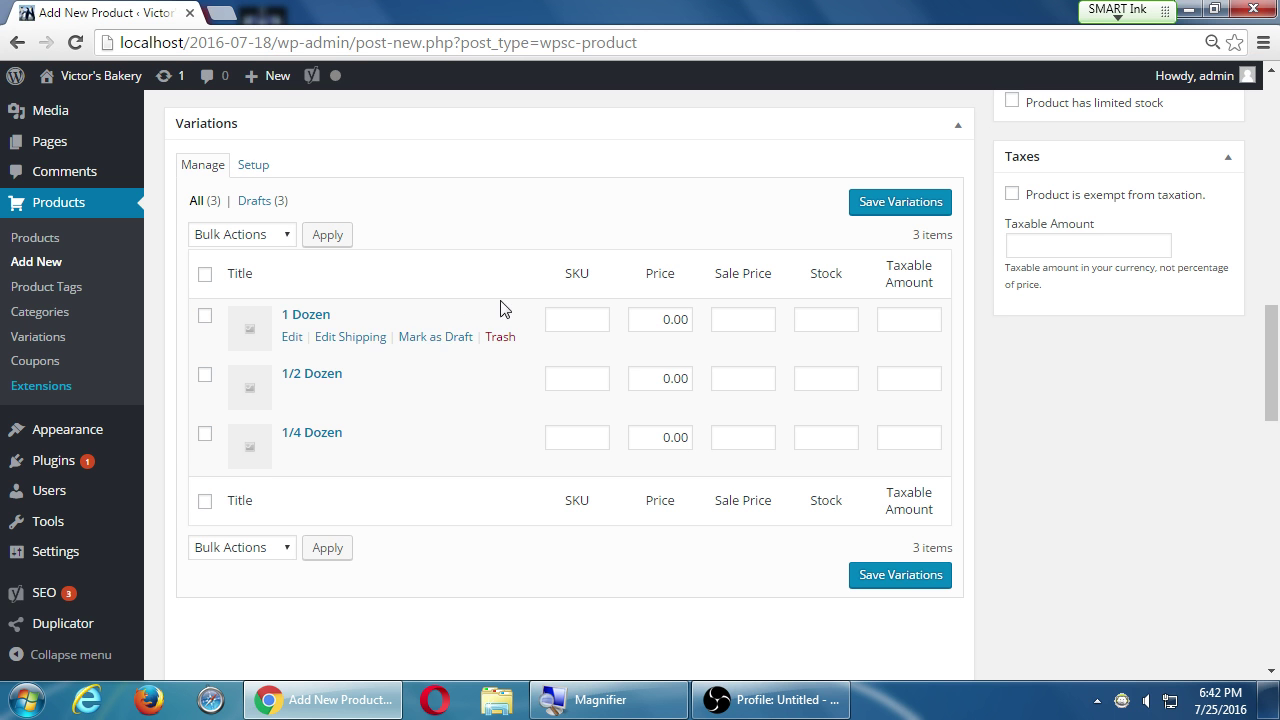
click(665, 437)
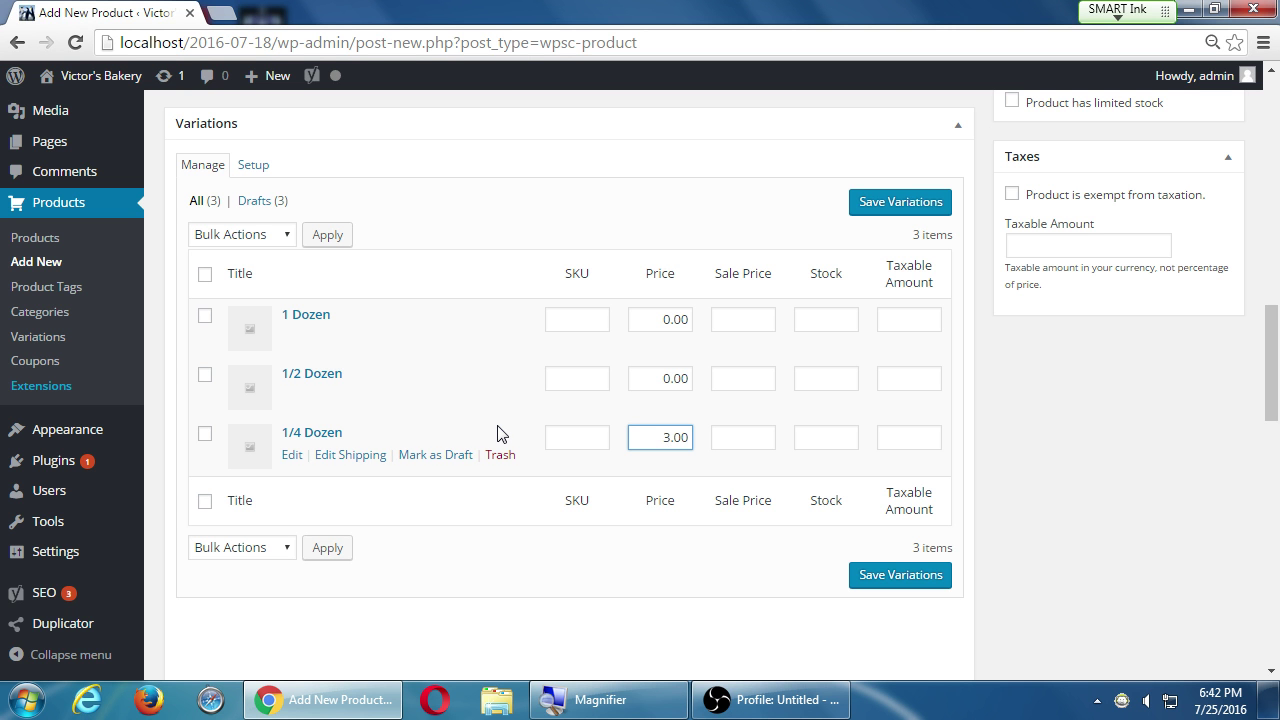
click(658, 377)
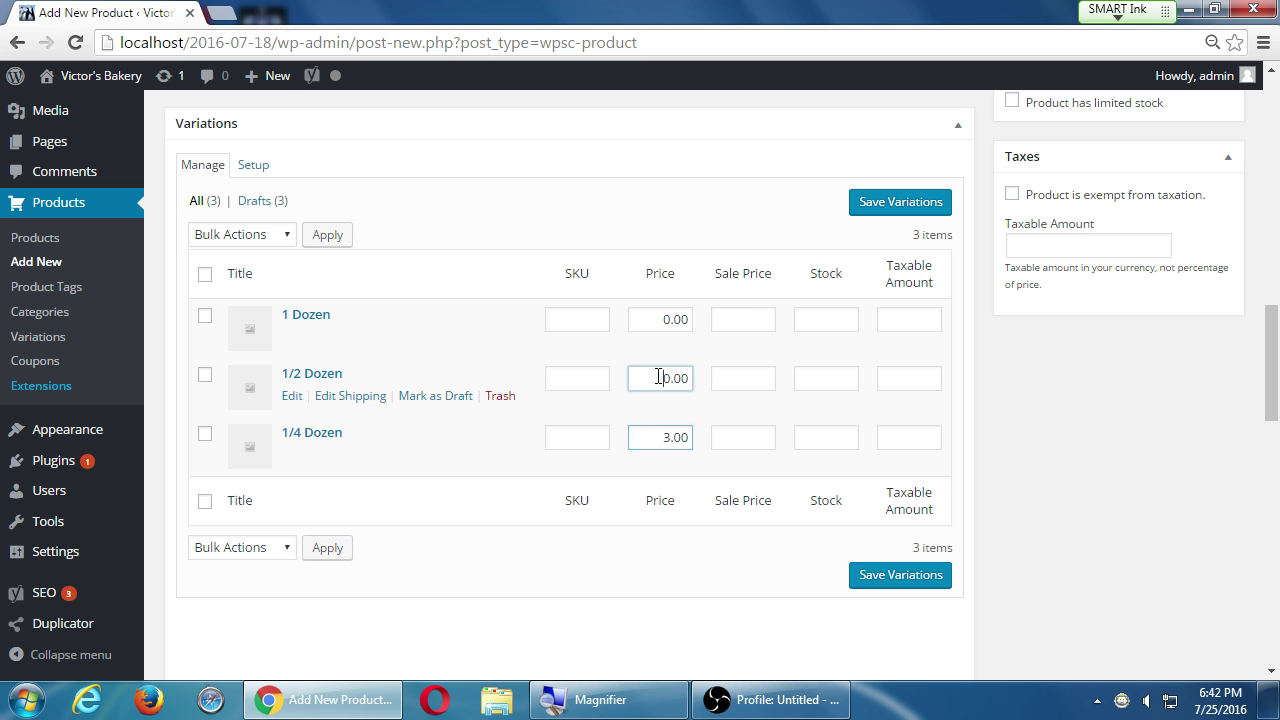
drag(664, 377, 671, 378)
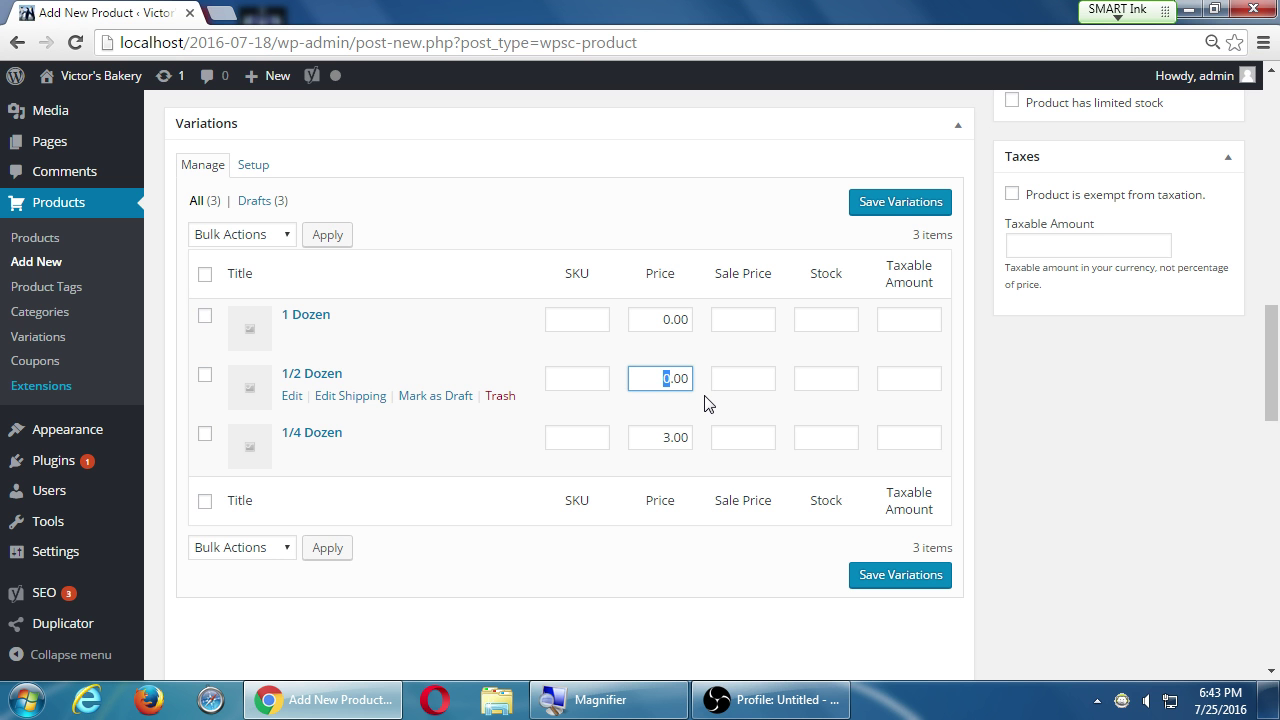
text(5)
click(665, 319)
key(shift+Right)
text(10)
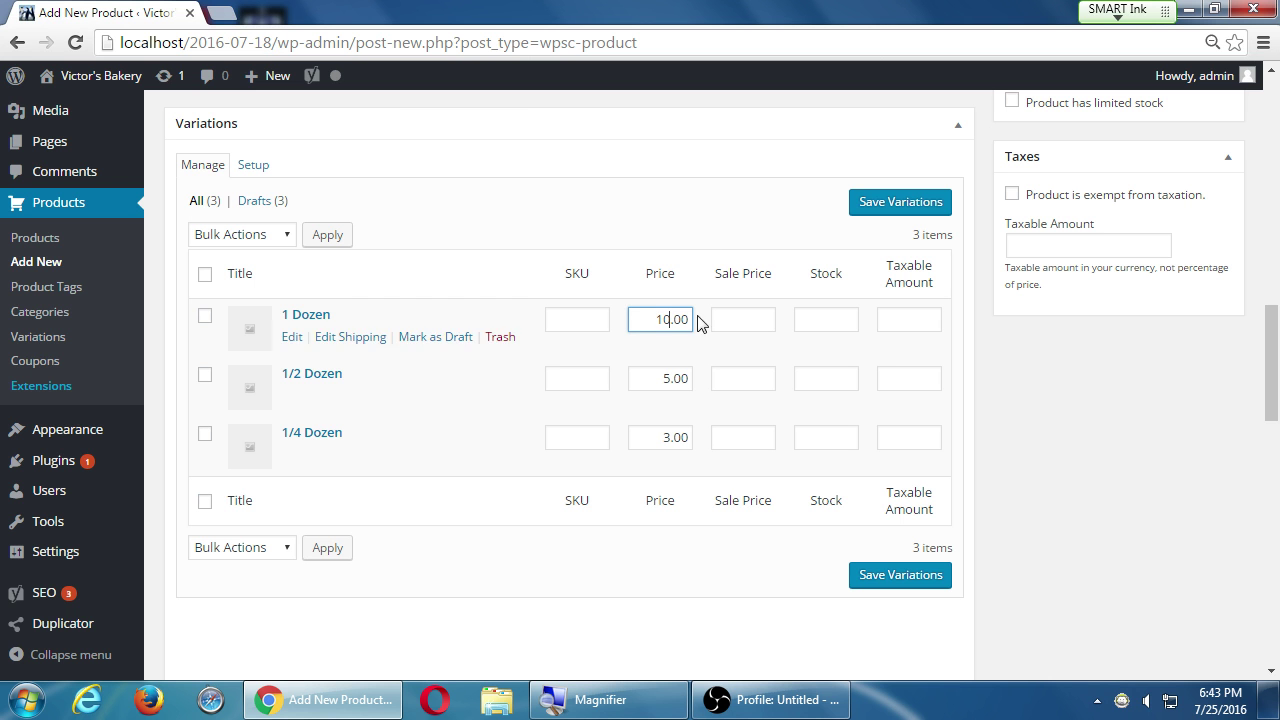
- Save the variation prices and publish the Snickerdoodle product
click(889, 585)
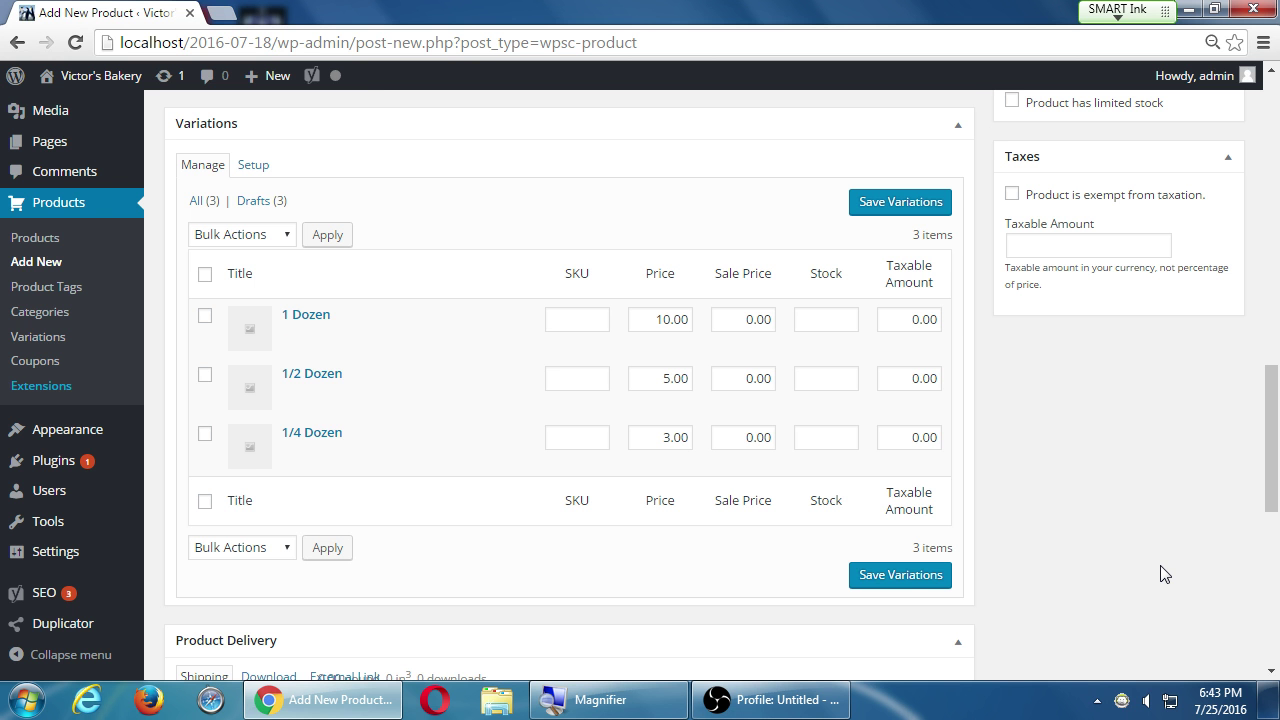
scroll(1130, 577, up, 10)
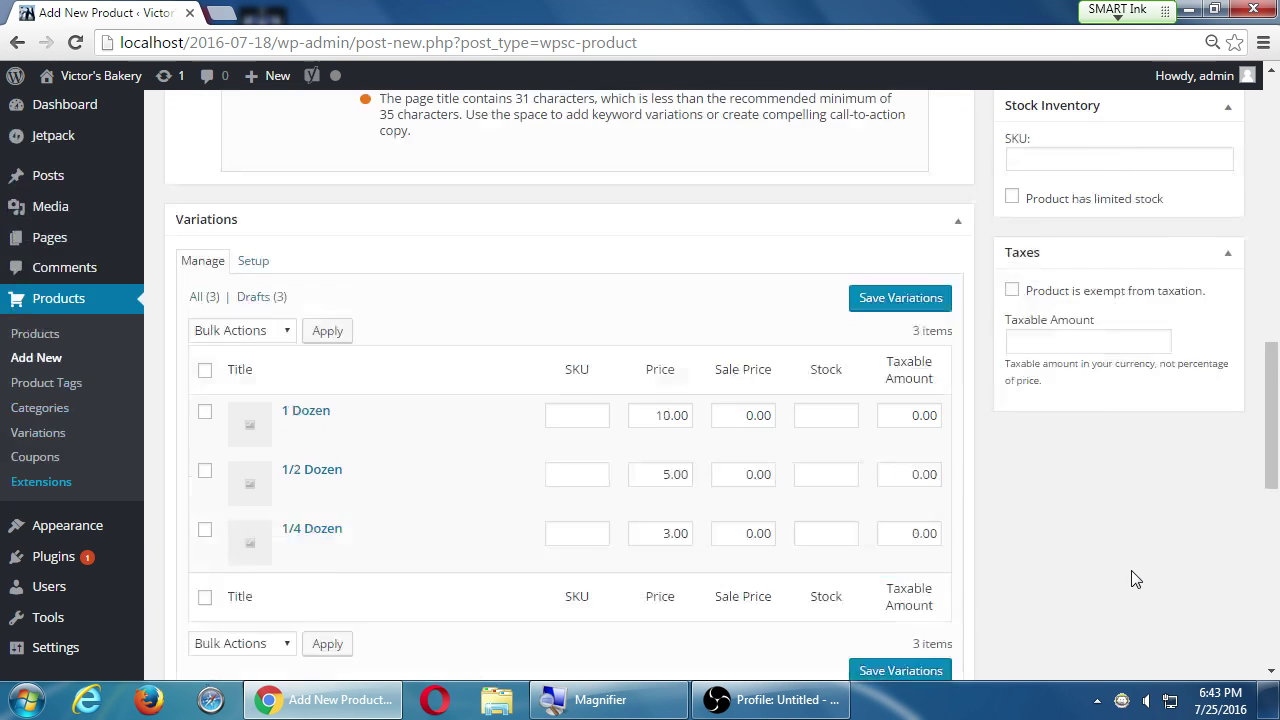
click(1211, 459)
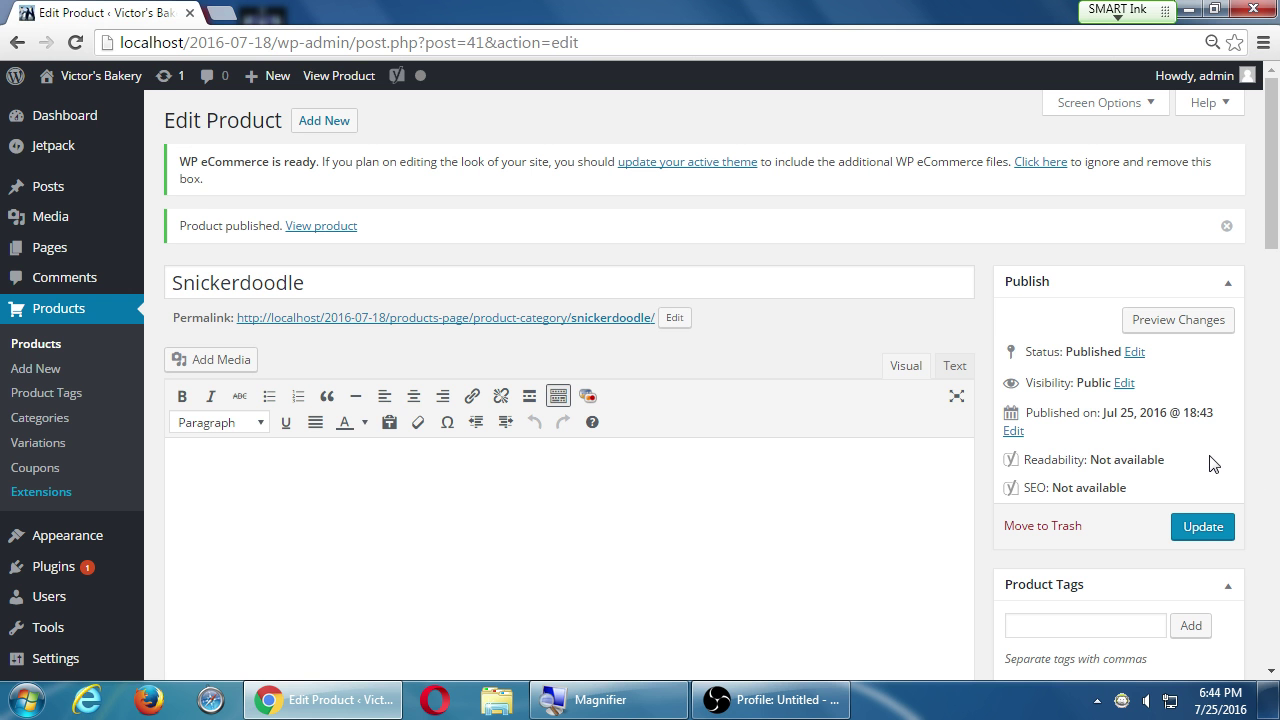
- Visit the live site and find the Snickerdoodle listing on the Bakery Store page
click(79, 84)
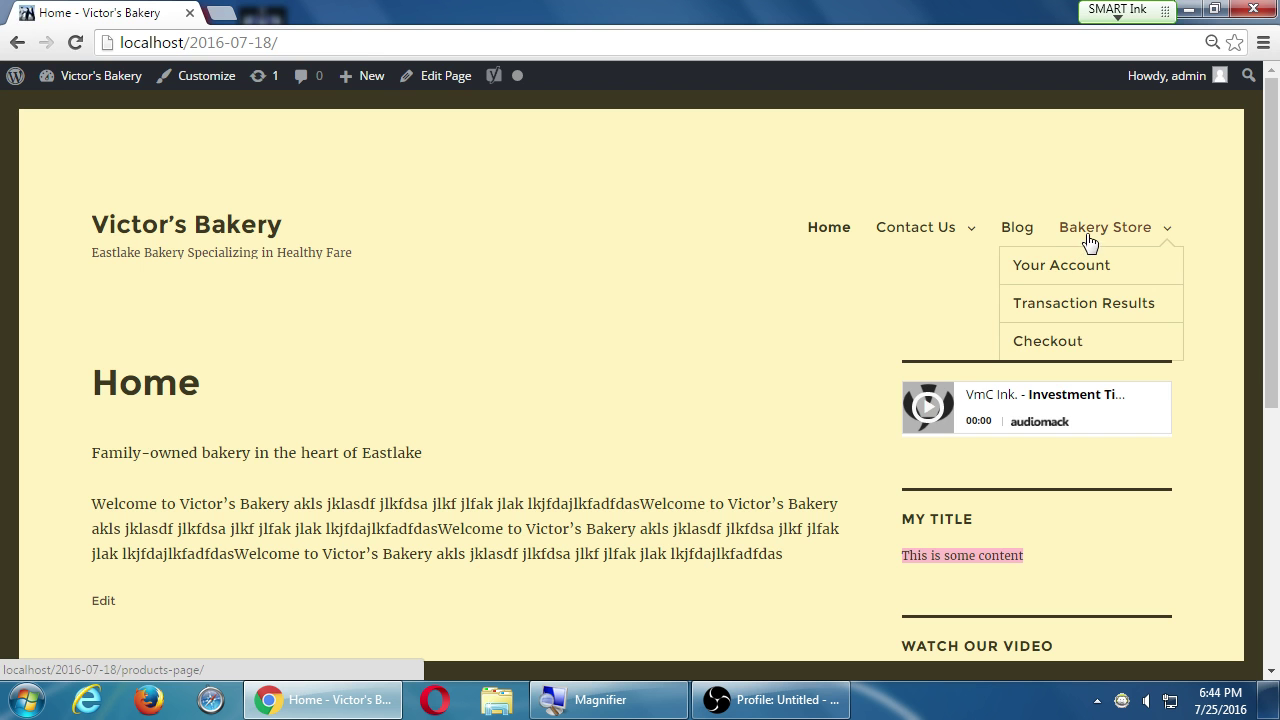
click(1088, 243)
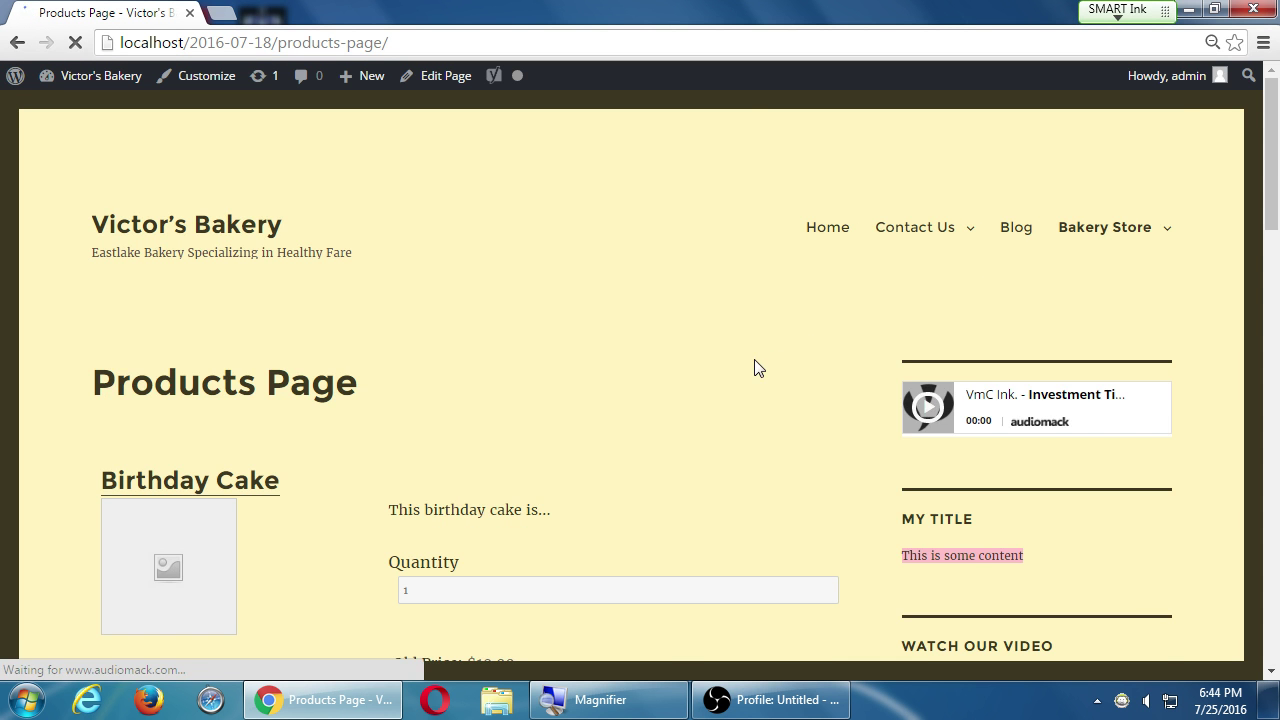
scroll(757, 368, down, 7)
scroll(333, 323, up, 1)
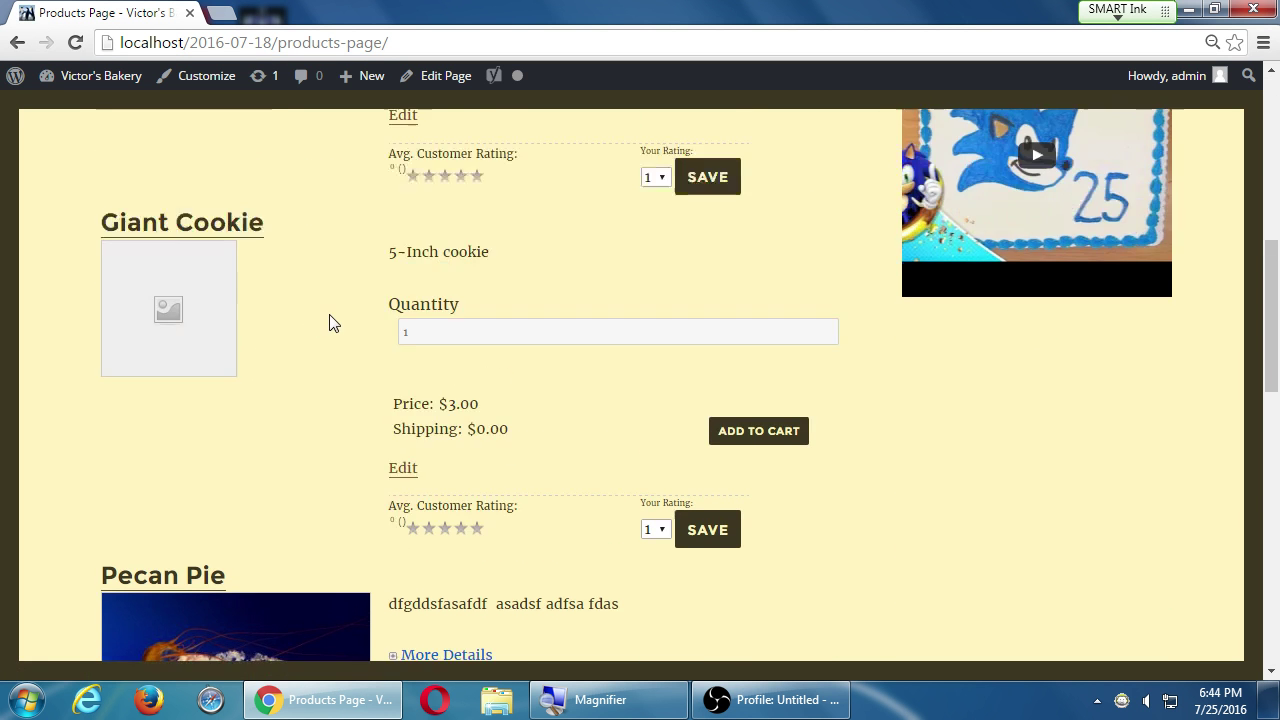
scroll(333, 323, down, 7)
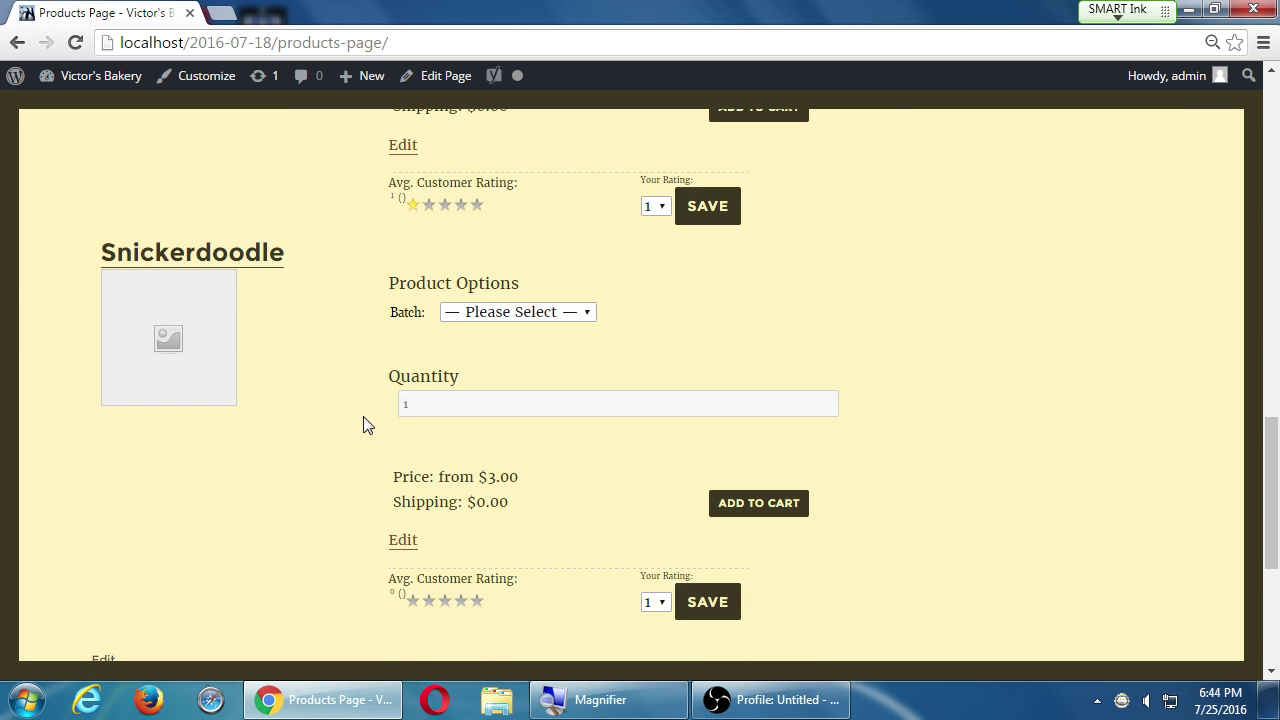
scroll(363, 425, down, 1)
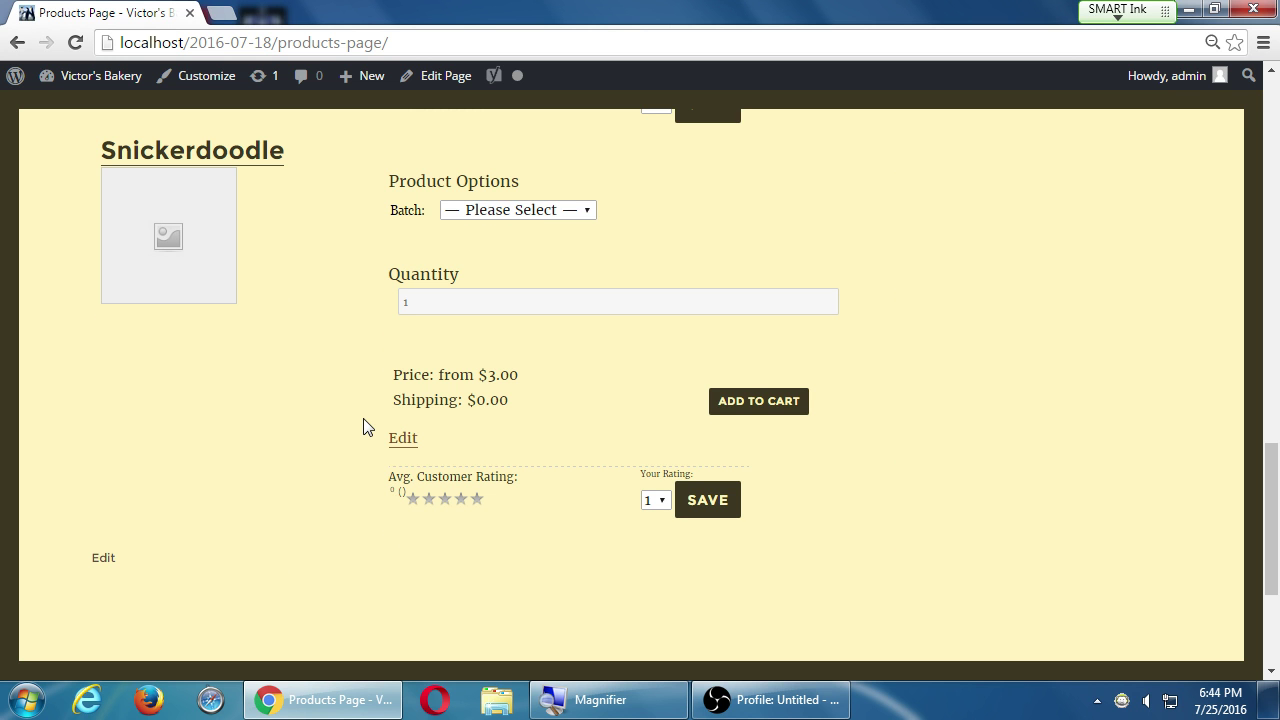
- Try adding Snickerdoodle to the cart without a batch, and check its price for 1/4 Dozen and for 1 Dozen
click(757, 416)
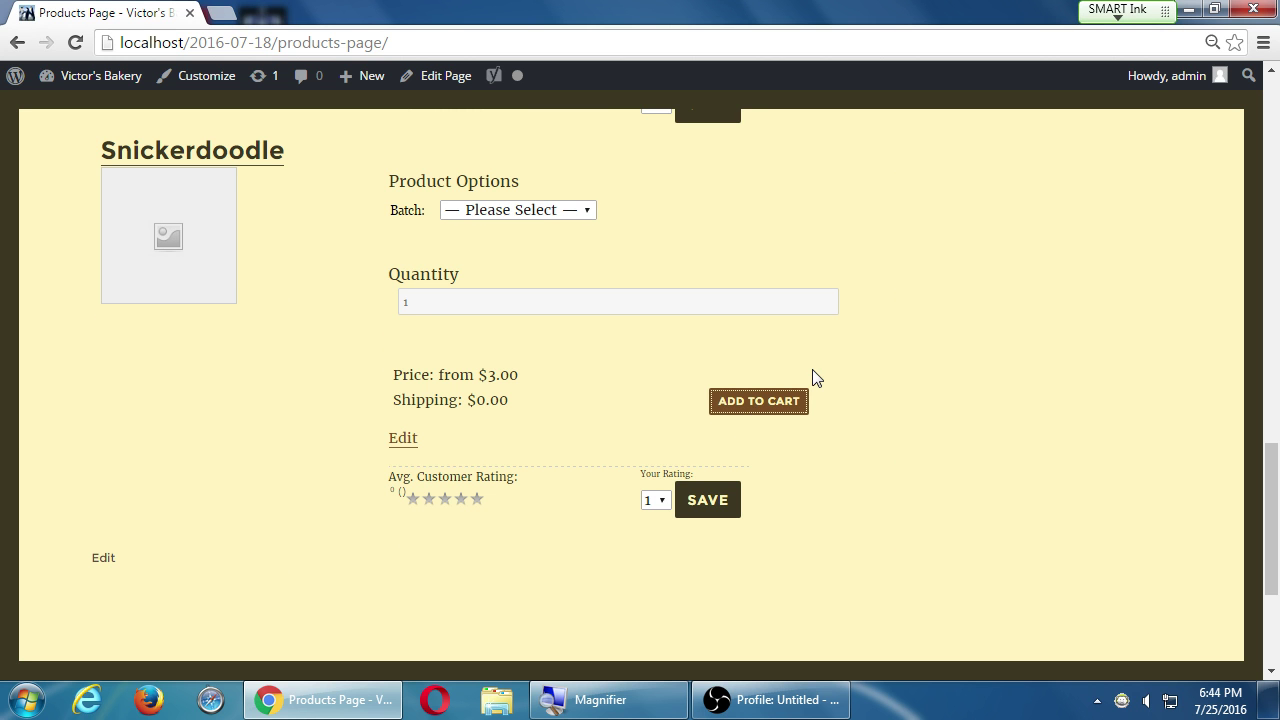
click(787, 400)
click(482, 214)
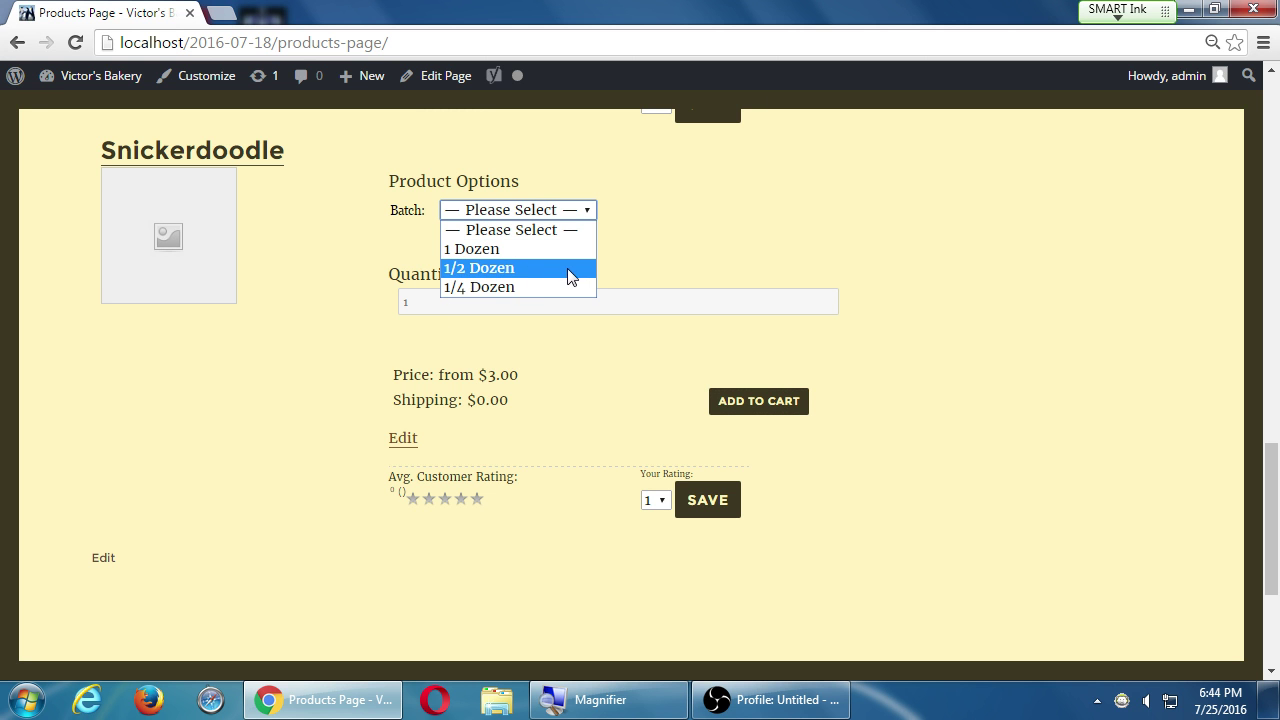
click(514, 288)
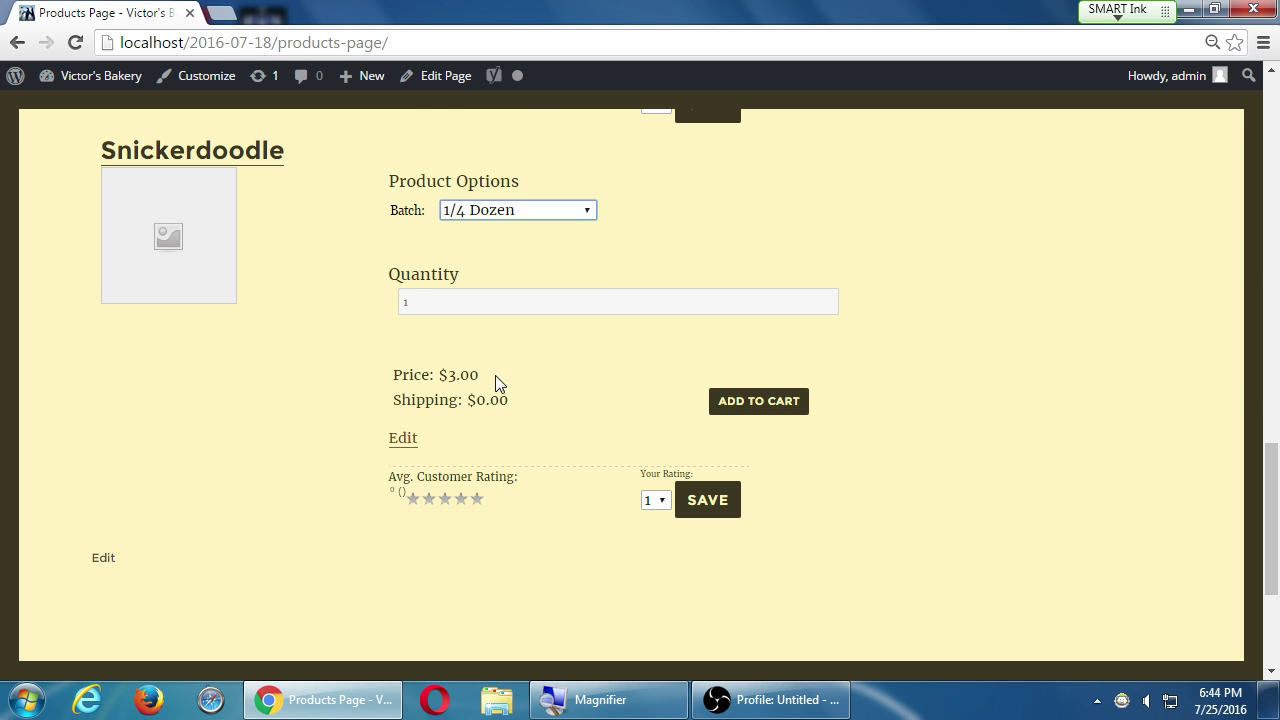
click(510, 218)
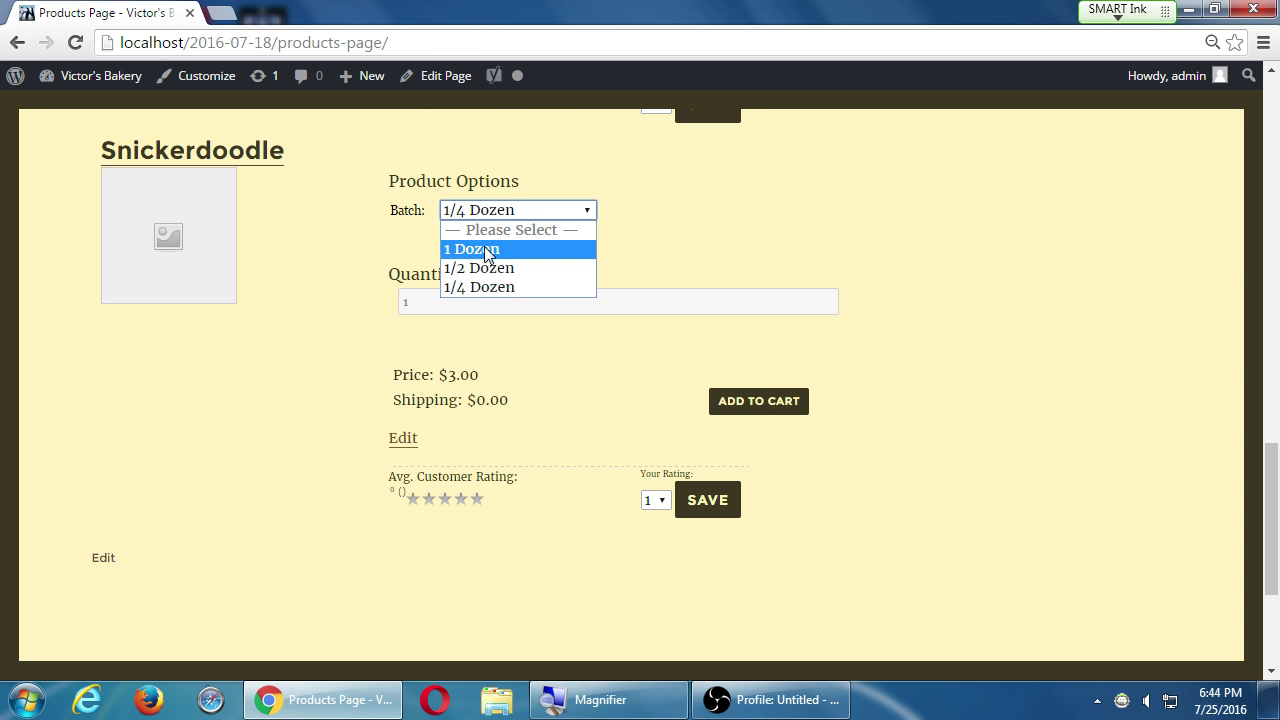
click(487, 250)
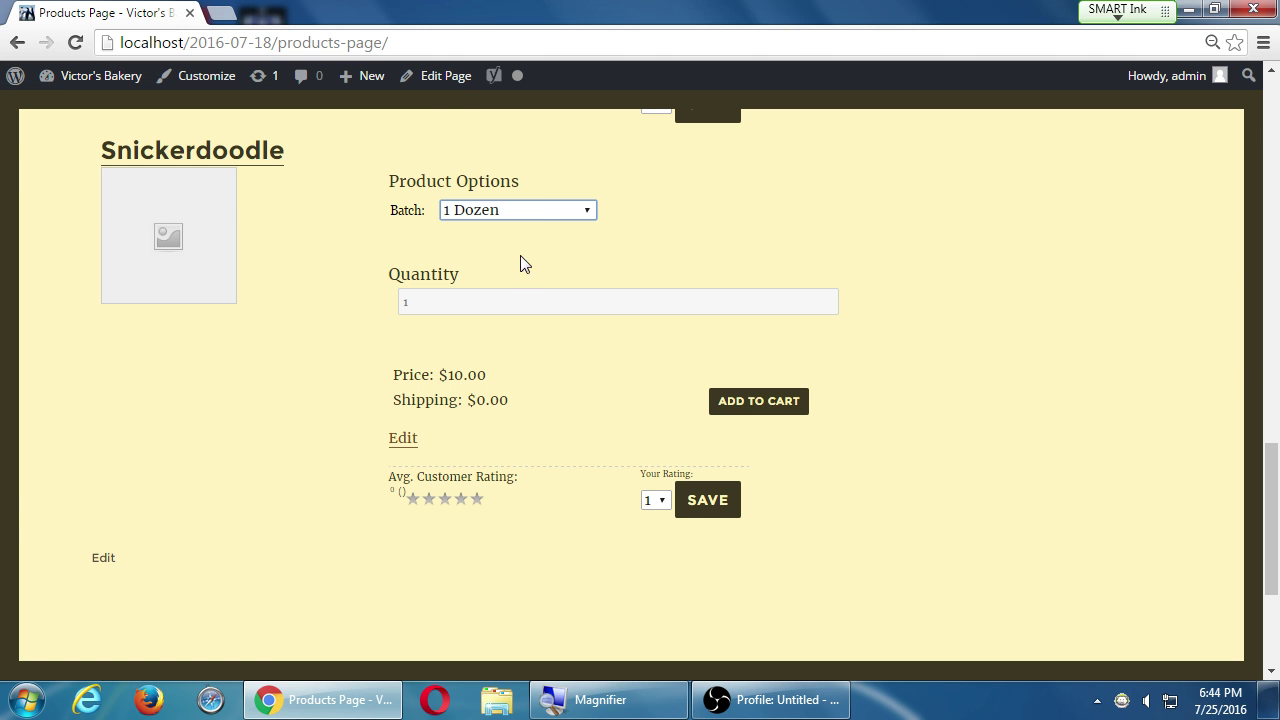
click(523, 214)
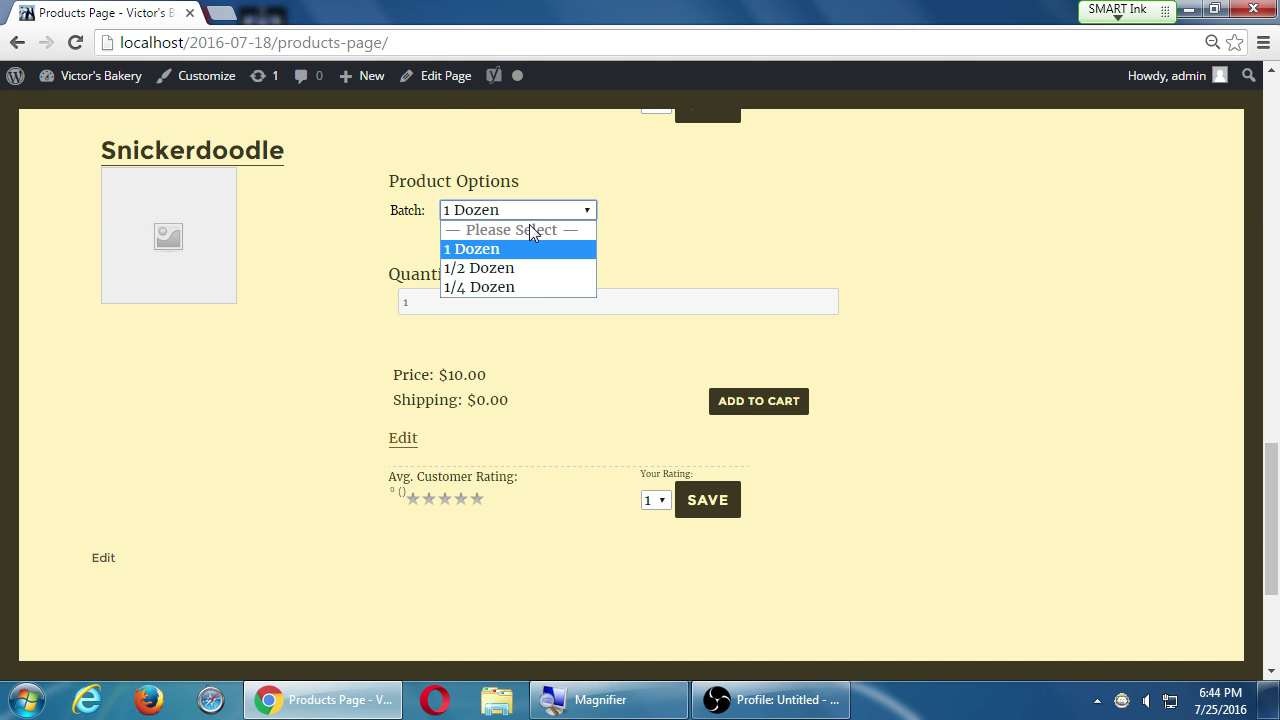
click(529, 229)
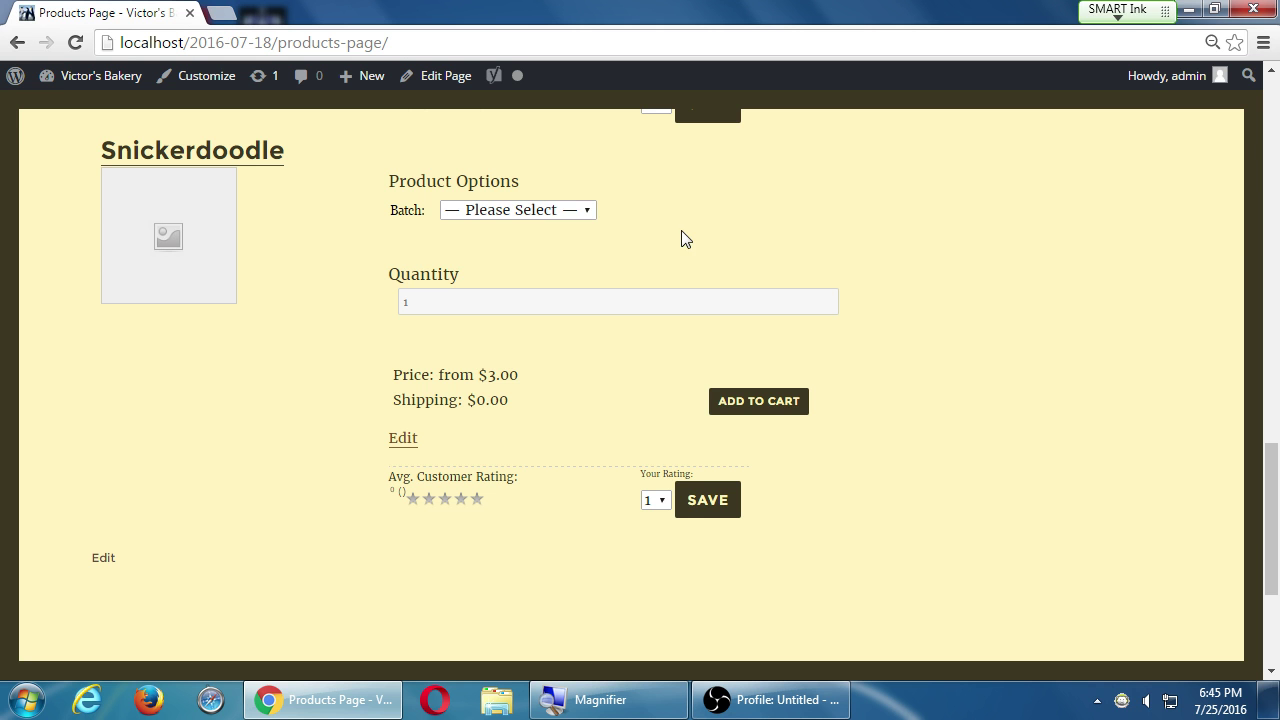
- Choose the 1/2 Dozen batch of Snickerdoodle and add it to the cart
click(543, 210)
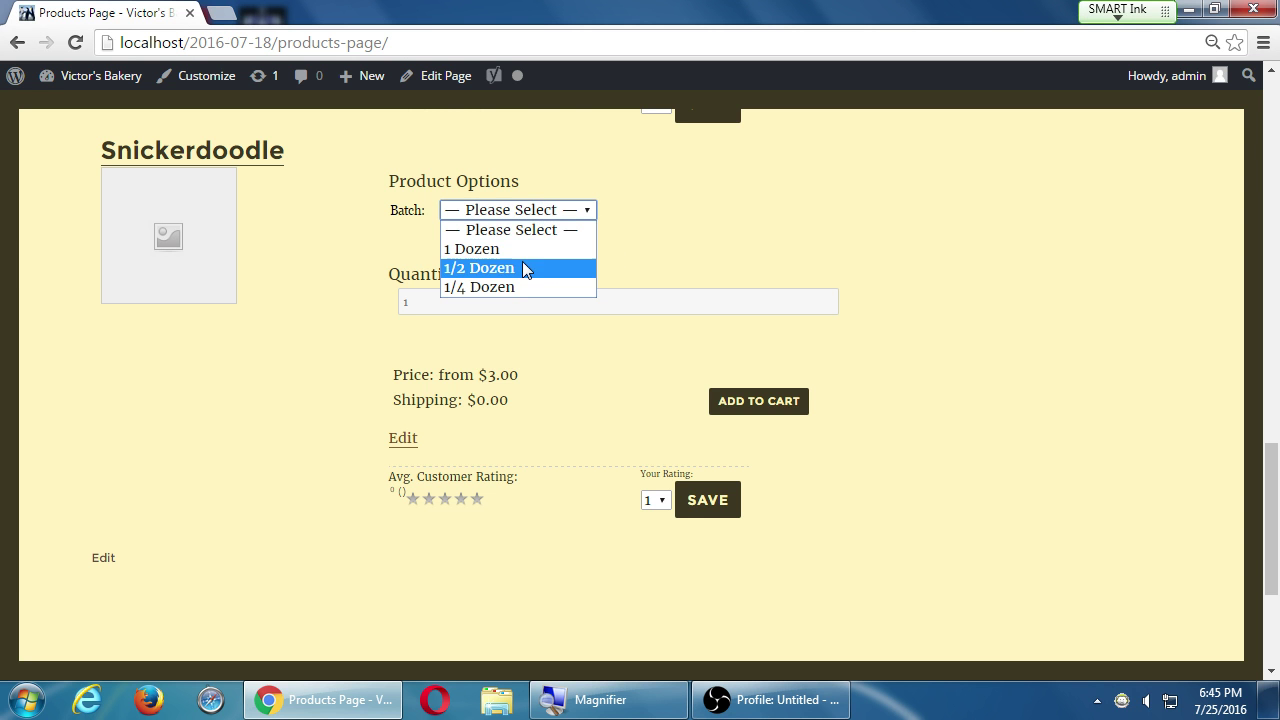
click(519, 270)
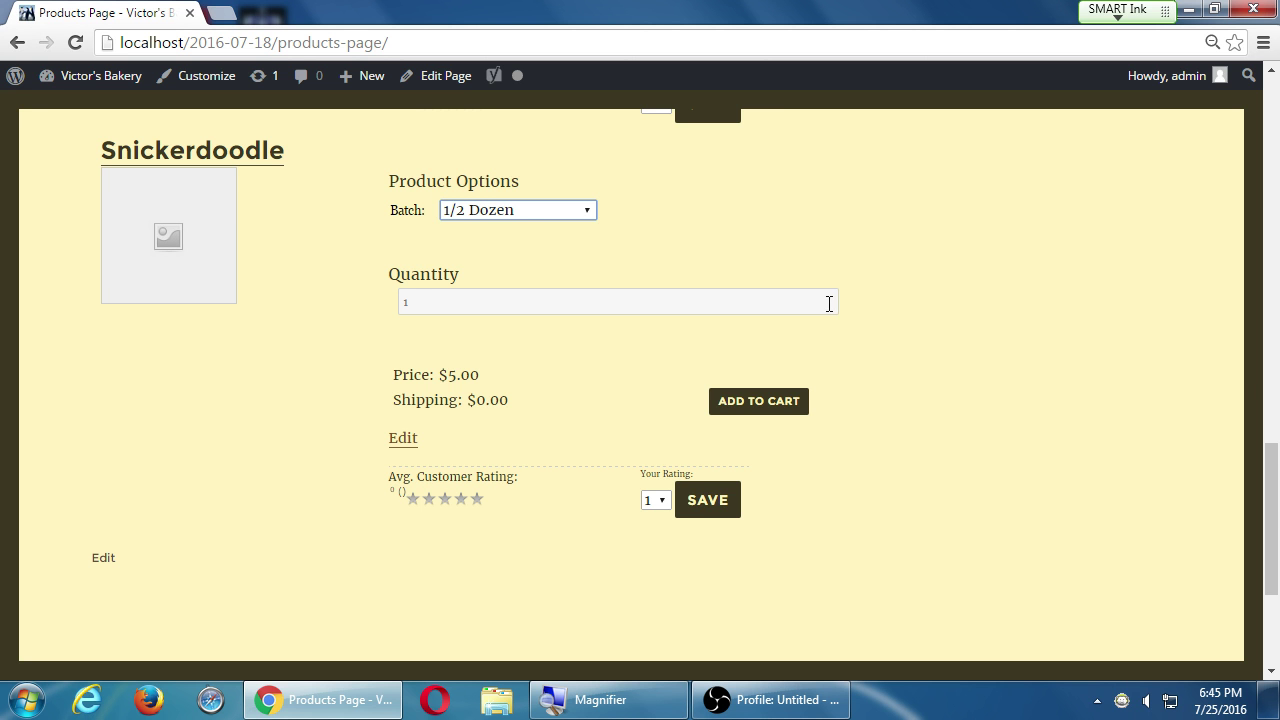
scroll(850, 350, down, 3)
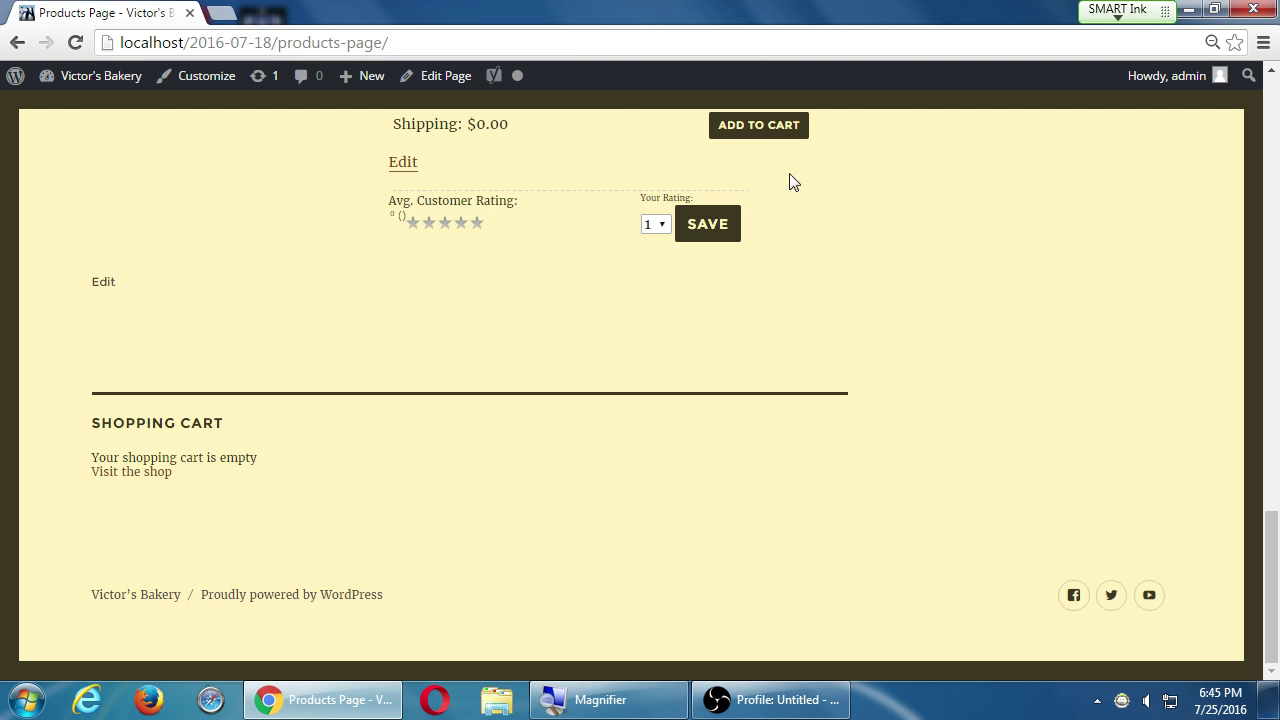
click(768, 132)
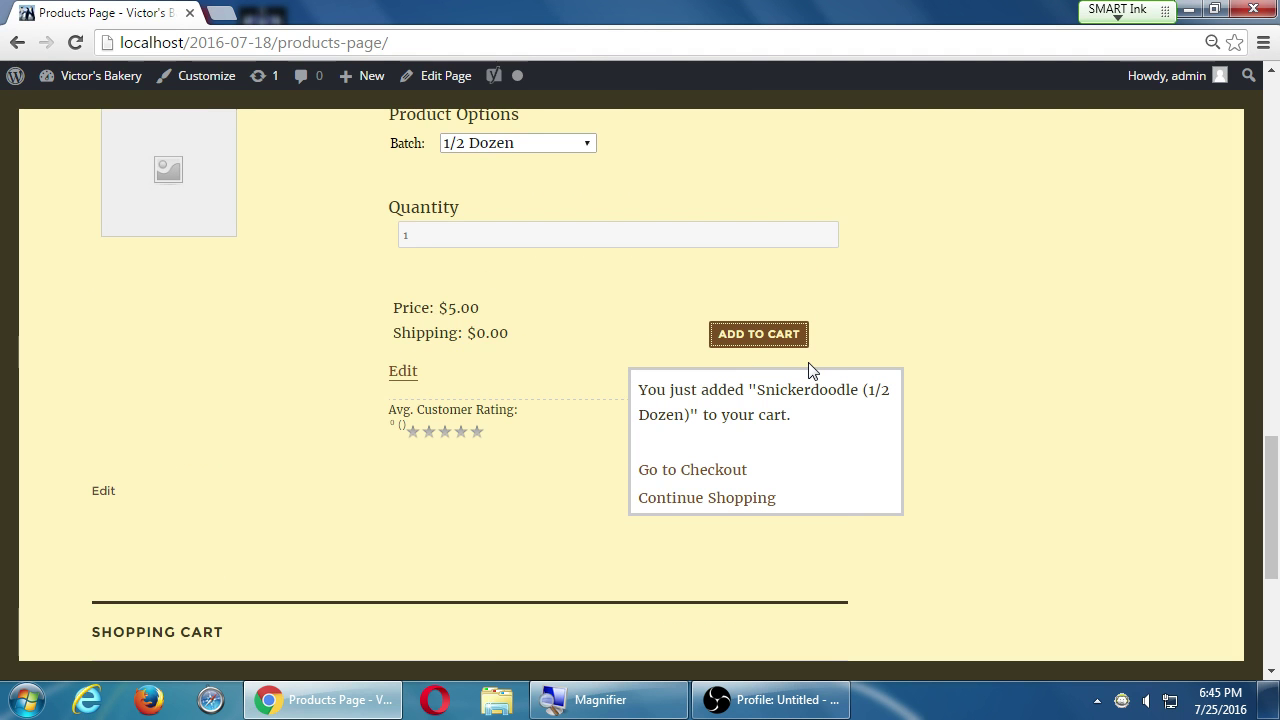
- Check the shopping cart, proceed to checkout and review the Snickerdoodle order
scroll(990, 410, down, 3)
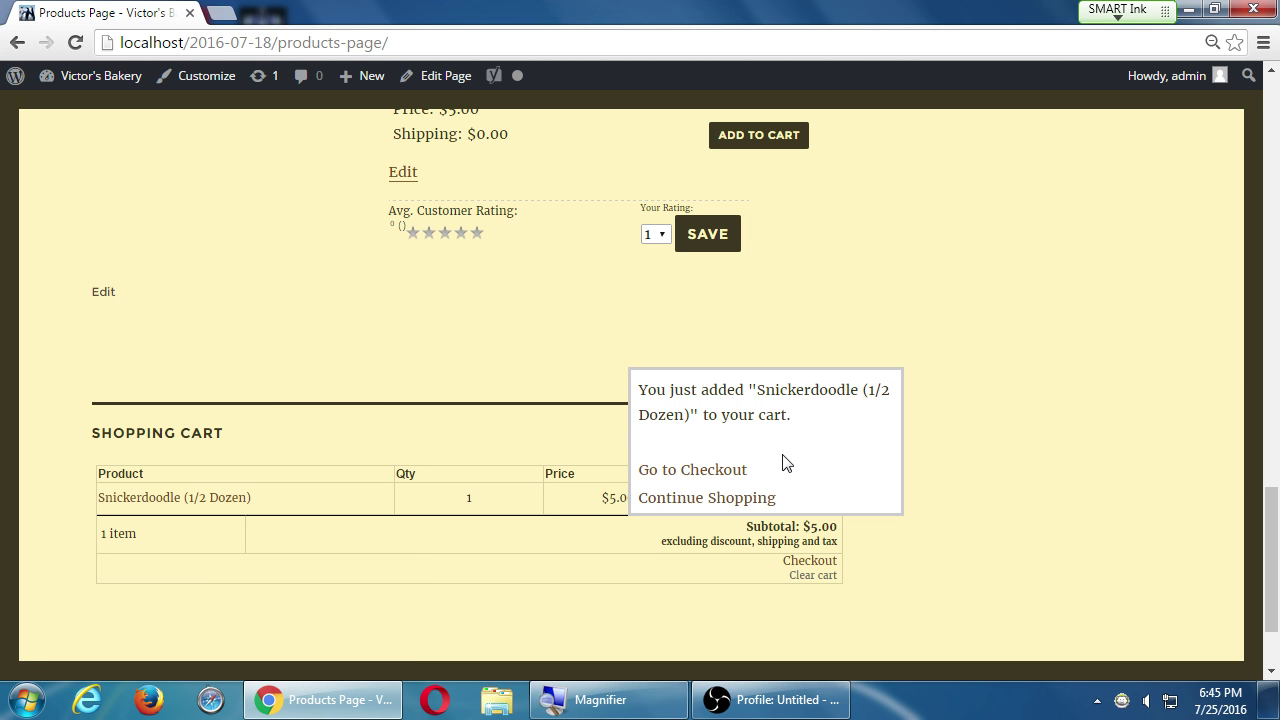
click(708, 471)
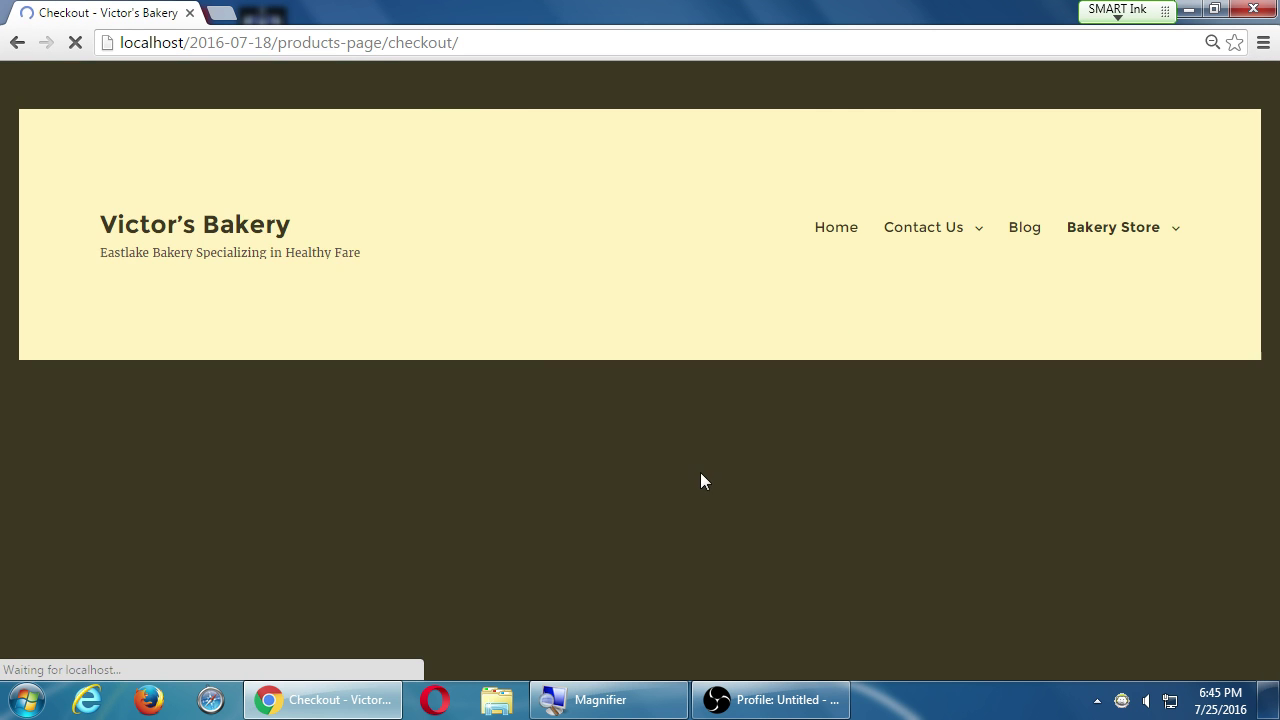
scroll(698, 455, down, 2)
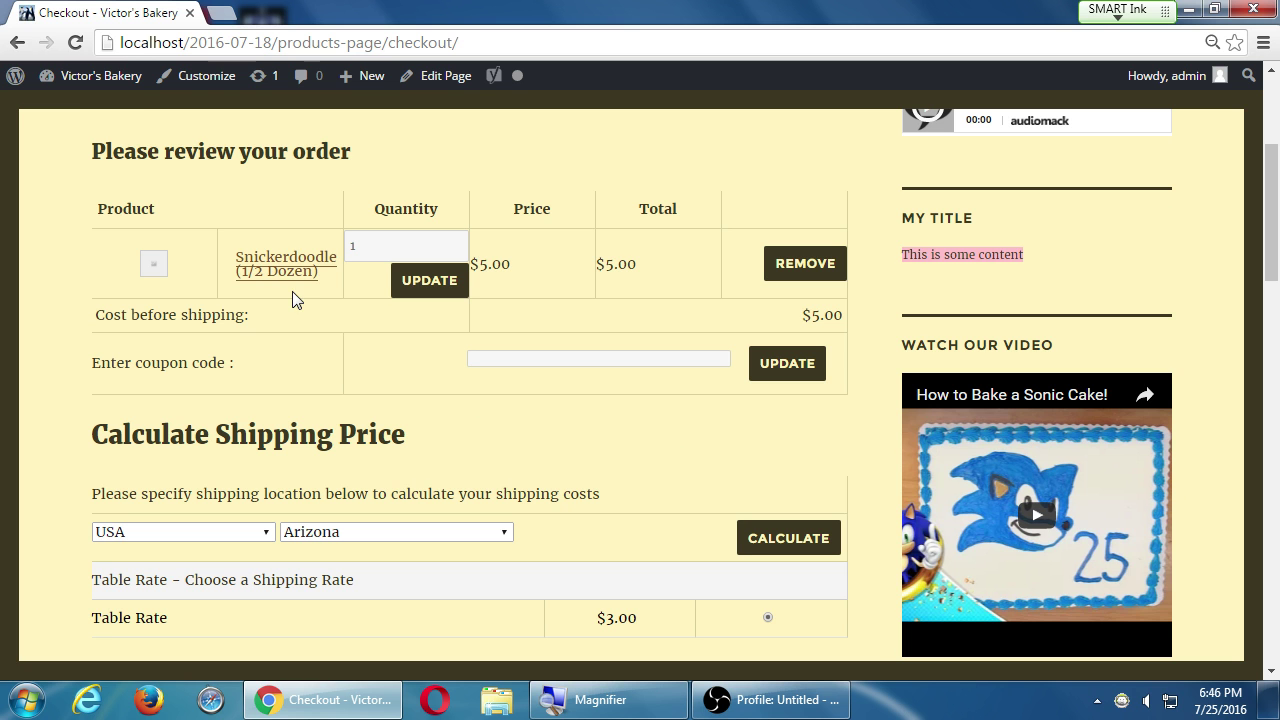
- Start another new product and title it Chocolate Chip Mint Cookies
mouse_move(125, 81)
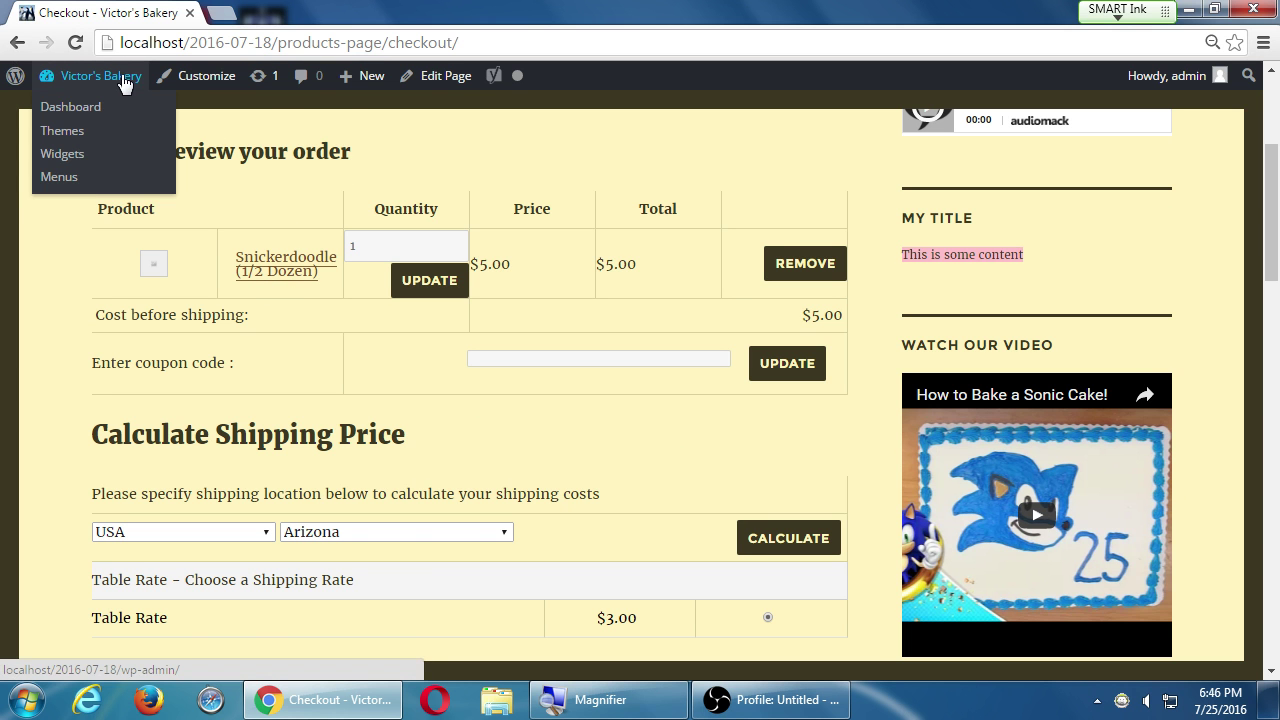
mouse_move(369, 78)
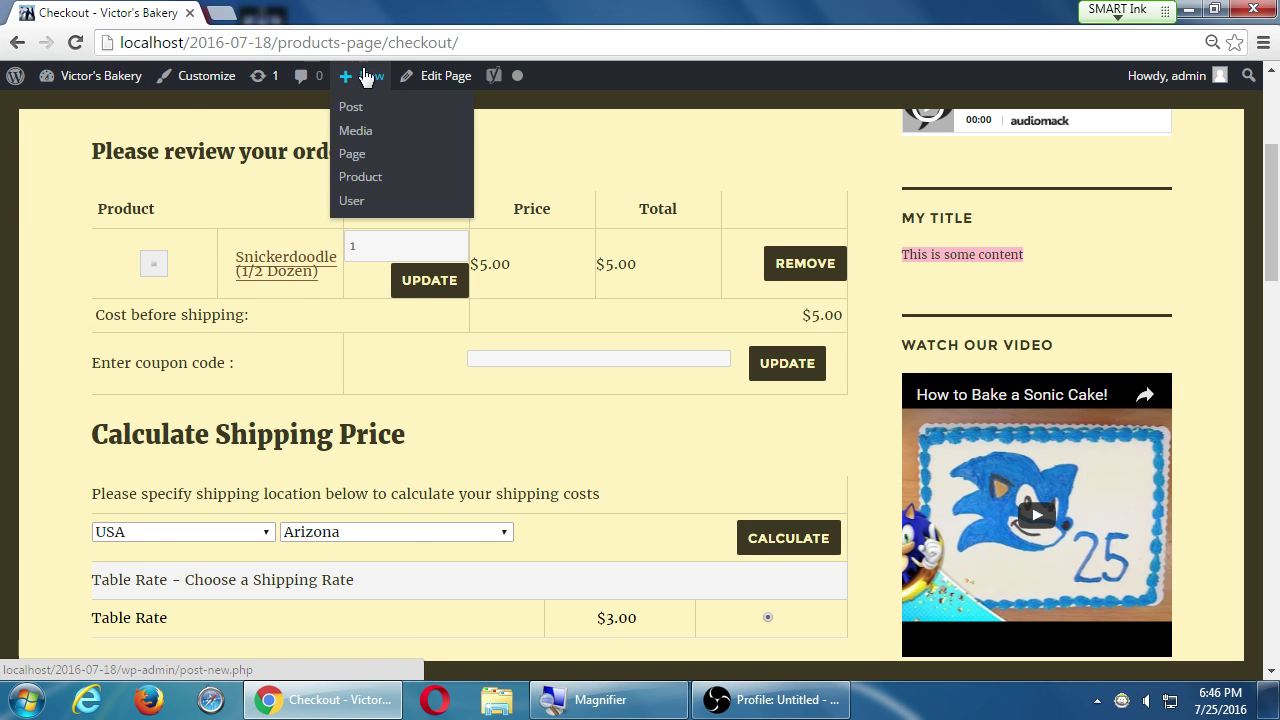
key(super+plus)
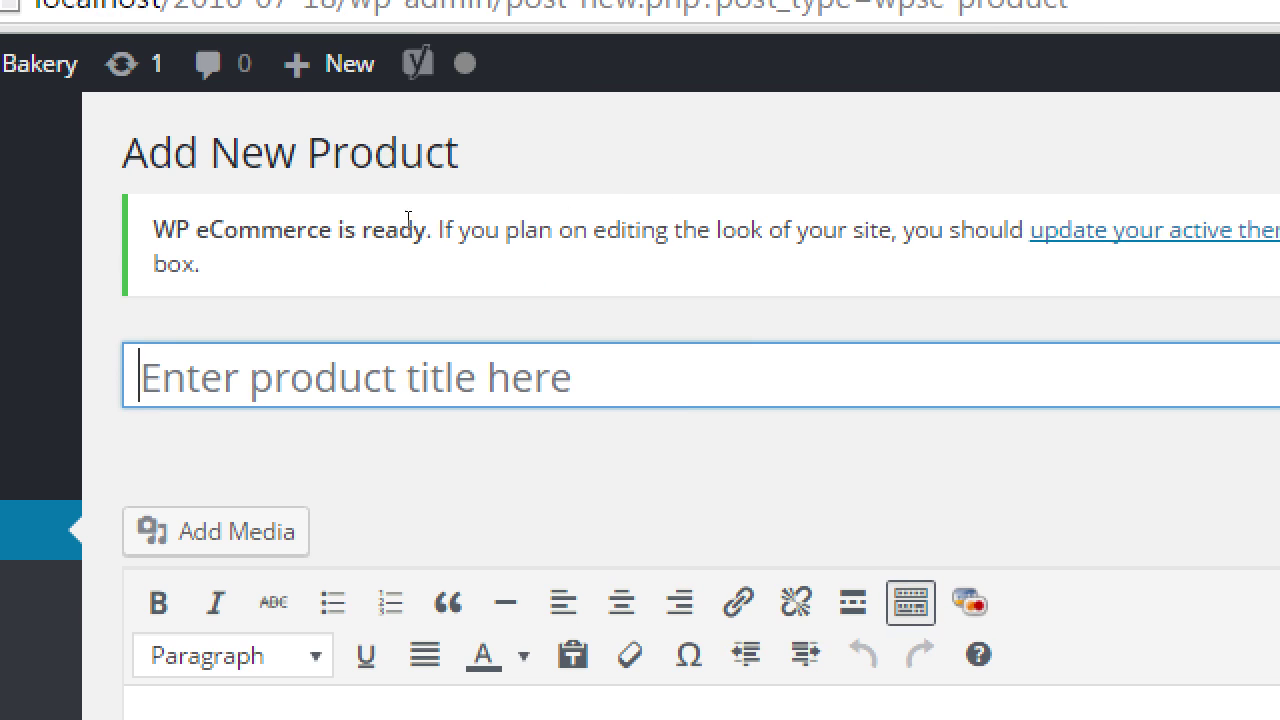
text(Cocholate)
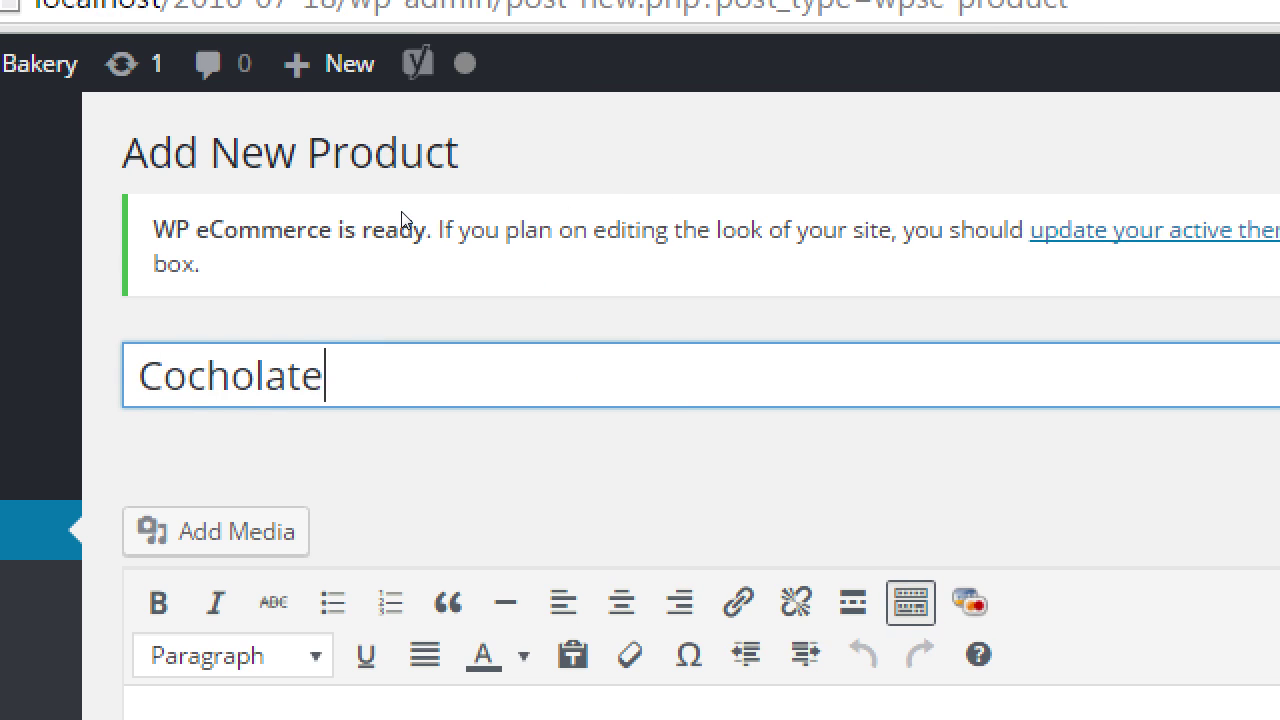
key(ctrl+a)
text(Chocolate Chip Mi)
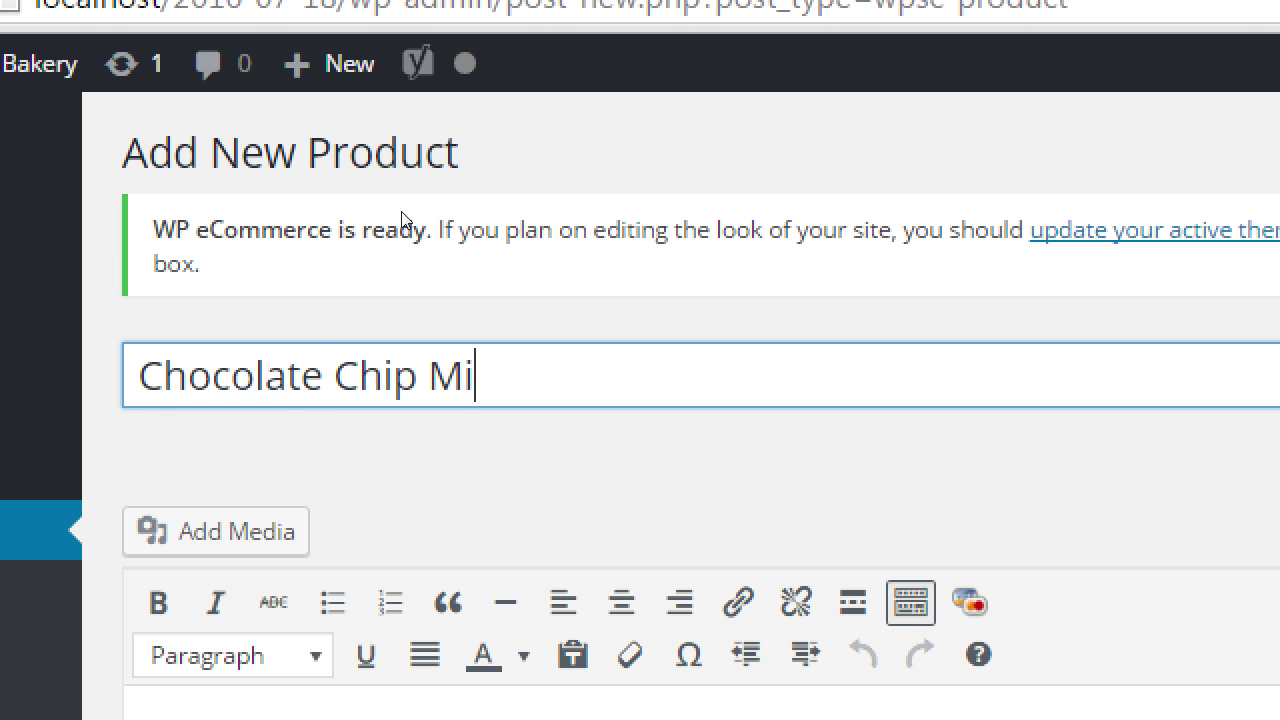
text(nt Cookies)
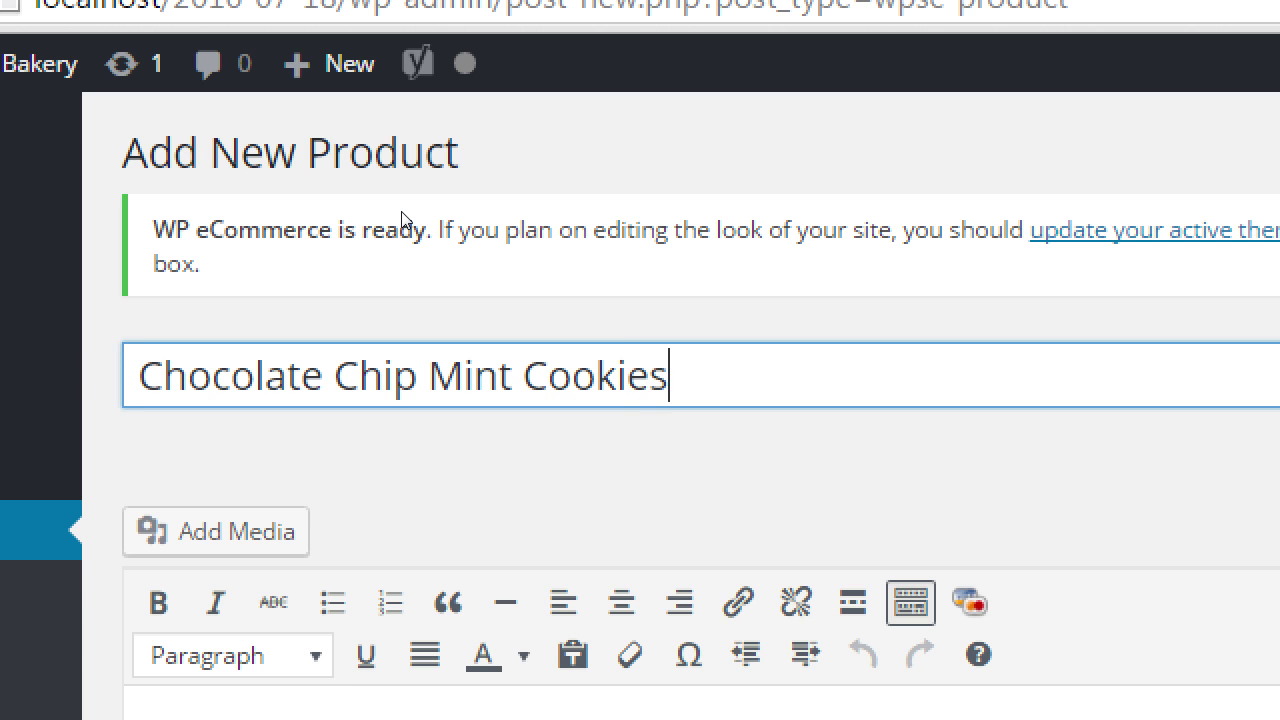
- Assign the Chocolate Chip Mint Cookies product to the Cookies category
key(Tab)
scroll(403, 218, down, 5)
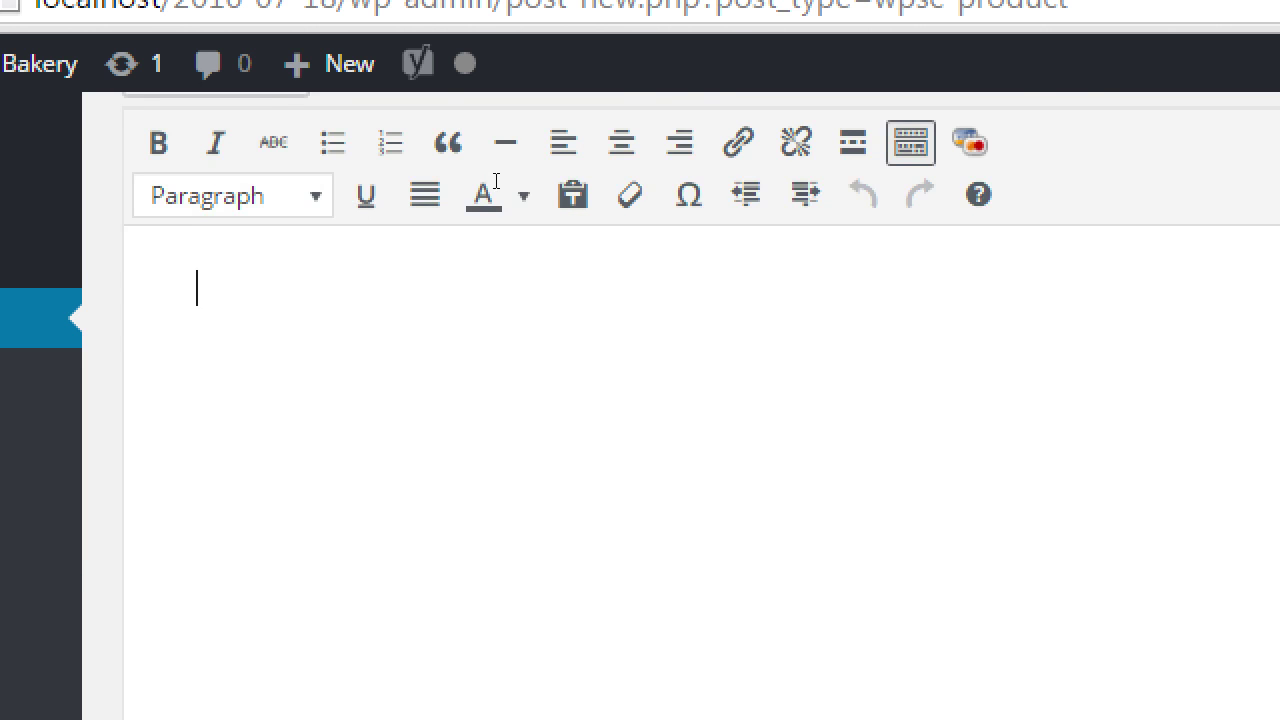
scroll(495, 181, up, 2)
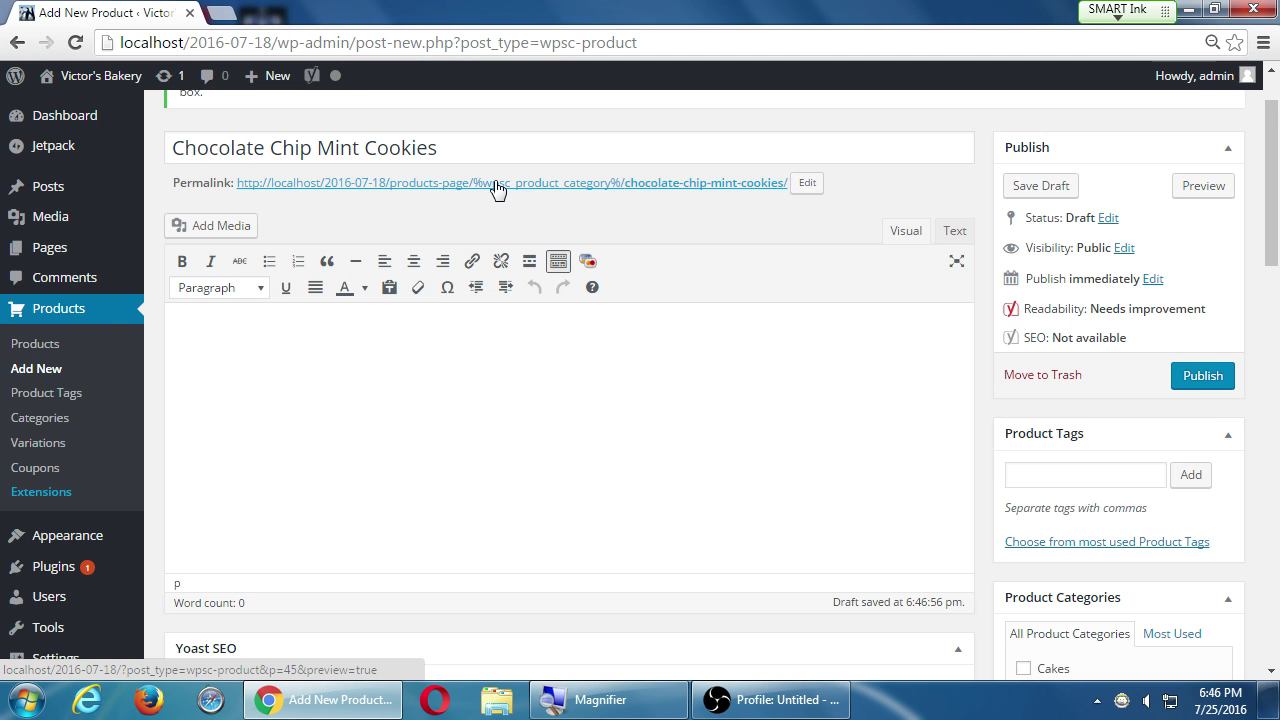
scroll(1006, 487, down, 3)
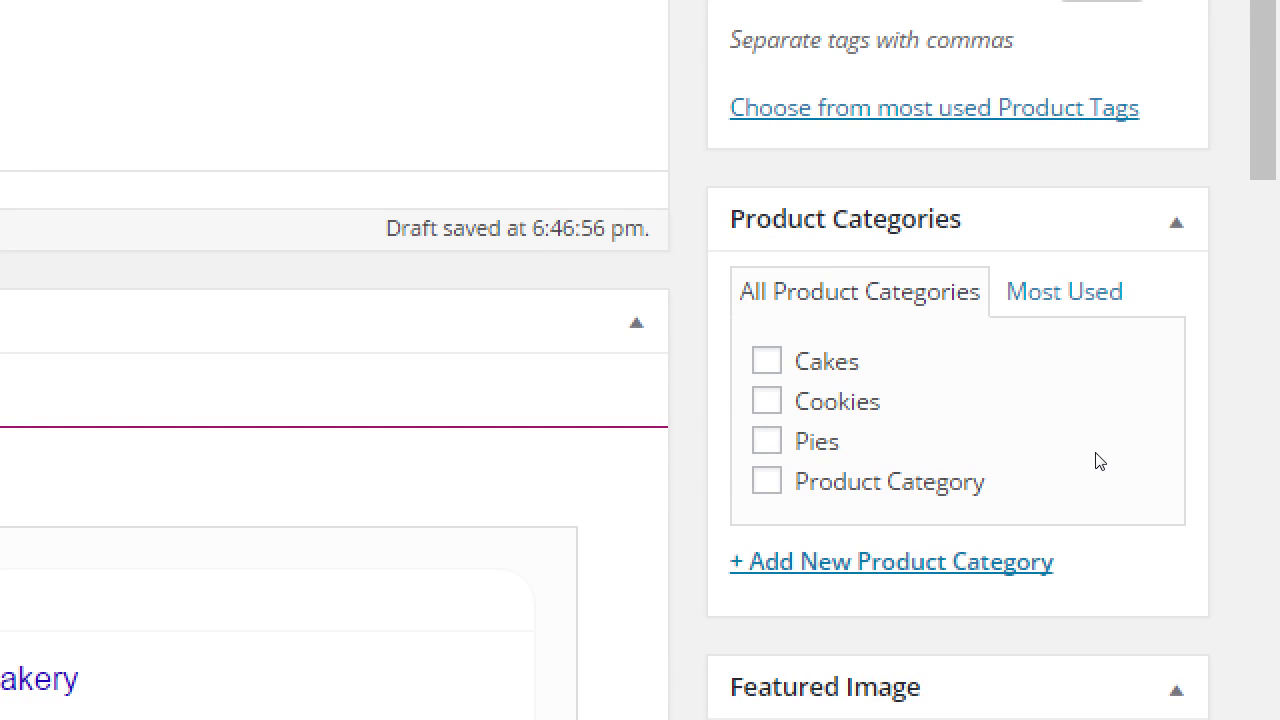
click(1057, 442)
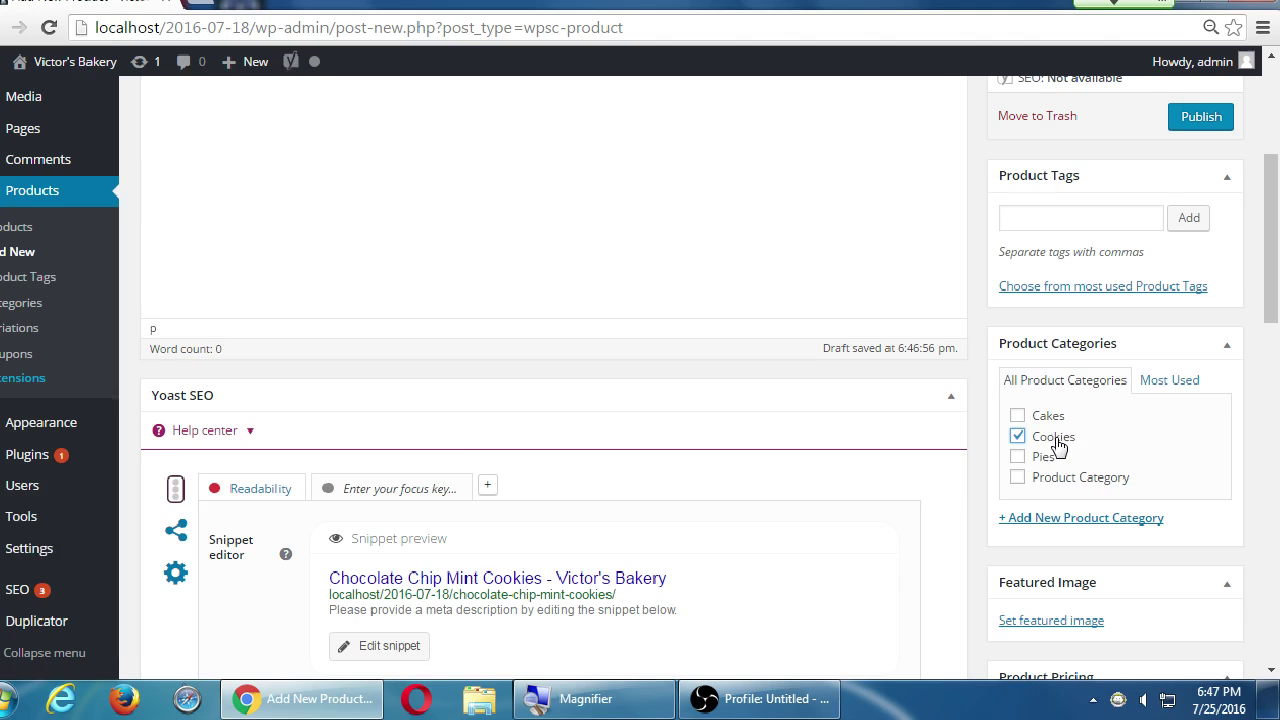
- In a separate products list, quick-edit Snickerdoodle to replace Product Category with Cookies as its category, and update it
middle_click(37, 250)
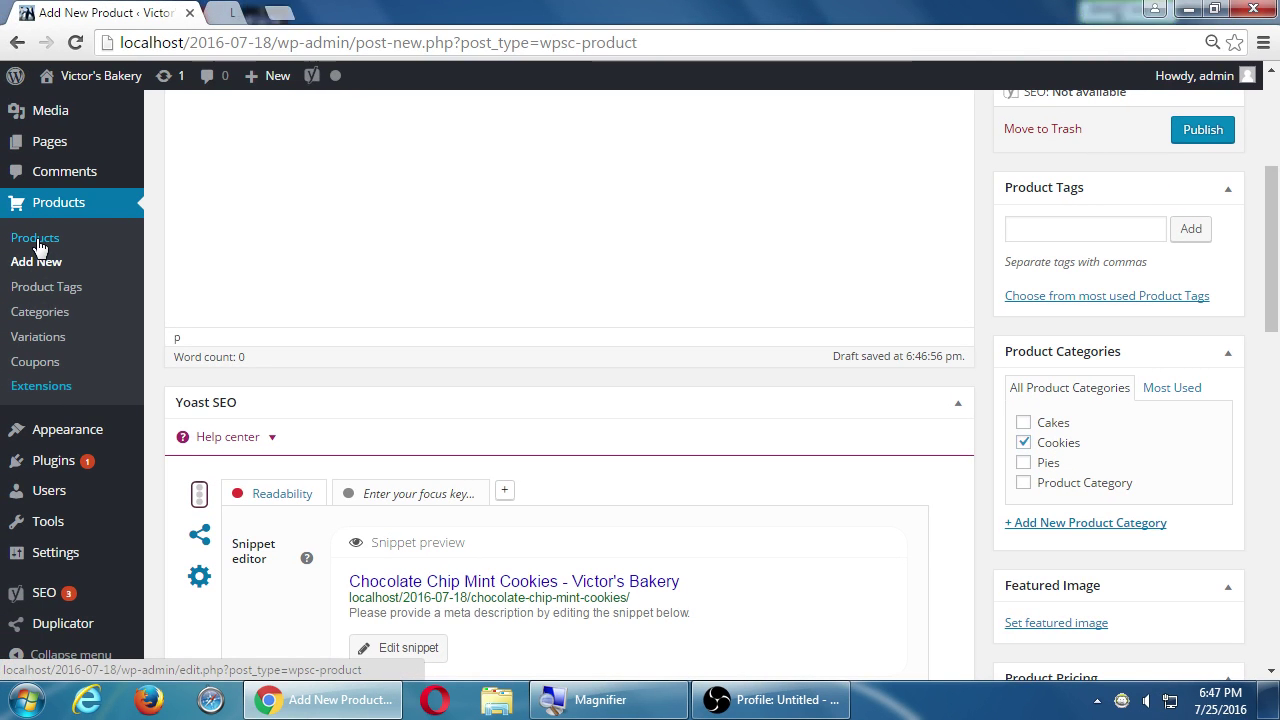
click(262, 12)
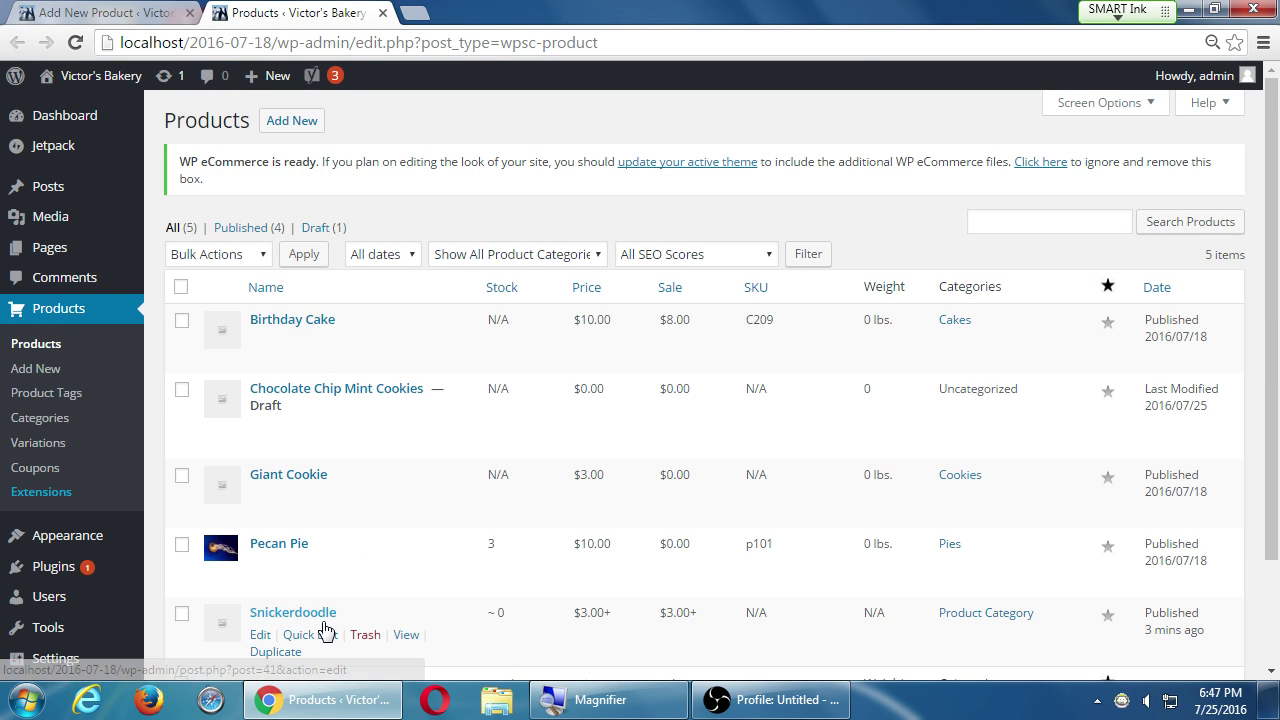
click(310, 634)
scroll(630, 576, down, 4)
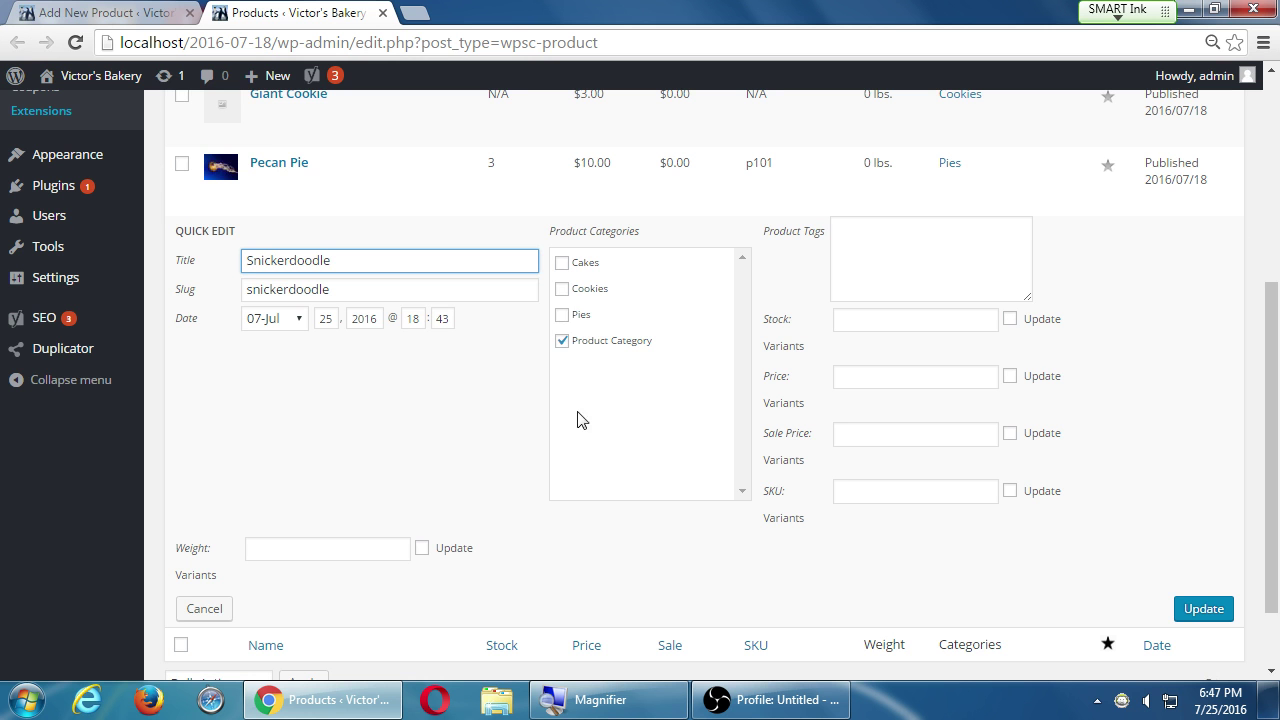
click(562, 289)
click(562, 341)
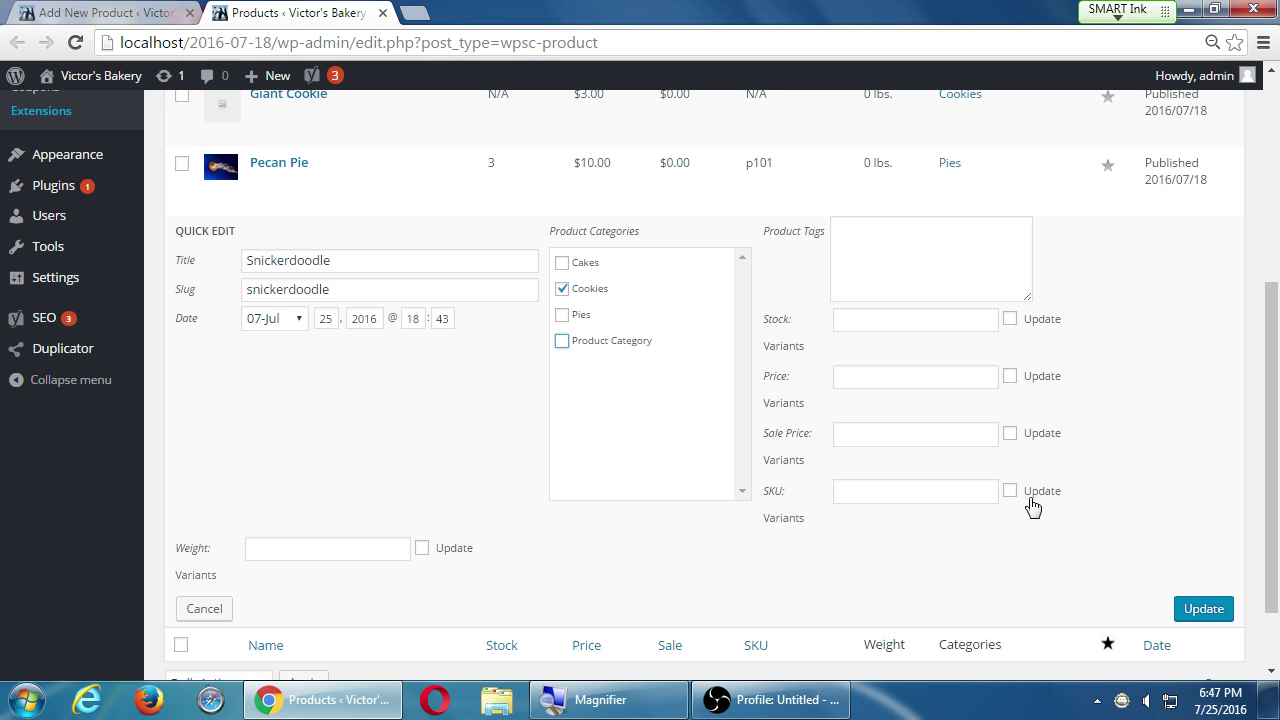
click(1203, 618)
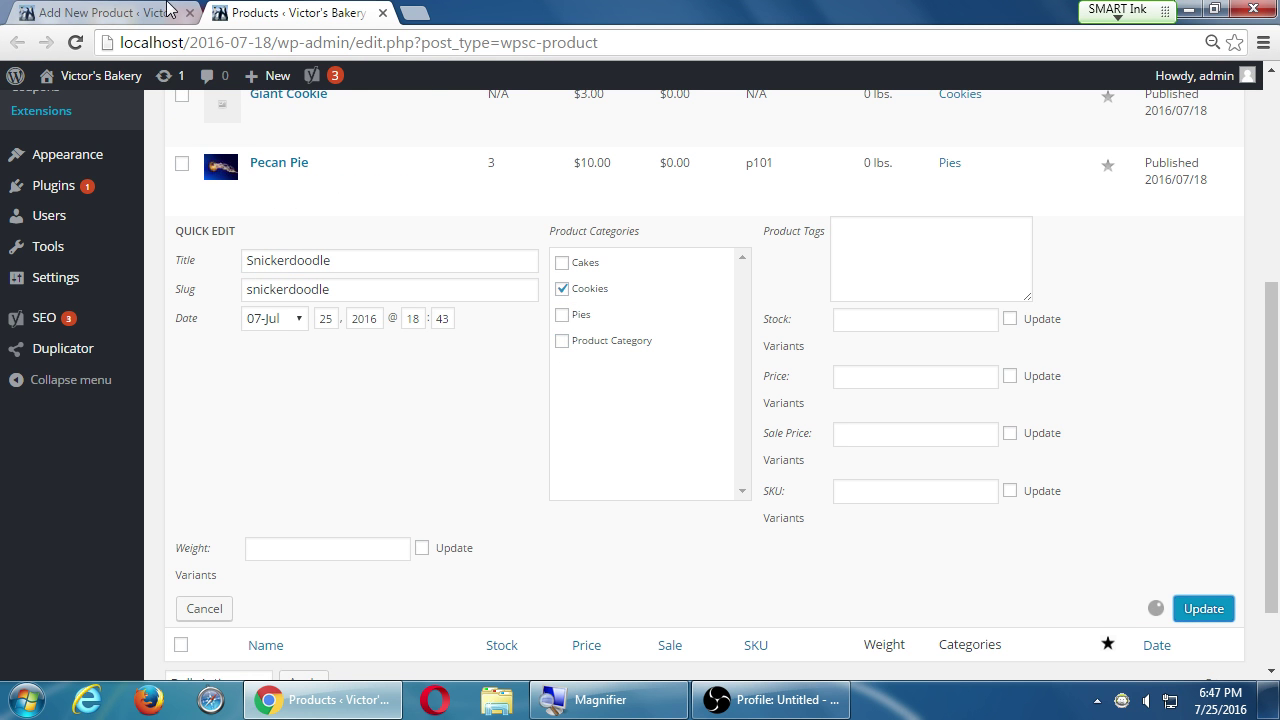
- Return to the Chocolate Chip Mint Cookies product and set its base price to $3.50
click(118, 12)
scroll(850, 267, down, 3)
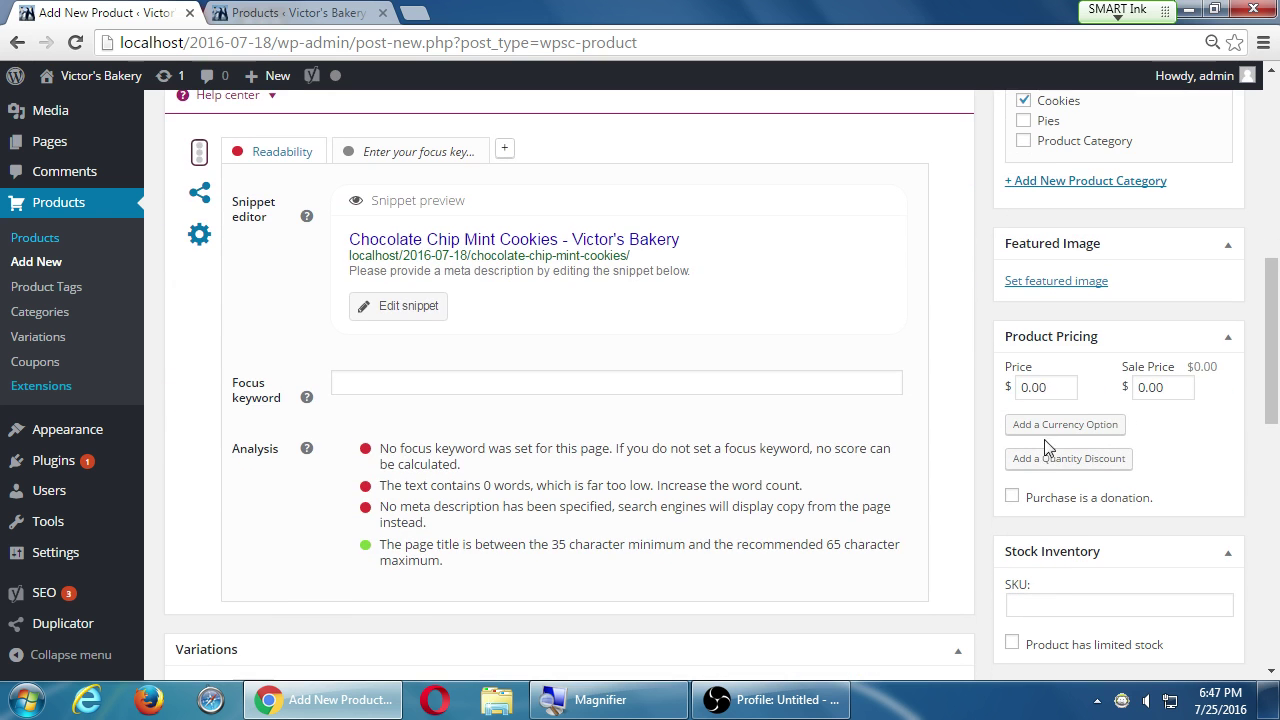
double_click(1051, 385)
text(3)
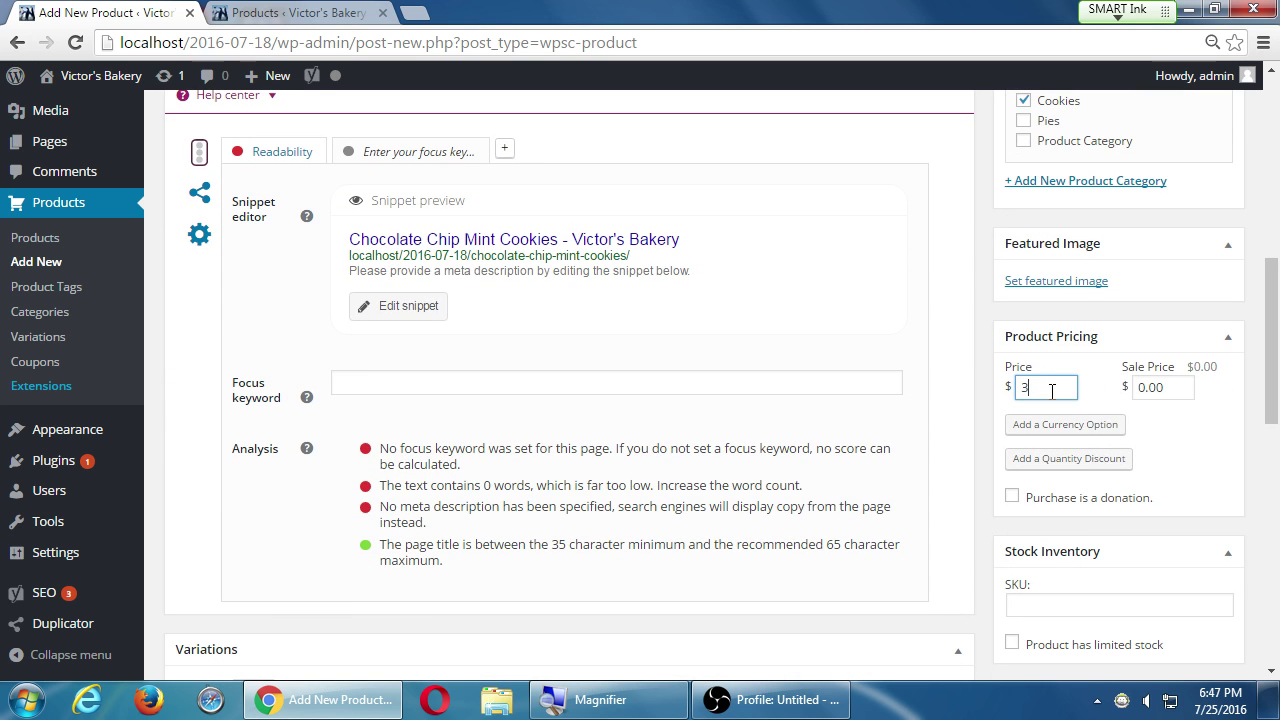
text(.50)
key(Tab)
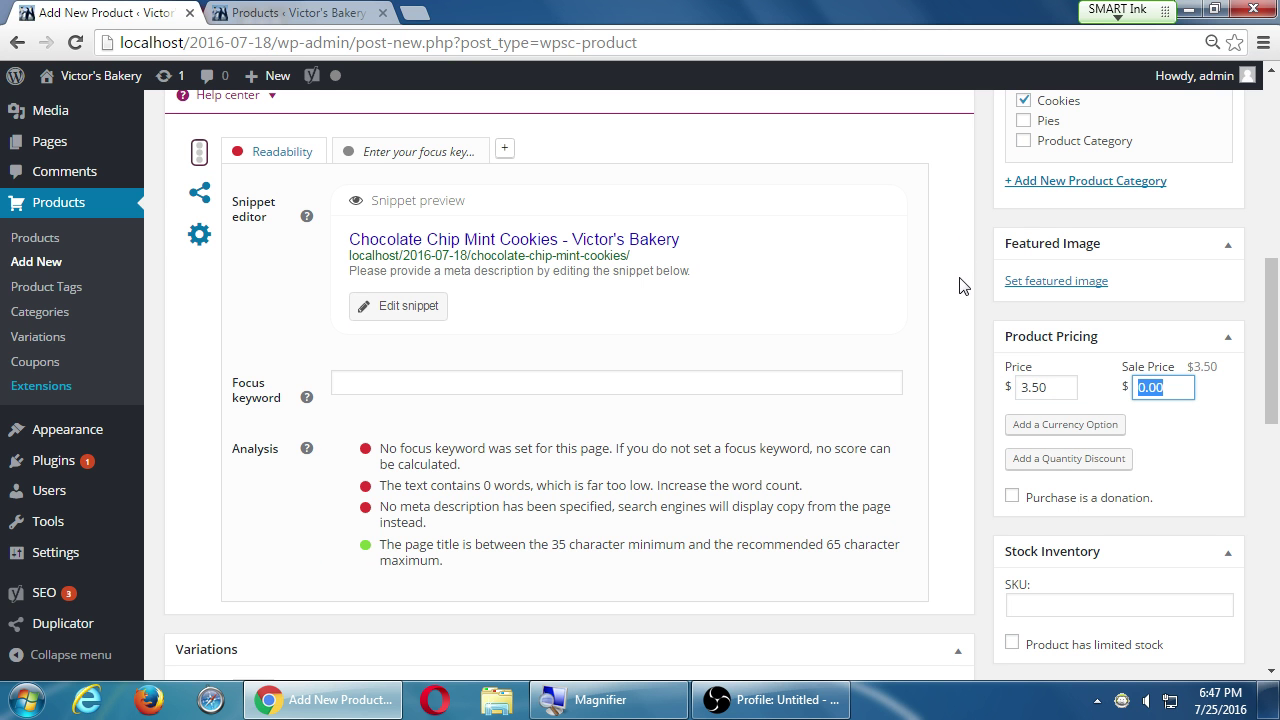
- Generate 1 Dozen and 1/2 Dozen Batch variations for Chocolate Chip Mint Cookies
scroll(989, 374, down, 4)
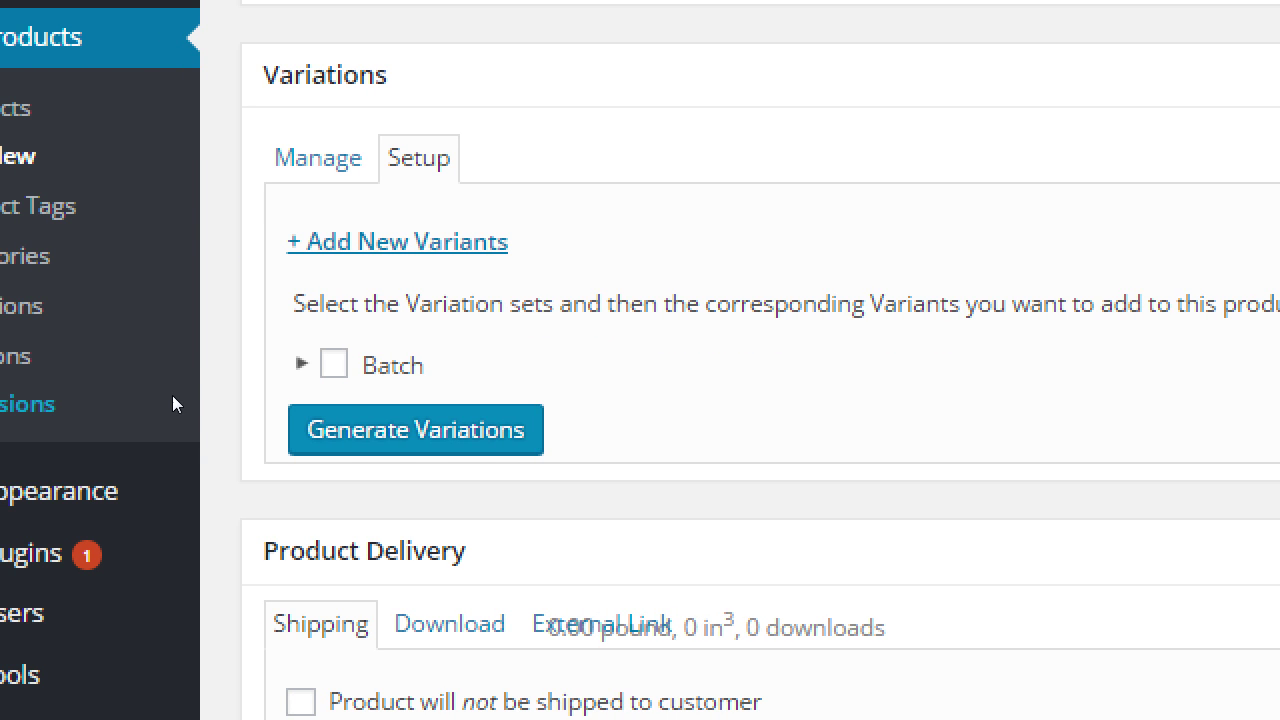
click(301, 363)
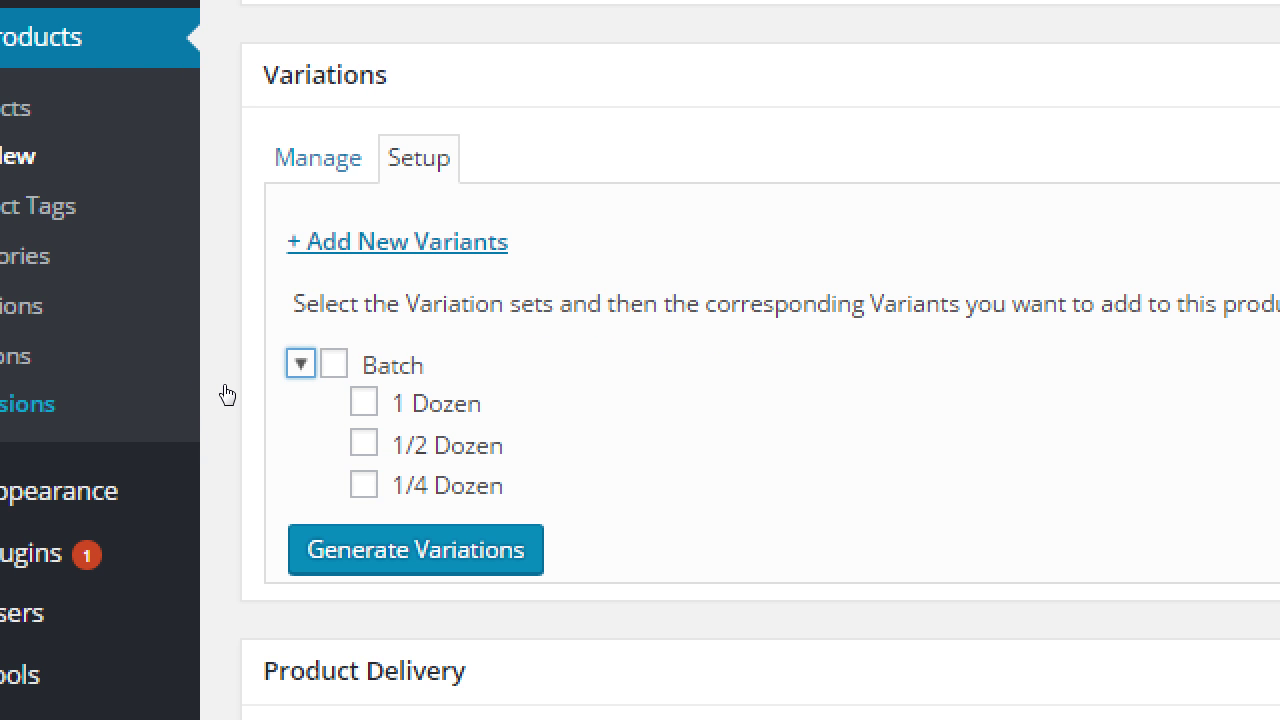
click(364, 402)
key(Tab)
key(space)
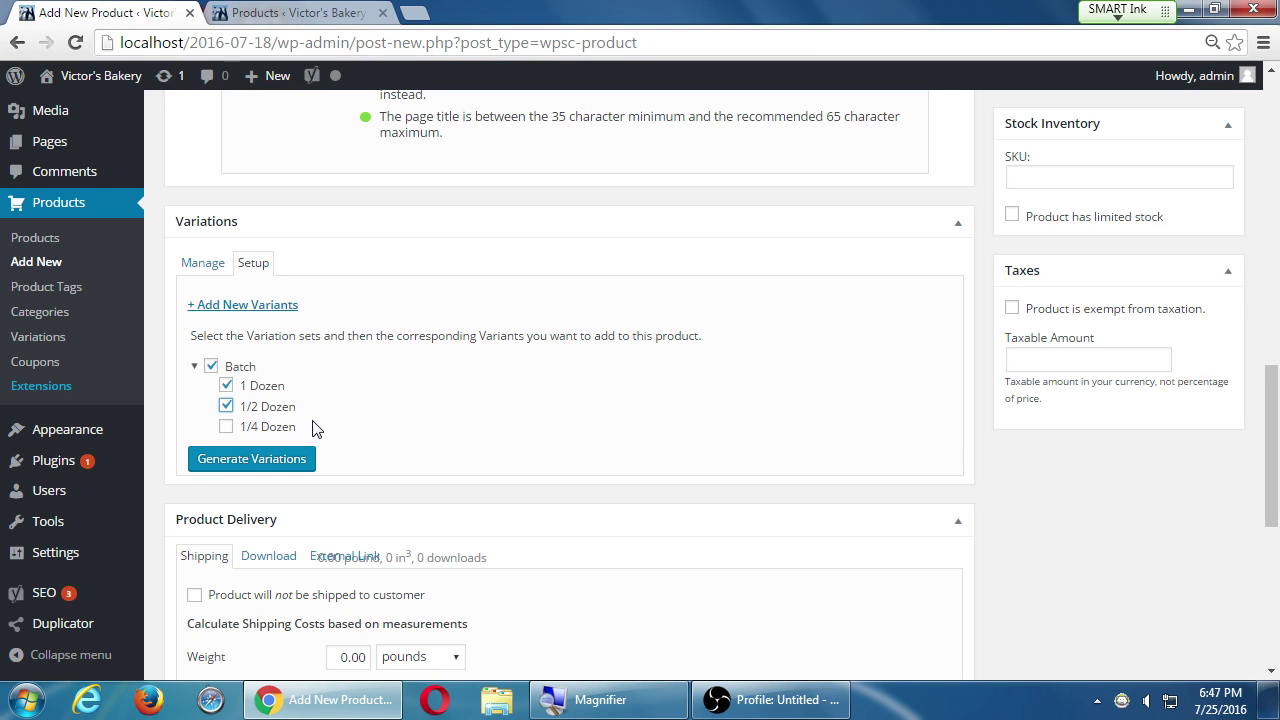
click(289, 455)
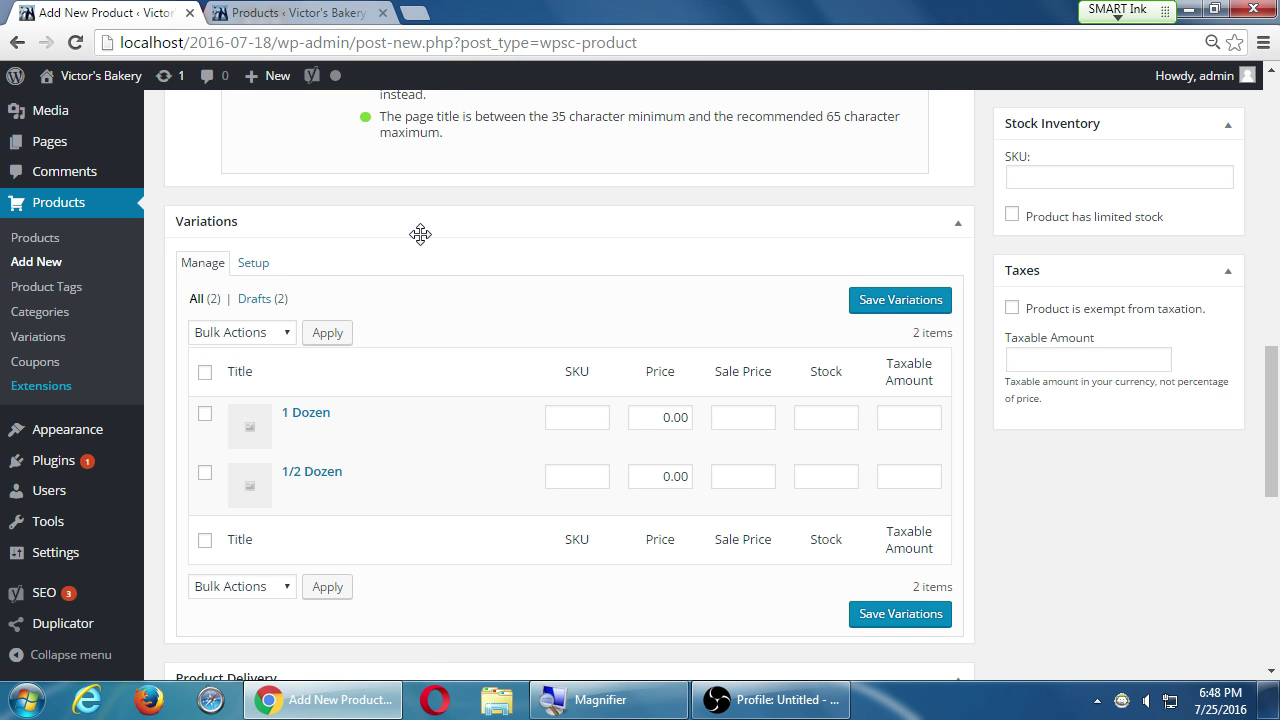
- Enter 3.50 as the price of the 1/2 Dozen variation
mouse_move(394, 451)
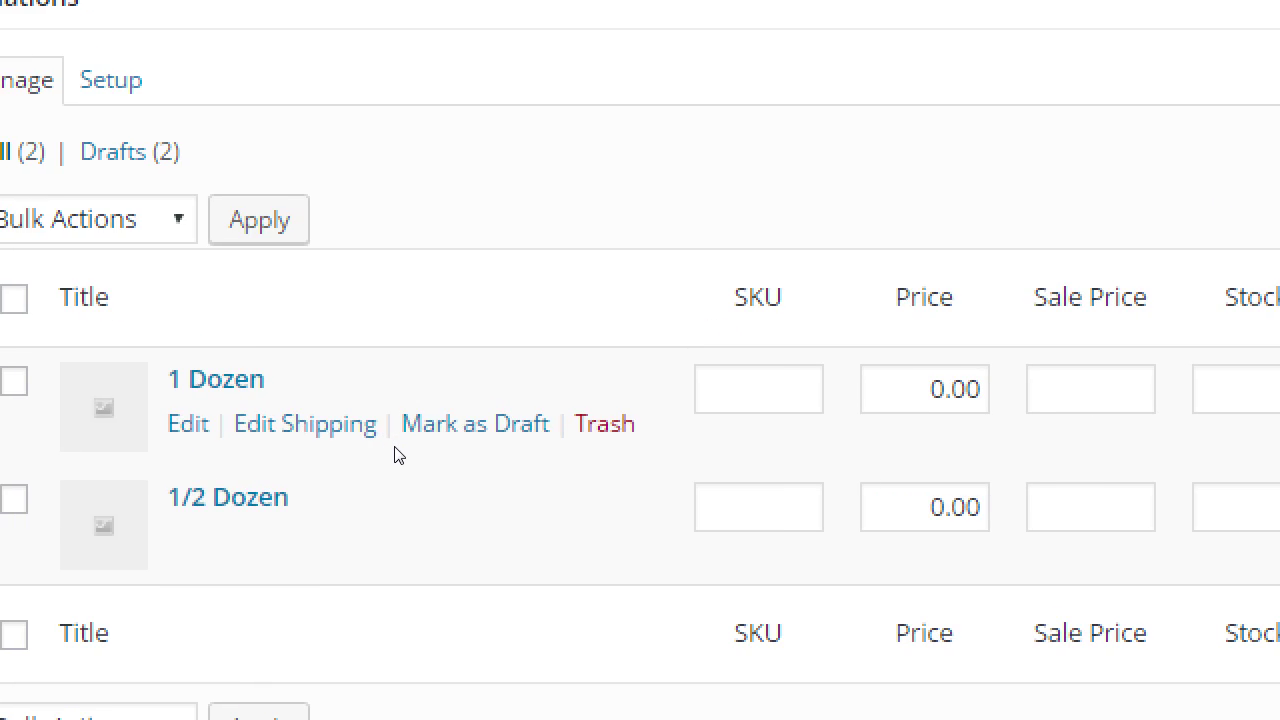
mouse_move(102, 472)
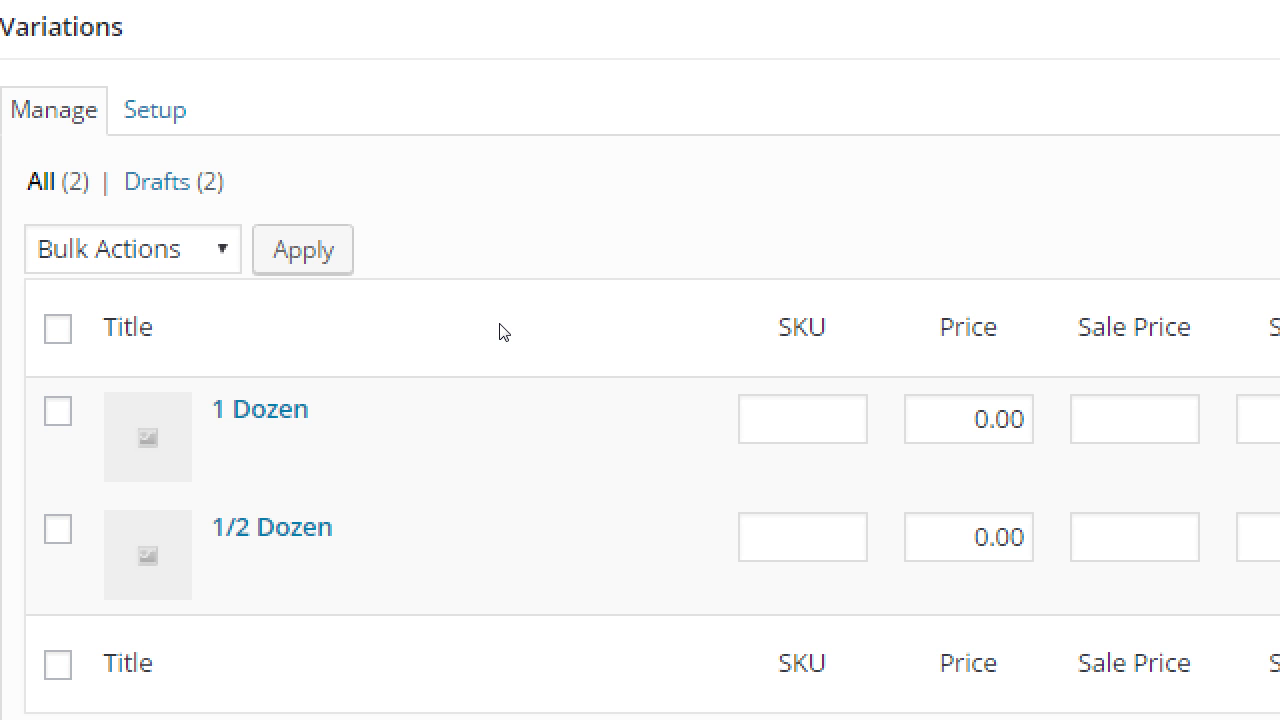
mouse_move(471, 414)
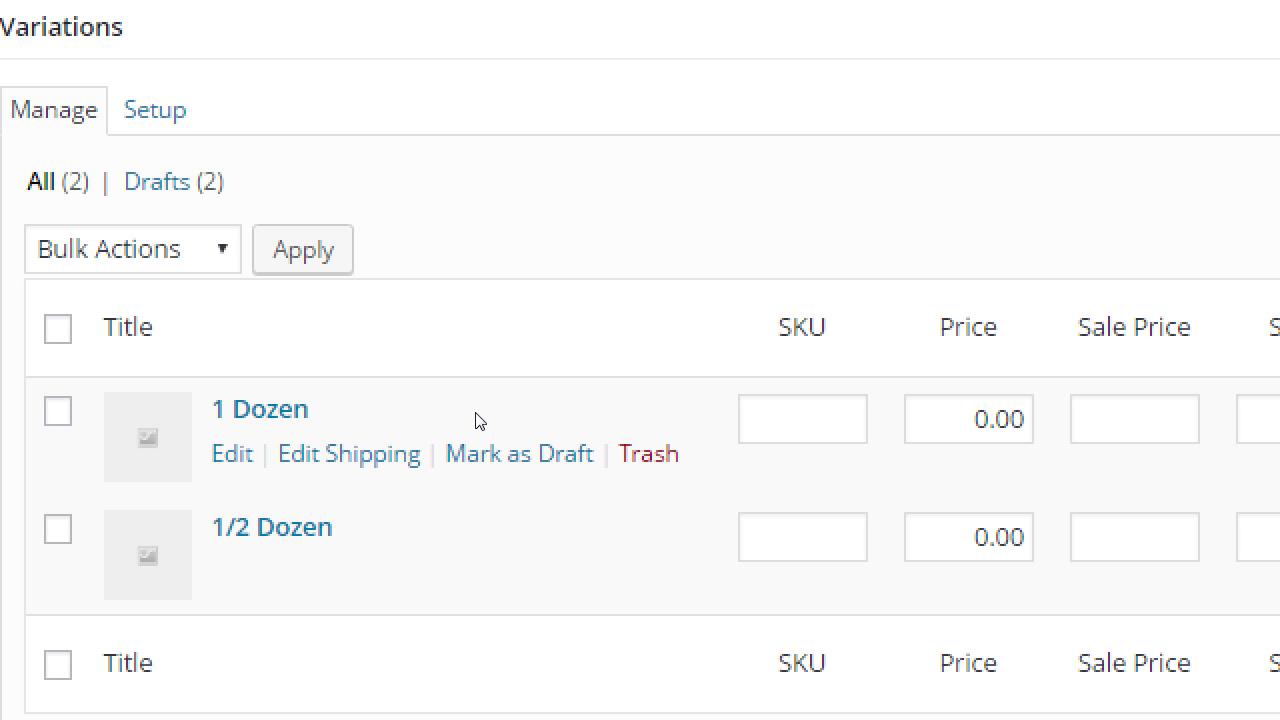
mouse_move(663, 486)
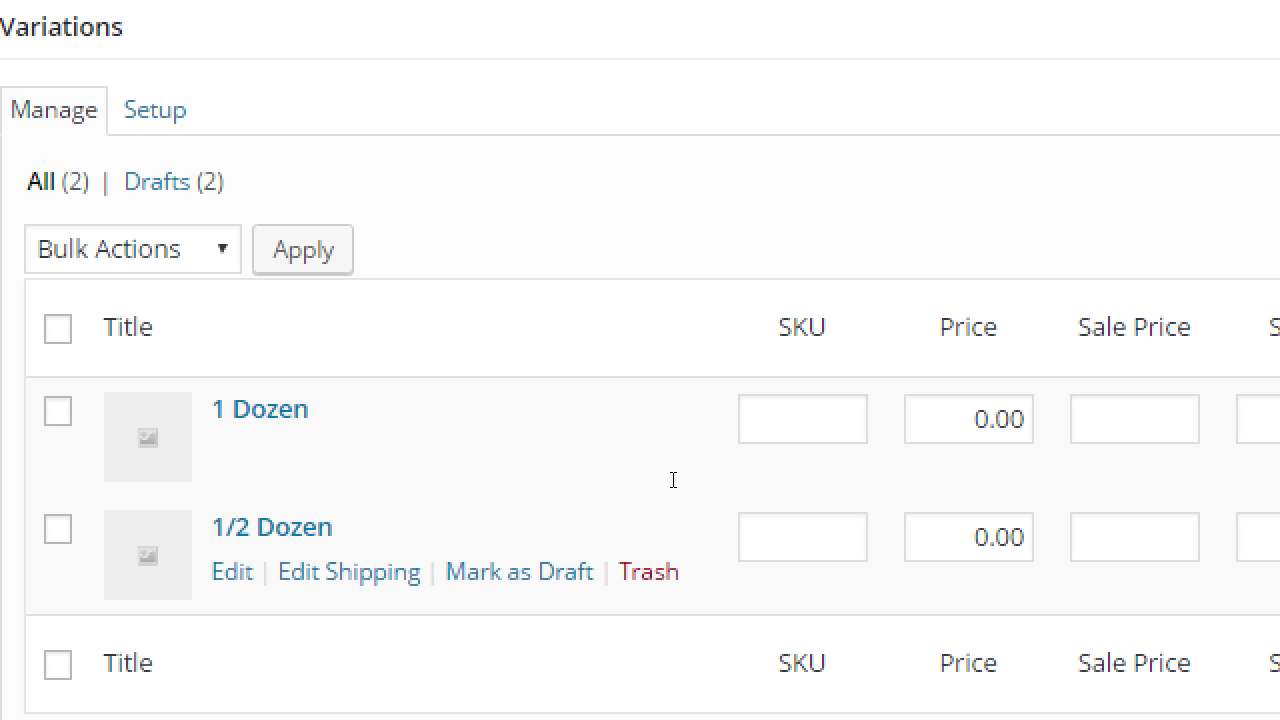
key(Tab)
text(3)
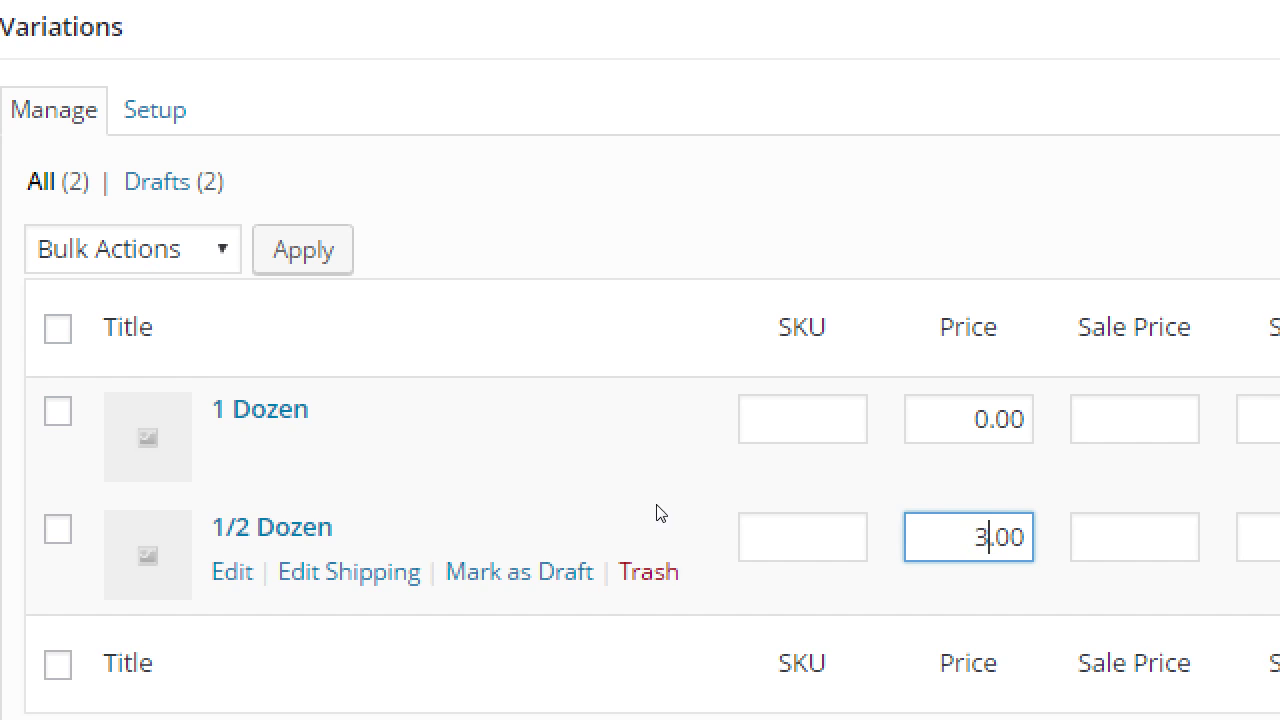
key(Right)
key(shift+Right)
text(5)
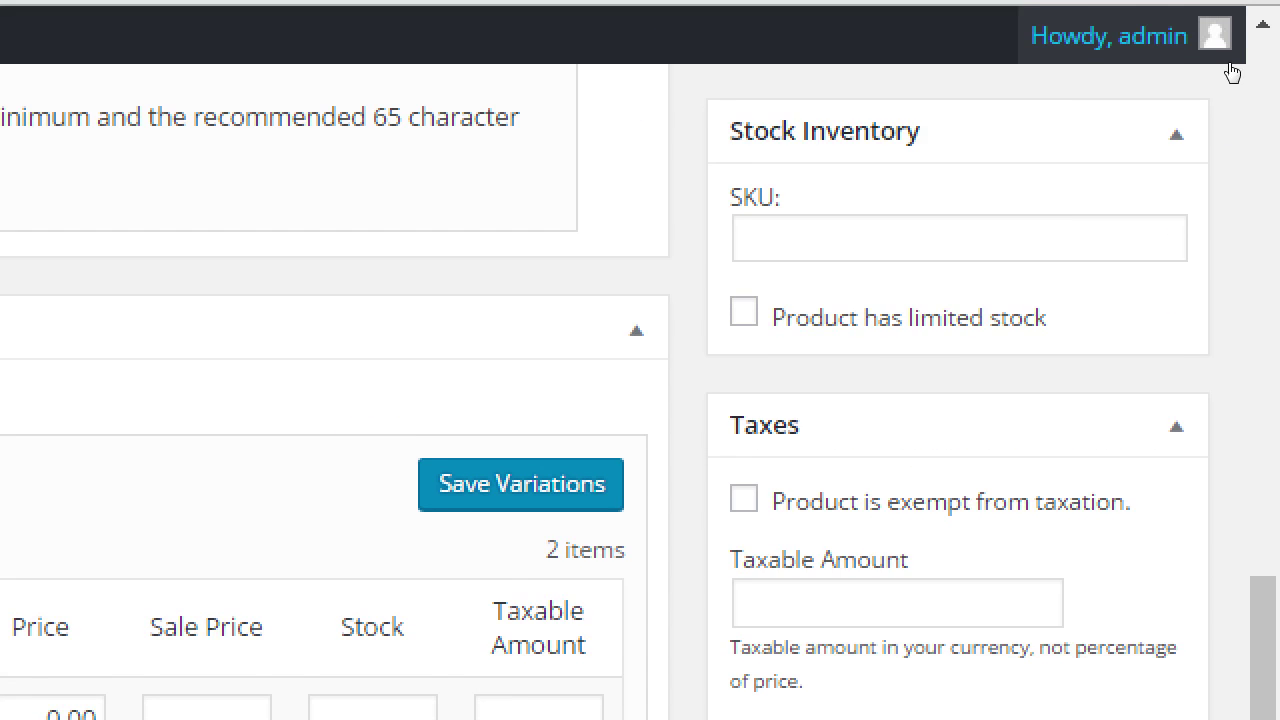
- Set the price of the 1/2 Dozen variation to 6.00
scroll(1191, 291, up, 8)
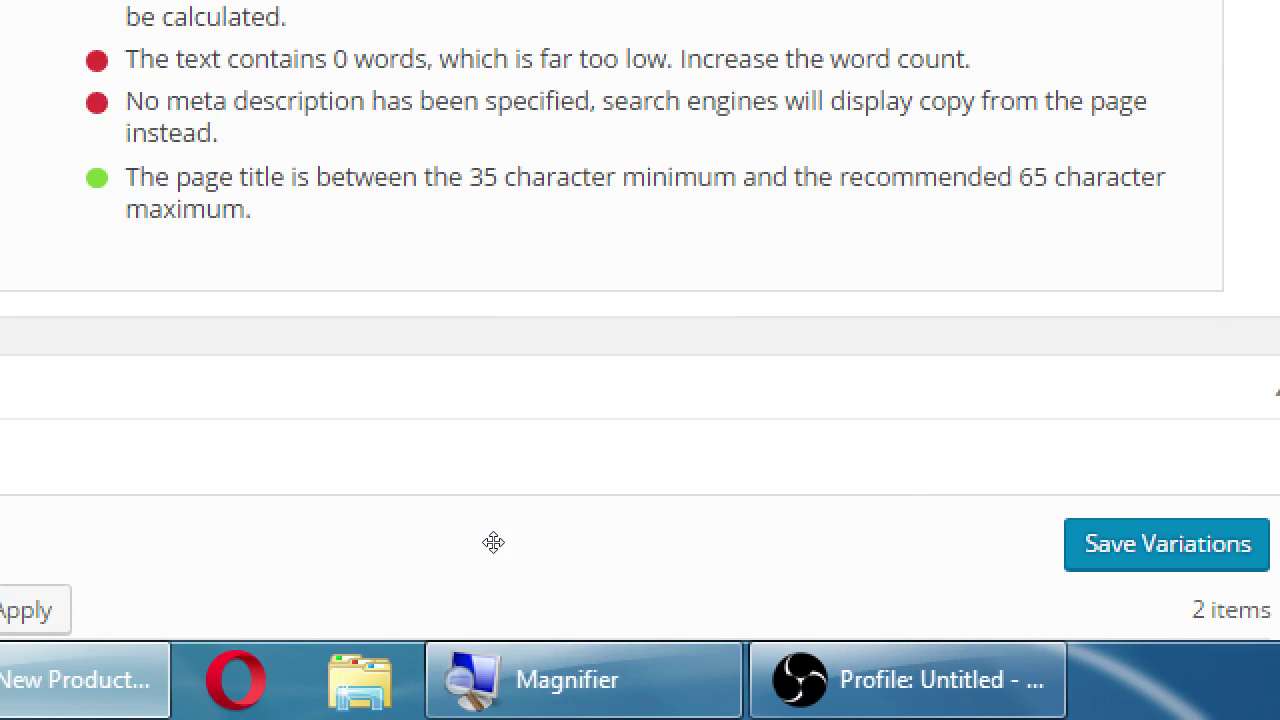
scroll(480, 543, down, 4)
scroll(430, 520, up, 3)
key(Left)
key(Left)
key(Left)
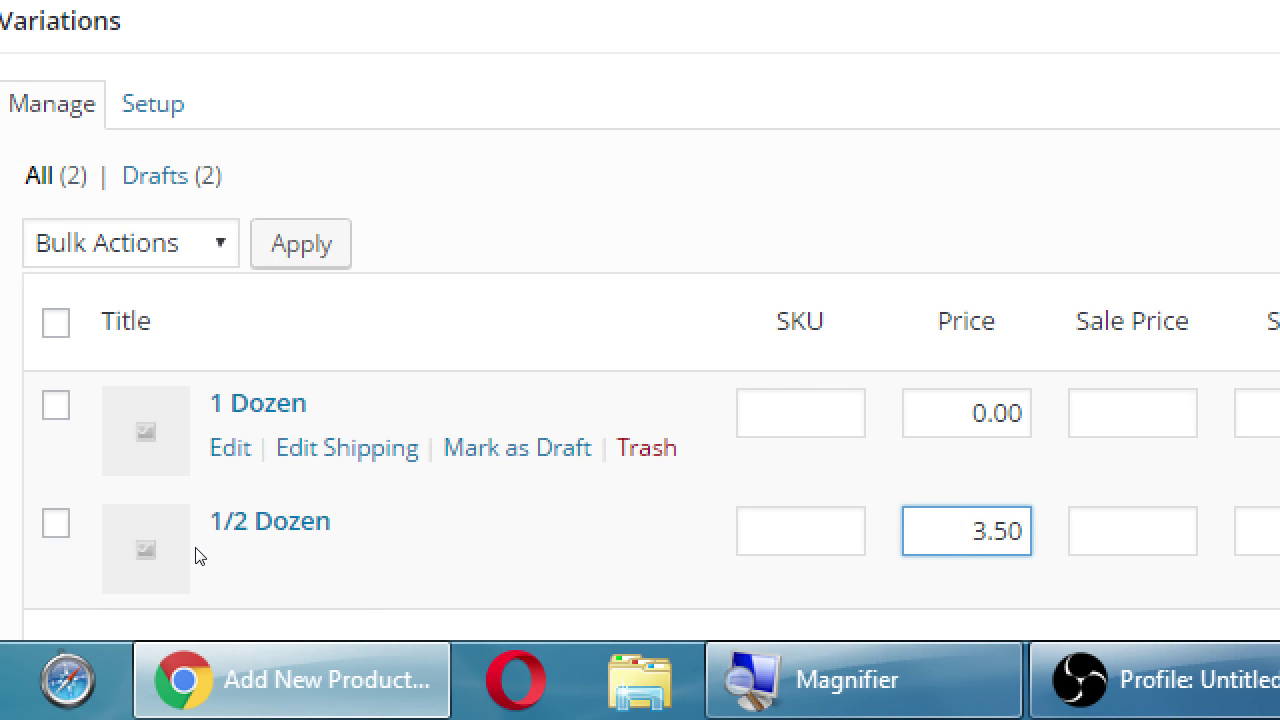
key(shift+Right)
text(6)
key(Right)
key(shift+Right)
text(0)
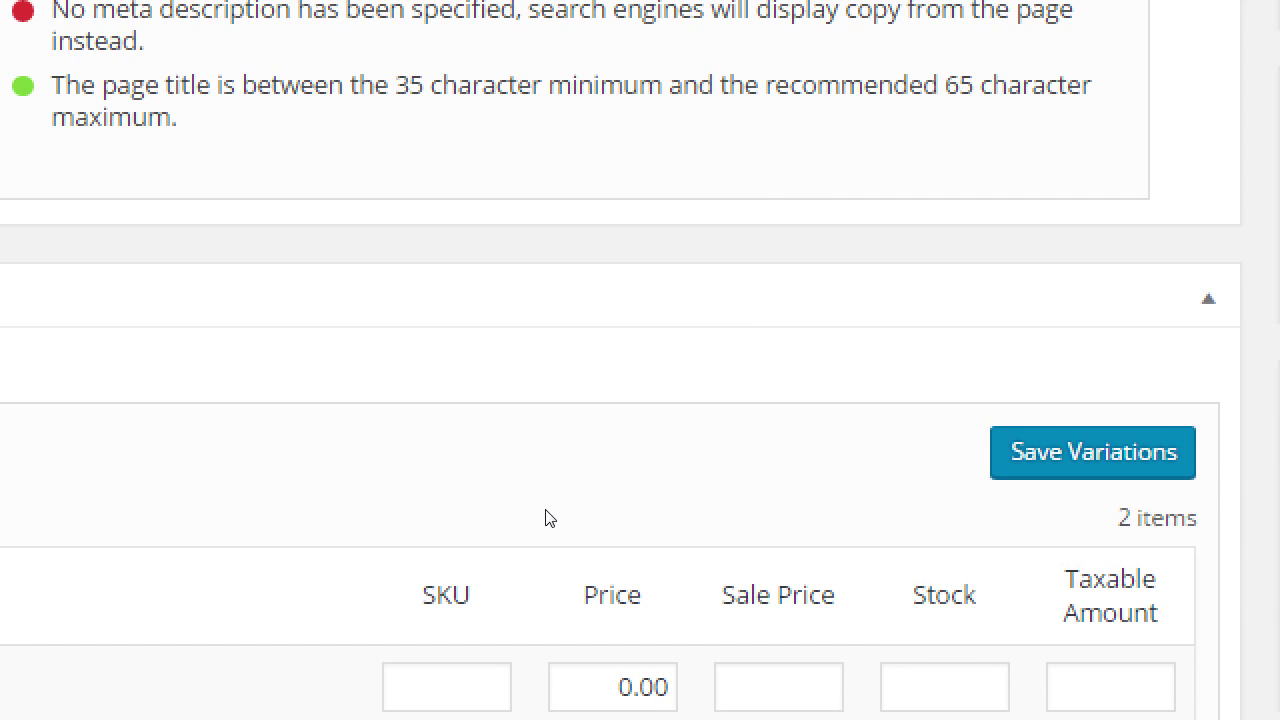
- Set the price of the 1 Dozen variation to 11.00
key(Up)
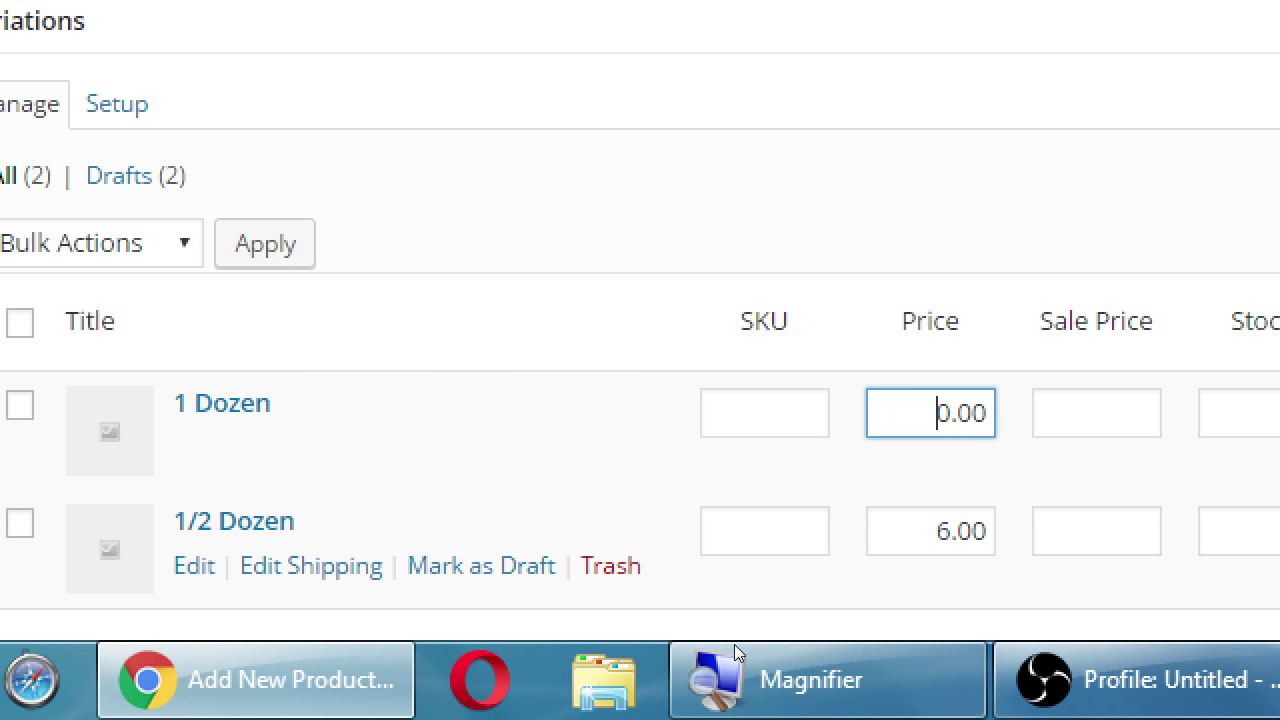
key(shift+Right)
text(11)
key(super+minus)
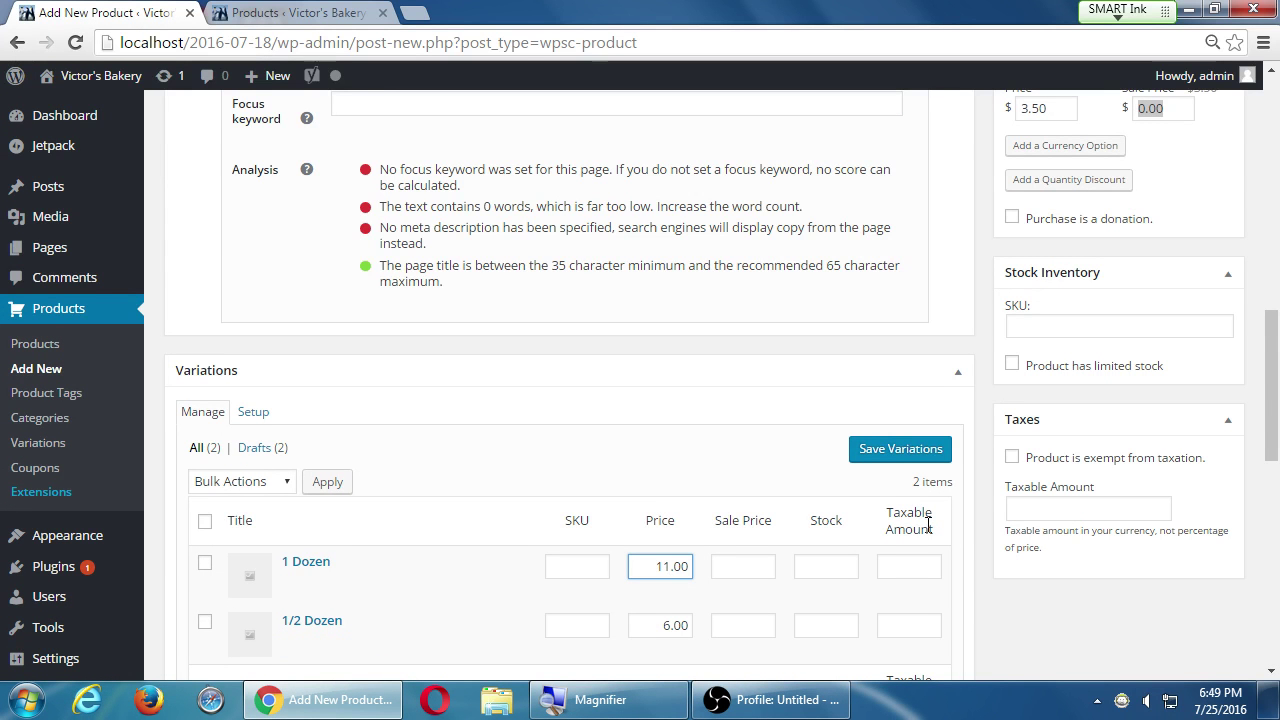
- Save the variations and publish the Chocolate Chip Mint Cookies product
click(912, 451)
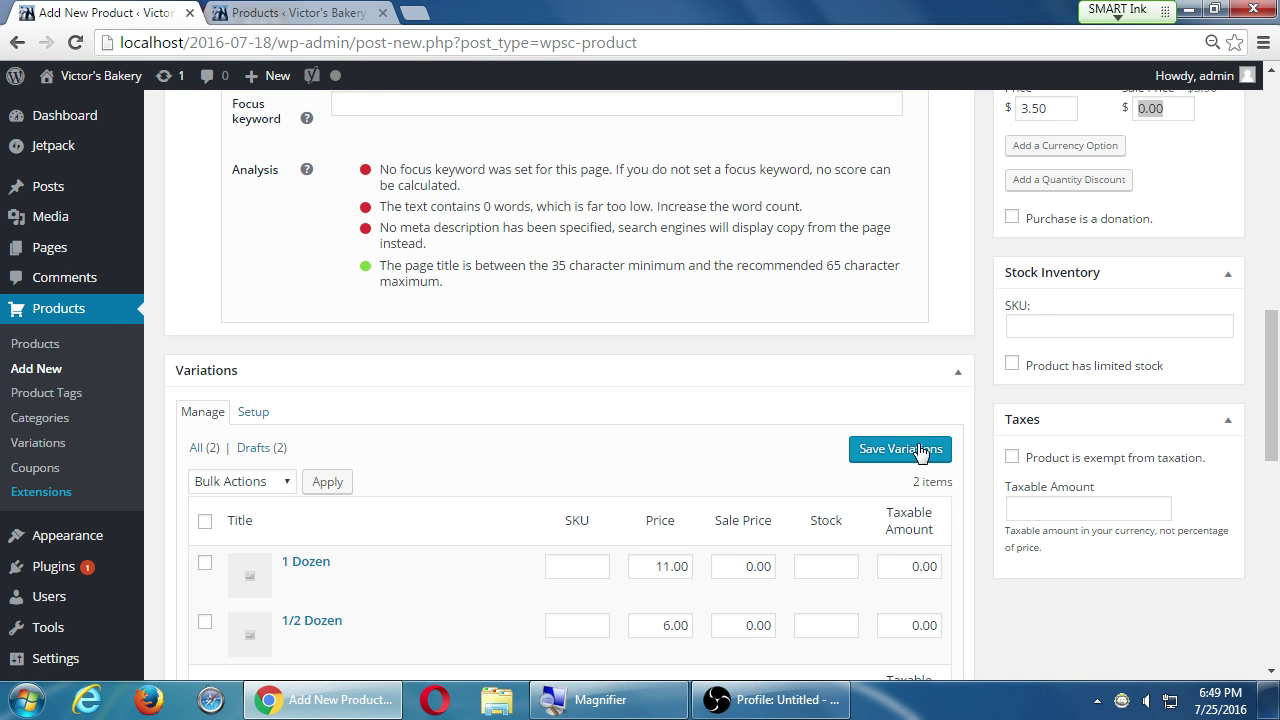
scroll(1033, 473, up, 10)
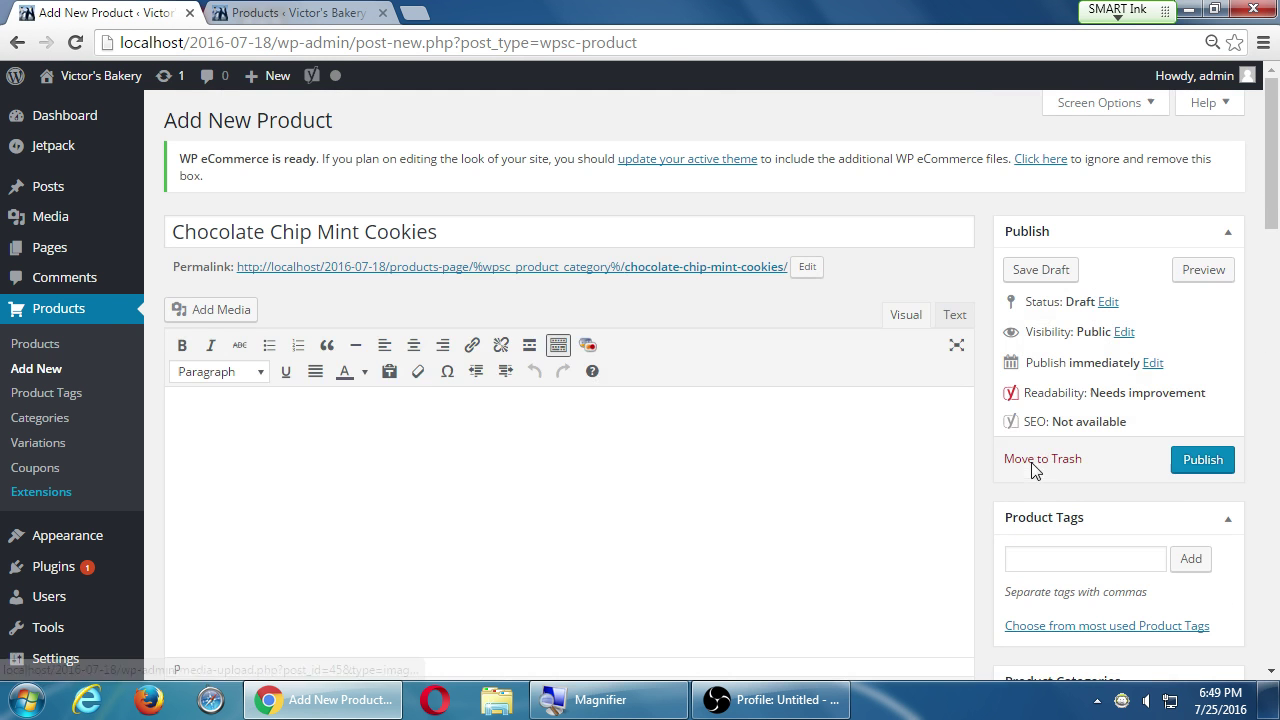
click(1202, 462)
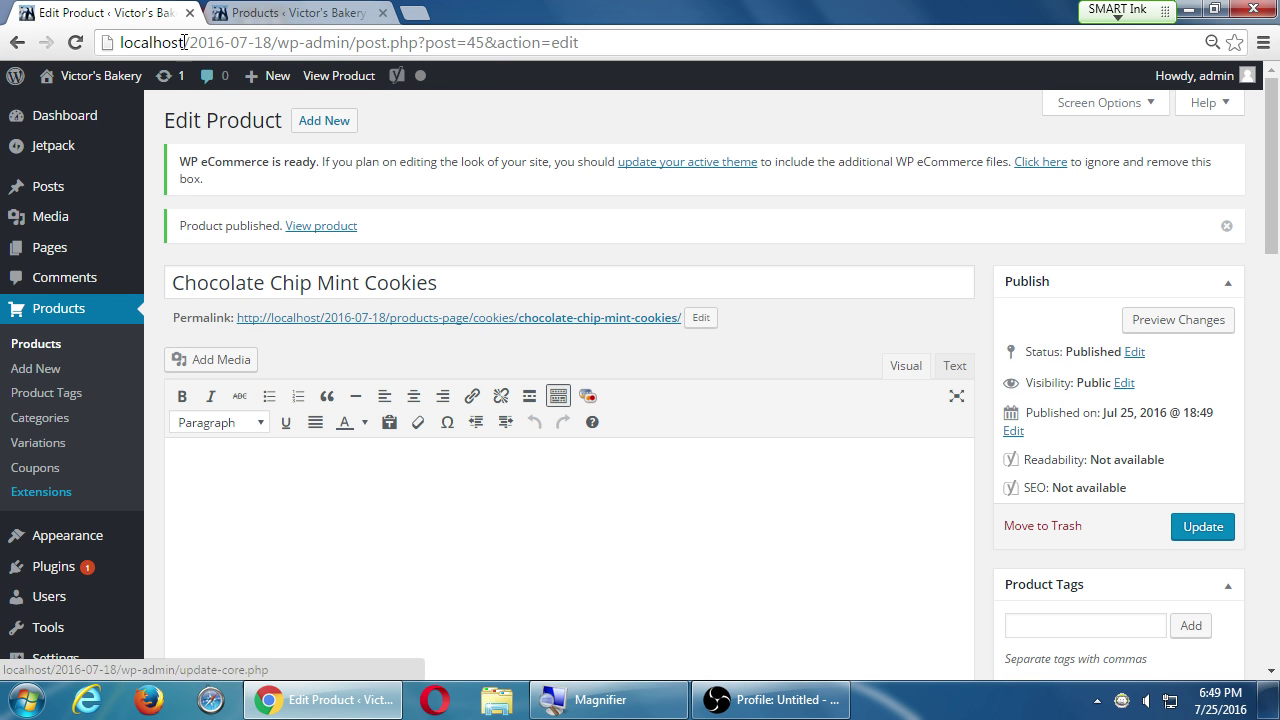
- Visit the Bakery Store page on the live site and check the batch option and price of Chocolate Chip Mint Cookies
click(253, 13)
mouse_move(88, 87)
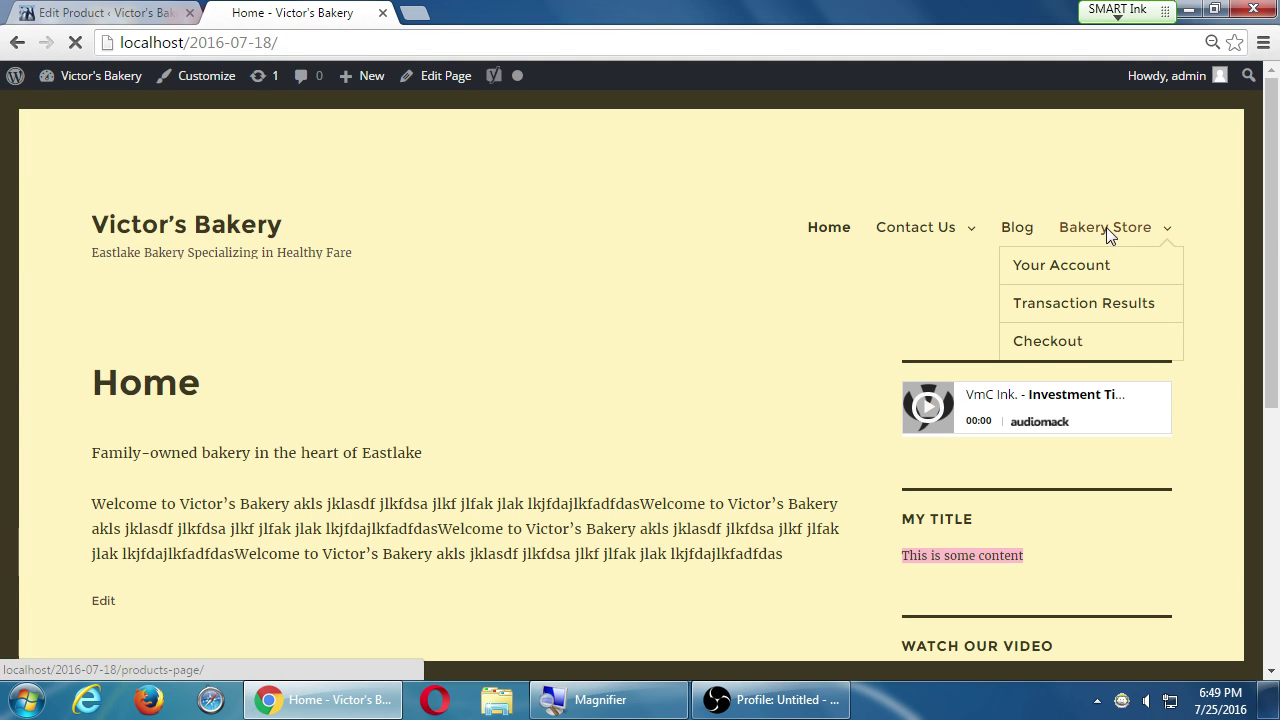
click(1106, 227)
scroll(850, 395, down, 5)
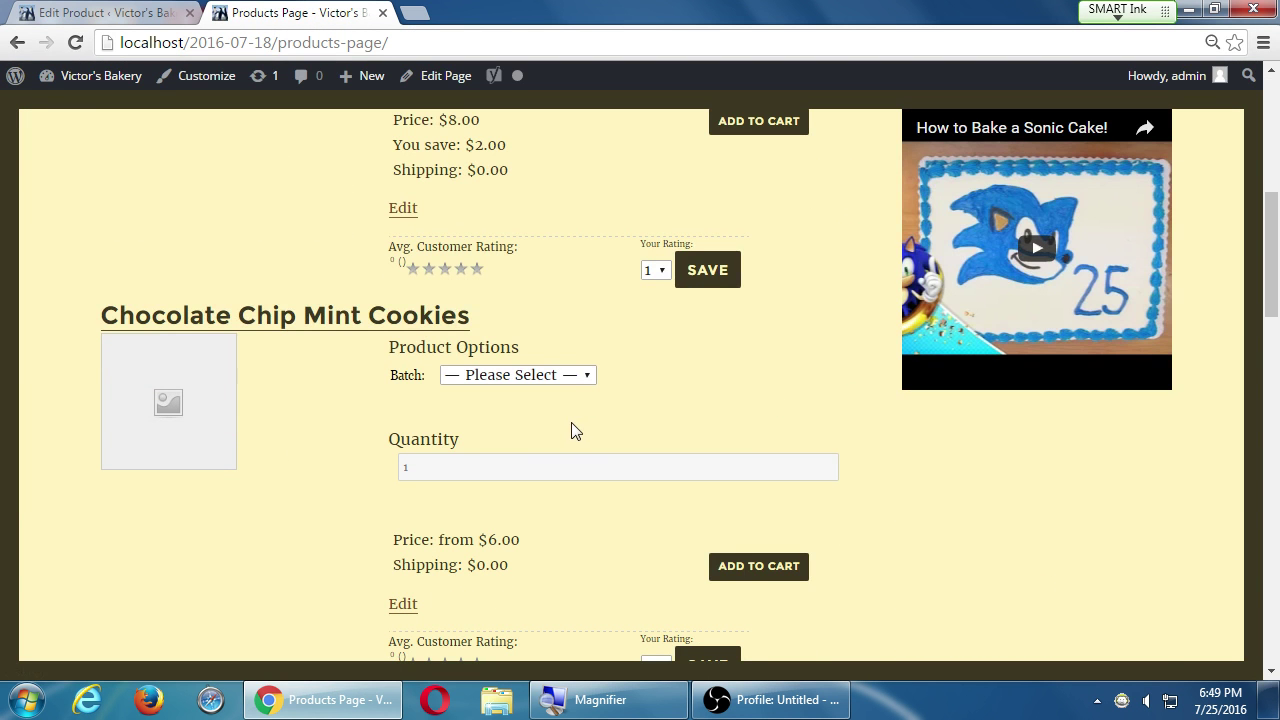
scroll(340, 420, down, 1)
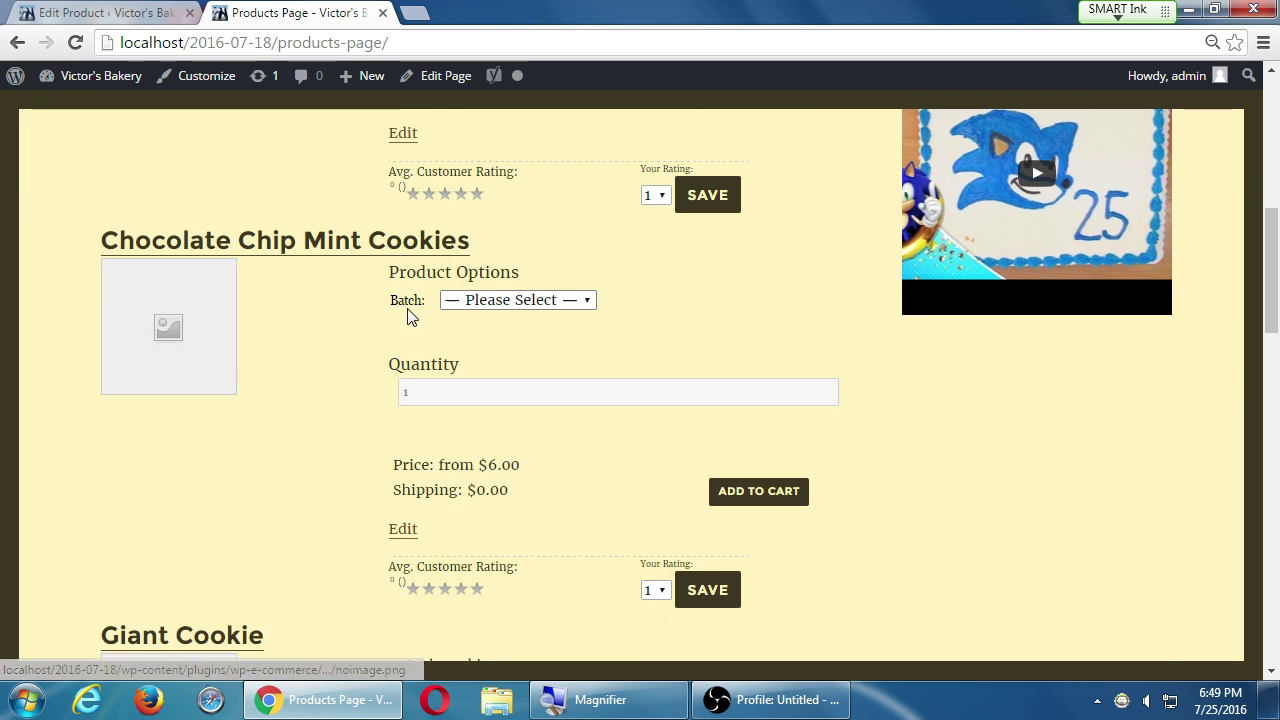
drag(409, 465, 531, 468)
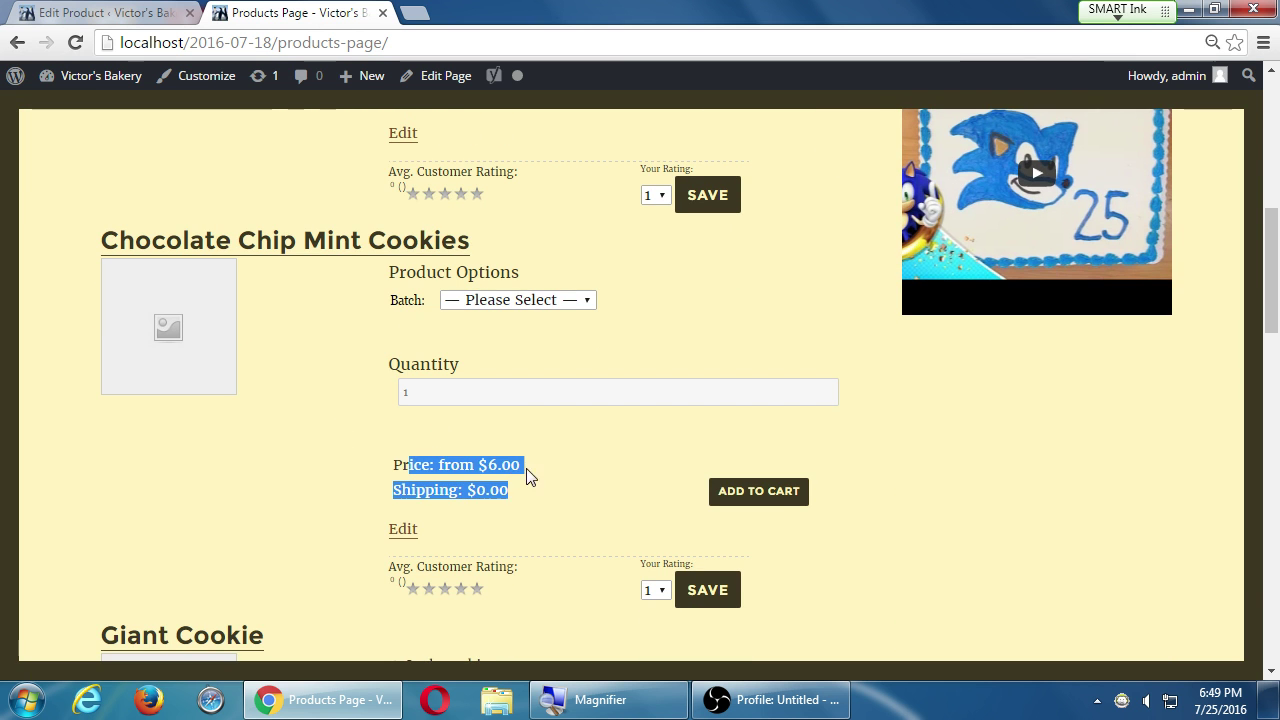
click(512, 465)
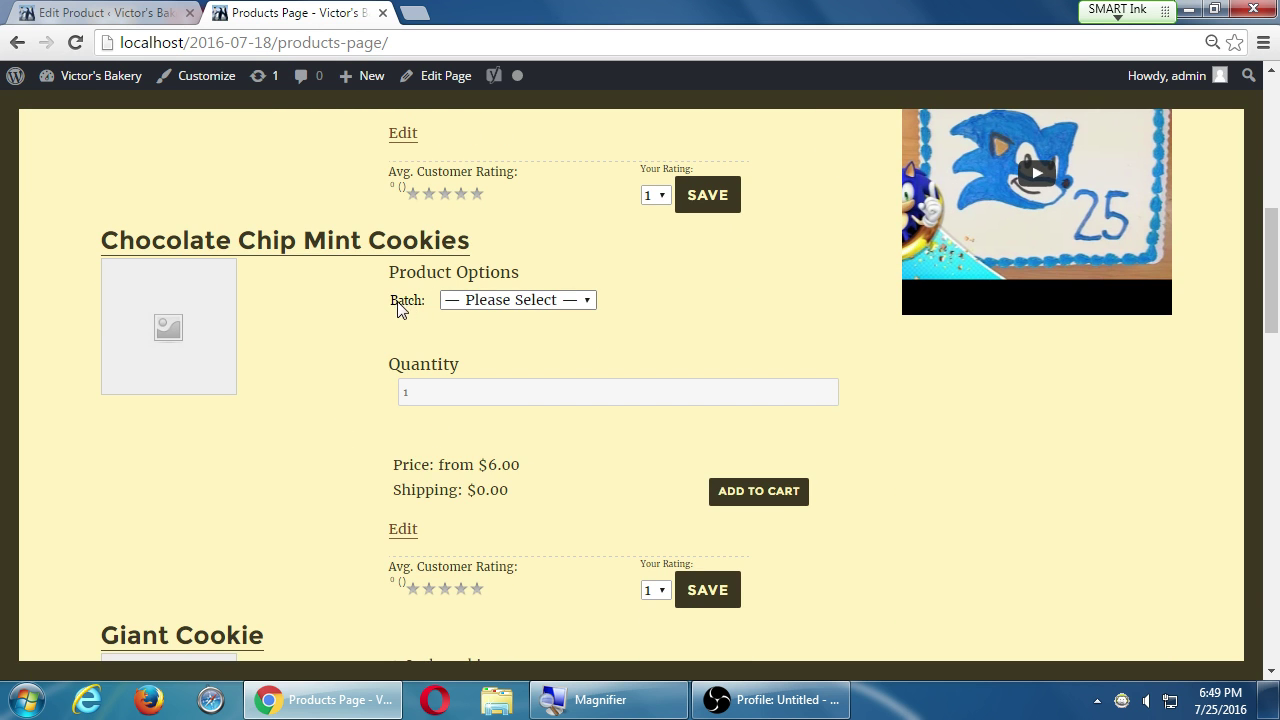
- Add the 1 Dozen batch of Chocolate Chip Mint Cookies to the cart and review the order at checkout
drag(396, 306, 424, 308)
click(475, 304)
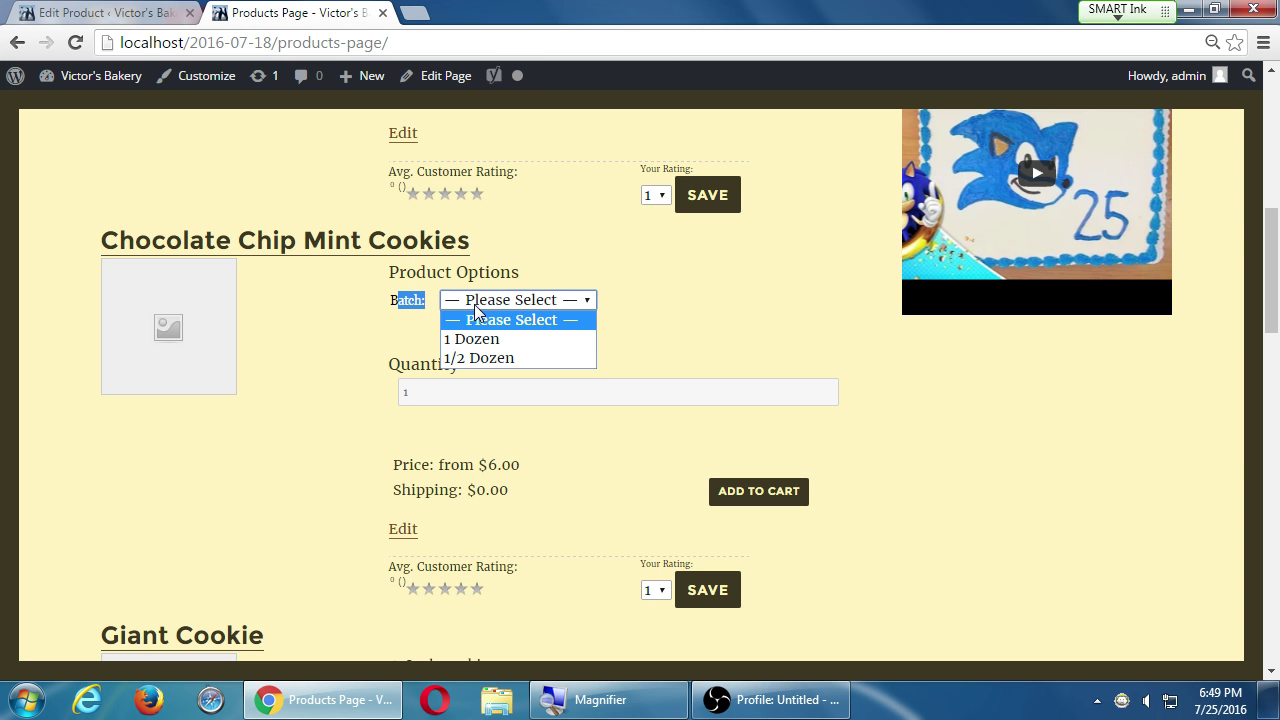
click(494, 340)
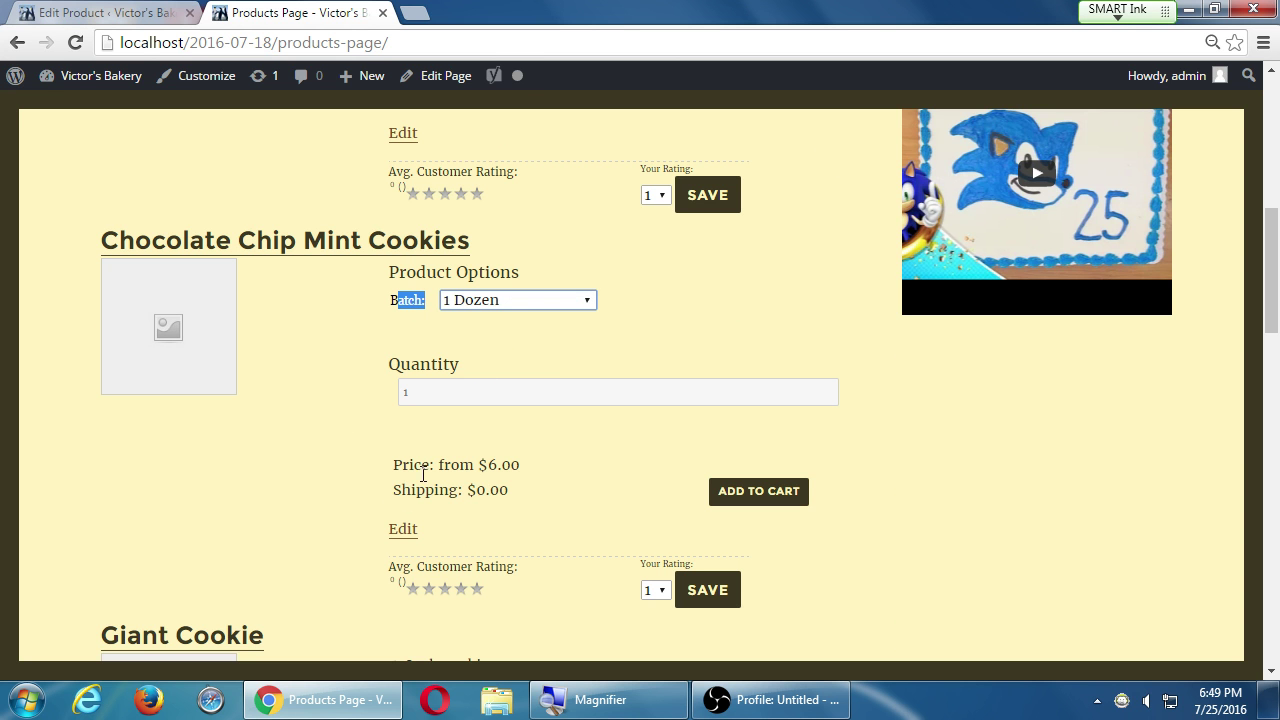
click(330, 409)
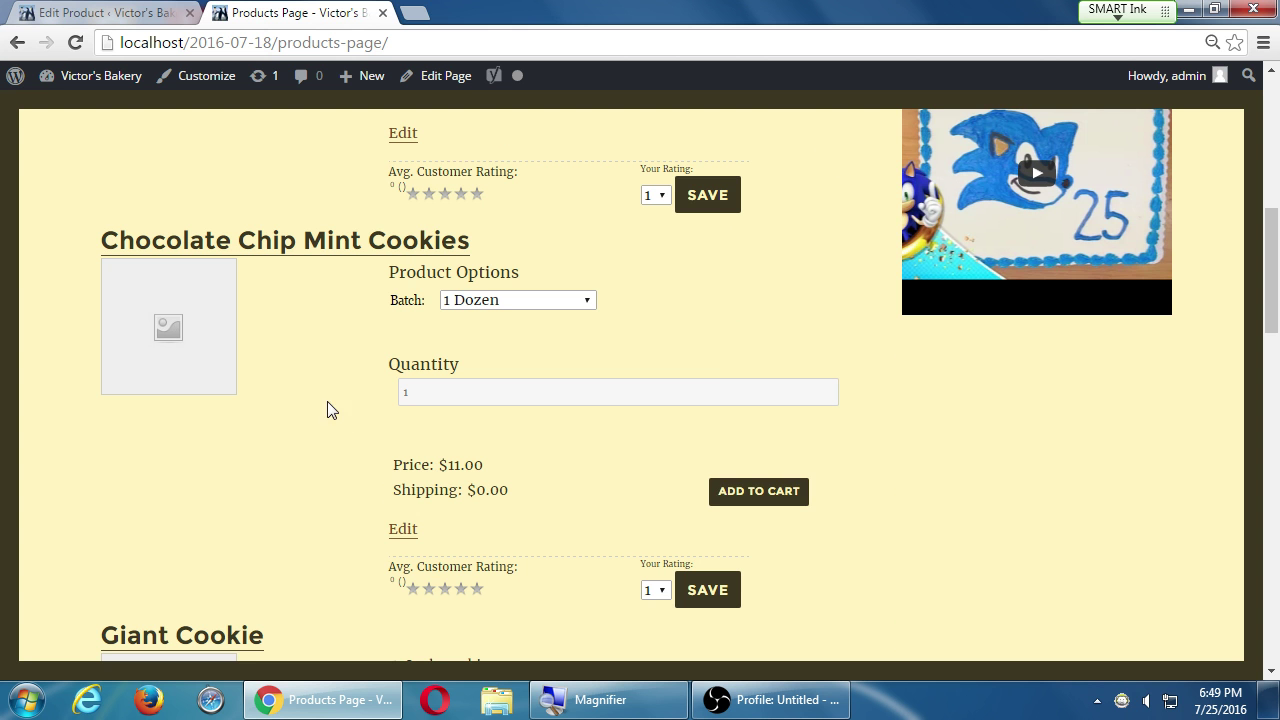
click(745, 494)
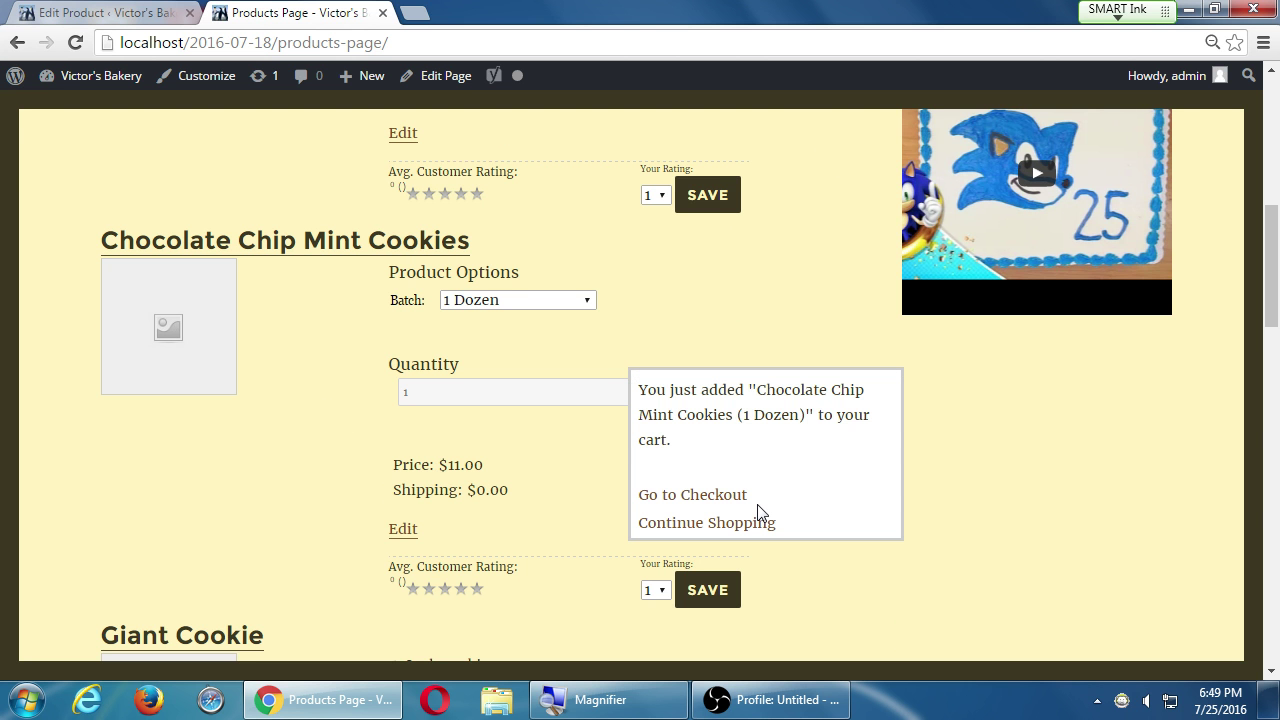
click(722, 496)
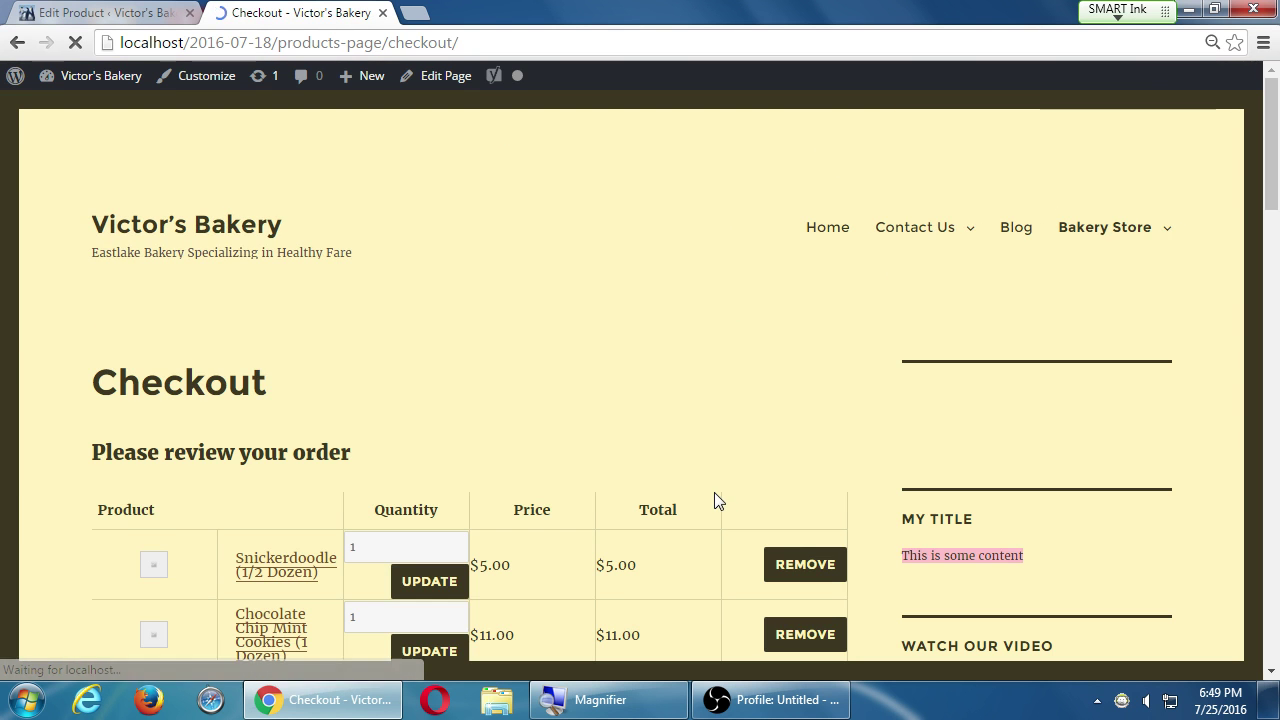
scroll(614, 563, down, 2)
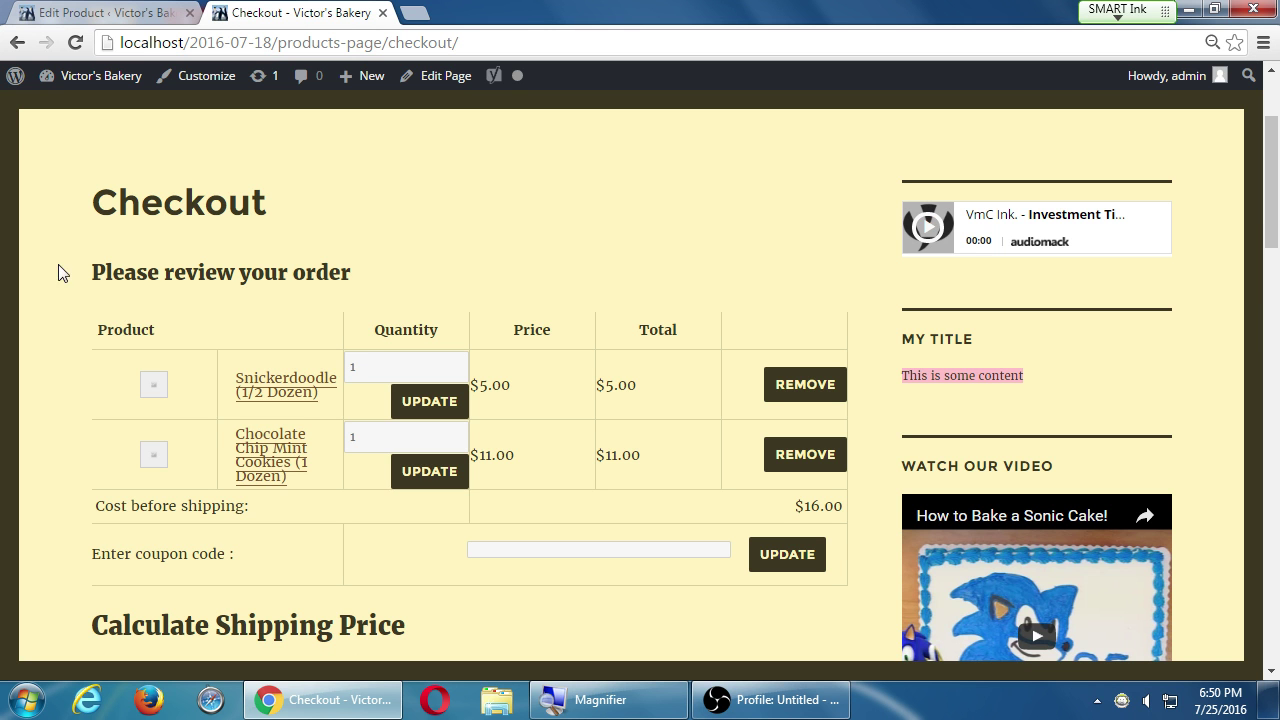
- Return to the WordPress admin and add a new product variation set named Sweetener
click(174, 11)
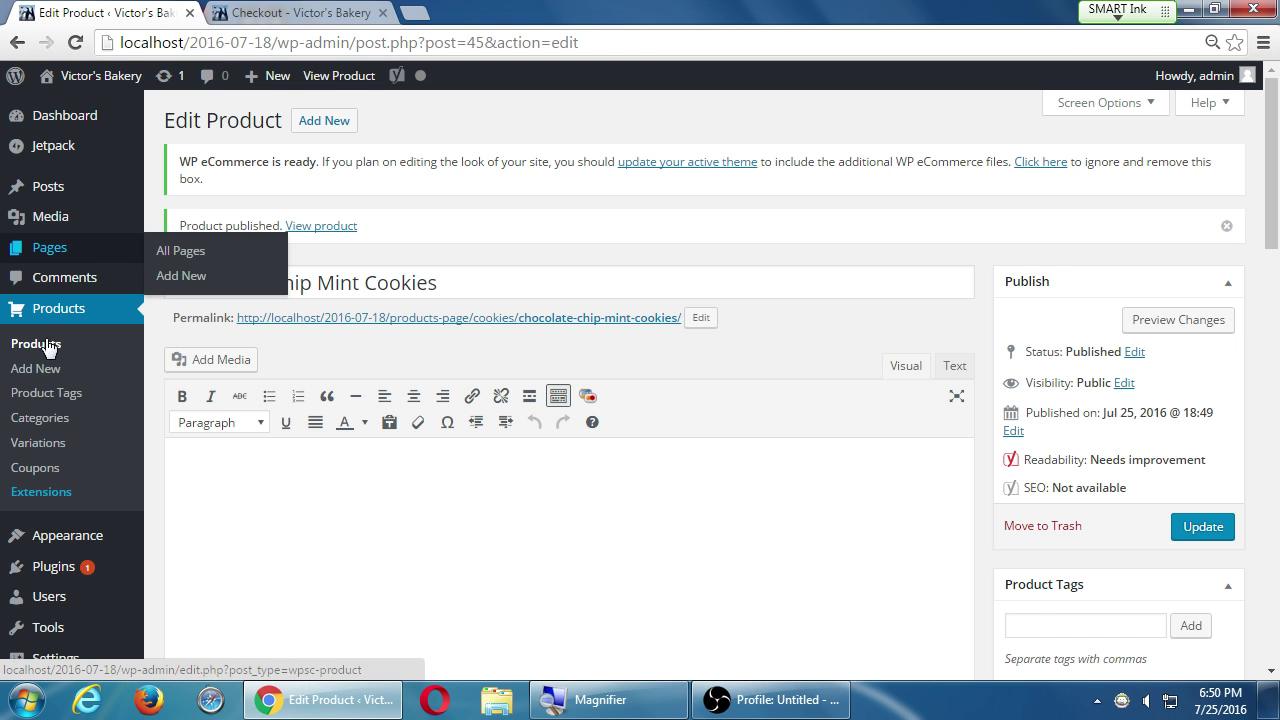
scroll(231, 504, down, 5)
scroll(231, 504, down, 6)
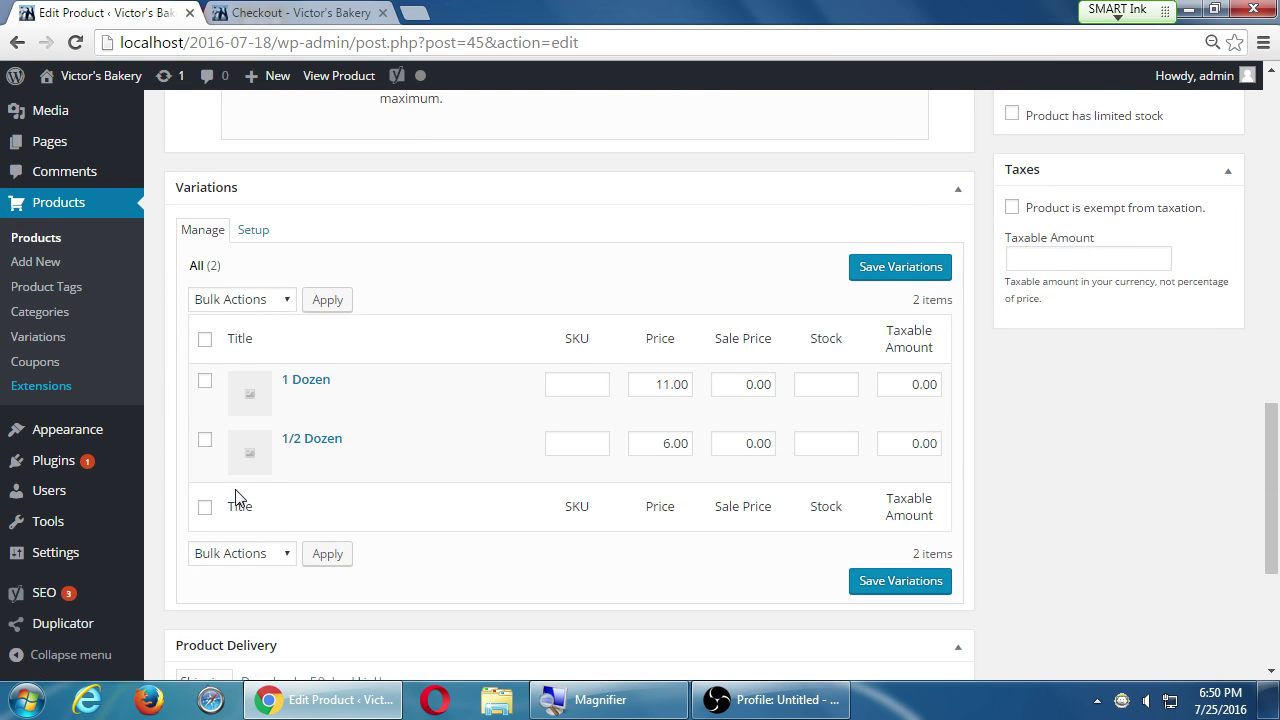
scroll(285, 461, up, 1)
scroll(280, 459, up, 10)
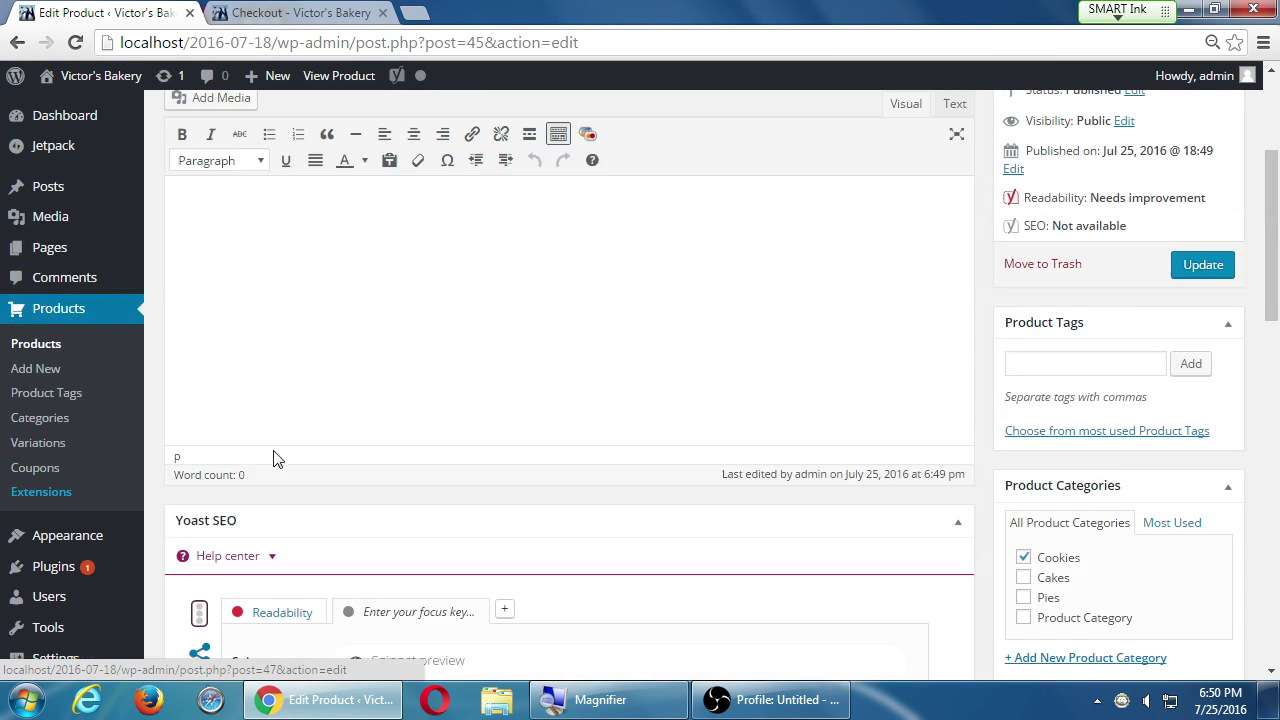
click(36, 443)
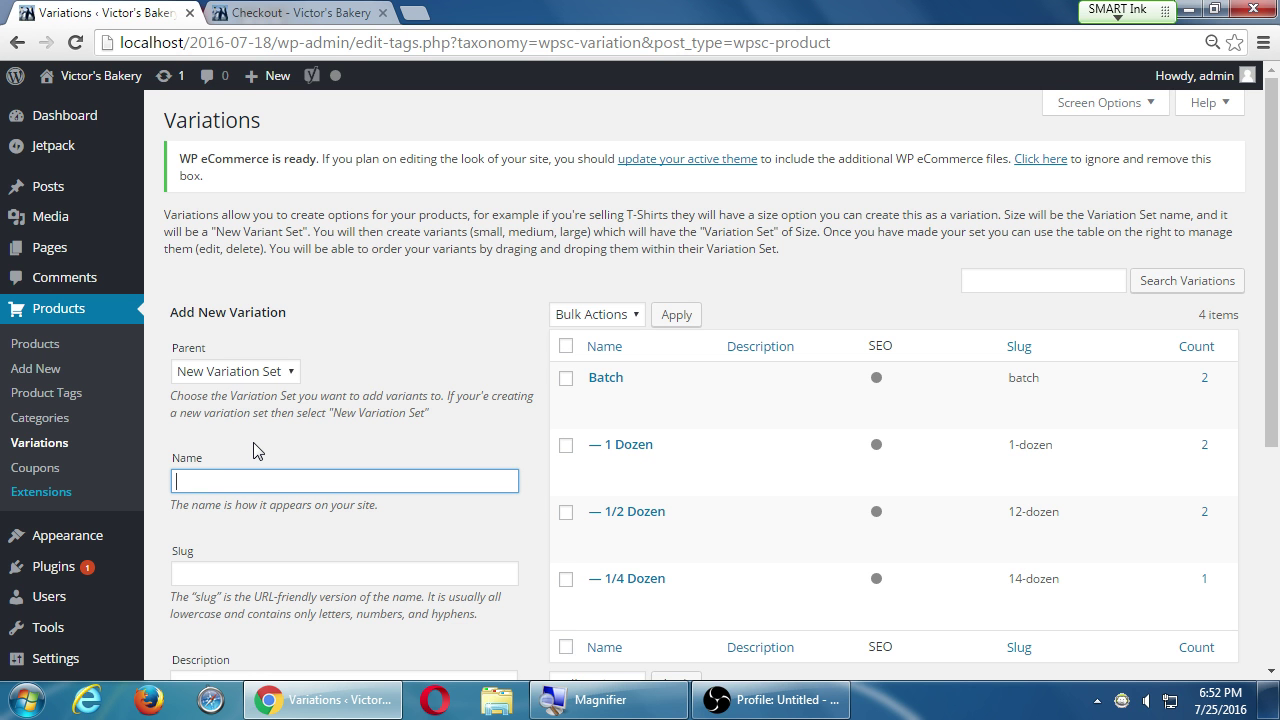
text(Sweetener)
scroll(306, 444, down, 2)
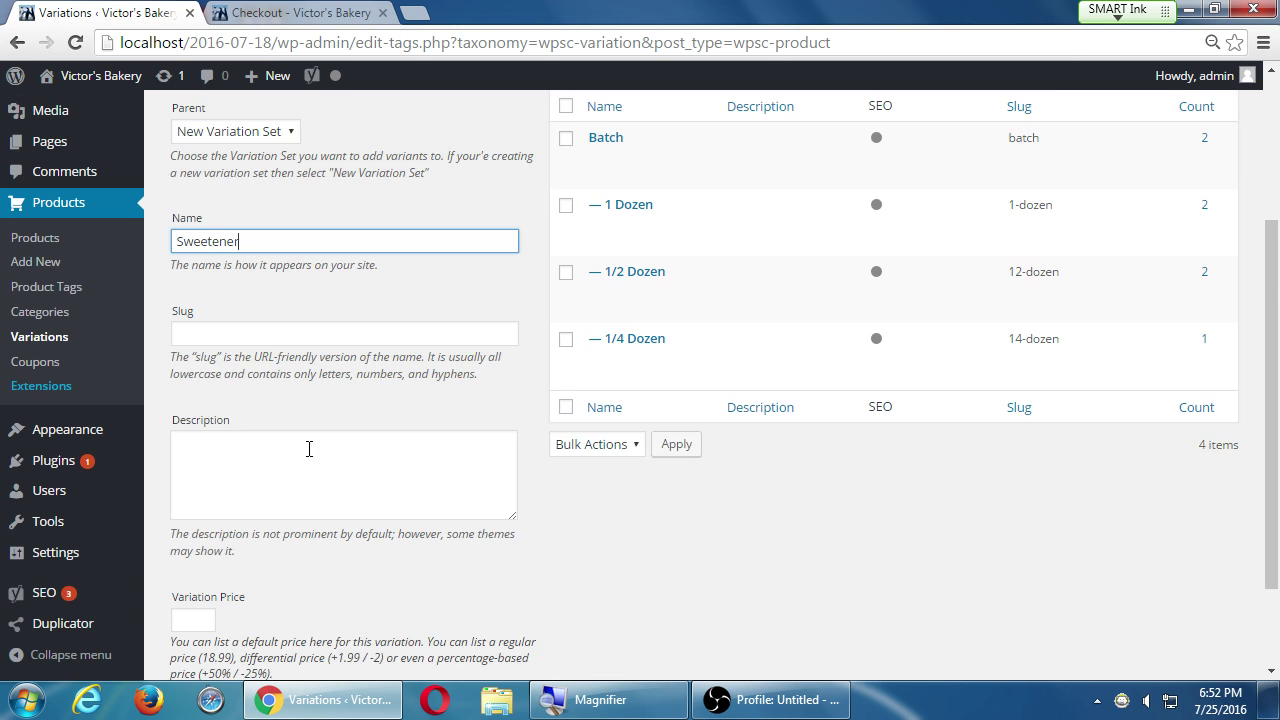
scroll(251, 563, down, 1)
click(245, 587)
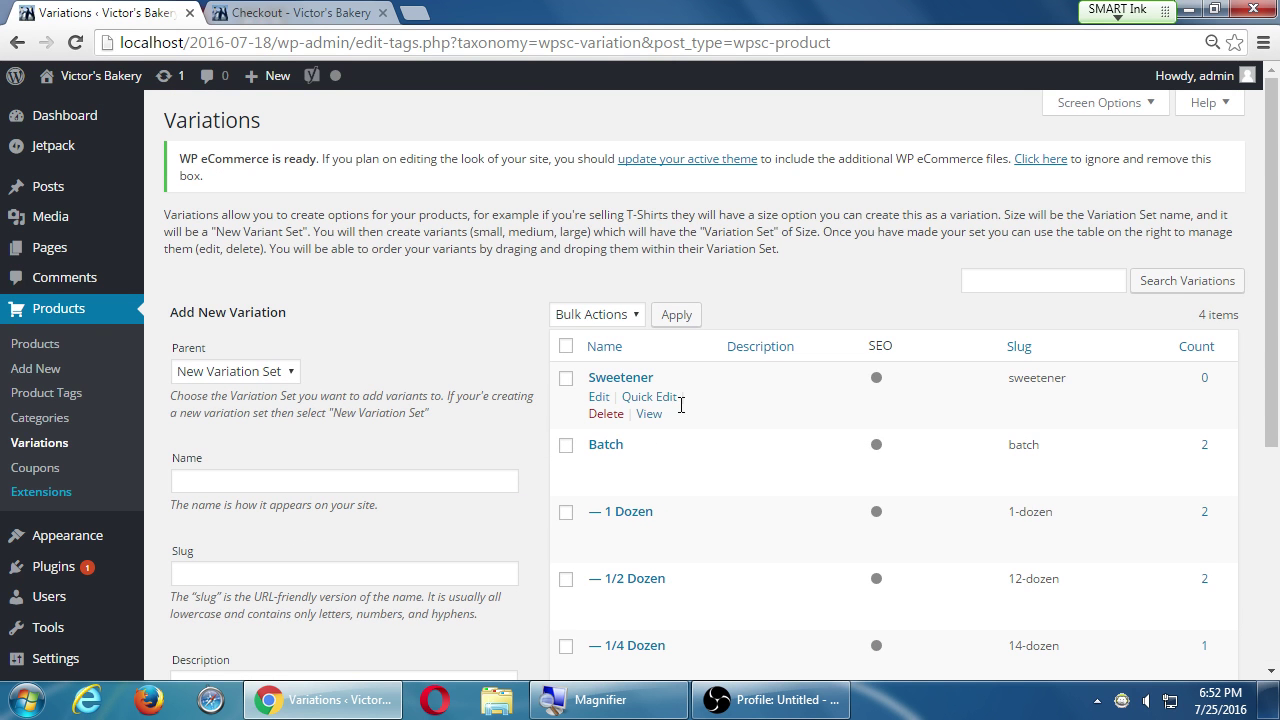
- Enter Sugar-free as the name of another new variation
click(262, 472)
text(Suger)
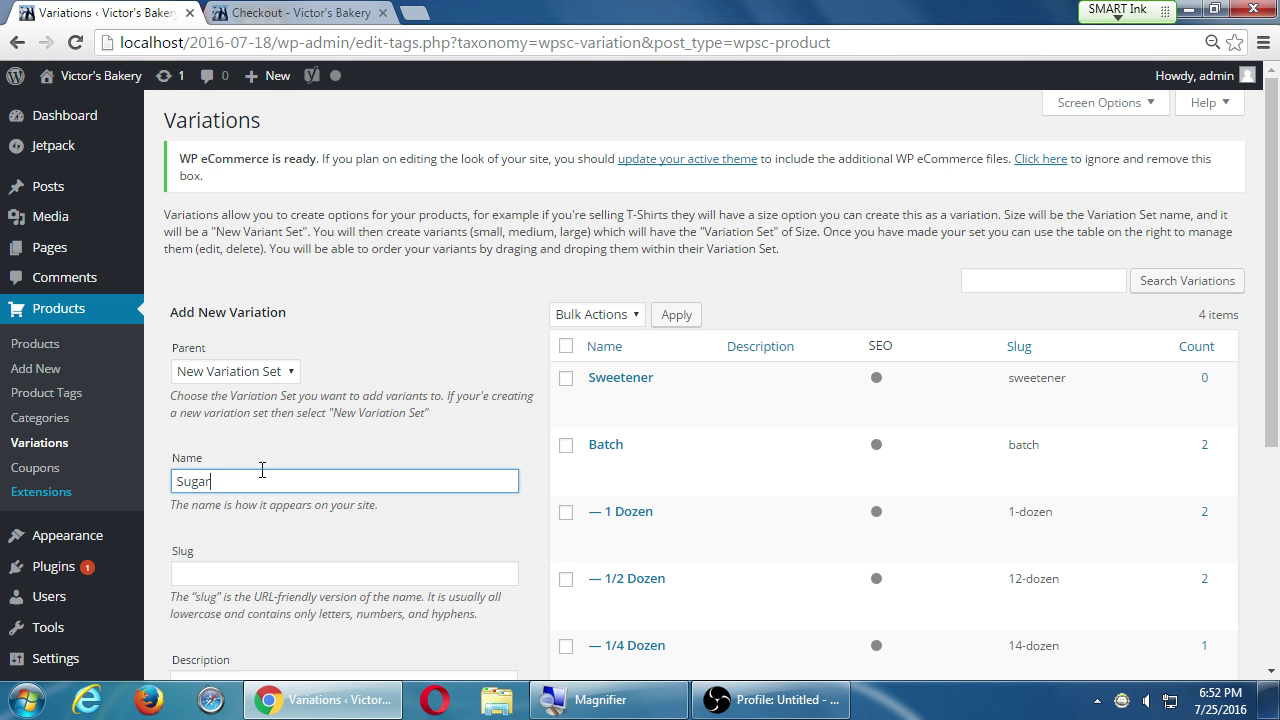
text(-free)
scroll(215, 472, down, 3)
scroll(223, 480, up, 3)
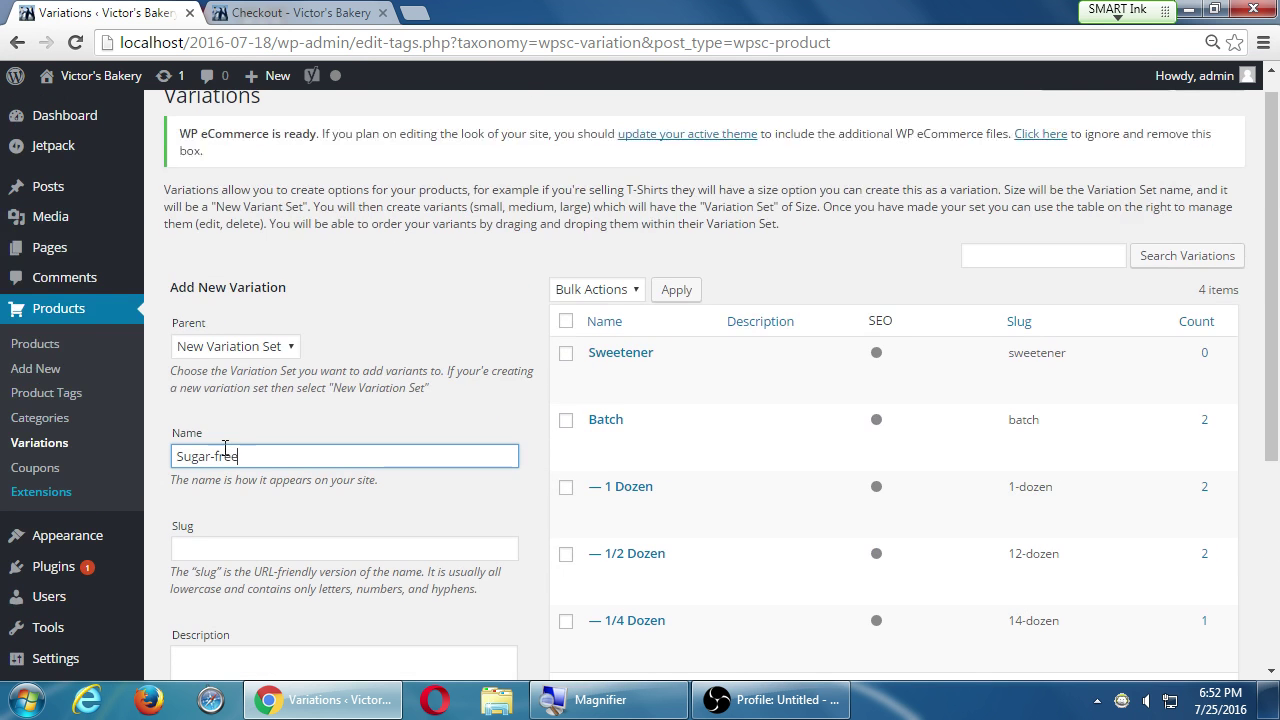
- Assign the Sugar-free variation to the Sweetener parent set and add it
key(super+plus)
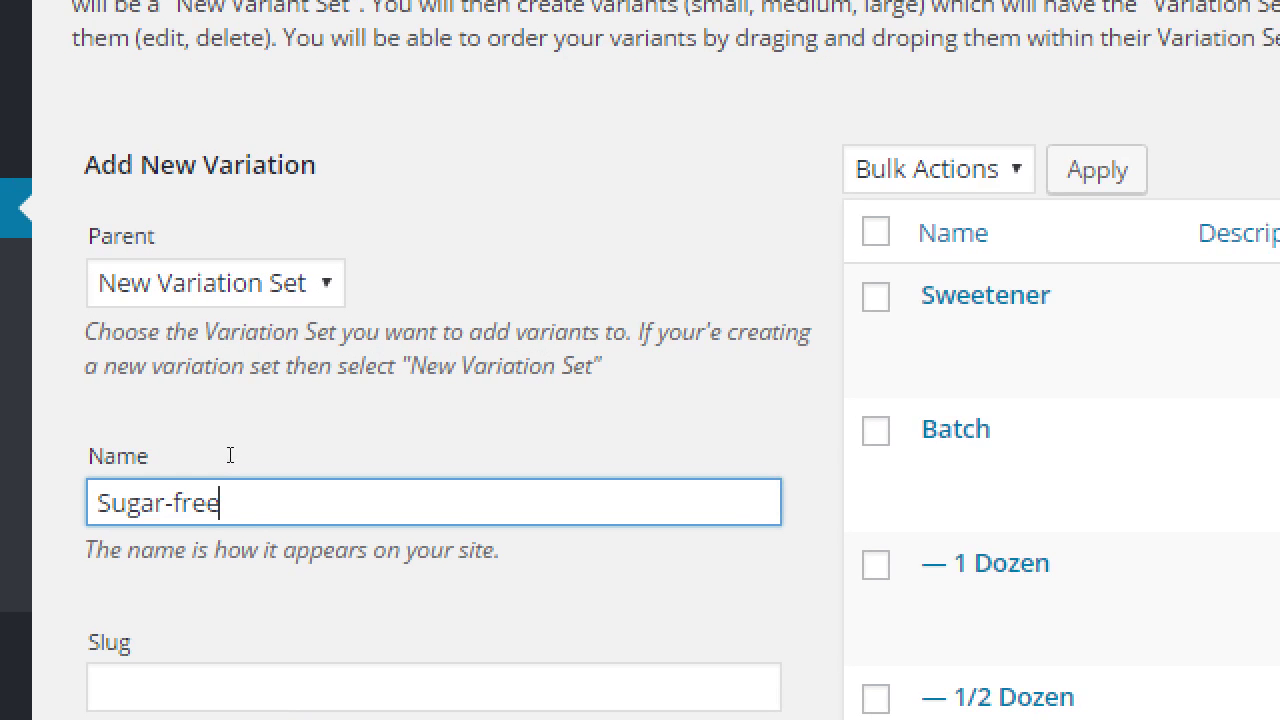
click(250, 283)
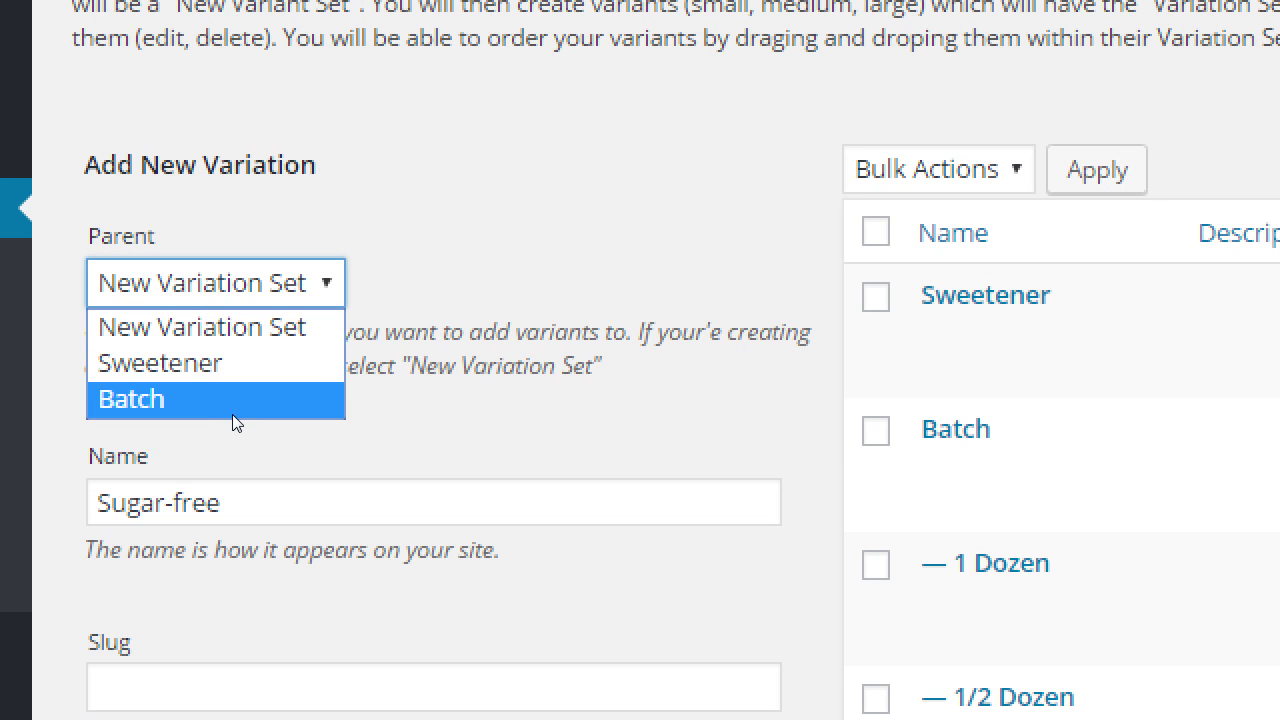
key(Up)
key(Return)
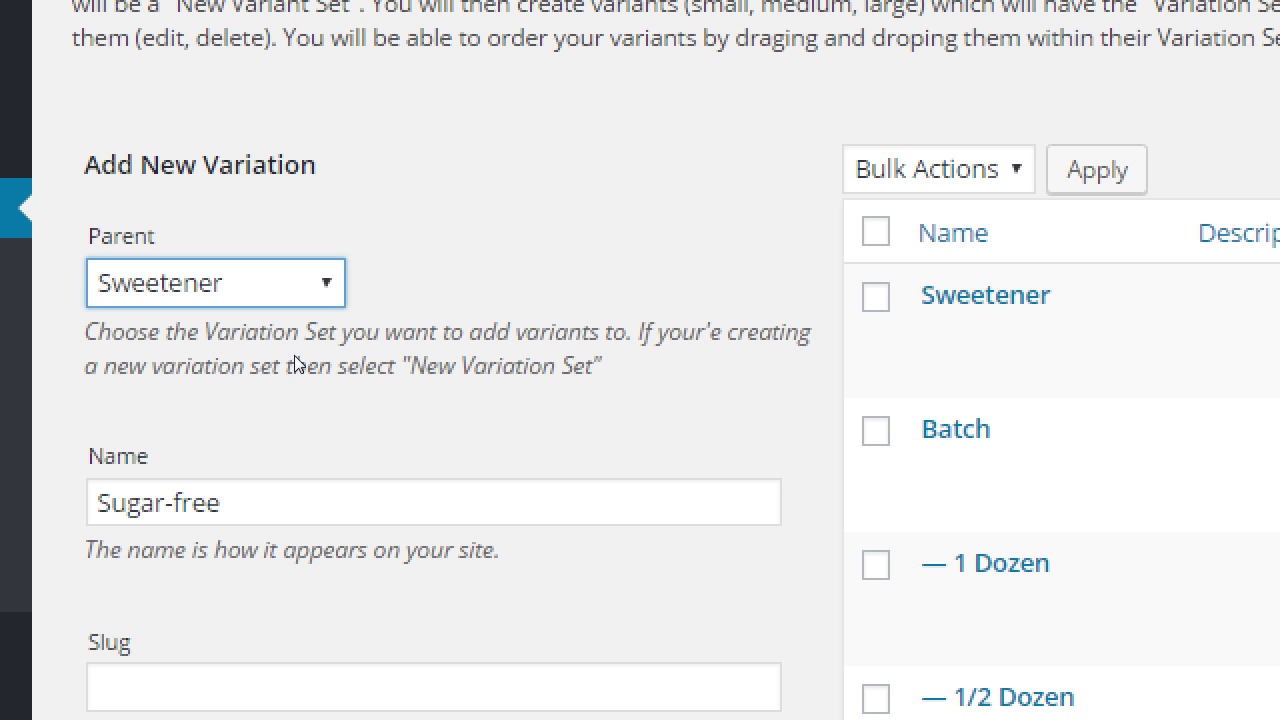
click(183, 457)
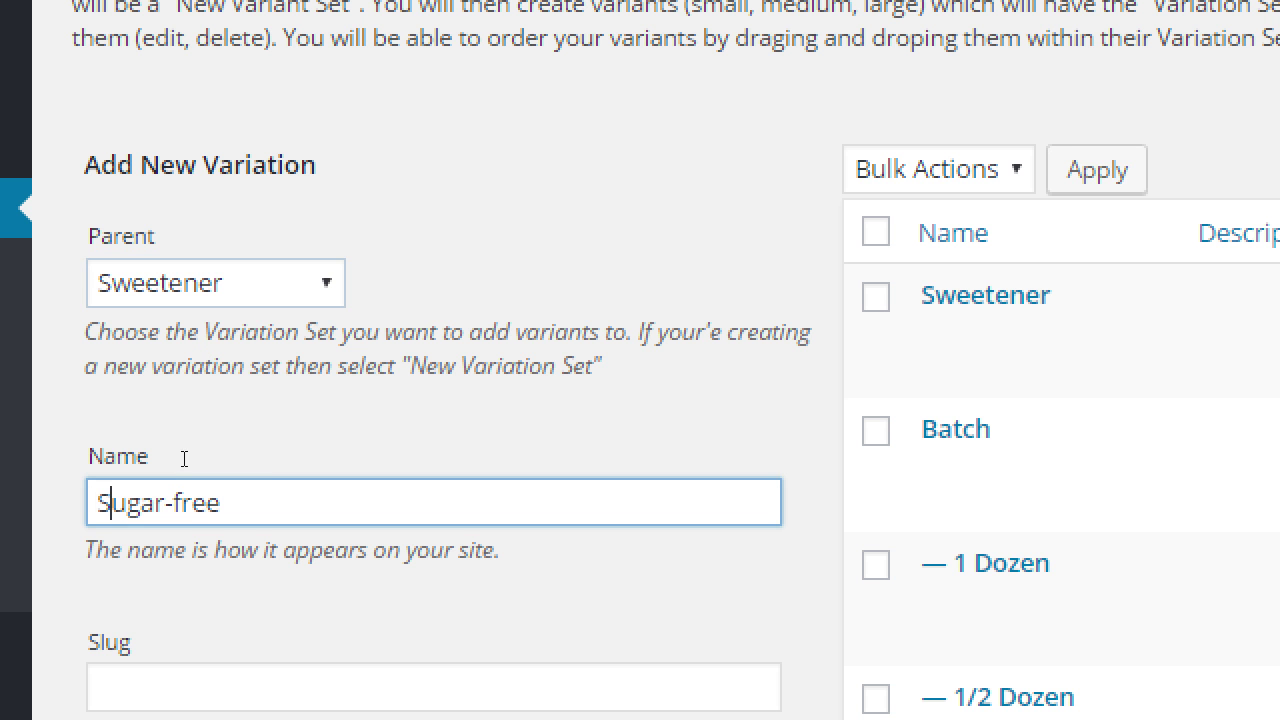
key(shift+End)
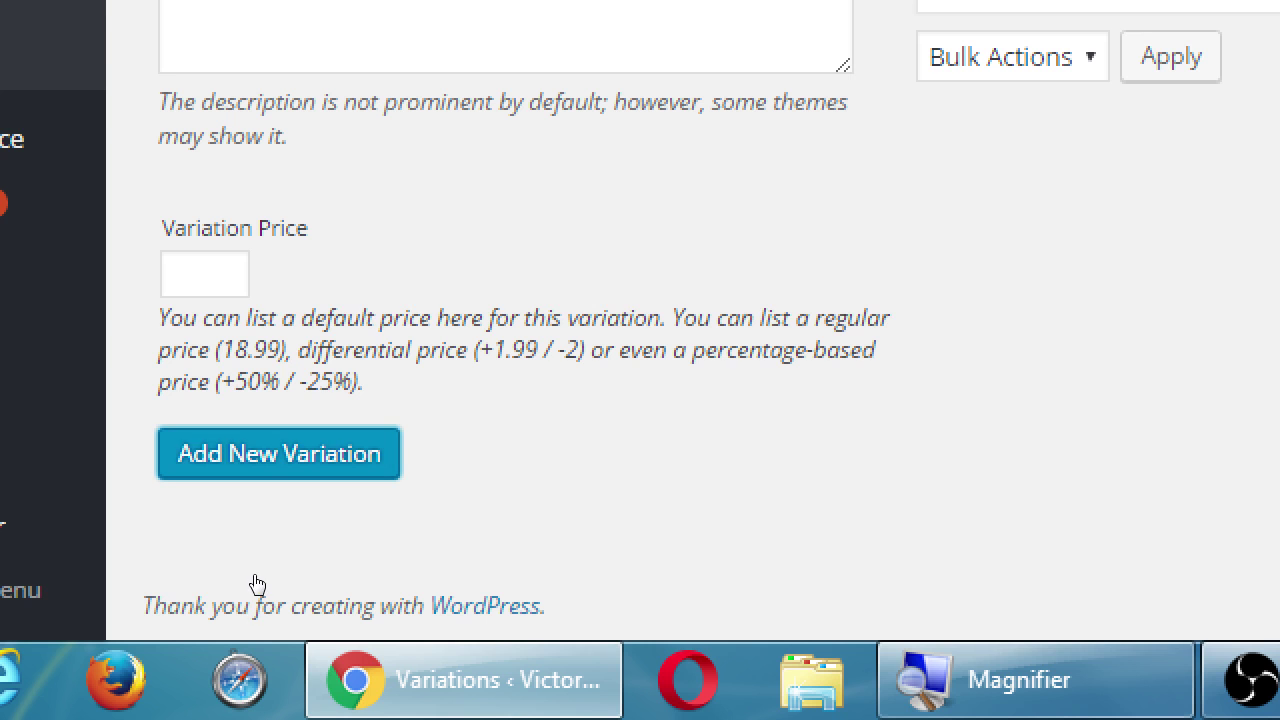
click(371, 454)
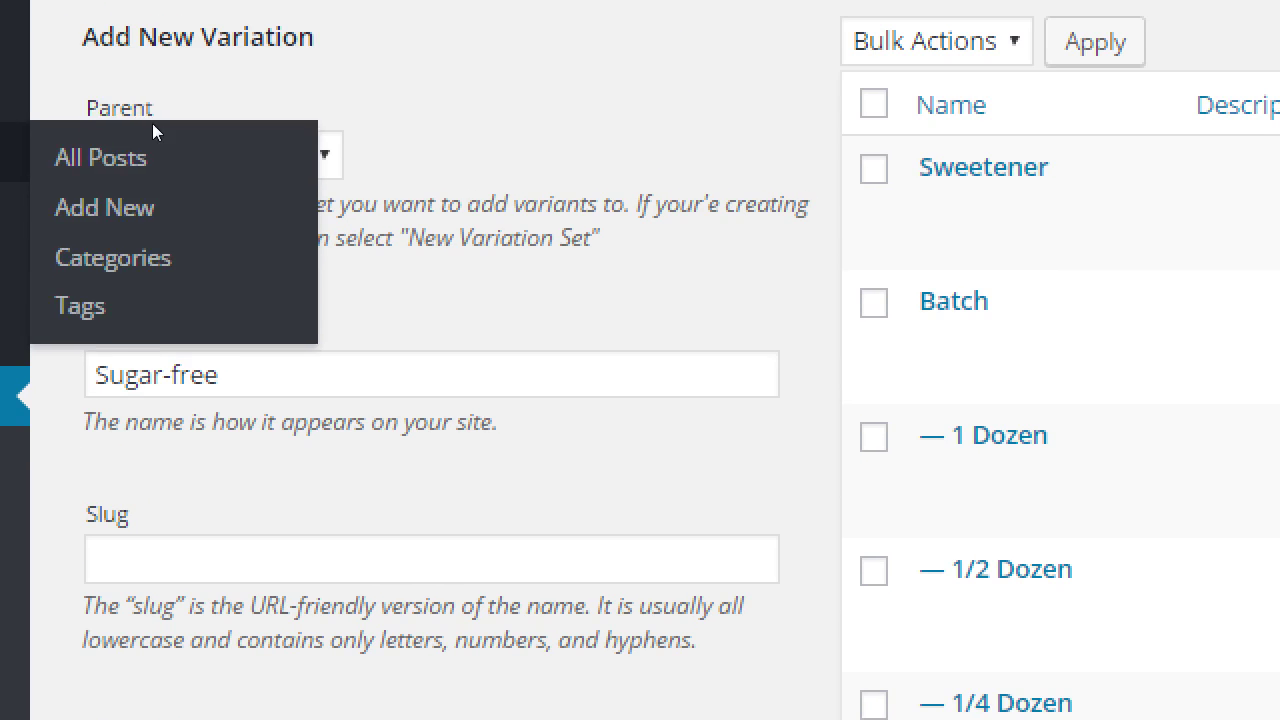
scroll(257, 446, down, 3)
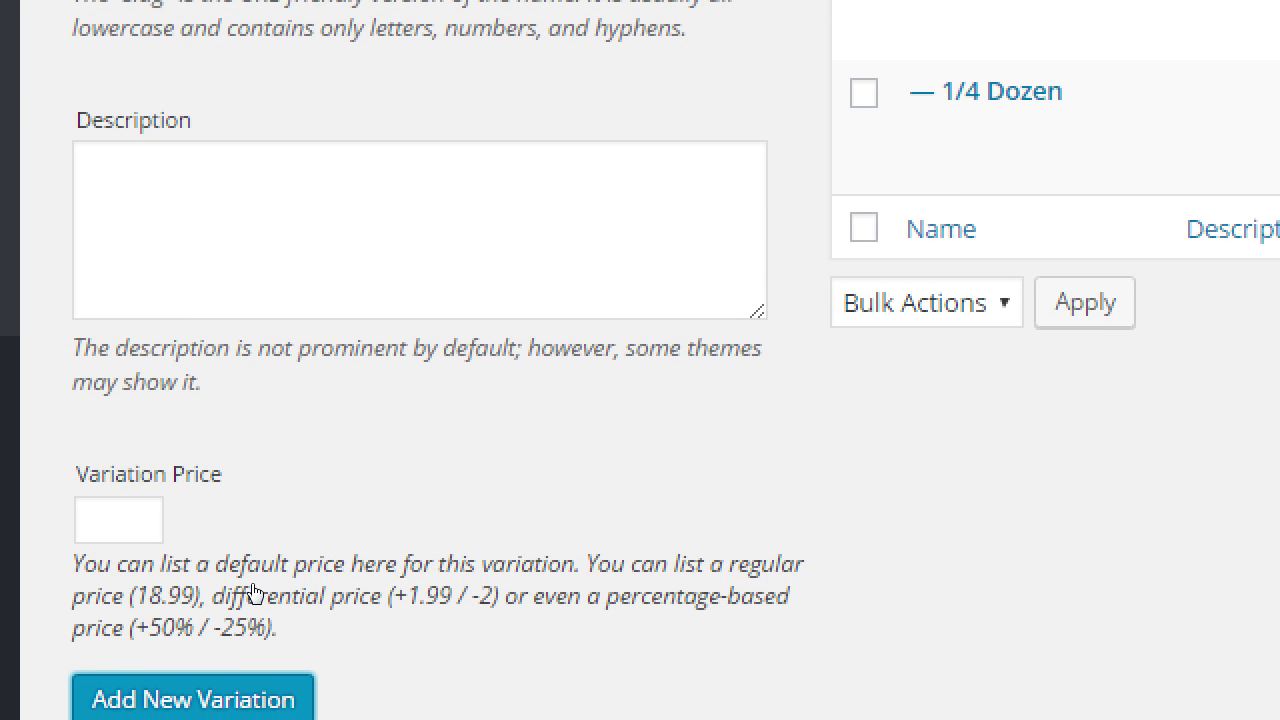
scroll(380, 491, up, 8)
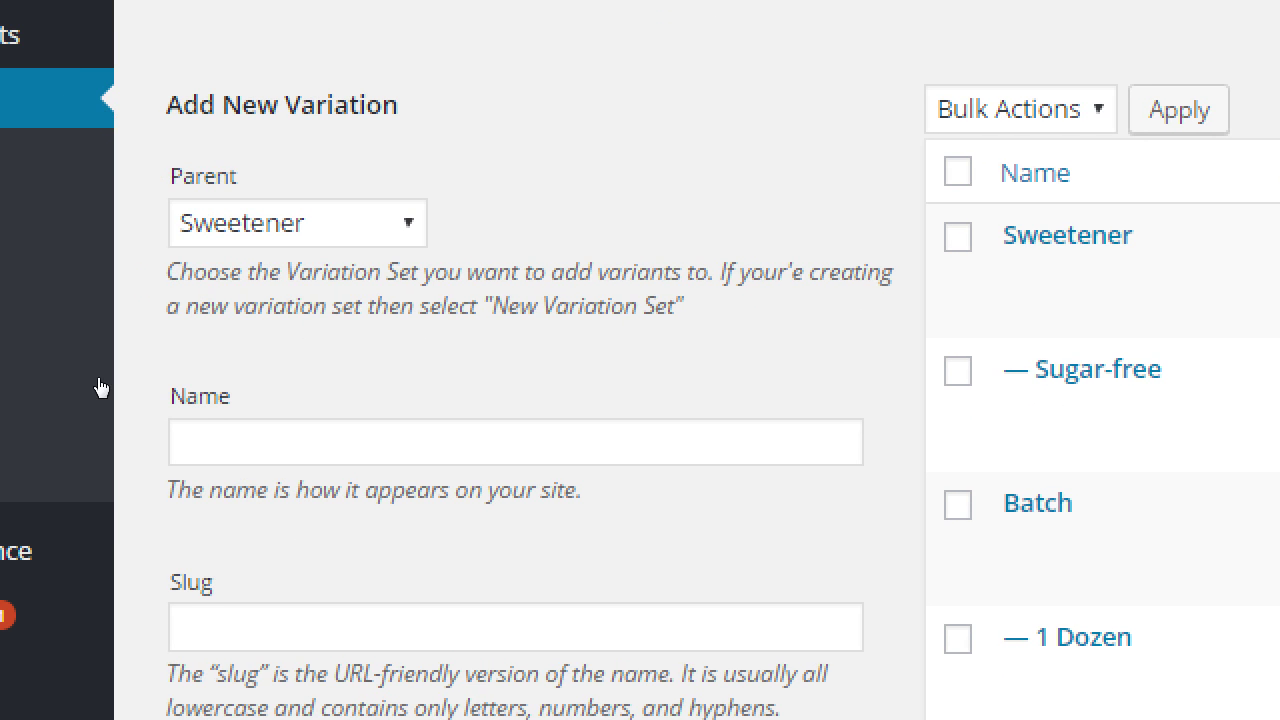
- Add a variation named Regular Sugar under the Sweetener set
click(120, 437)
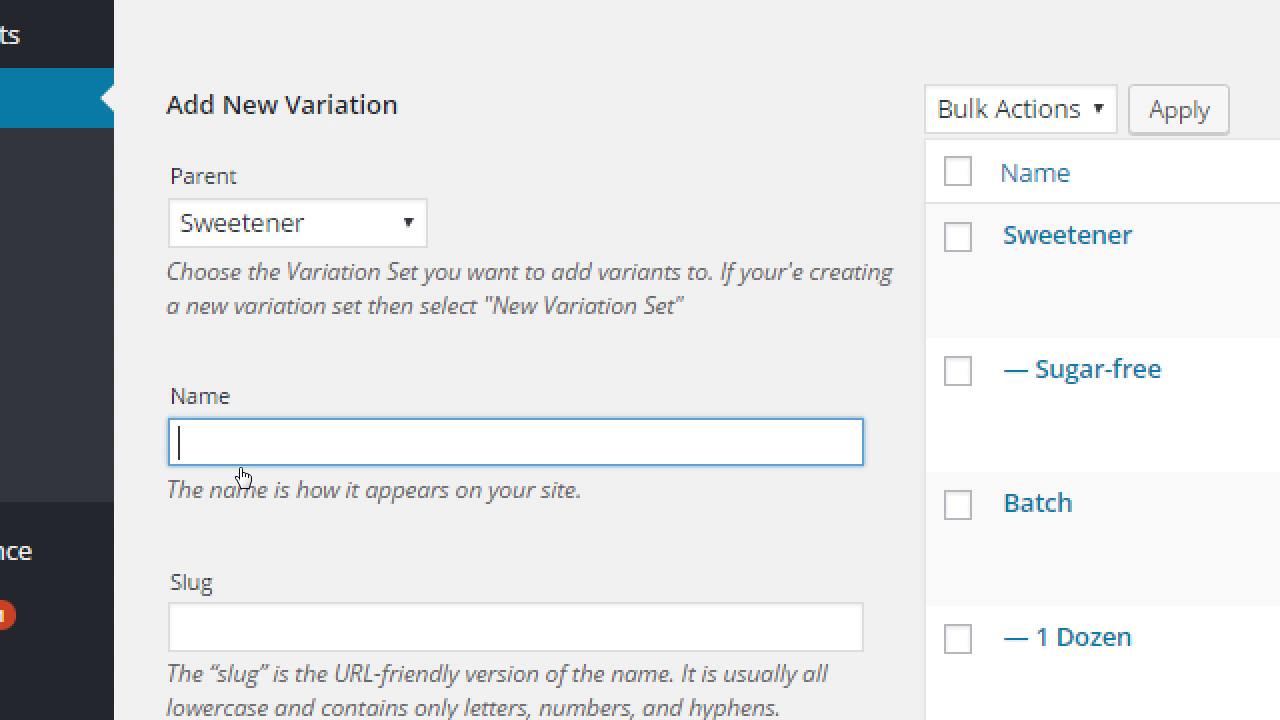
text(Regular Sugar)
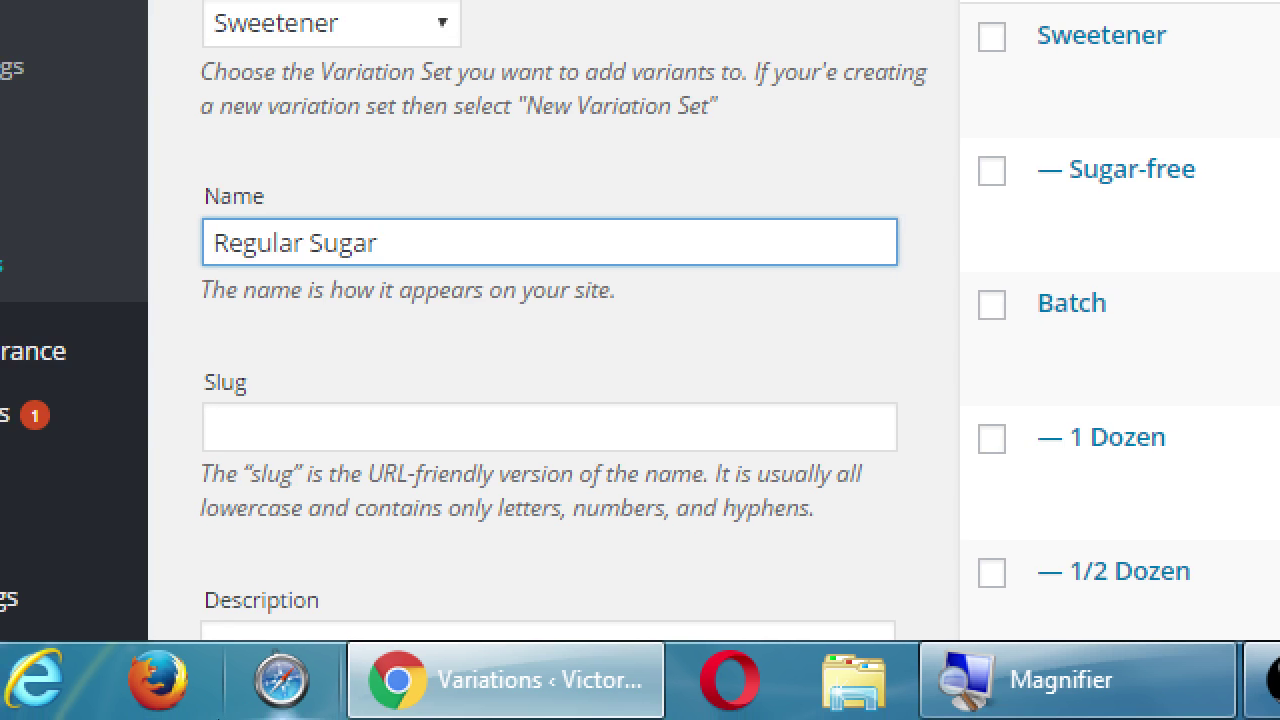
scroll(202, 612, down, 3)
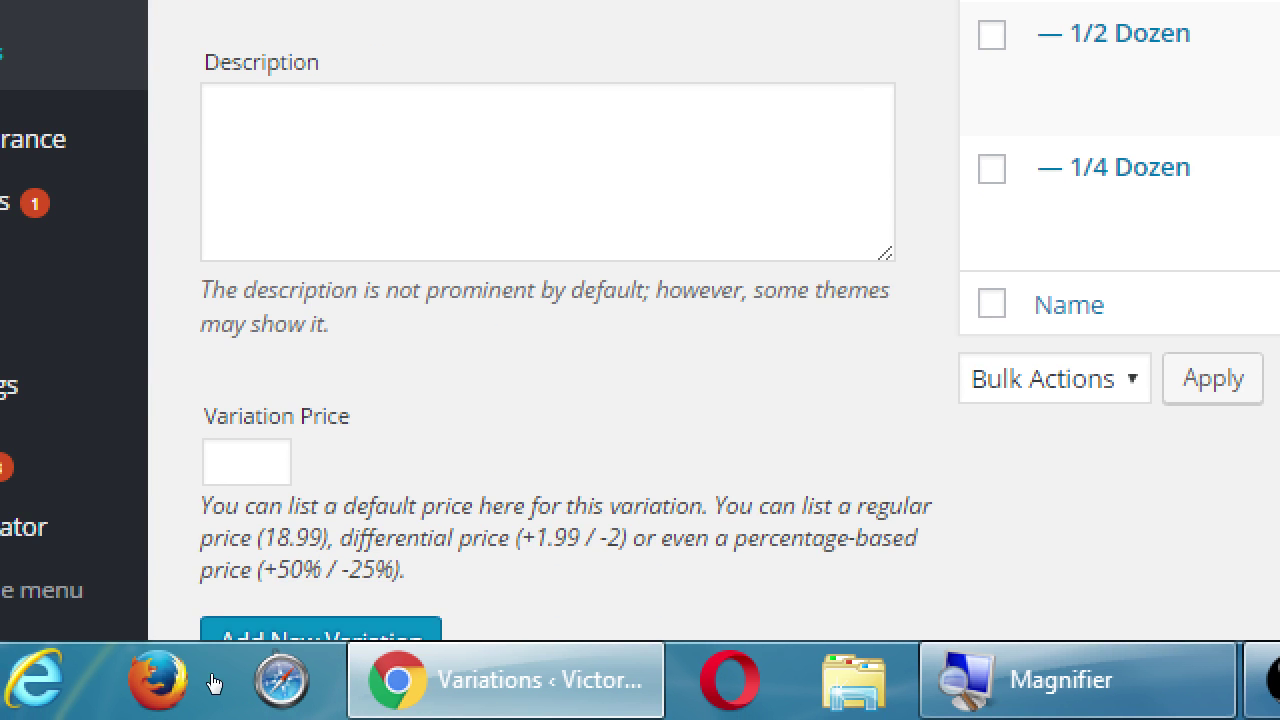
key(Return)
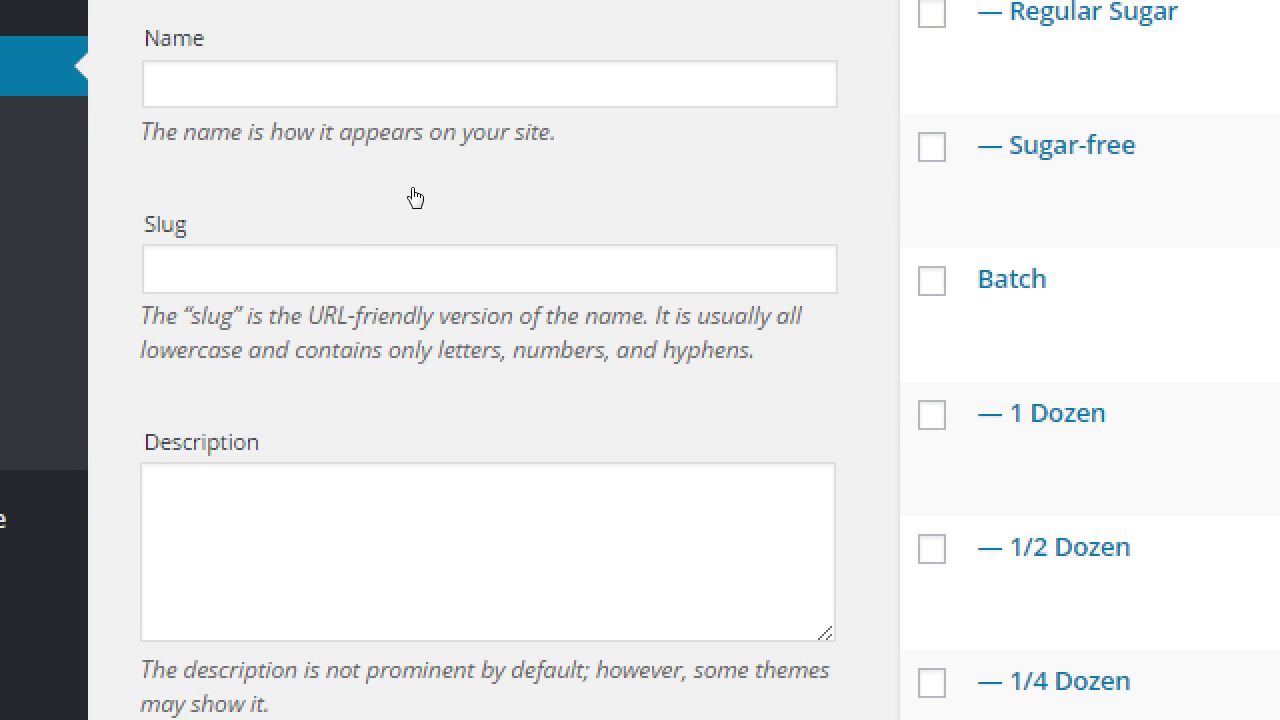
- Add a variation named Brown Sugar under the Sweetener set
scroll(386, 271, up, 2)
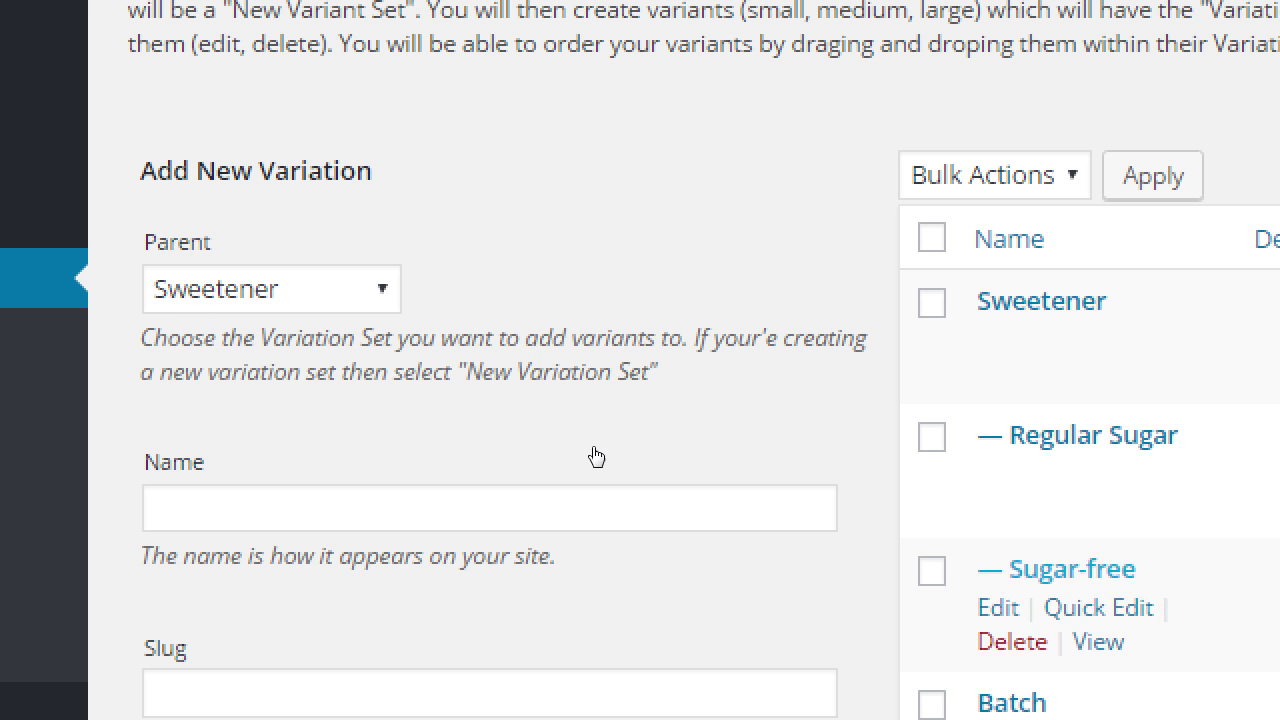
click(323, 425)
text(Br)
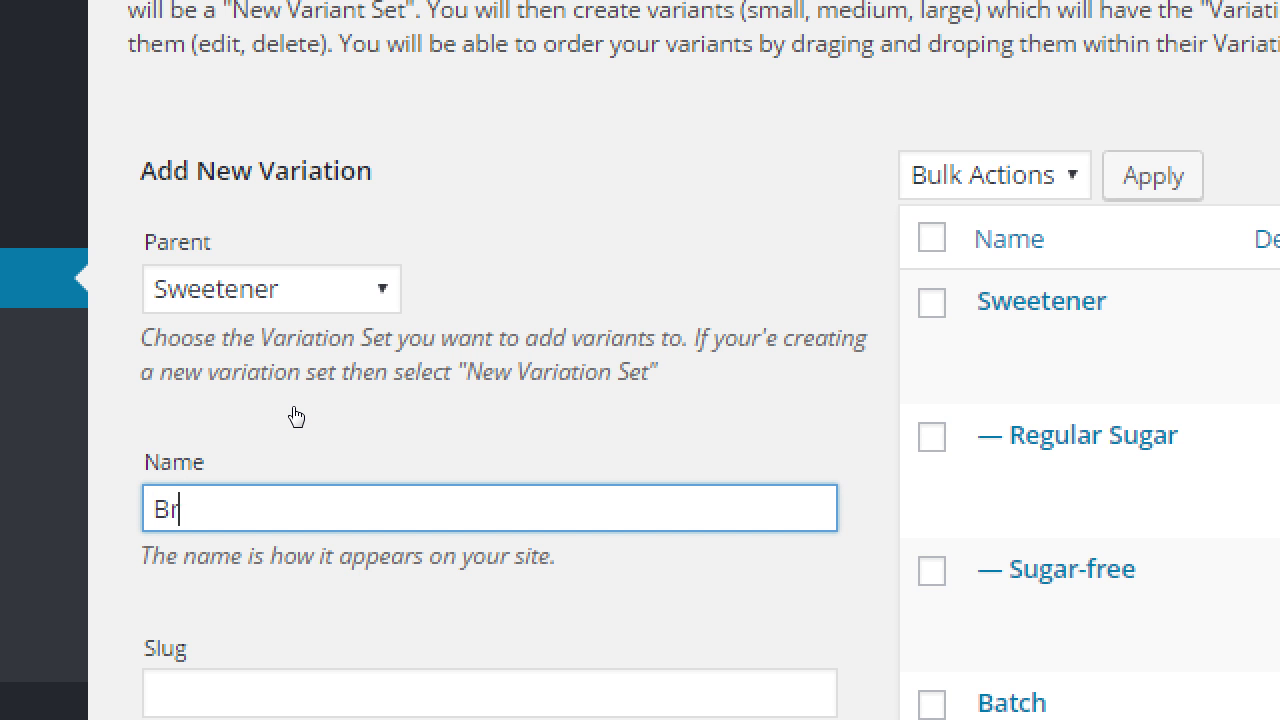
text(own Sugar)
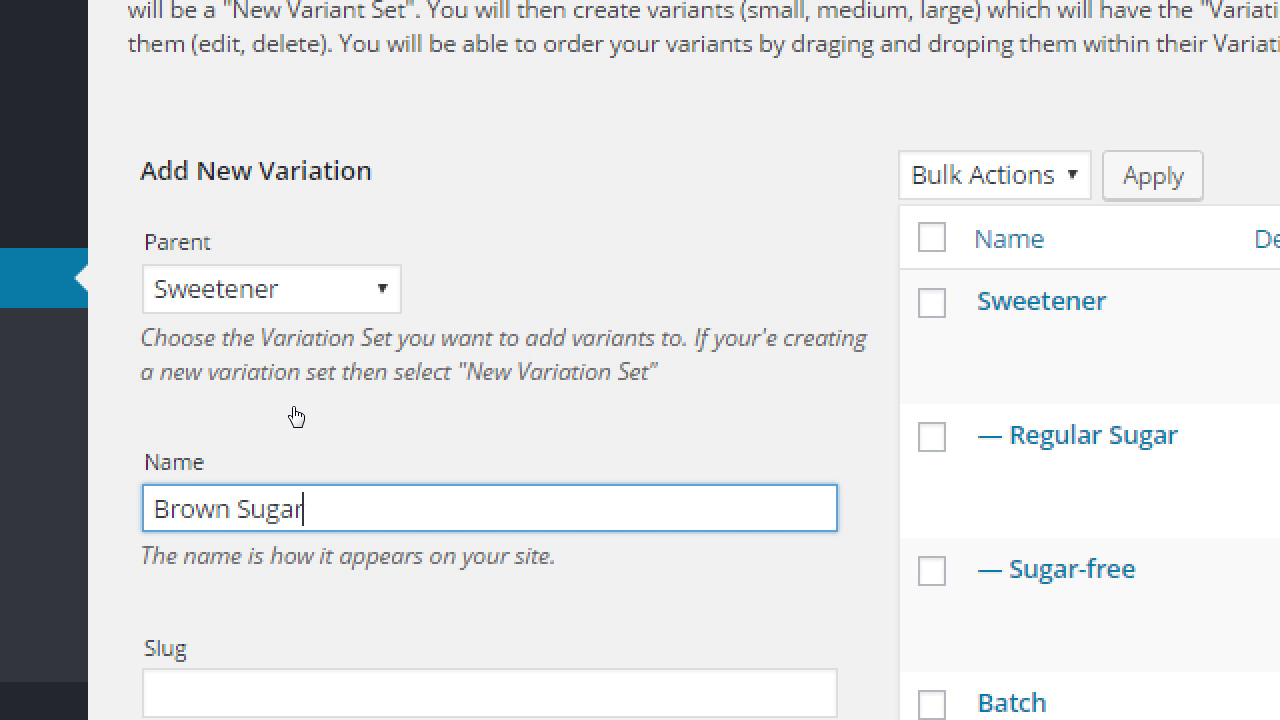
scroll(296, 416, down, 6)
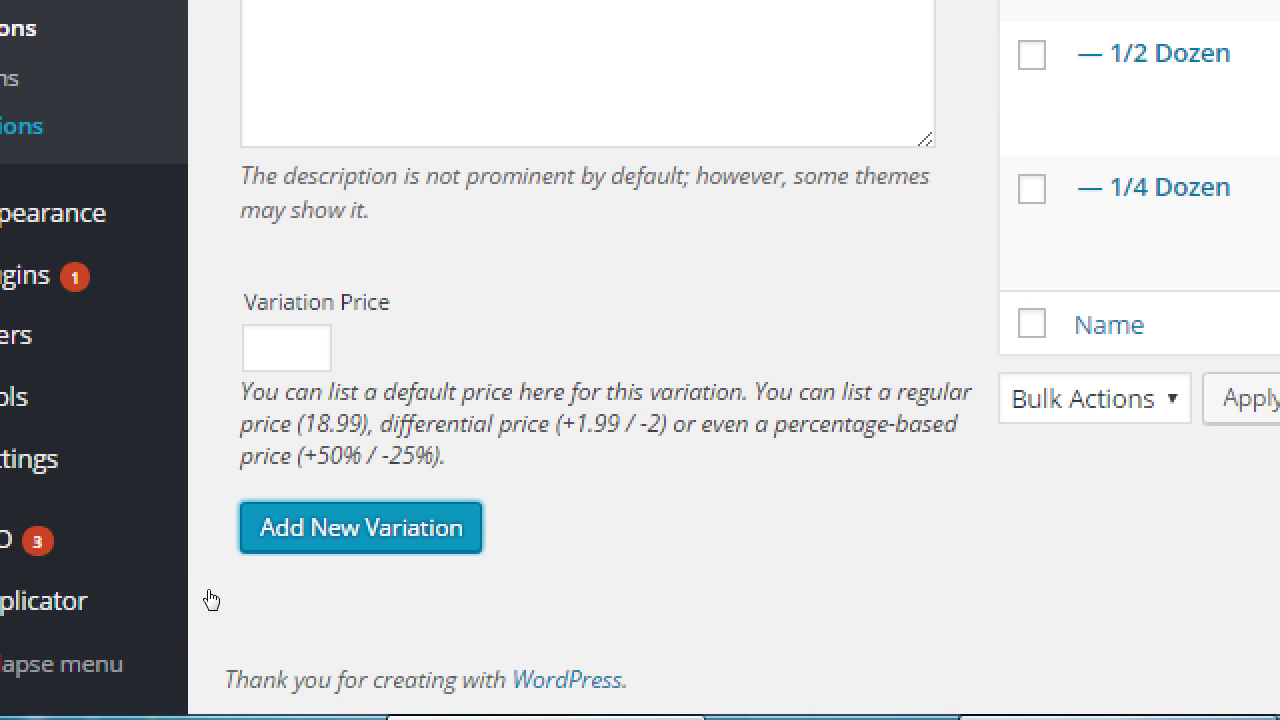
key(Return)
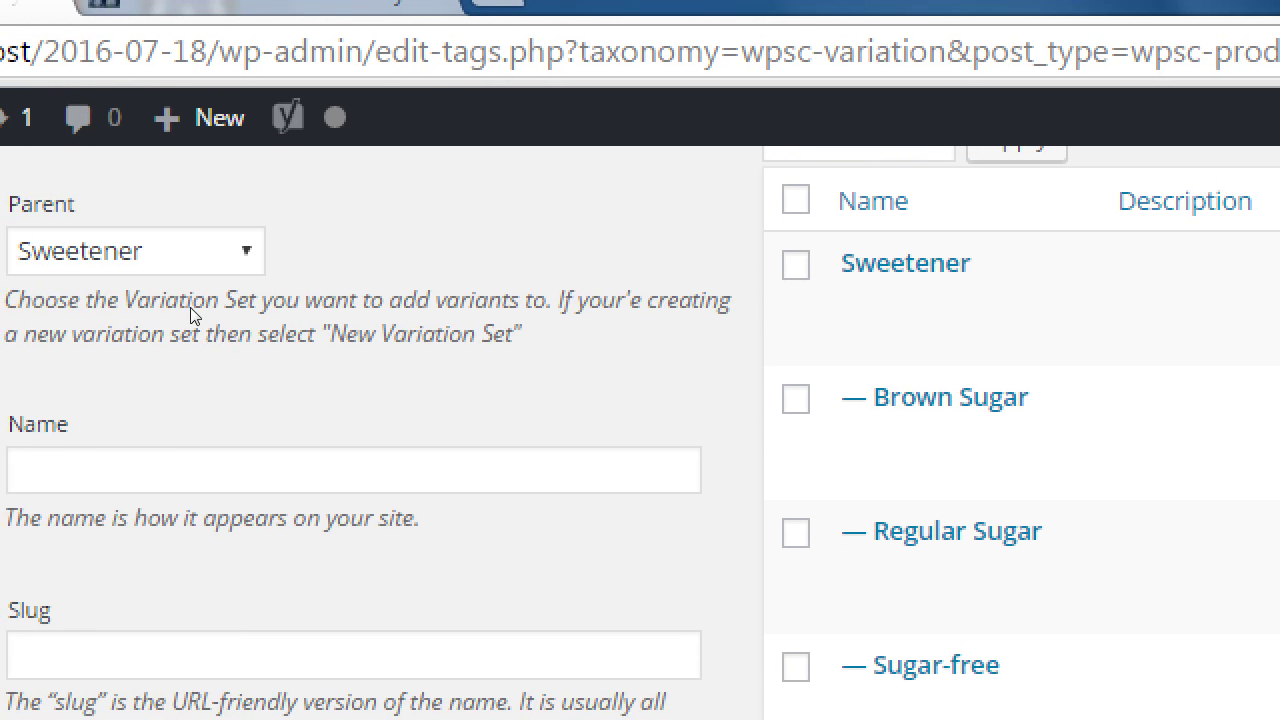
- Create a new variation set named Frosting
click(252, 248)
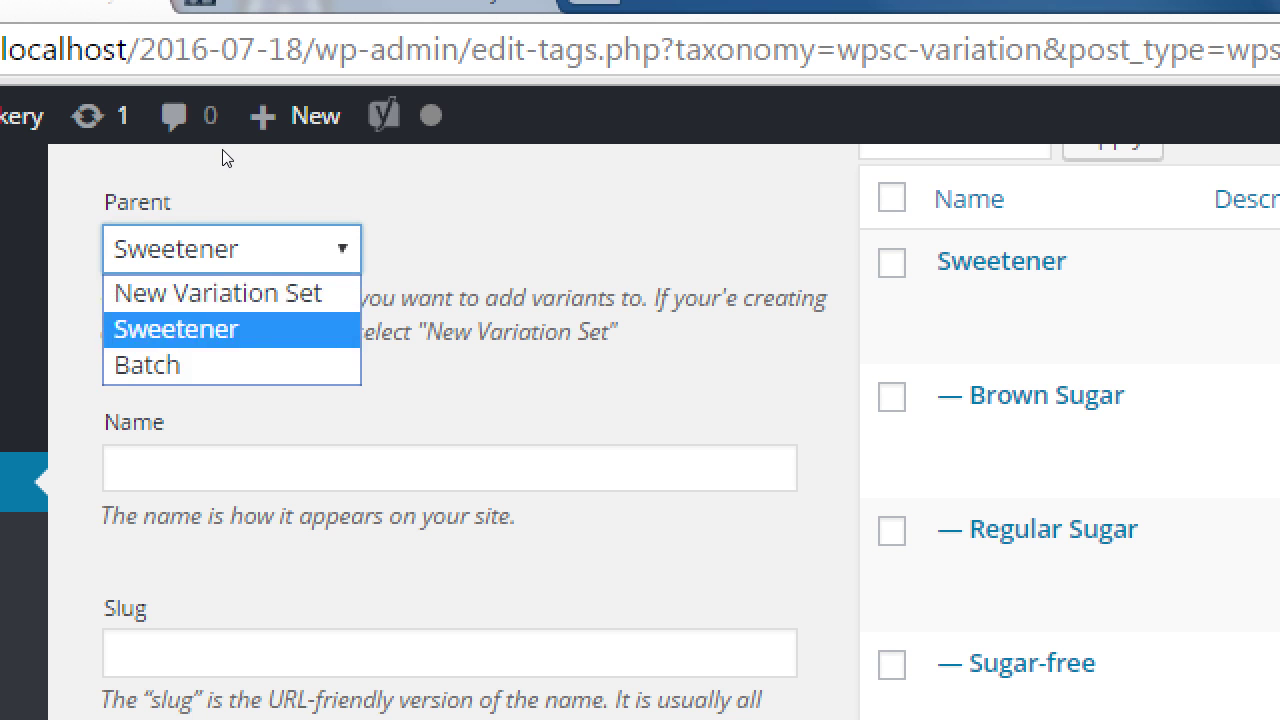
key(Up)
key(Return)
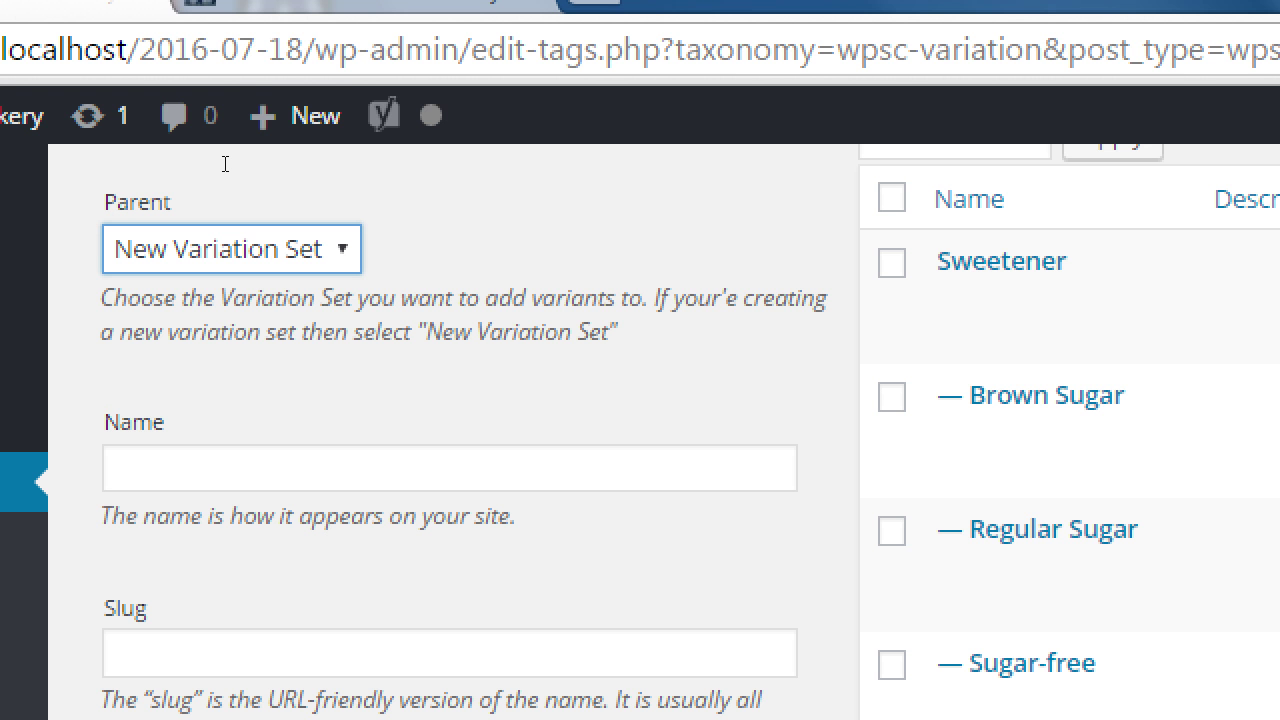
key(Tab)
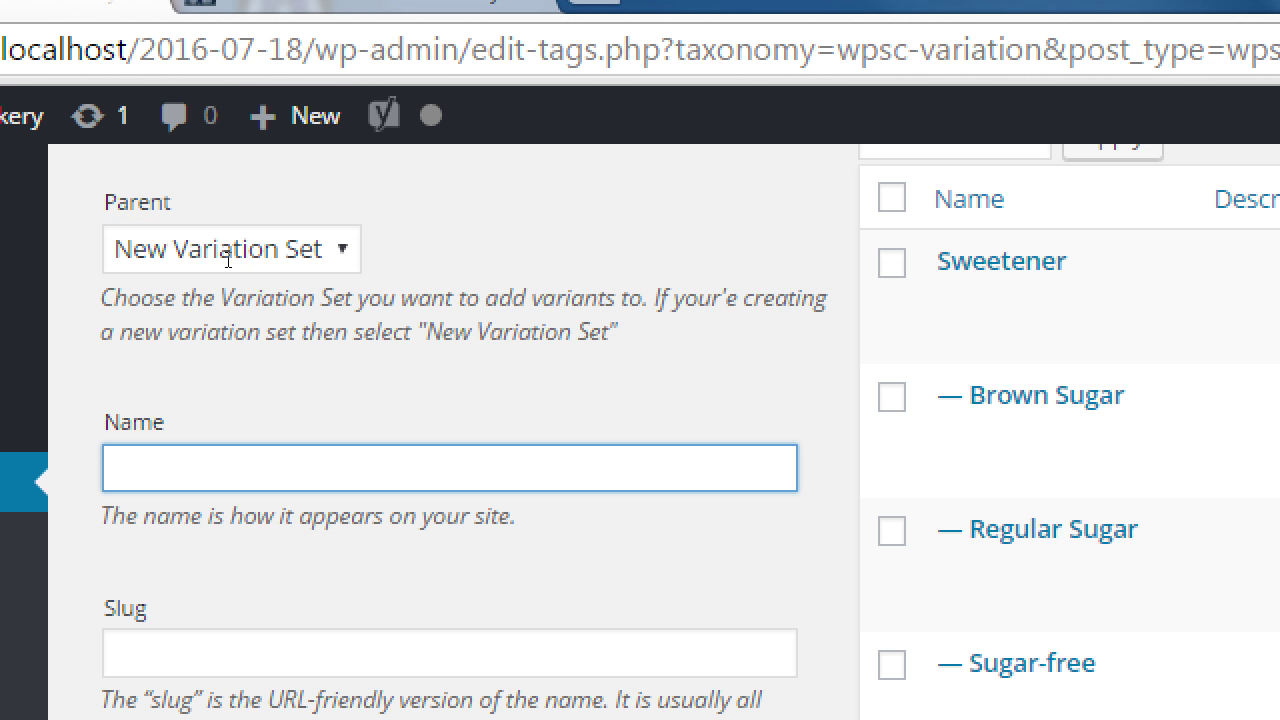
text(Frosting)
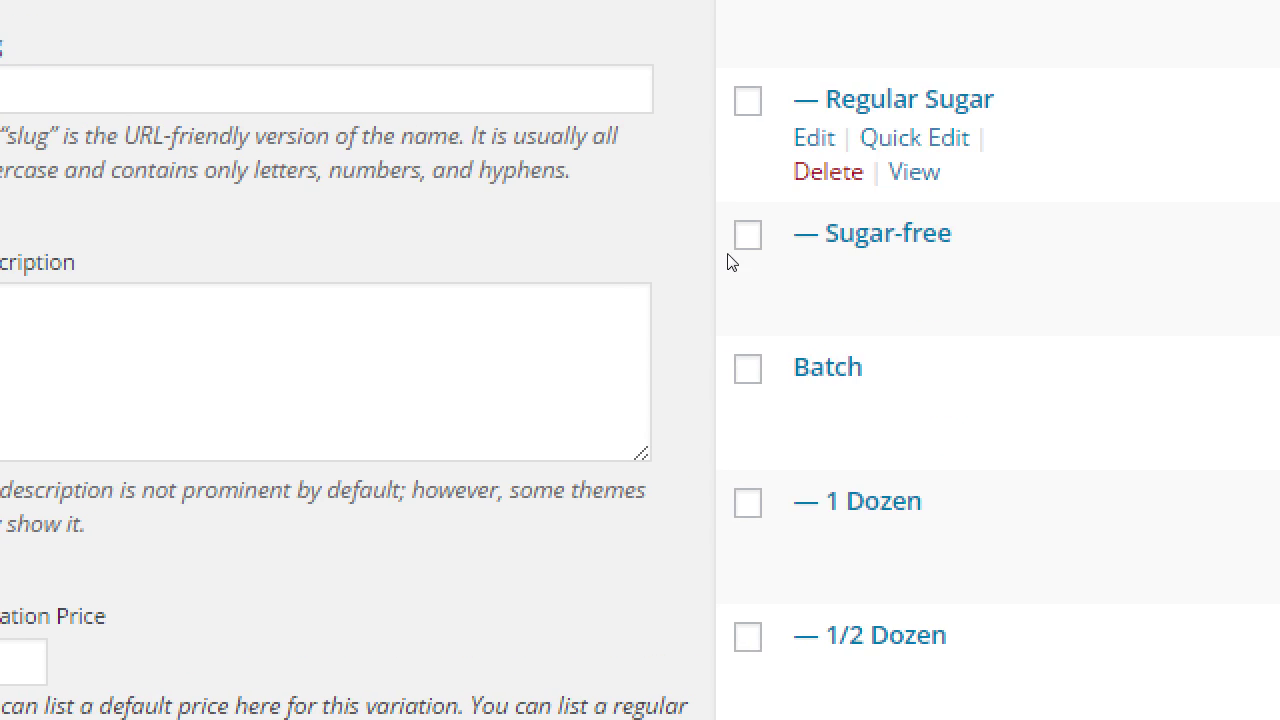
- Add a variation named Classic Frosting under the Frosting set
scroll(718, 208, up, 3)
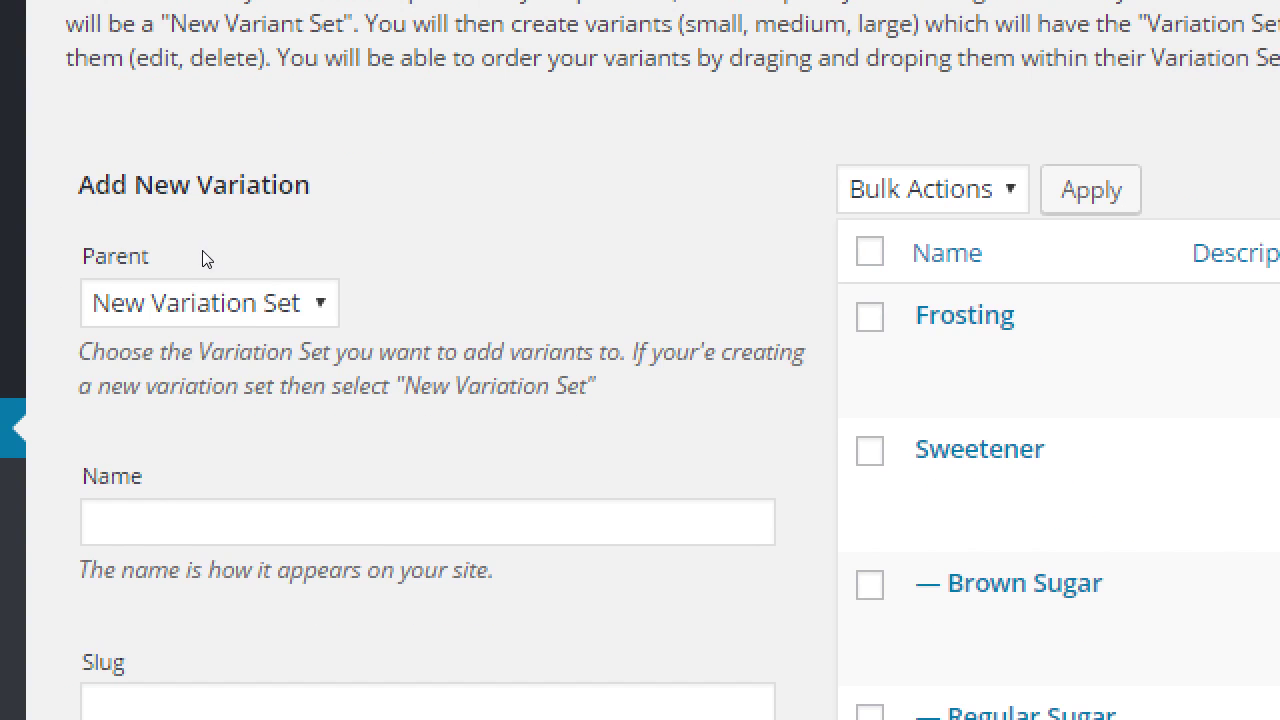
click(161, 428)
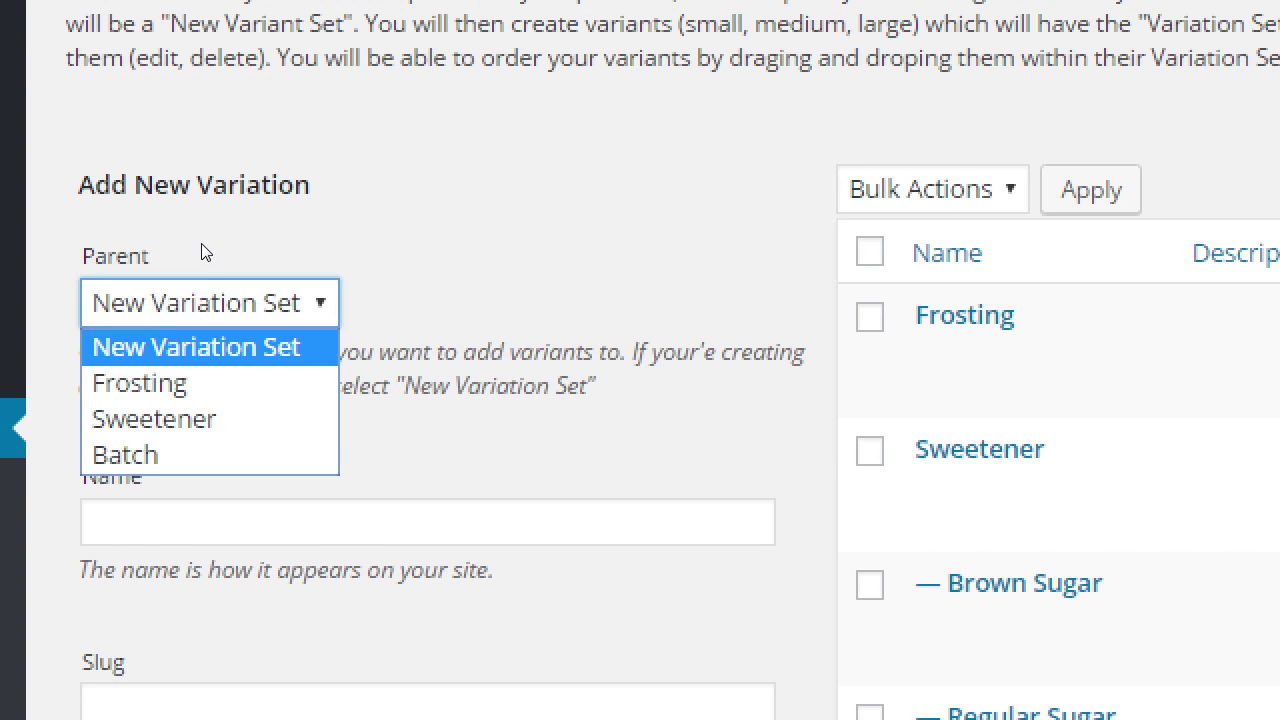
key(Down)
key(Return)
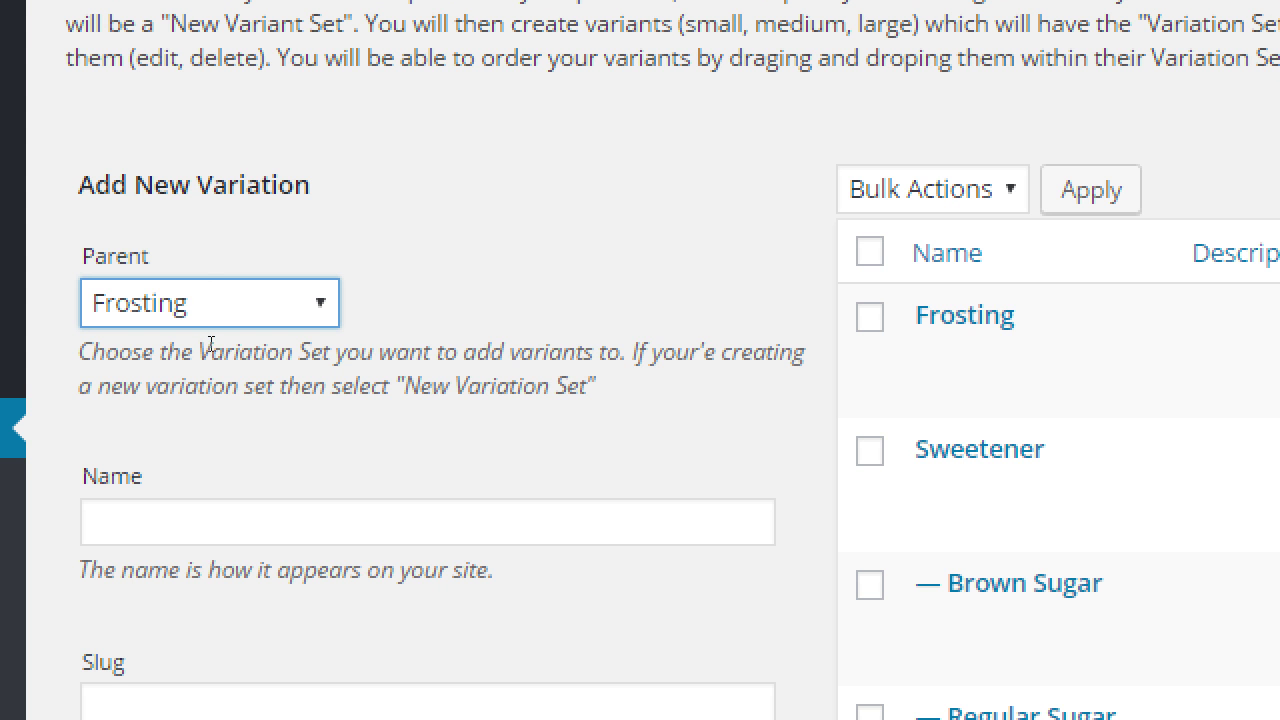
key(Tab)
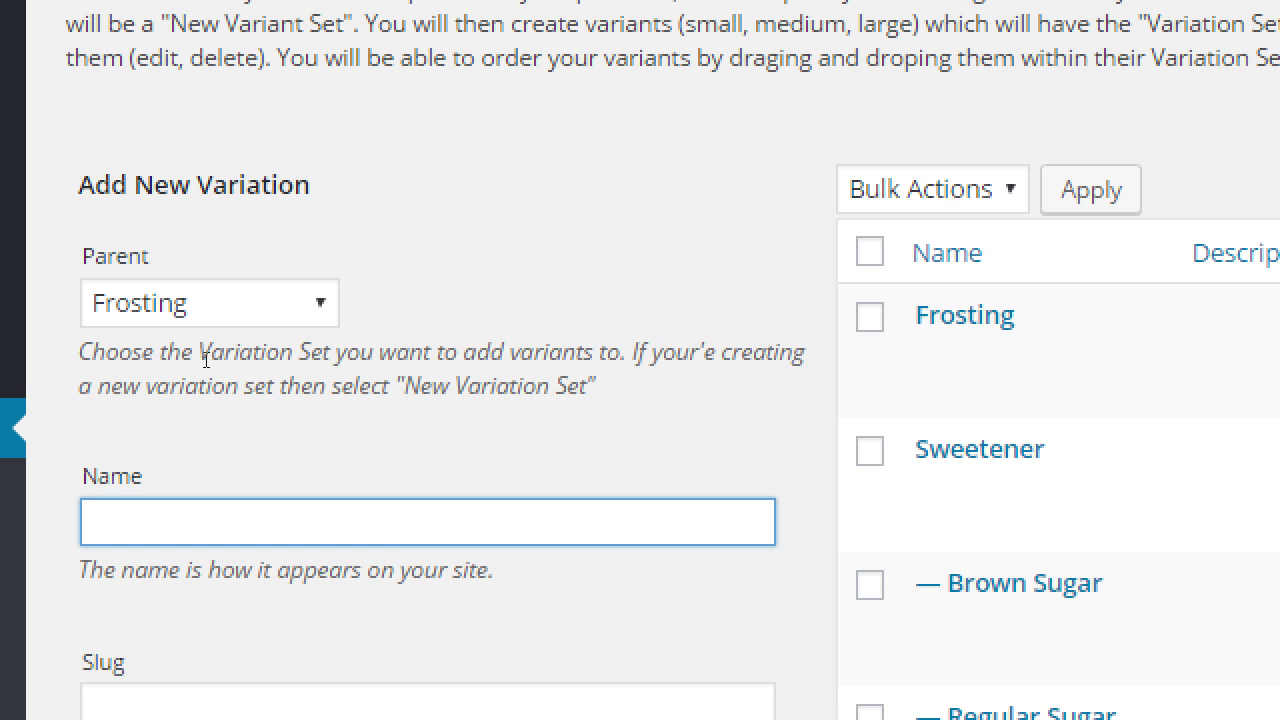
text(Classic Frosting)
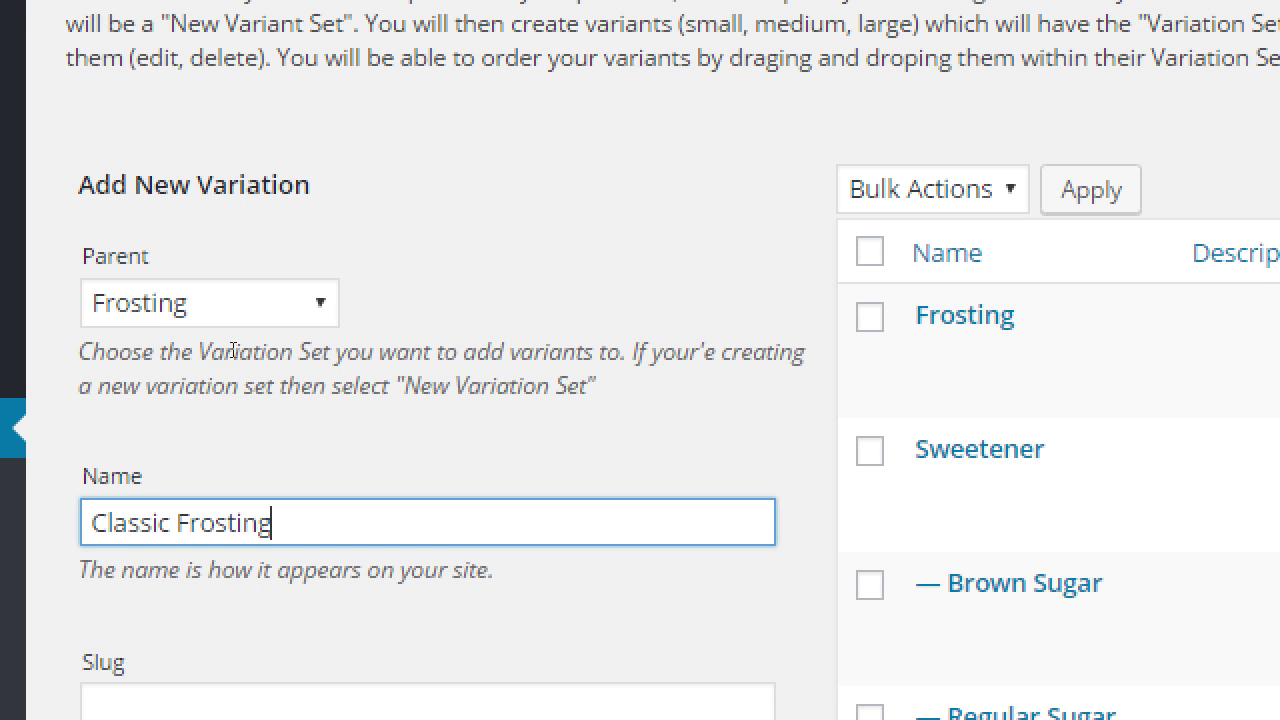
scroll(231, 349, down, 8)
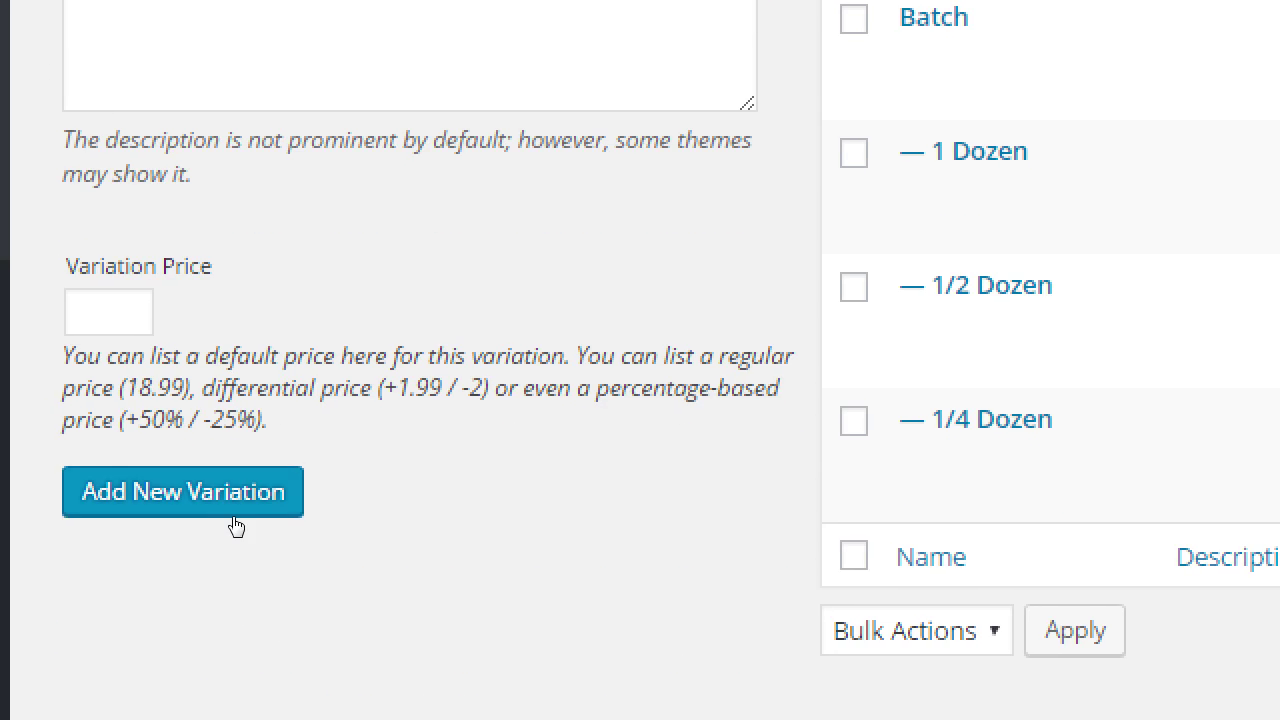
click(228, 512)
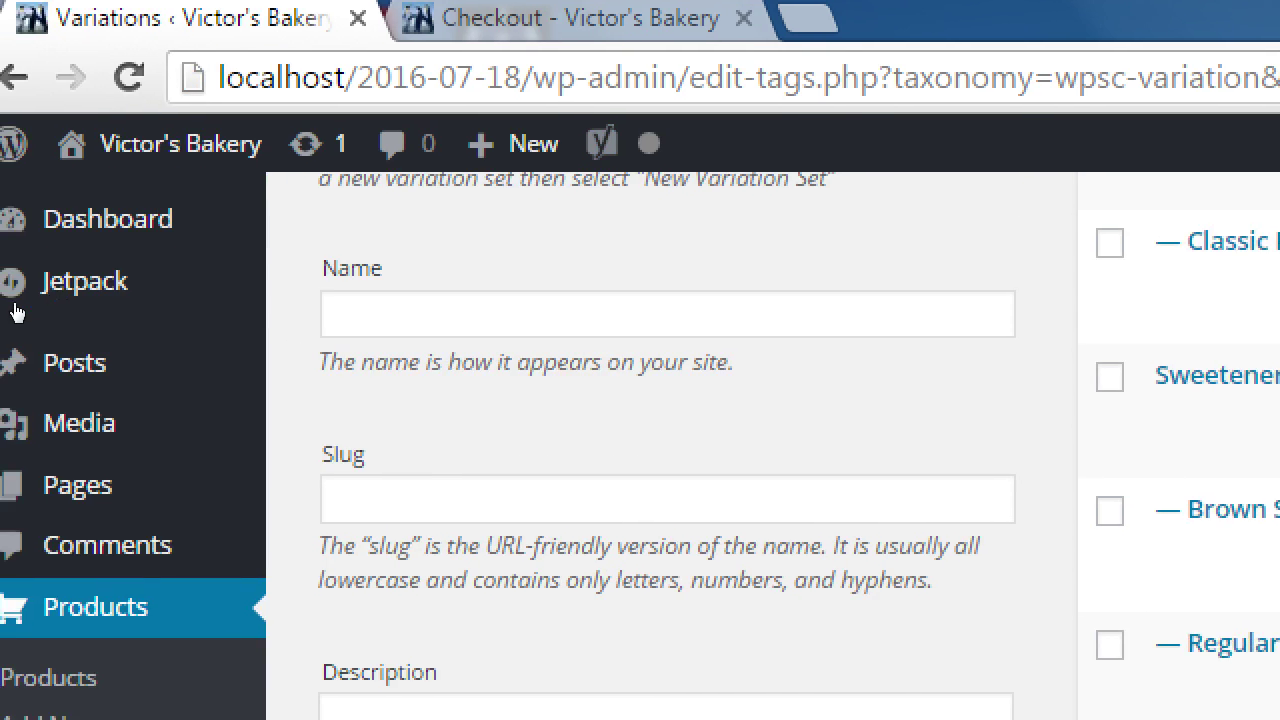
- Add a variation named No Frosting under the Frosting set
scroll(5, 180, up, 2)
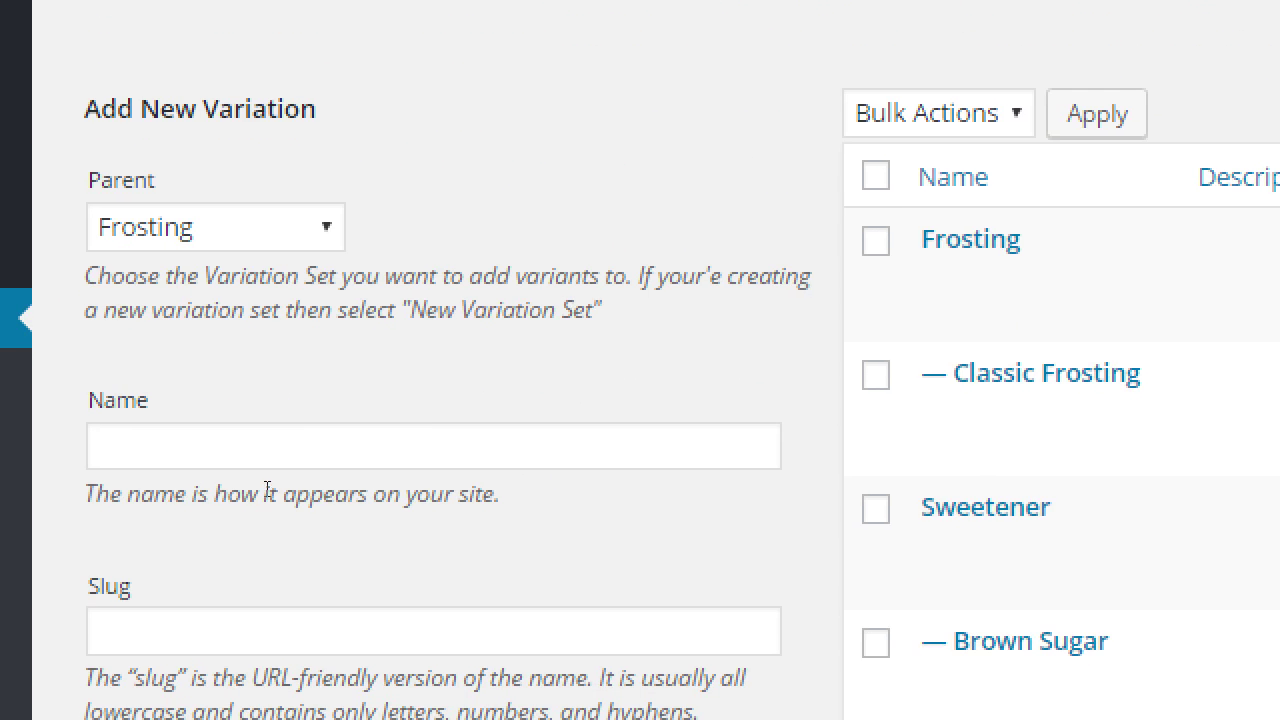
click(260, 552)
text(No Fro)
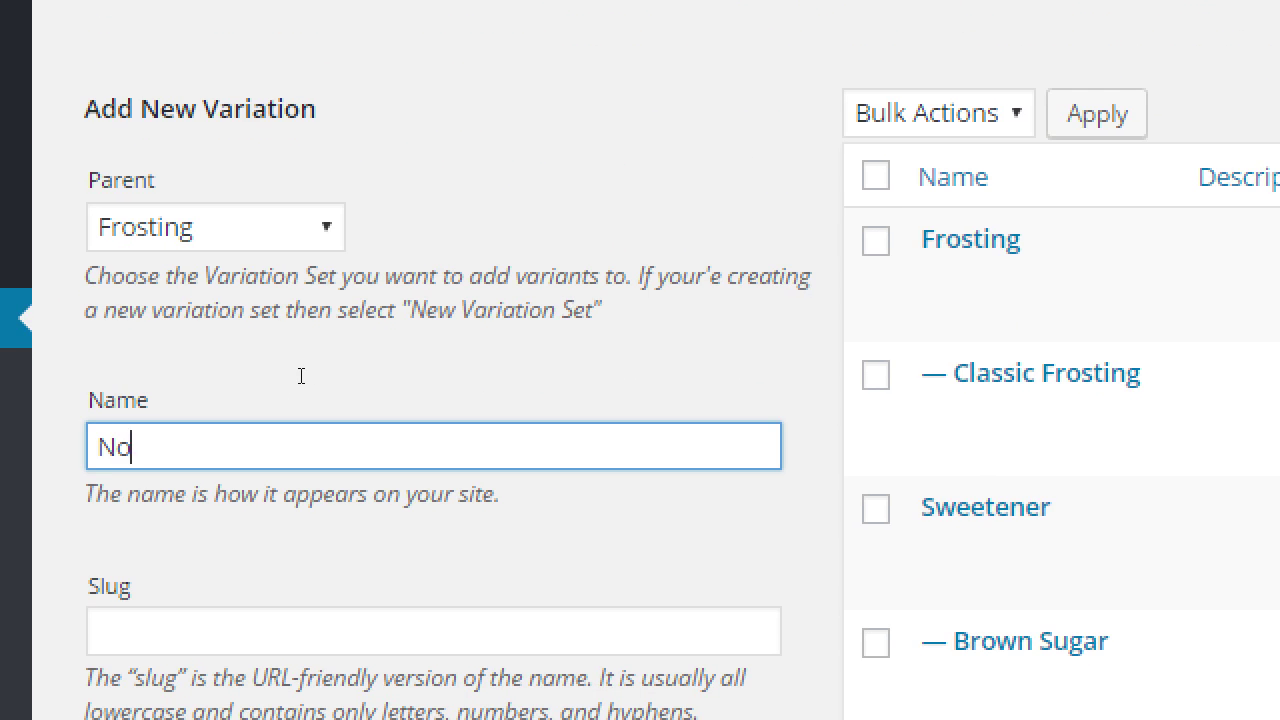
text(sting)
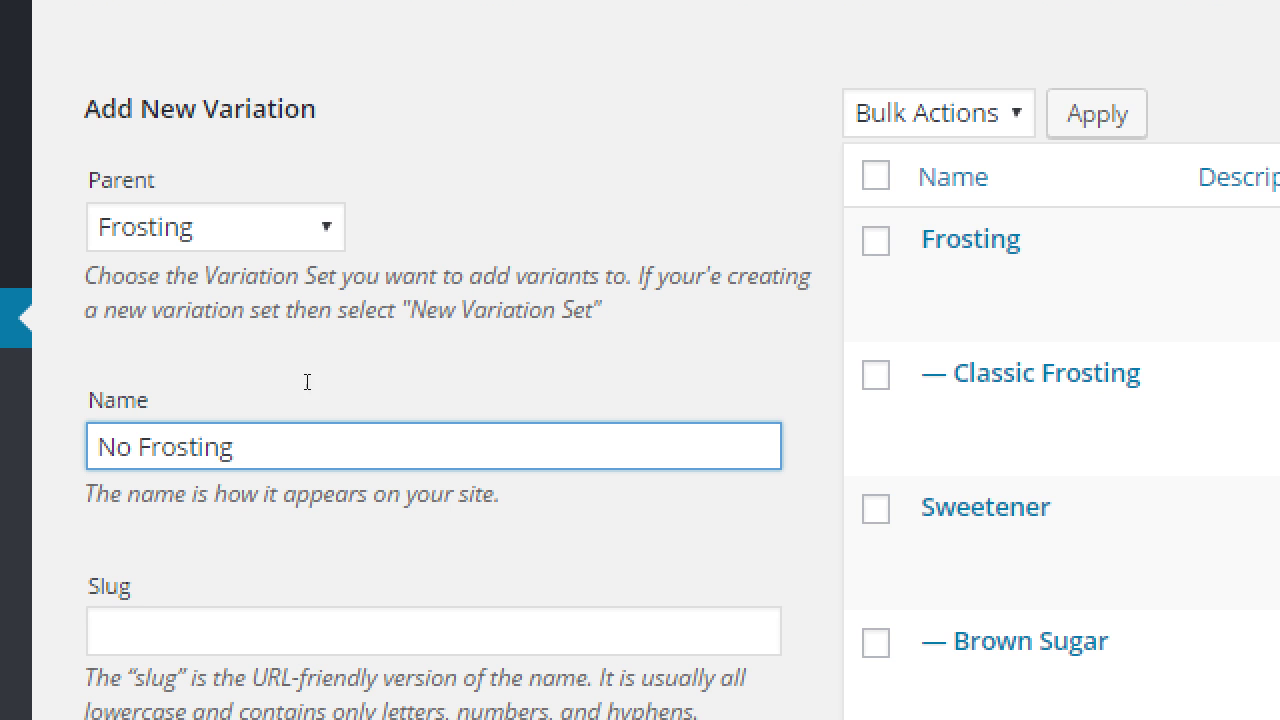
scroll(290, 450, down, 8)
click(268, 464)
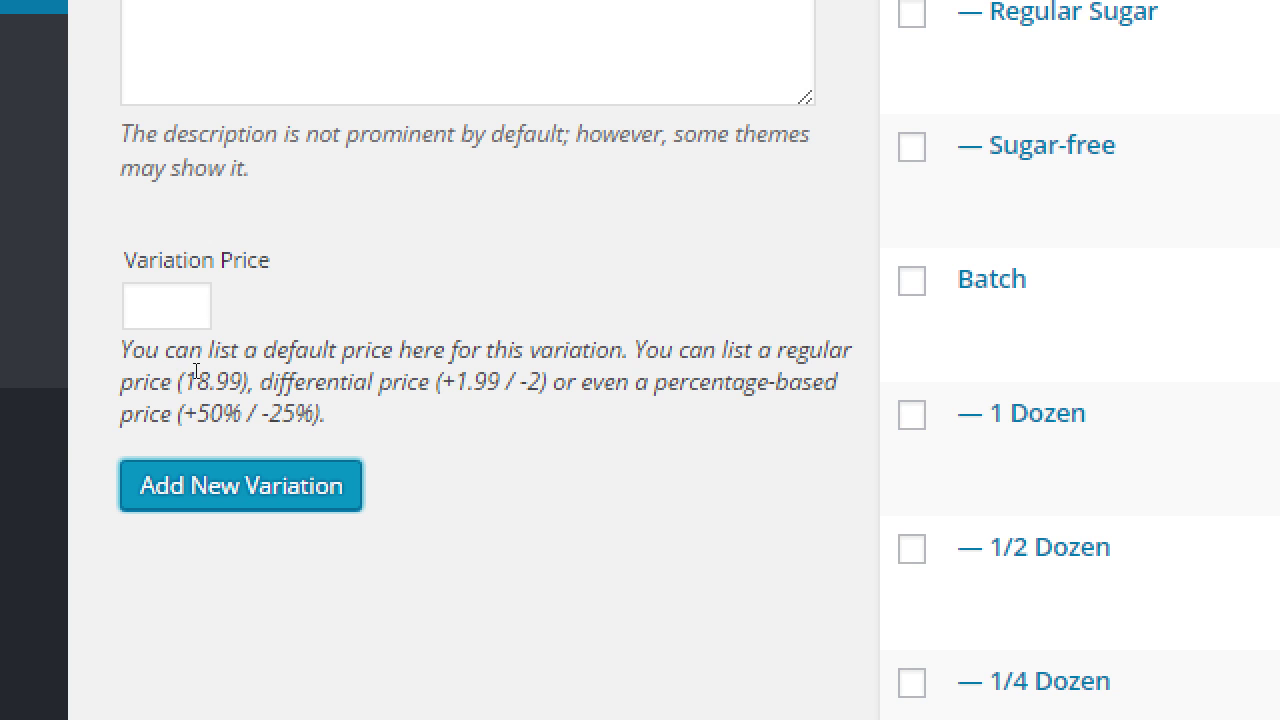
- Create a new variation set named Size
scroll(196, 372, up, 5)
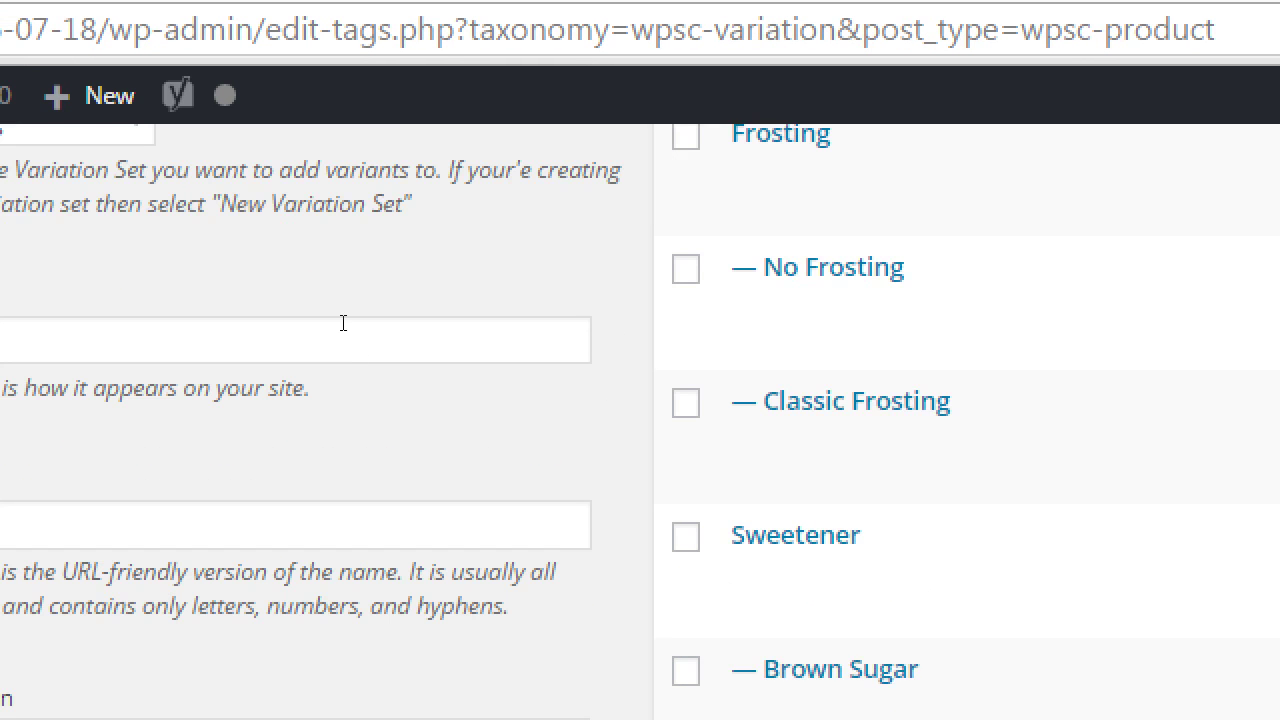
scroll(343, 323, up, 3)
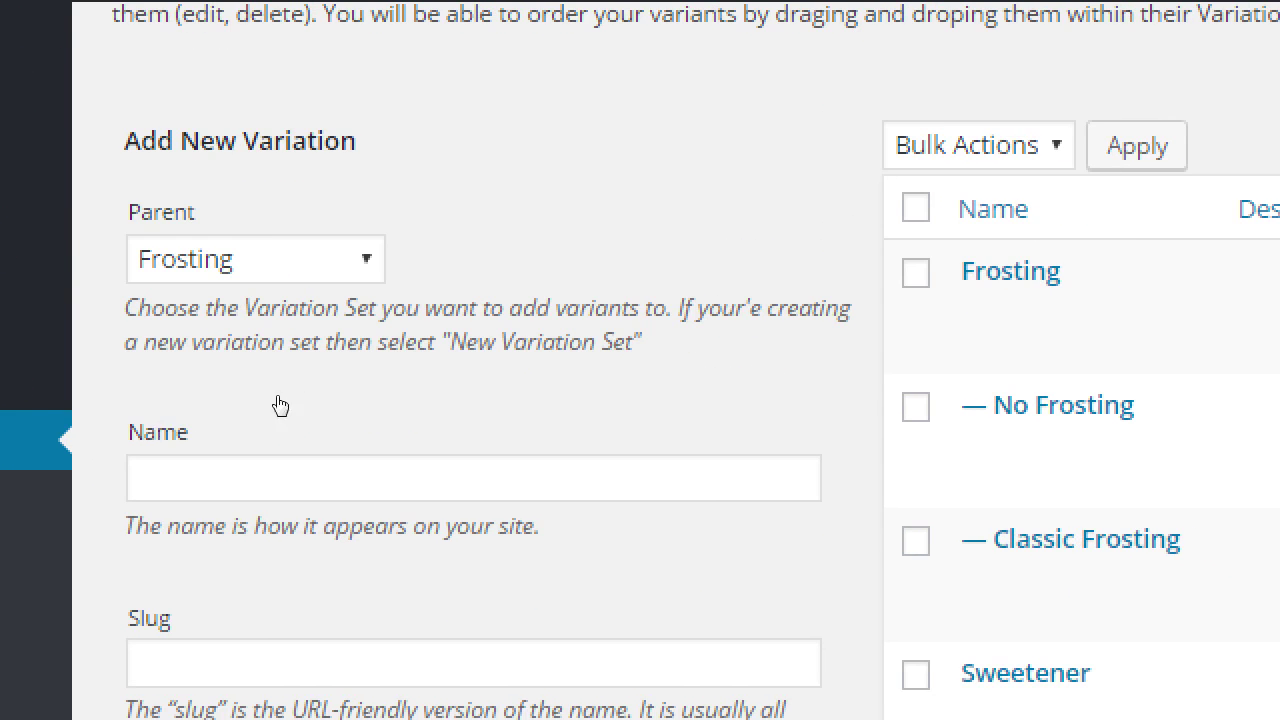
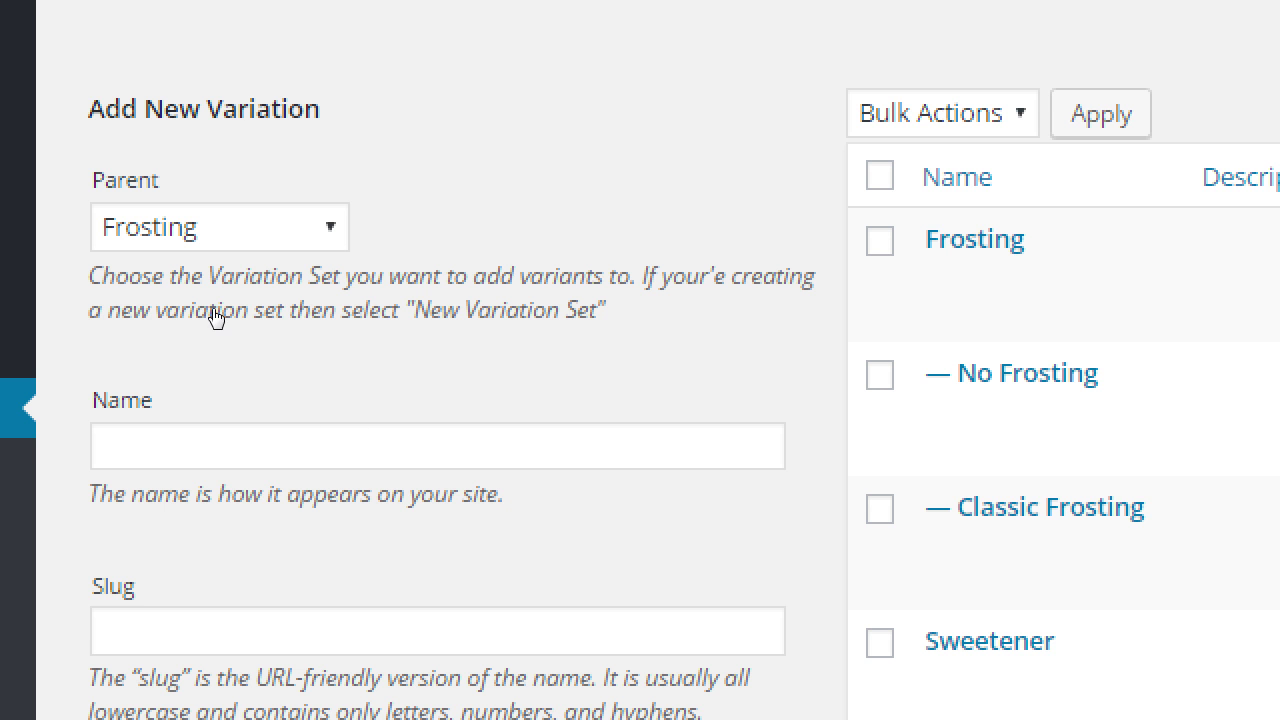
click(226, 222)
click(222, 271)
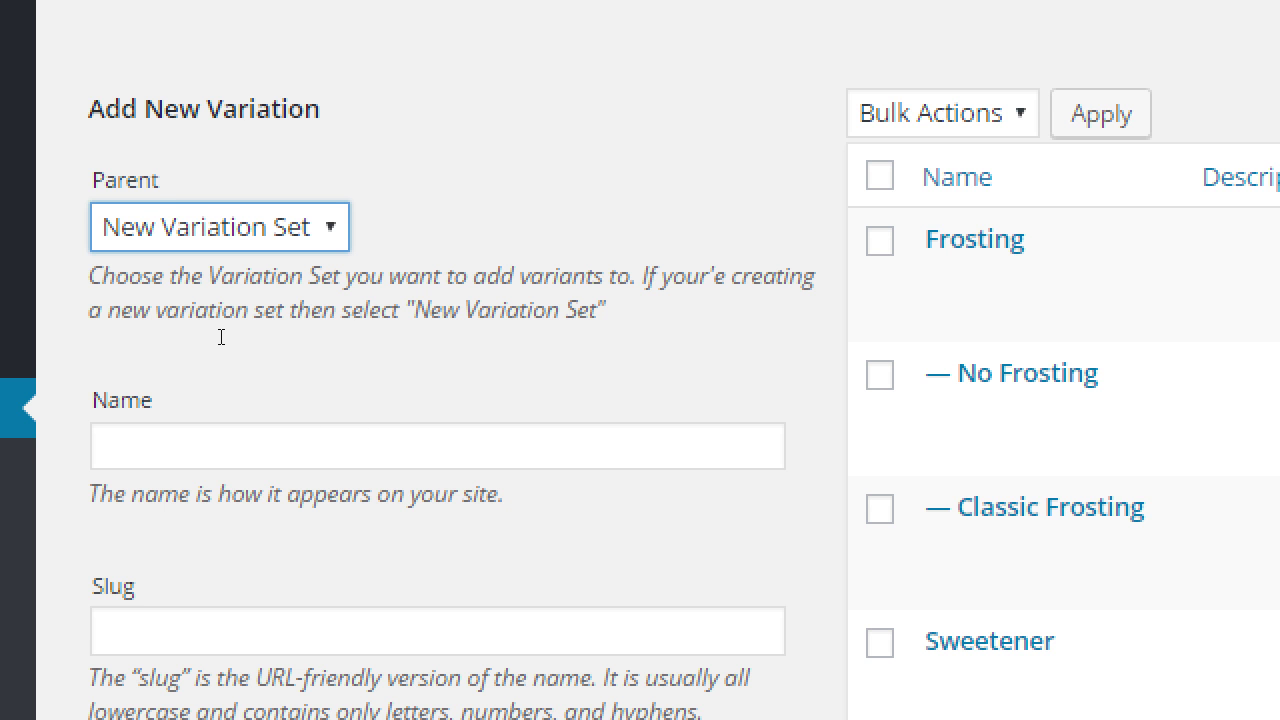
key(Tab)
text(Size)
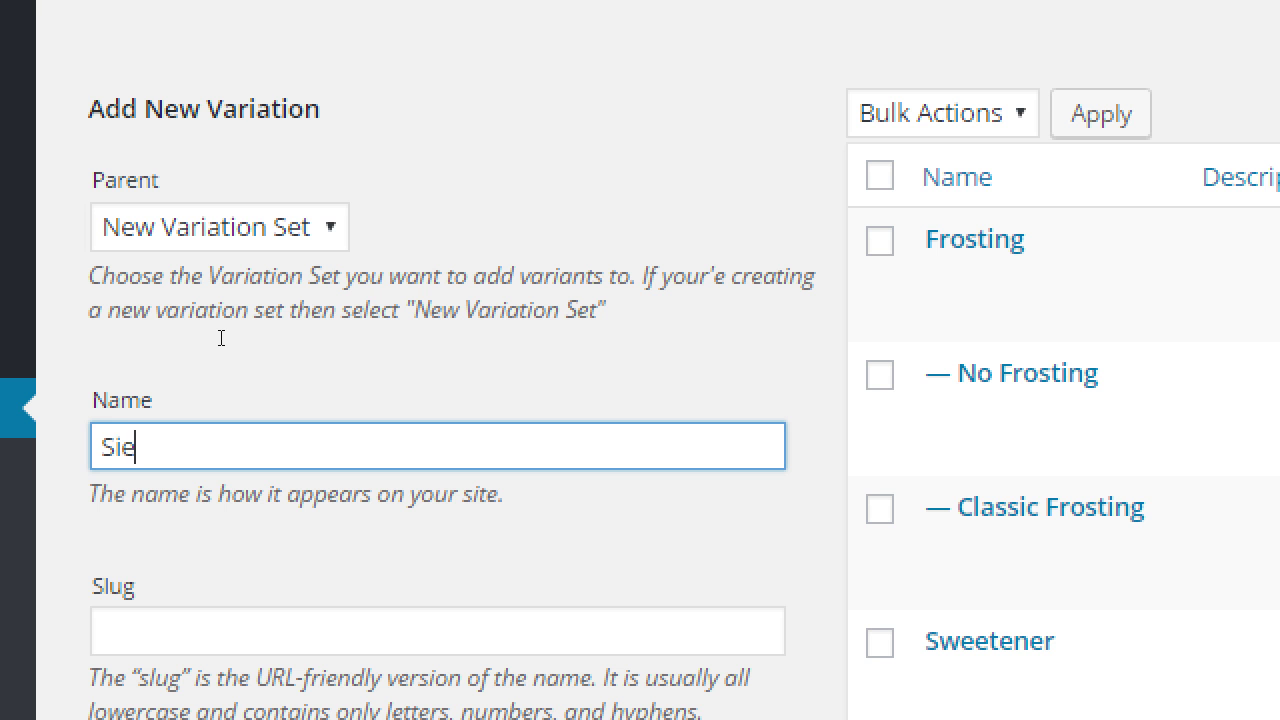
key(BackSpace)
text(ze)
scroll(249, 369, down, 5)
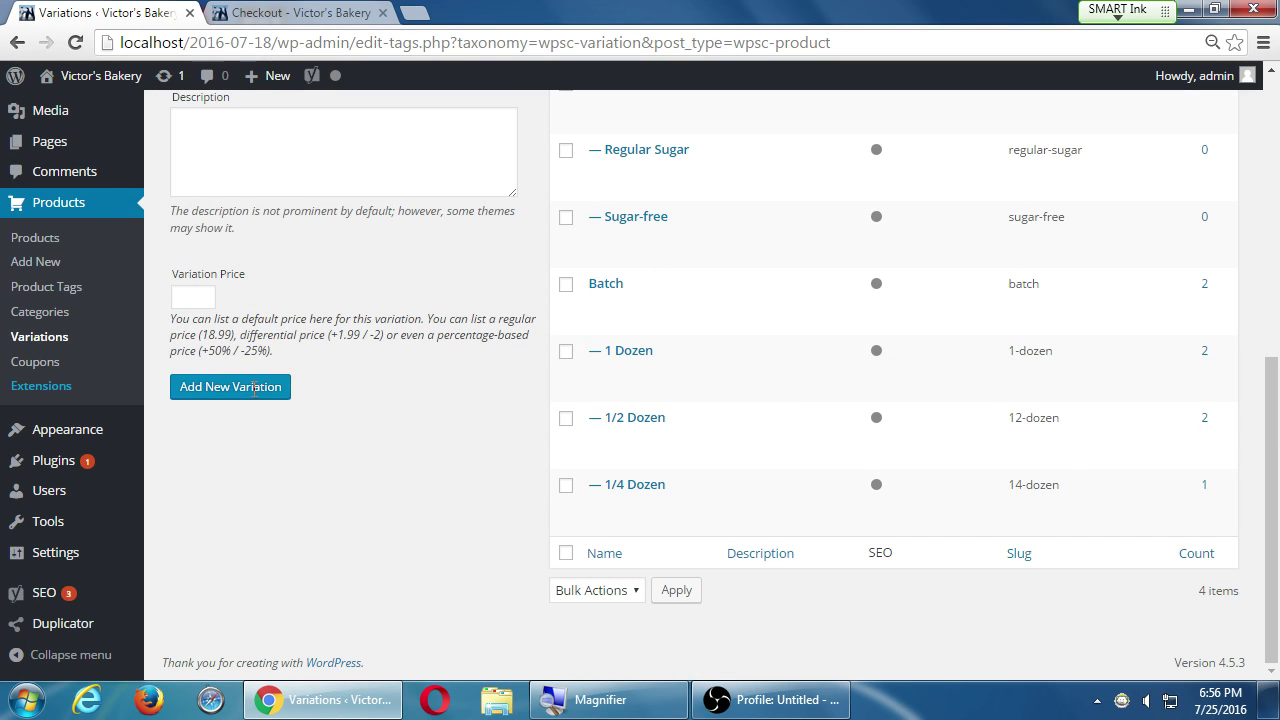
- Add a variation named Regular with New Variation Set as its parent
scroll(289, 426, up, 6)
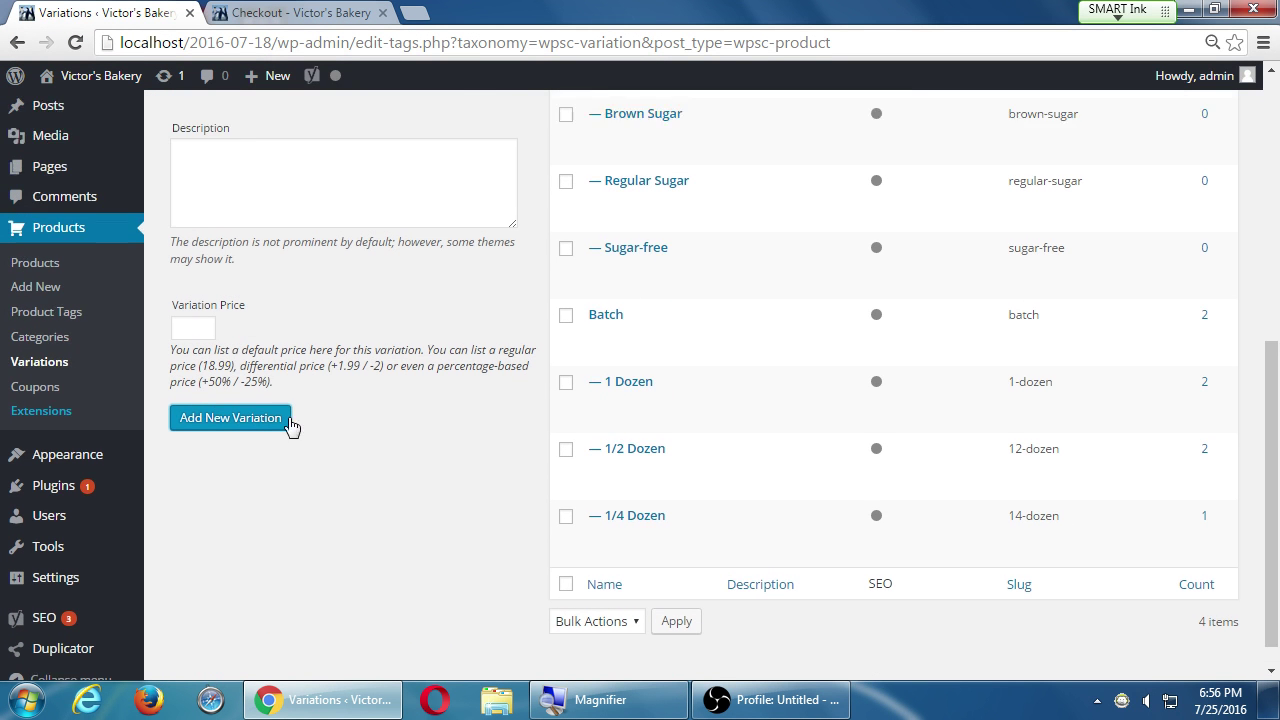
click(390, 477)
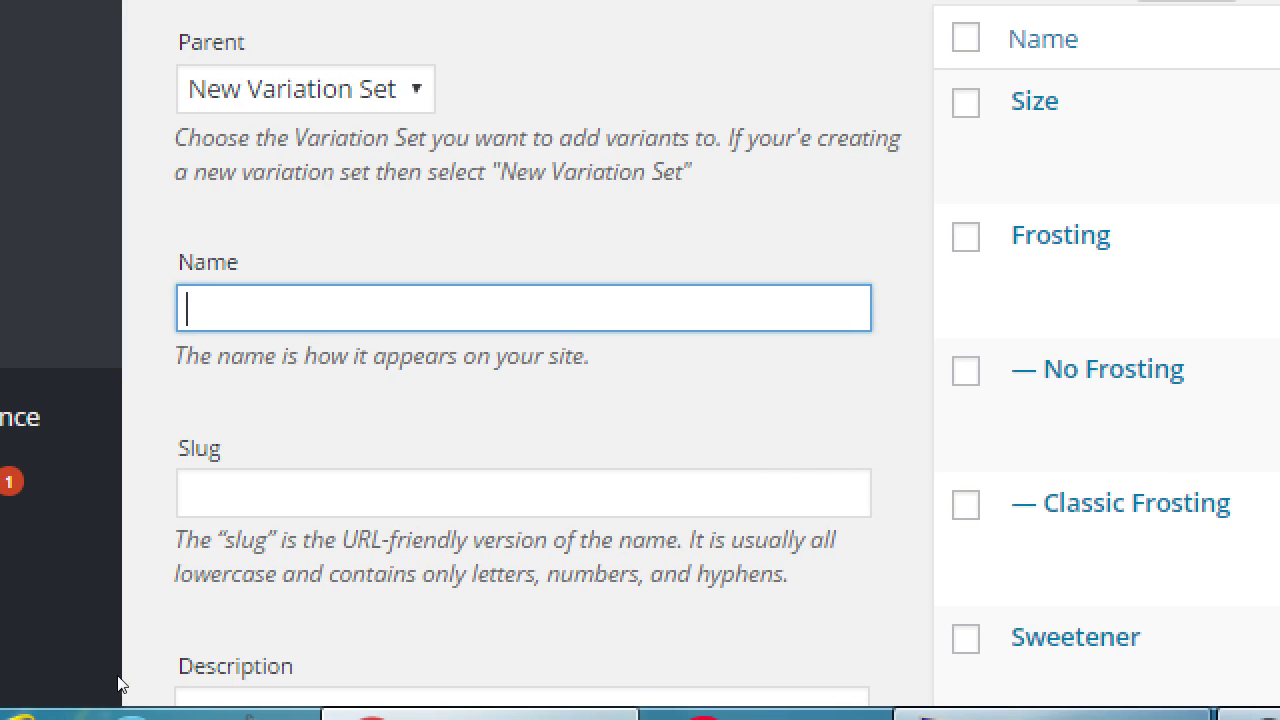
text(Regular)
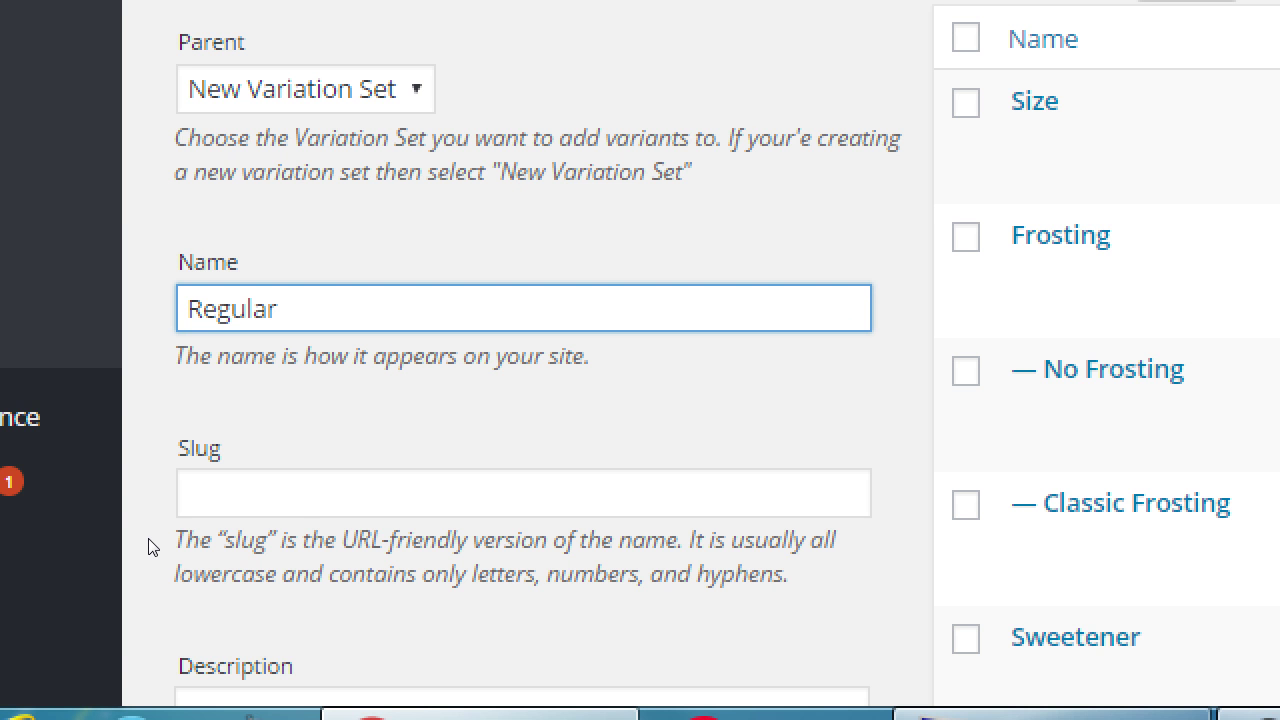
scroll(155, 548, down, 10)
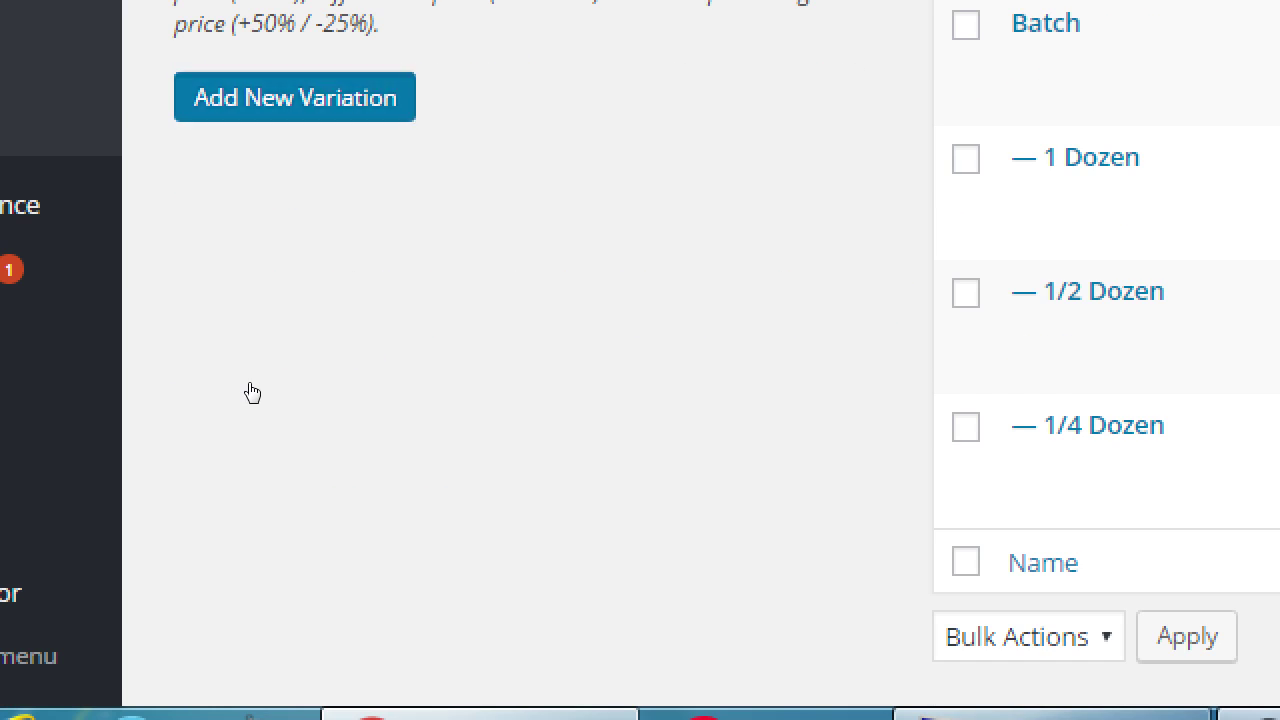
- Choose Size as the parent set in the new variation form
scroll(277, 240, up, 8)
scroll(322, 258, up, 5)
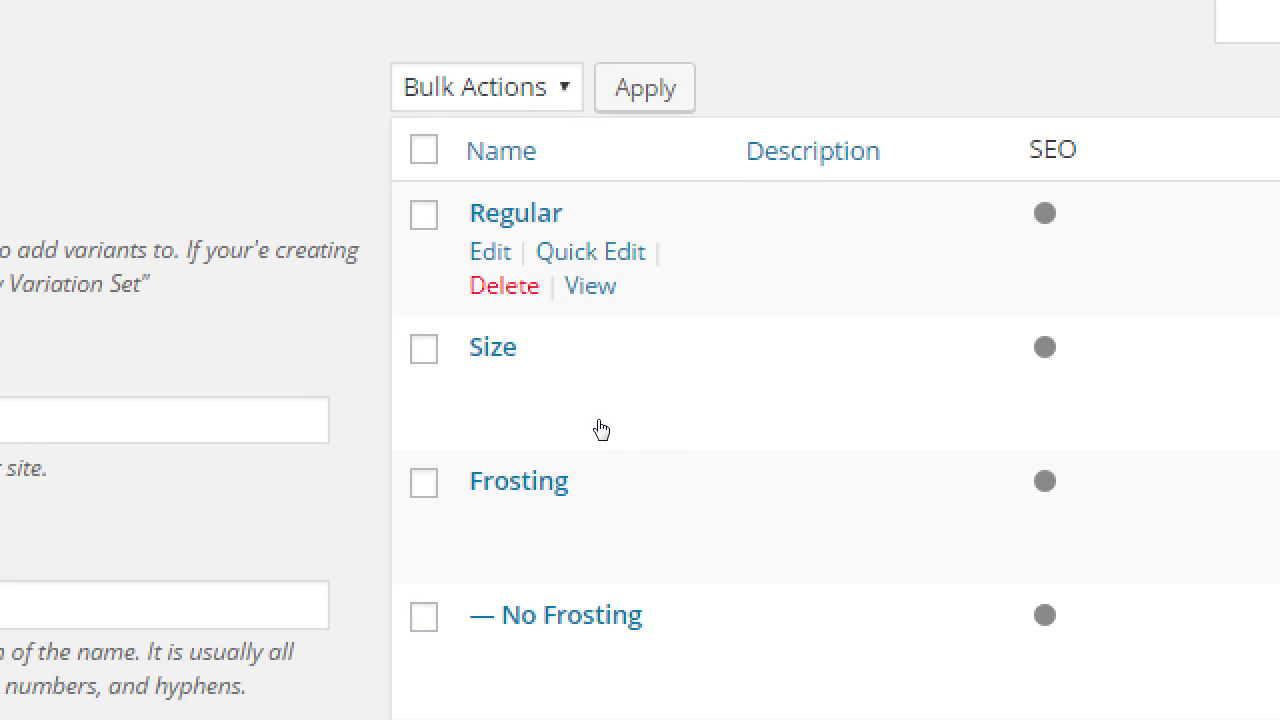
key(alt+Down)
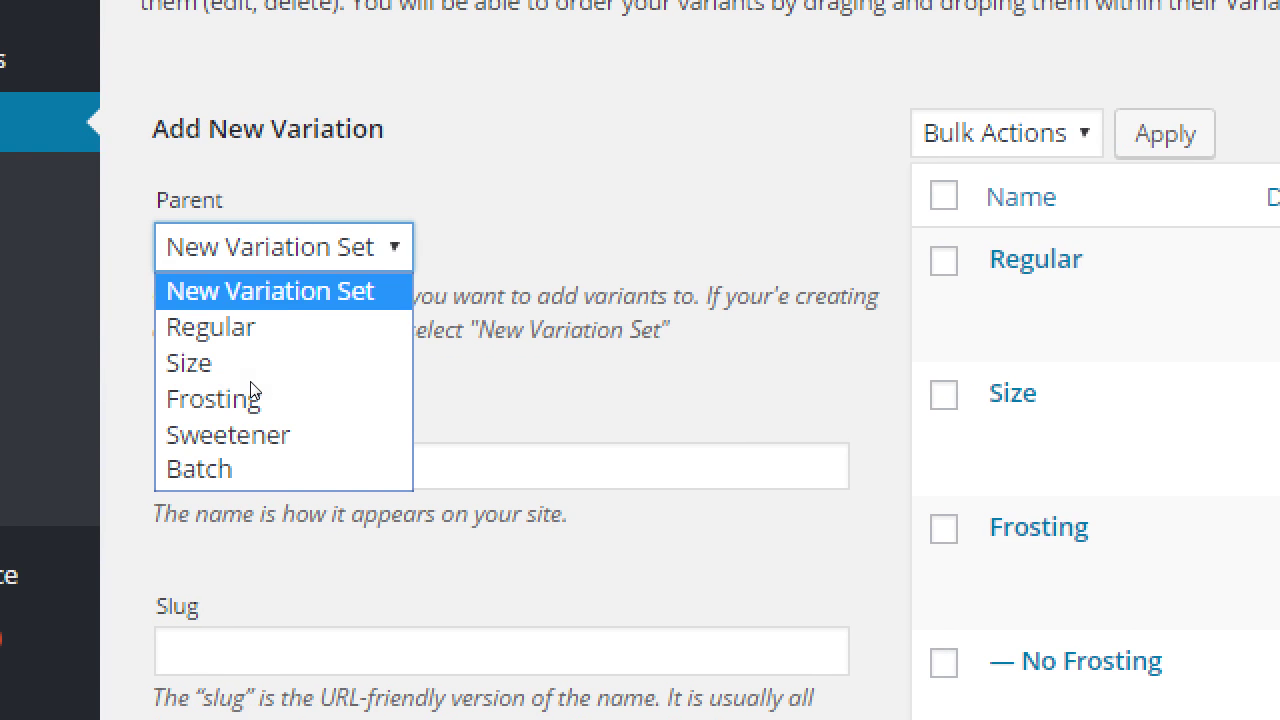
key(Down)
key(Down)
key(Return)
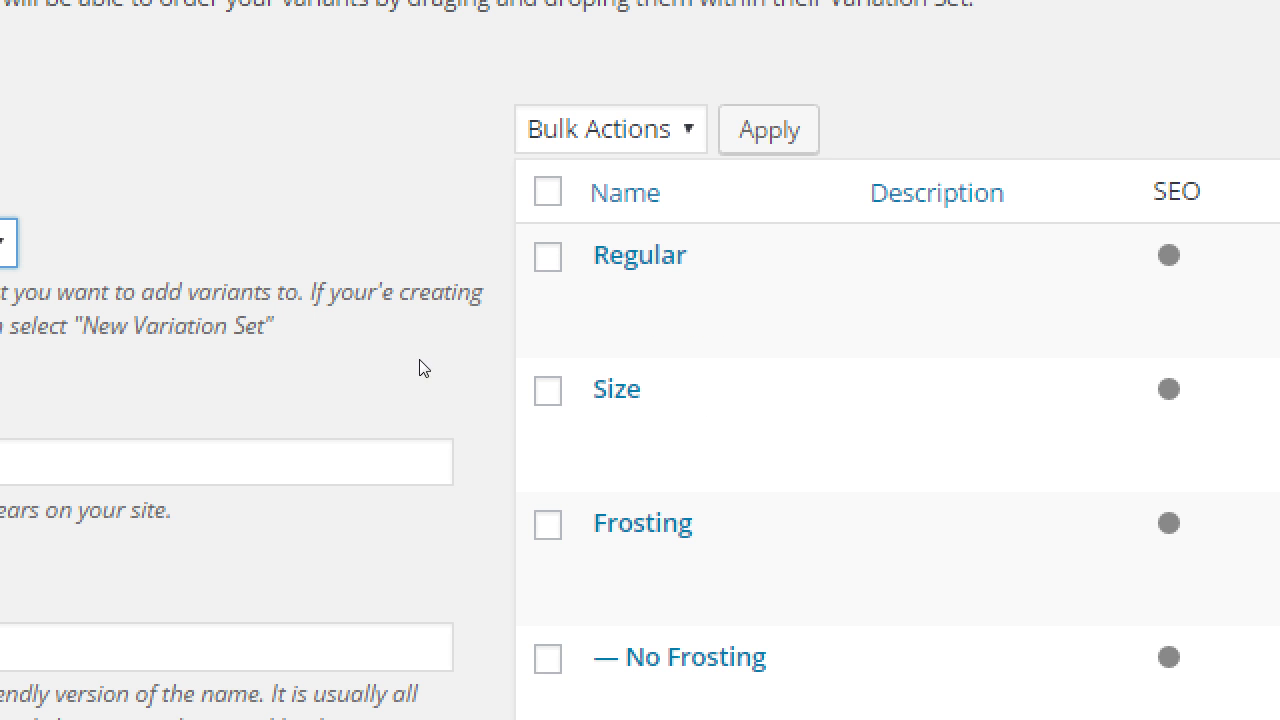
- Permanently delete the top-level Regular variation set
key(Tab)
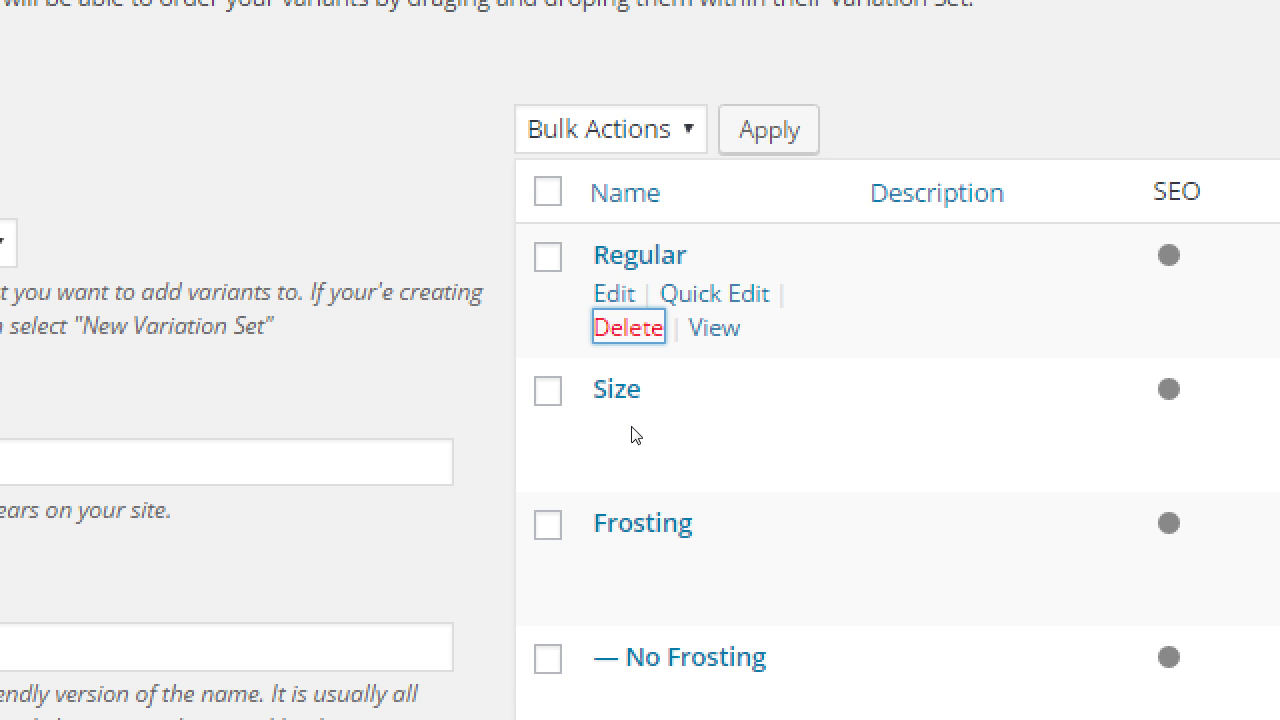
key(Return)
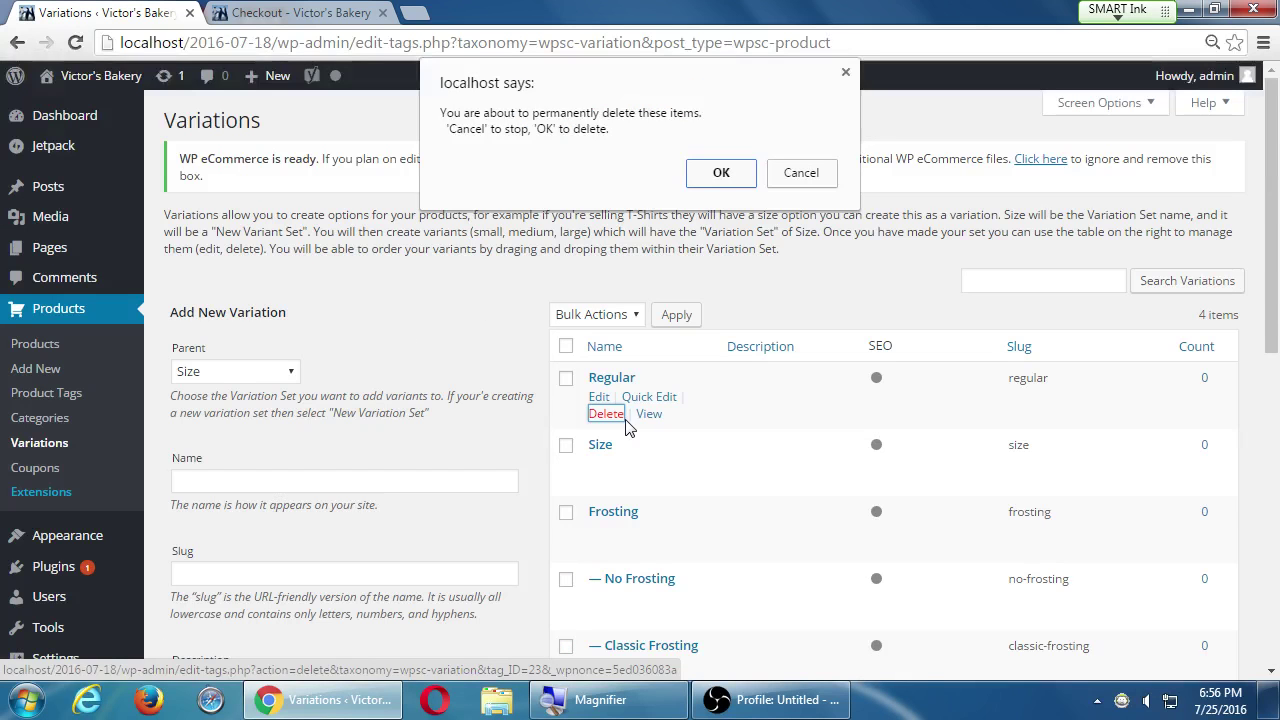
click(716, 187)
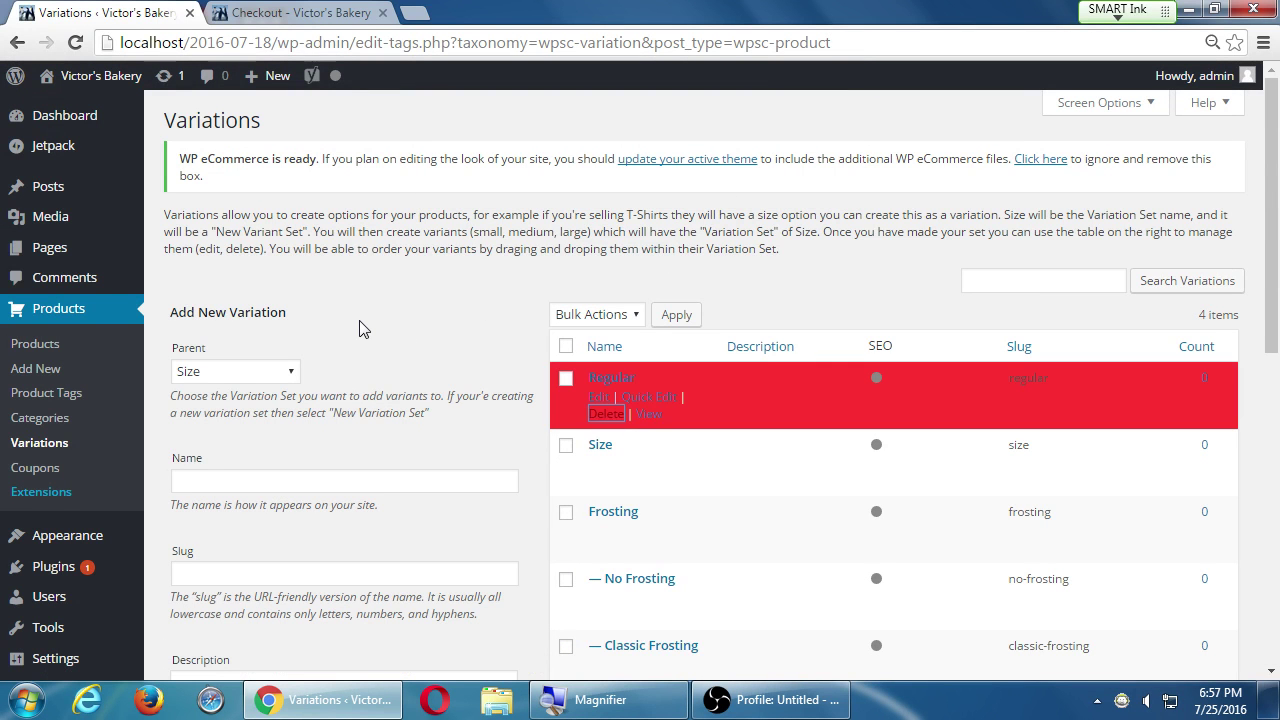
- Add a variation named Regular under the Size set
click(245, 481)
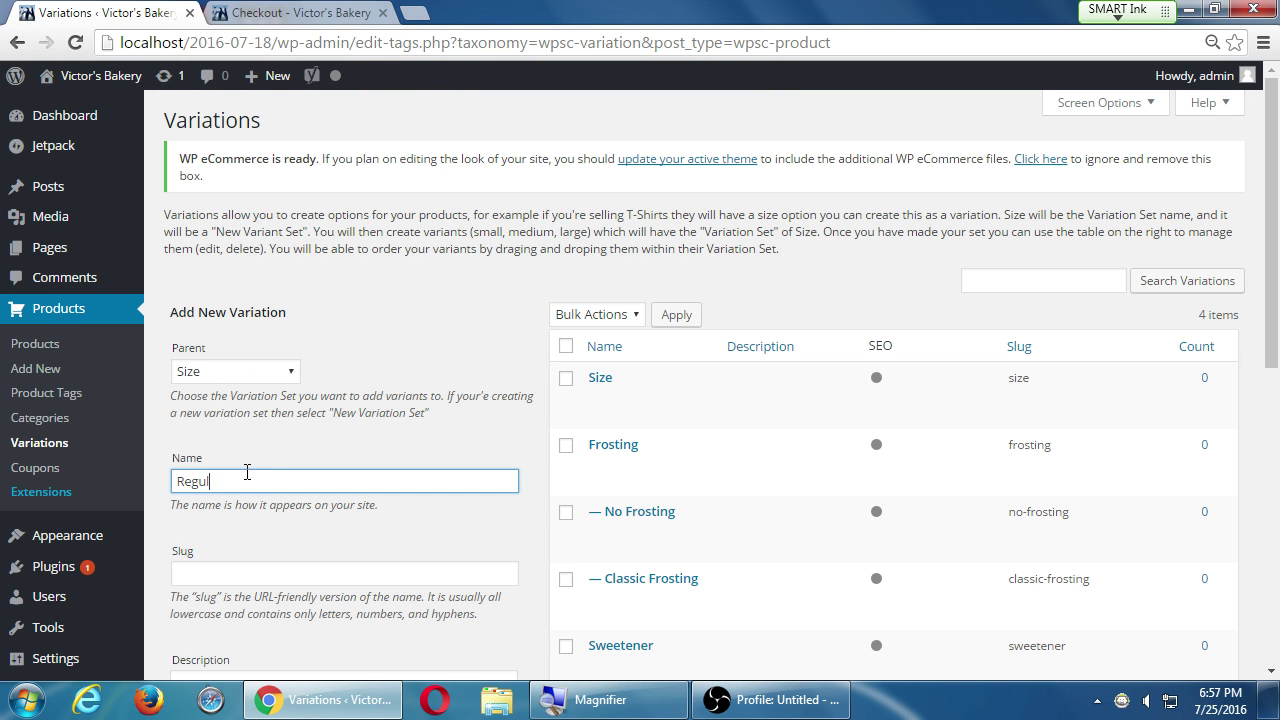
scroll(260, 470, down, 3)
click(266, 632)
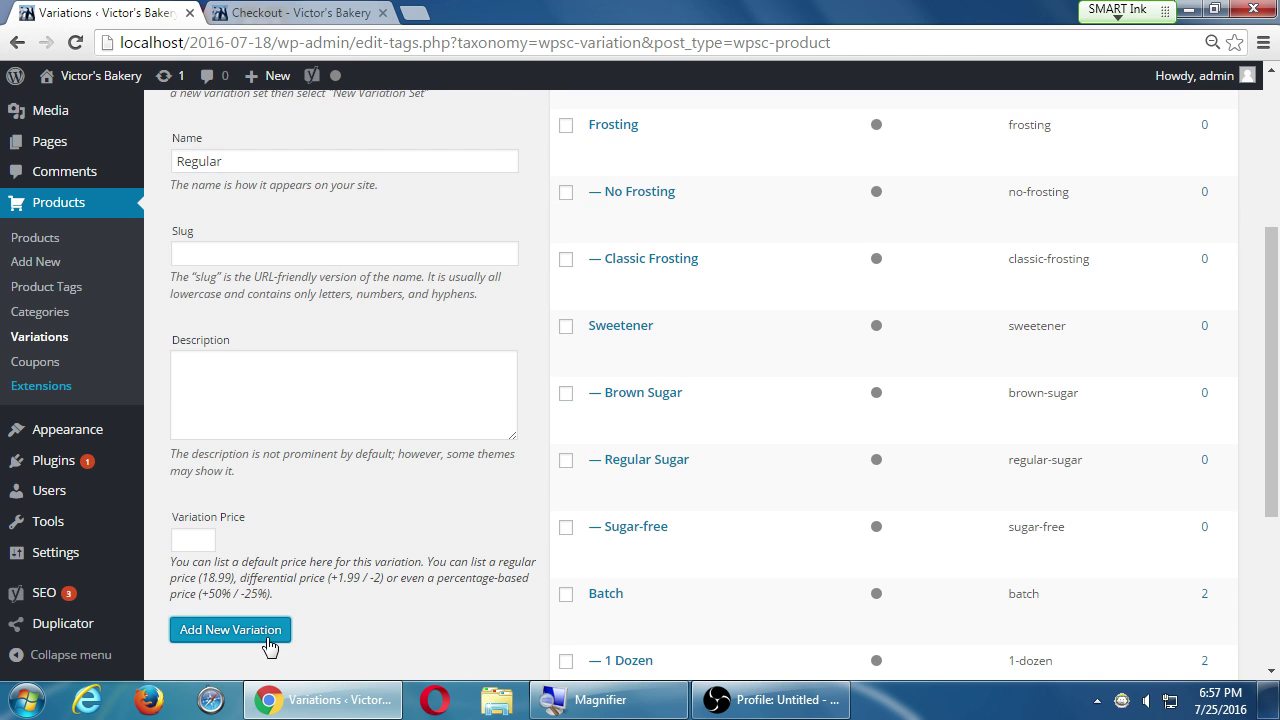
- Add a variation named Jumbo under the Size set
scroll(330, 517, up, 3)
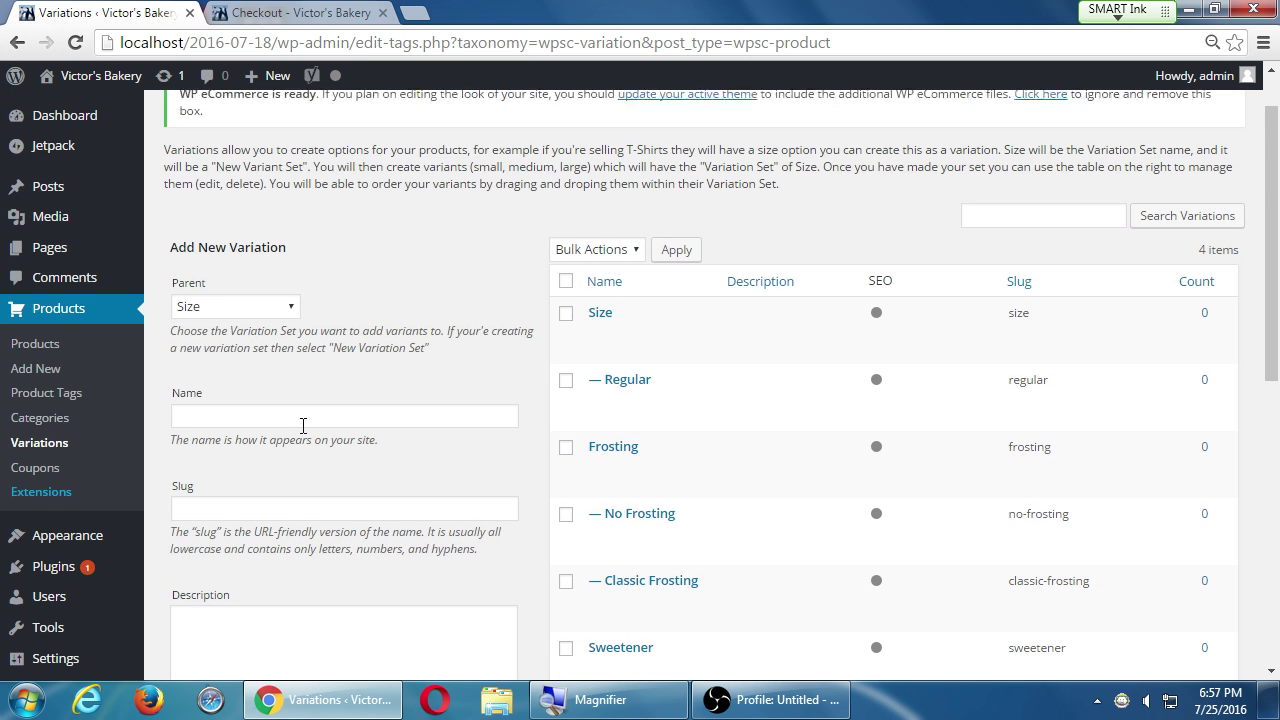
click(269, 412)
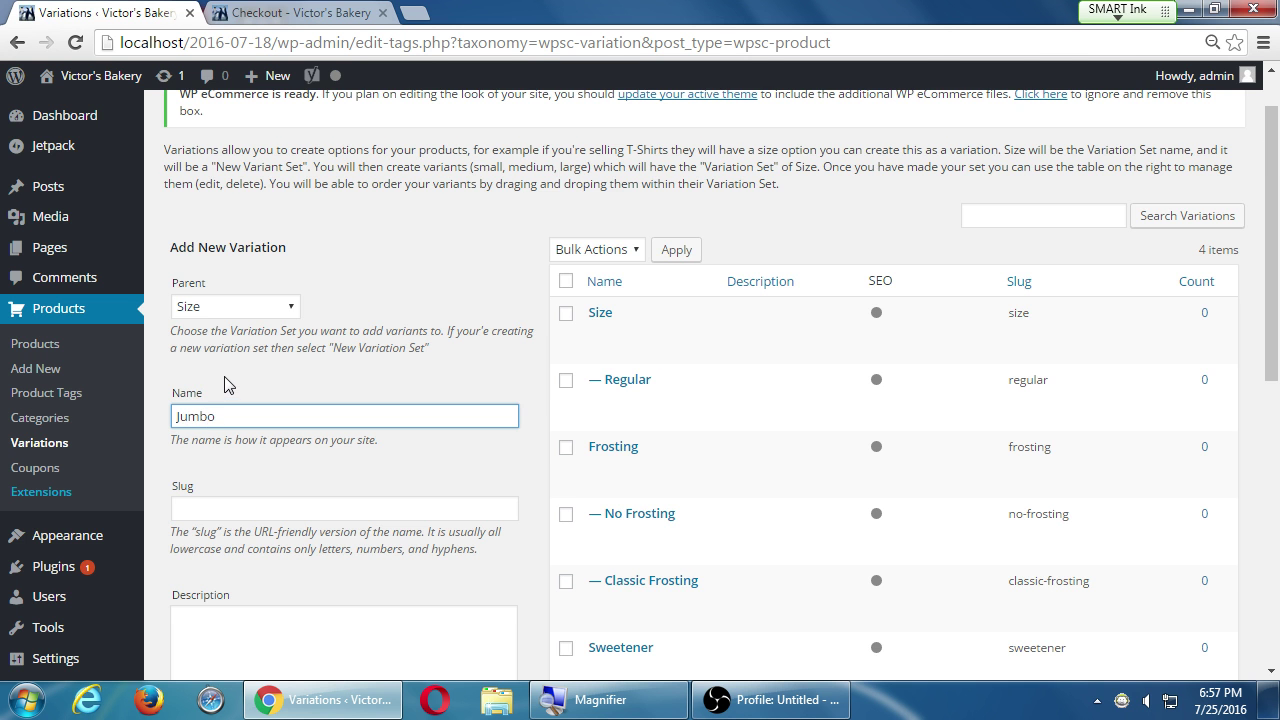
scroll(234, 391, down, 3)
click(244, 556)
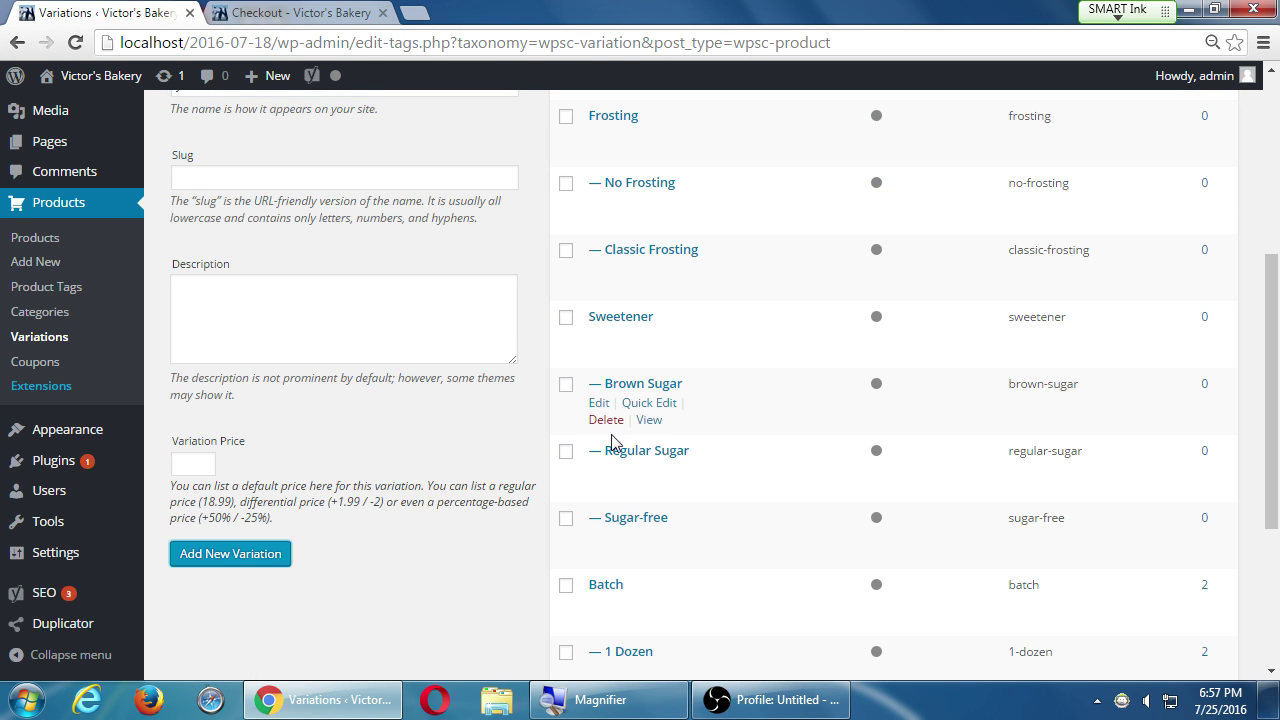
scroll(666, 423, up, 5)
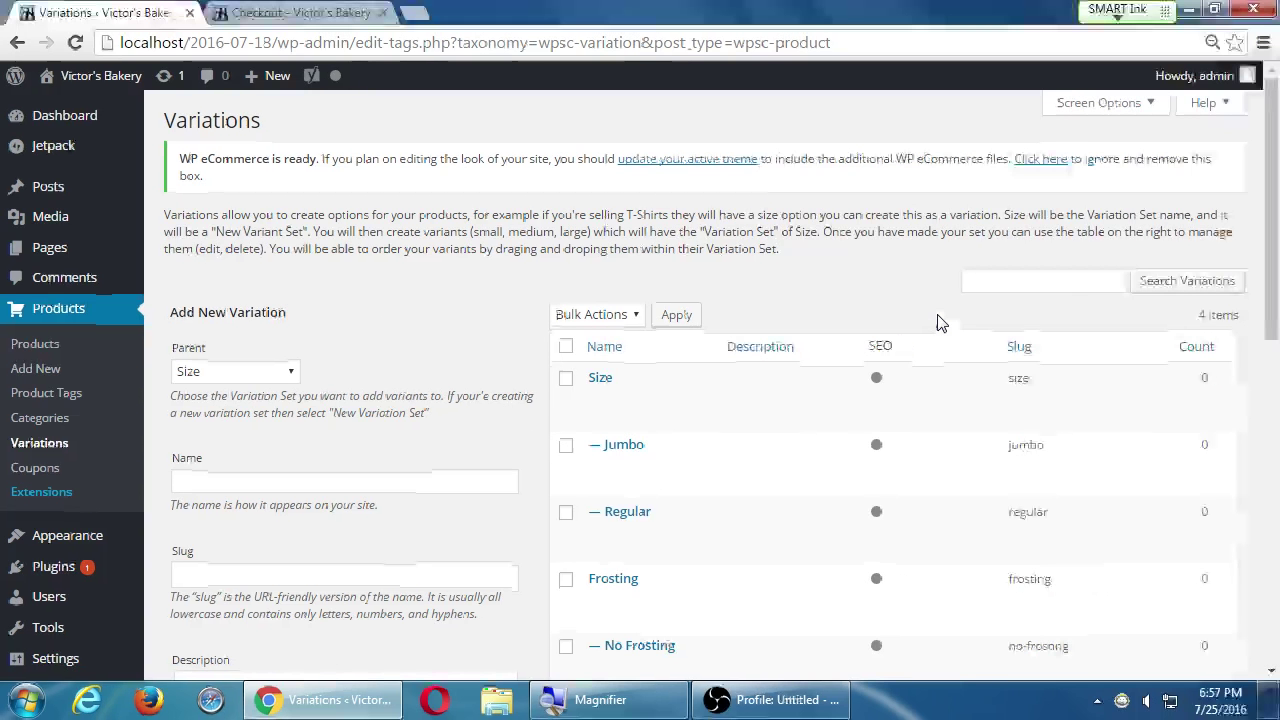
- Review the variation sets and their product counts, and open the list of products that use the 1/2 Dozen variation
scroll(1010, 325, down, 3)
scroll(1026, 280, down, 5)
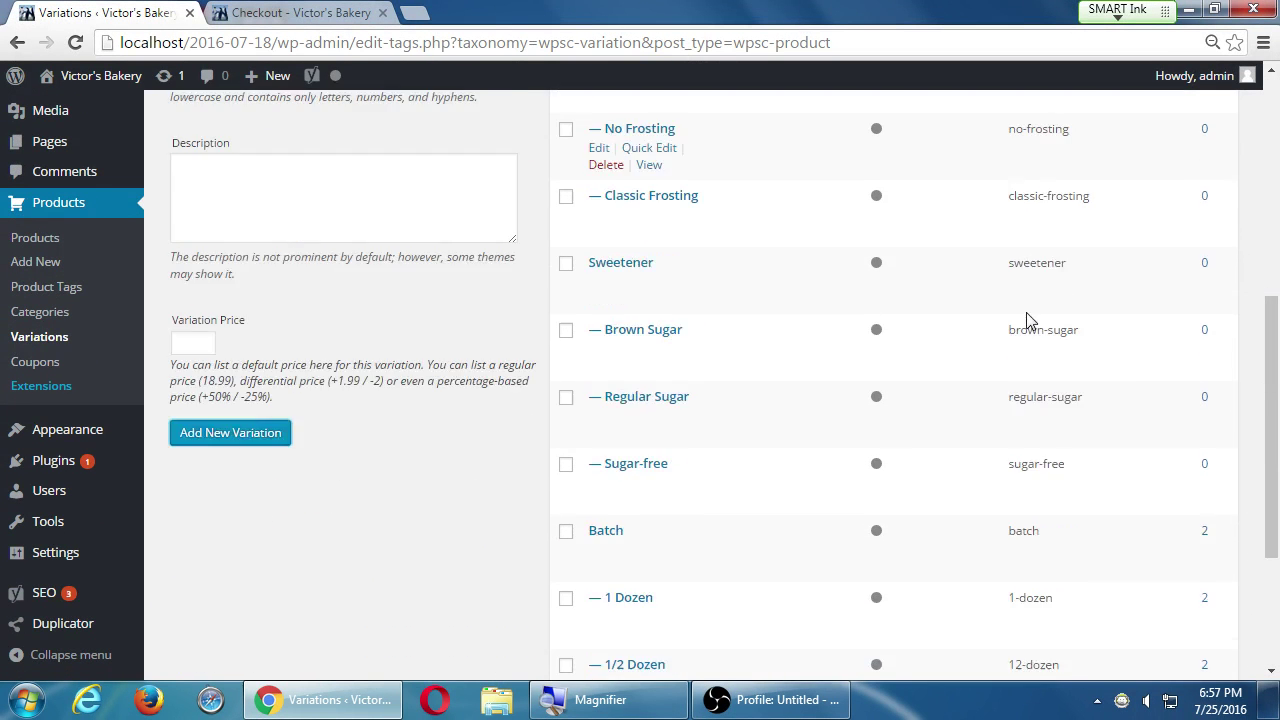
scroll(1060, 318, up, 8)
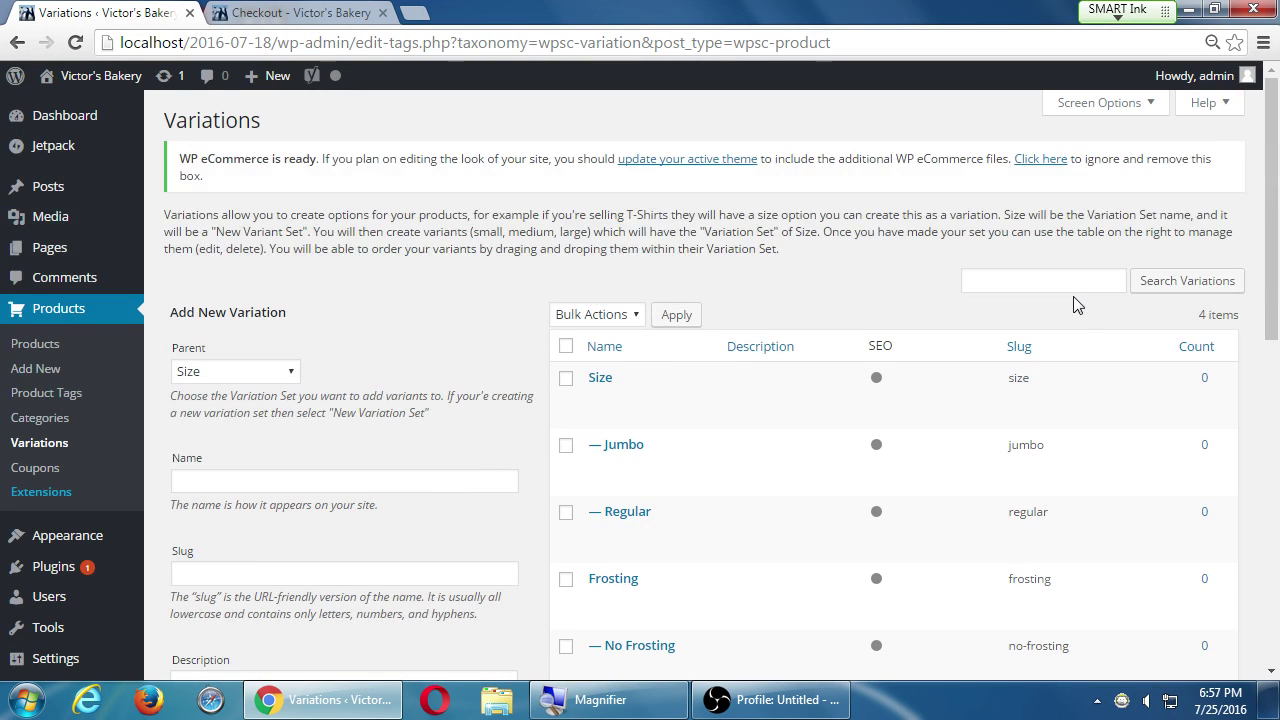
scroll(1160, 309, down, 3)
scroll(1178, 315, down, 4)
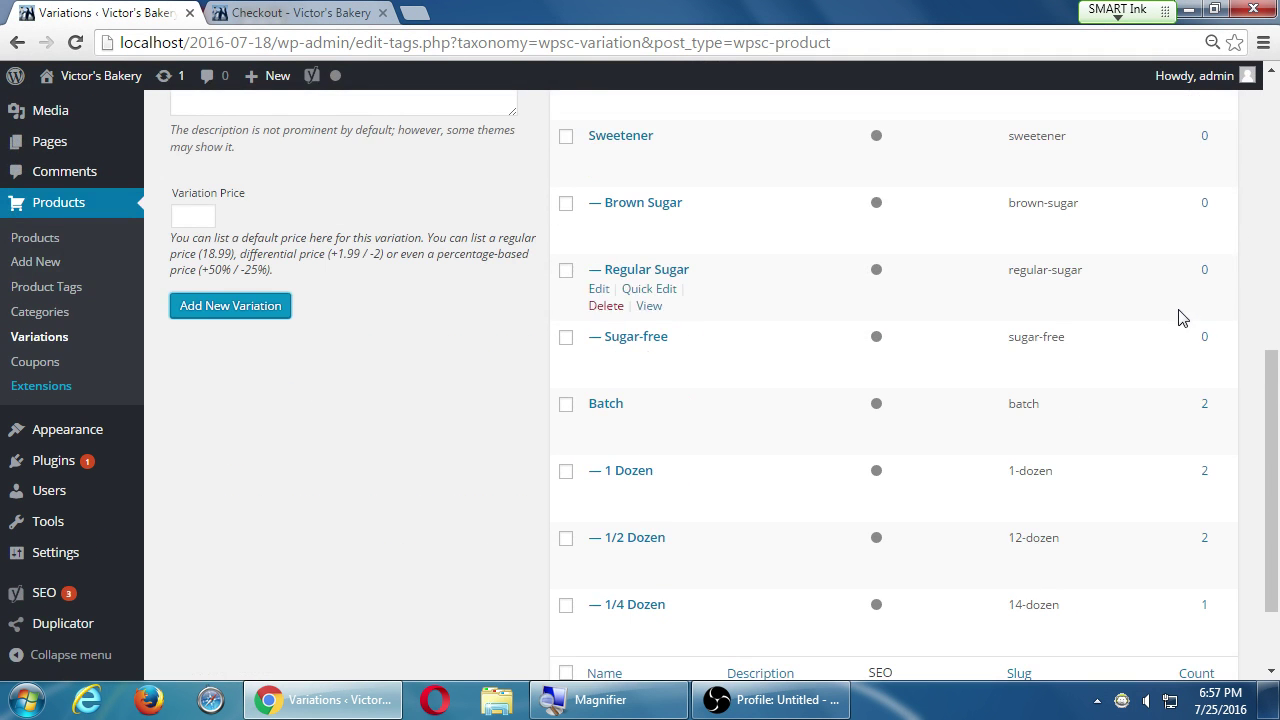
scroll(1212, 338, down, 2)
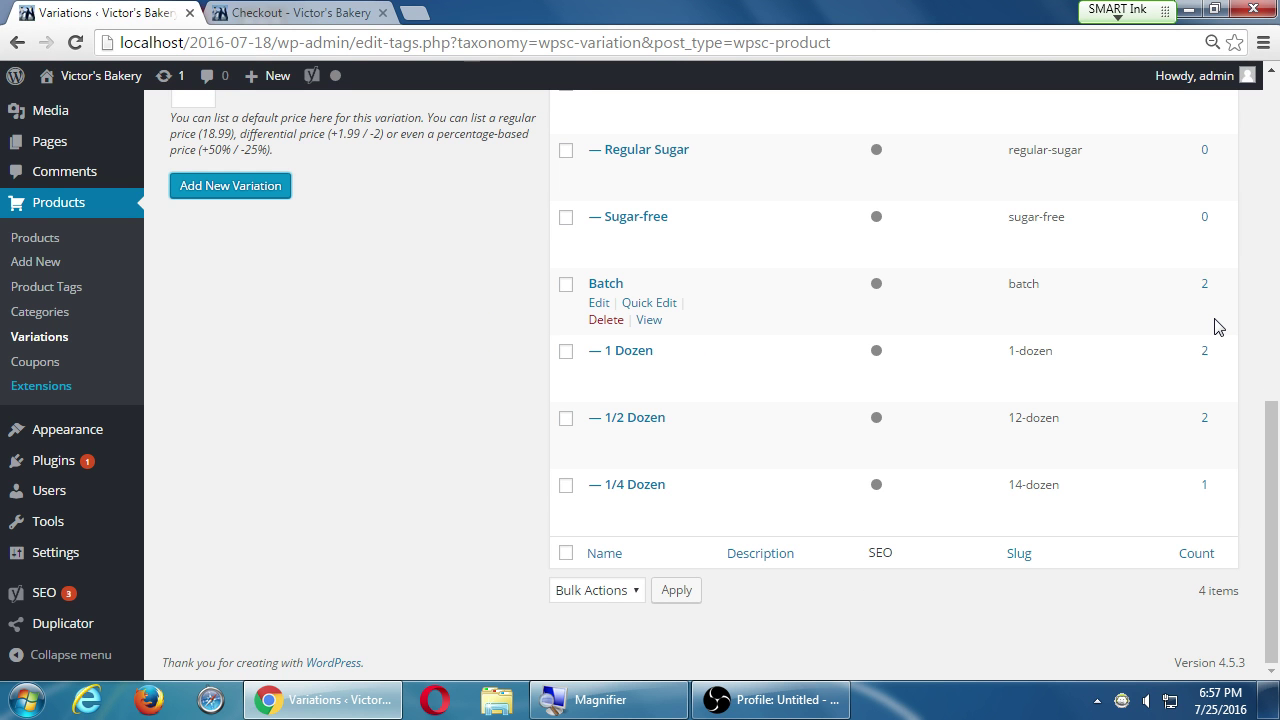
click(1204, 420)
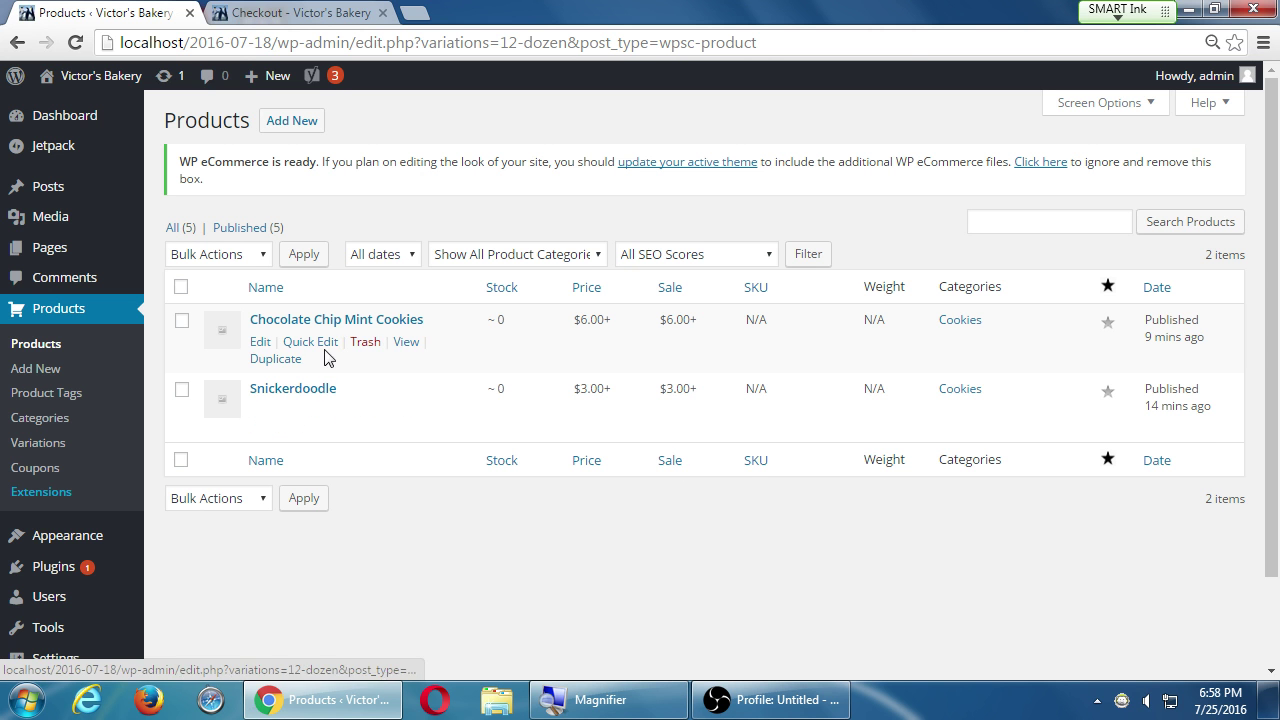
- Examine the quick edit fields of Chocolate Chip Mint Cookies and close them without saving
click(303, 341)
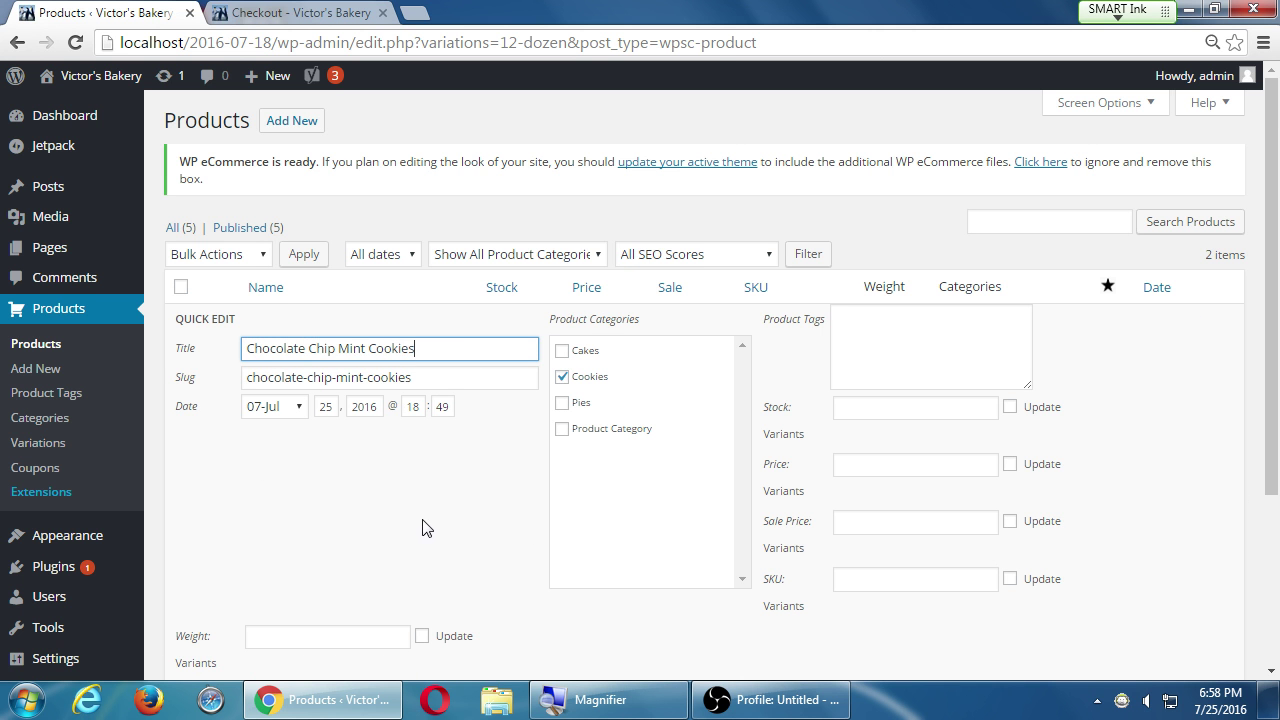
scroll(423, 526, down, 2)
scroll(425, 517, up, 2)
scroll(425, 517, up, 1)
scroll(423, 526, down, 1)
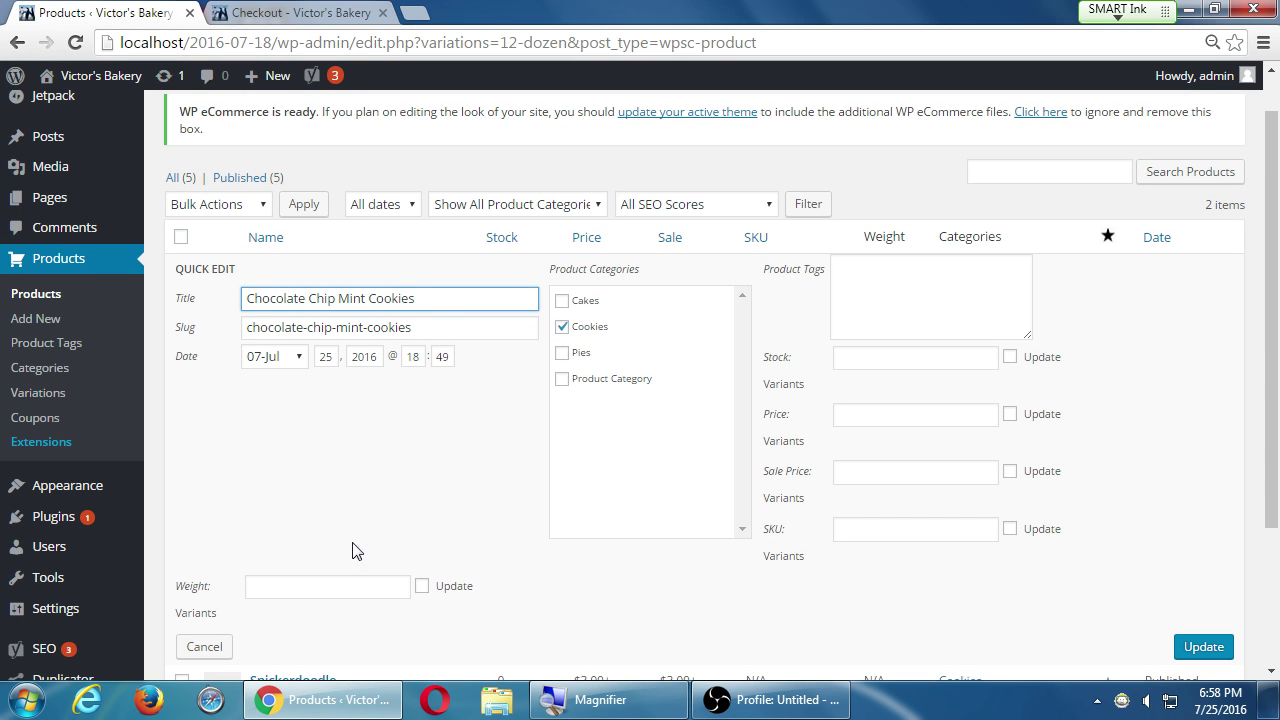
click(206, 650)
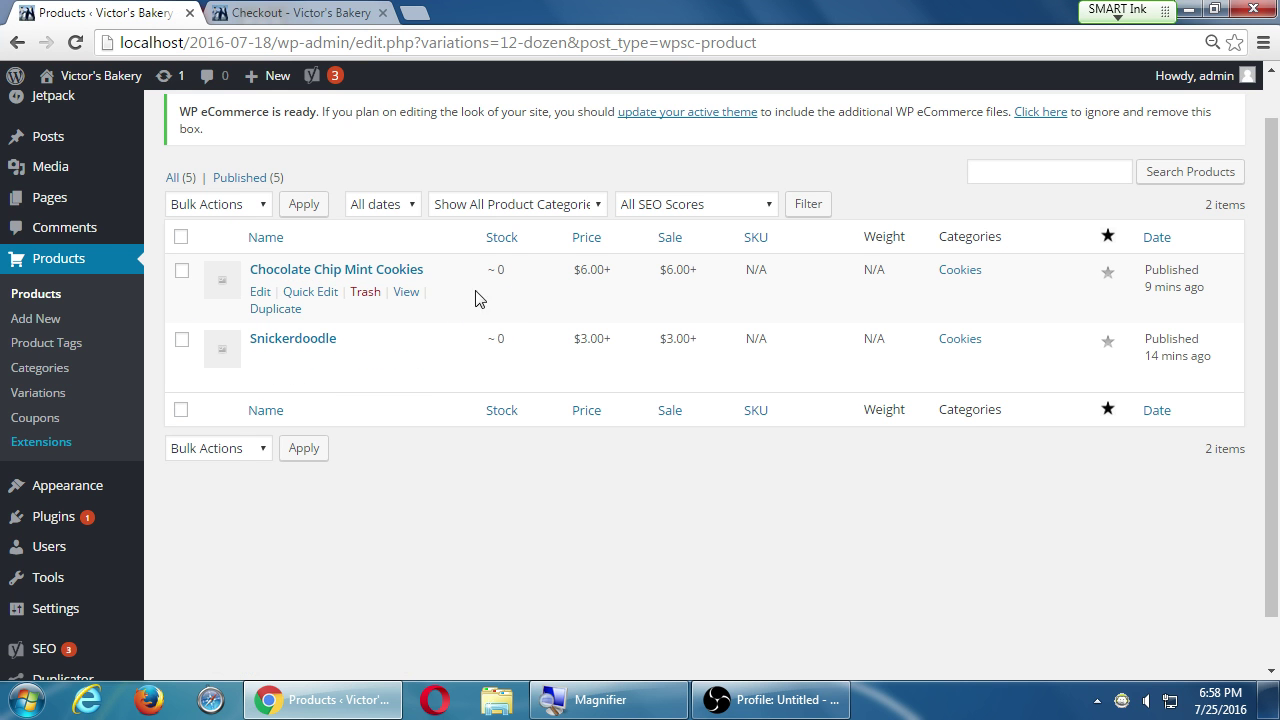
- Return to the Variations page and look through the complete list of sets and variants
click(54, 400)
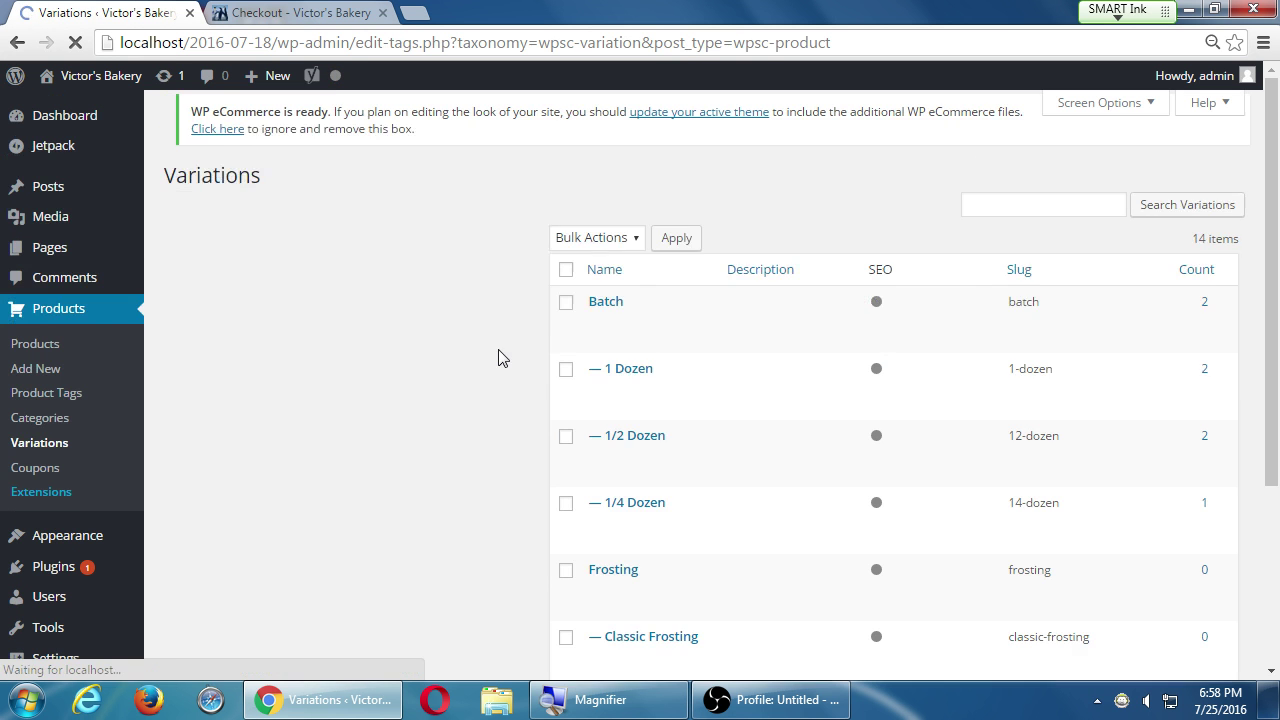
scroll(757, 400, down, 5)
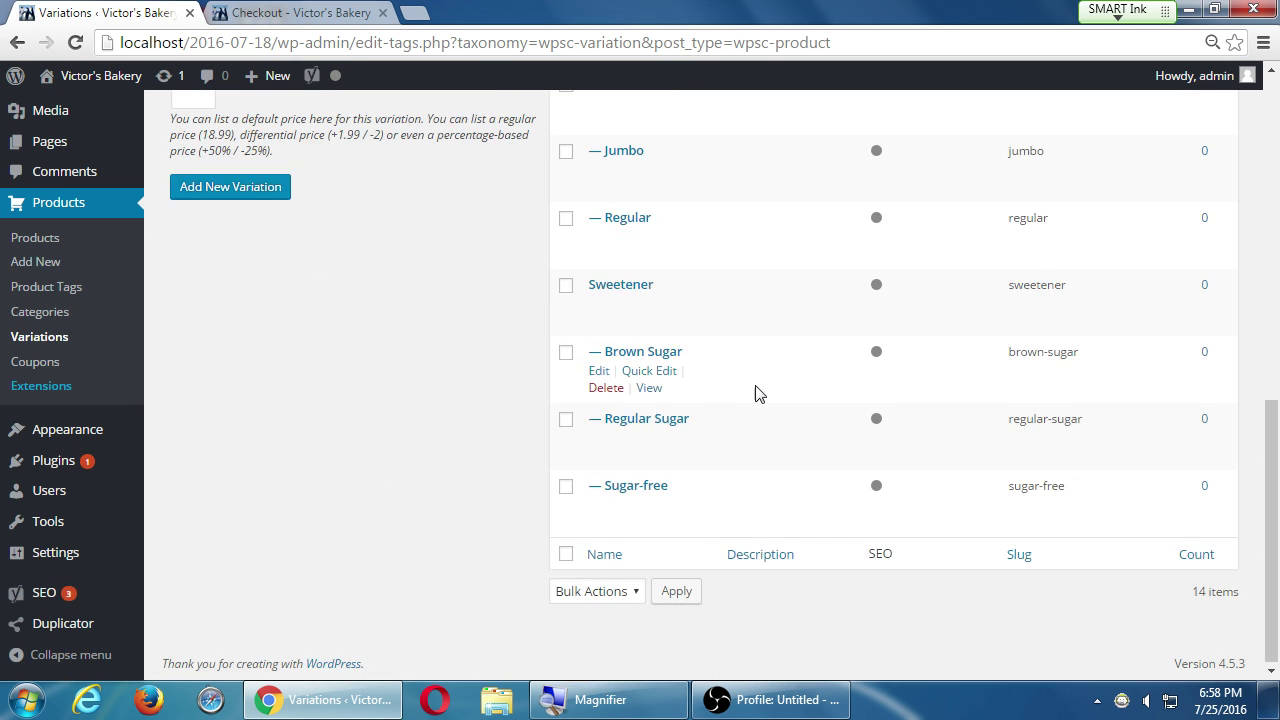
scroll(757, 391, up, 6)
scroll(757, 391, down, 5)
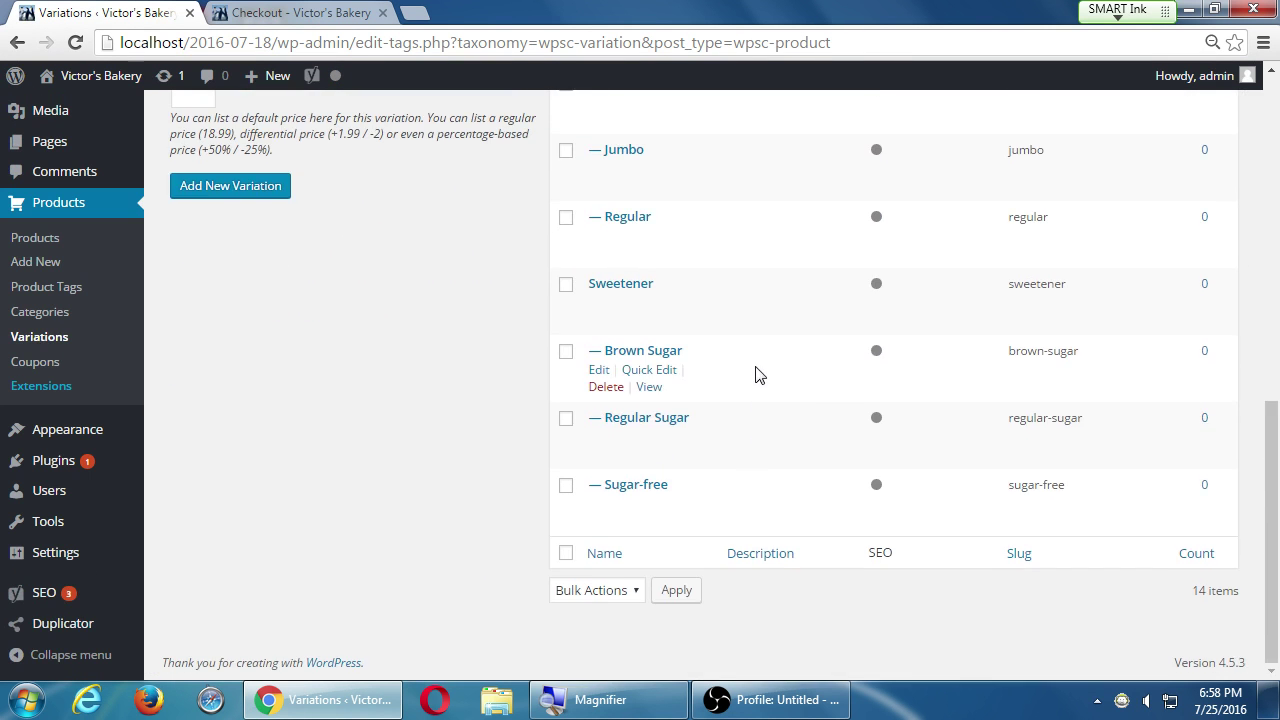
scroll(760, 390, up, 6)
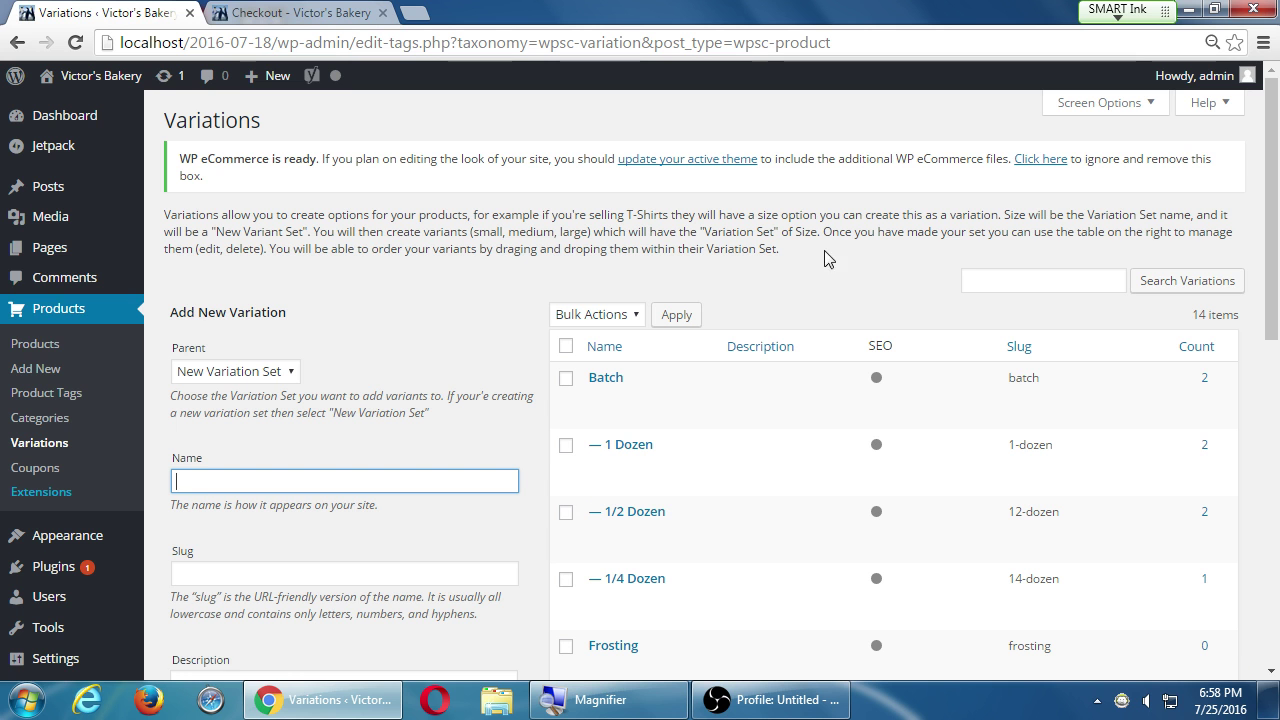
- Start a new product titled Donuts
click(35, 370)
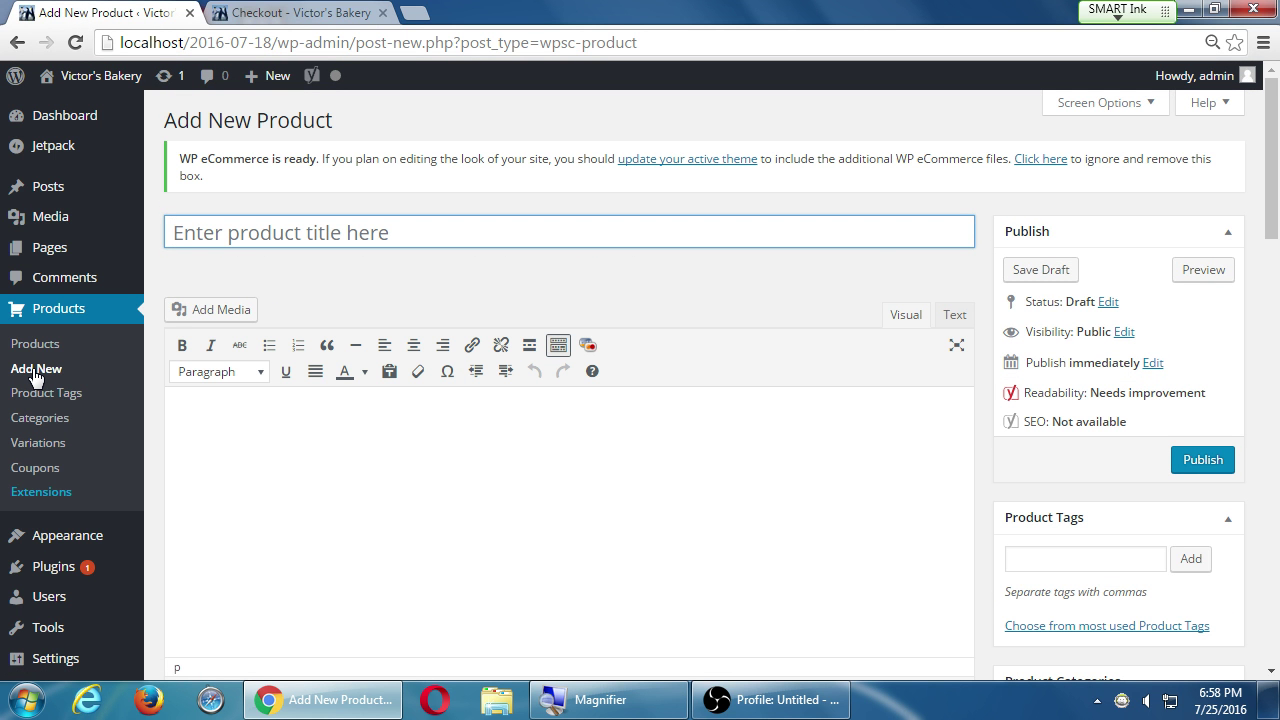
text(Donuts)
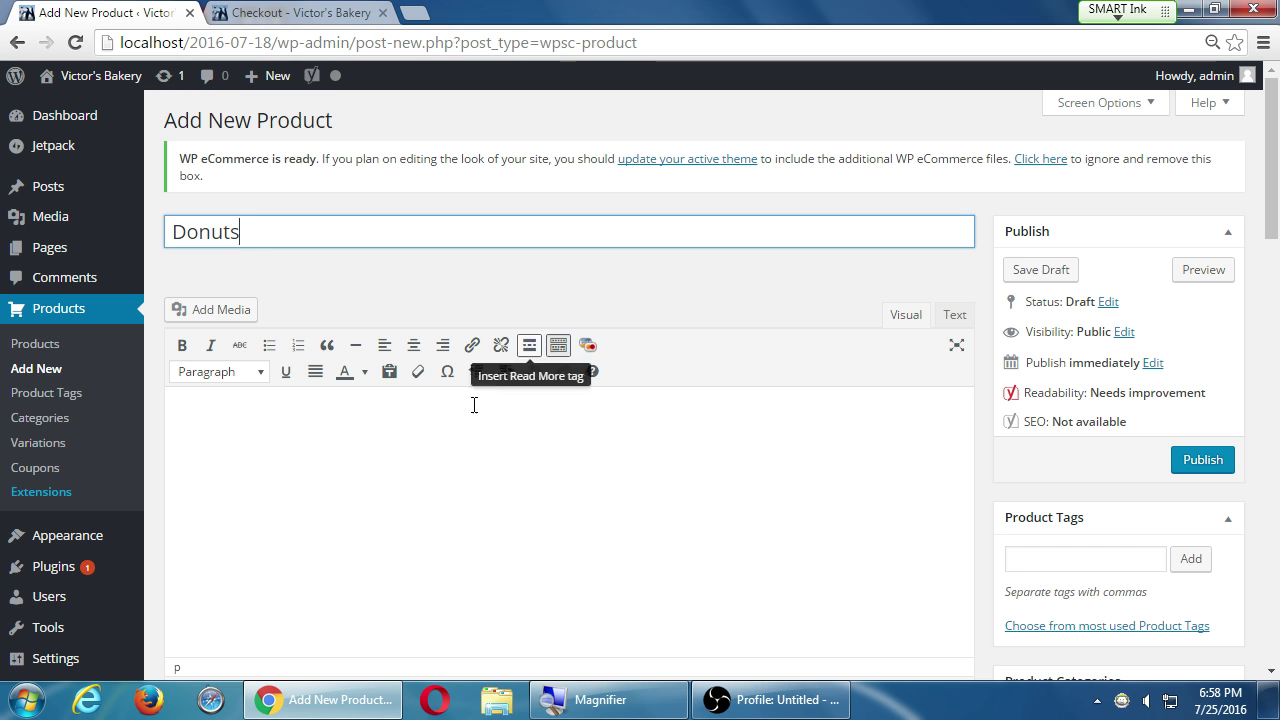
click(437, 477)
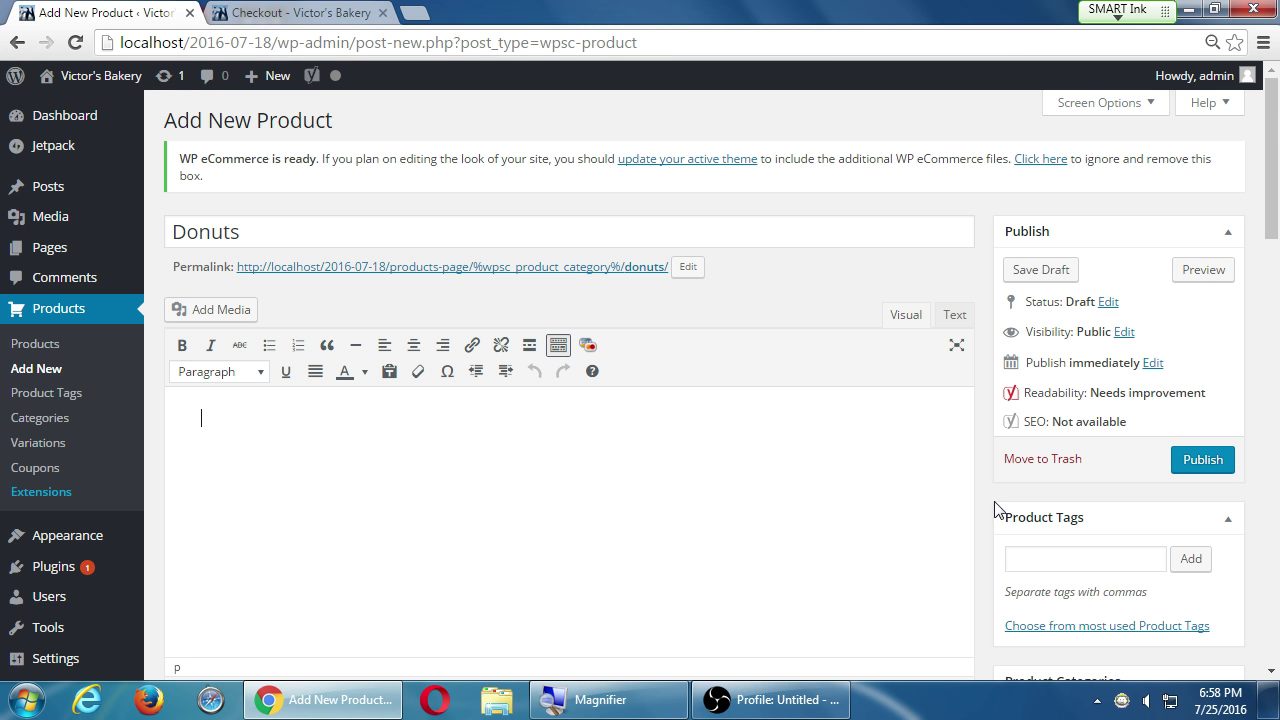
- Create a product category named Donuts from the product editor and assign it to the product
scroll(995, 505, down, 5)
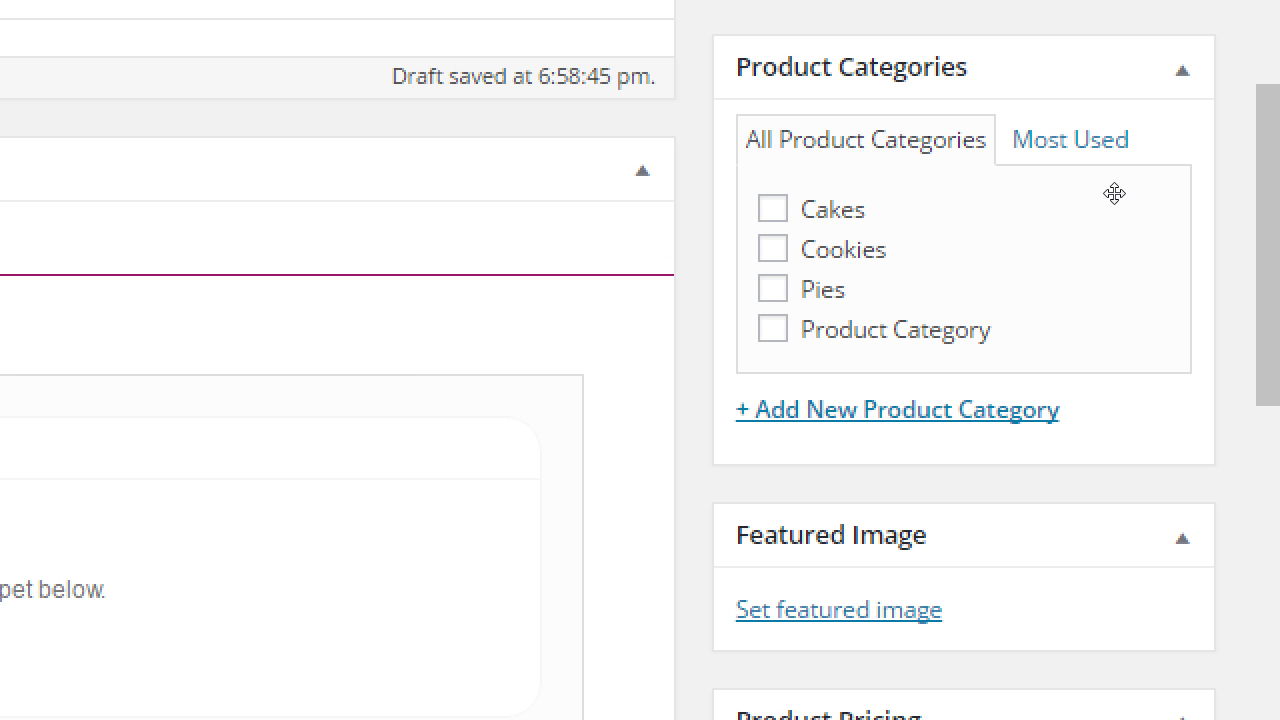
click(1022, 373)
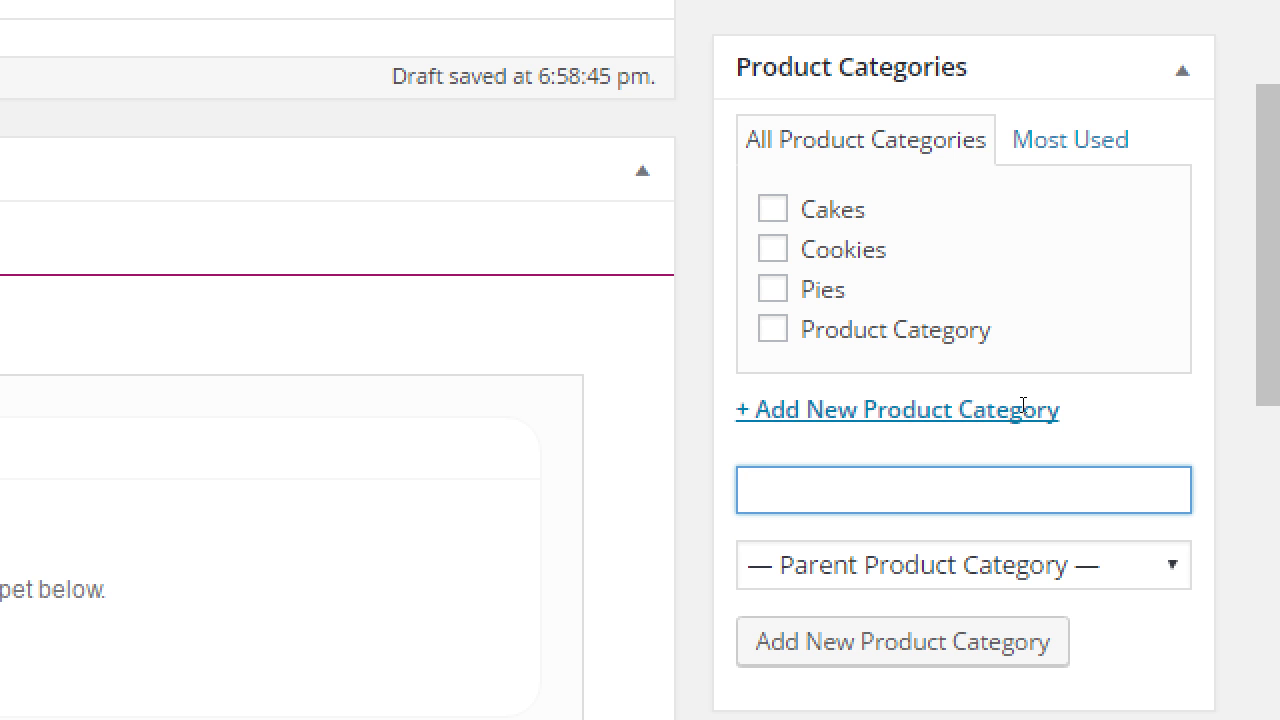
text(Donuts)
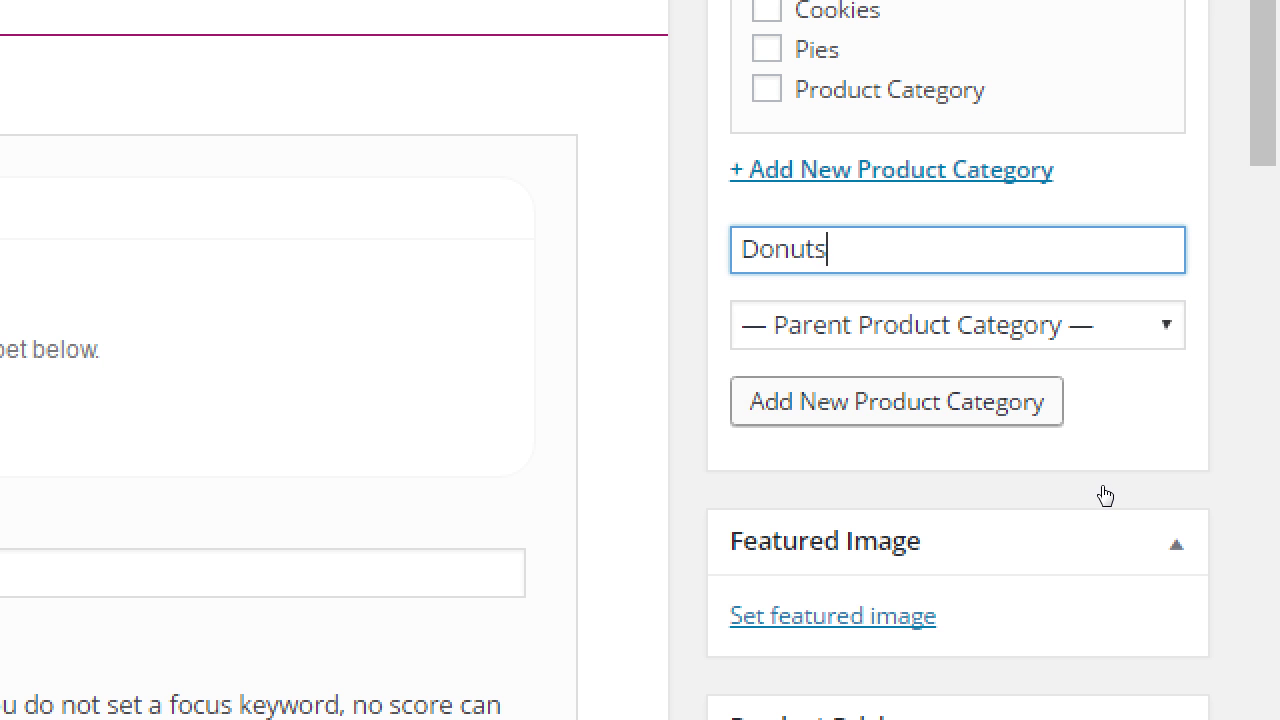
key(Return)
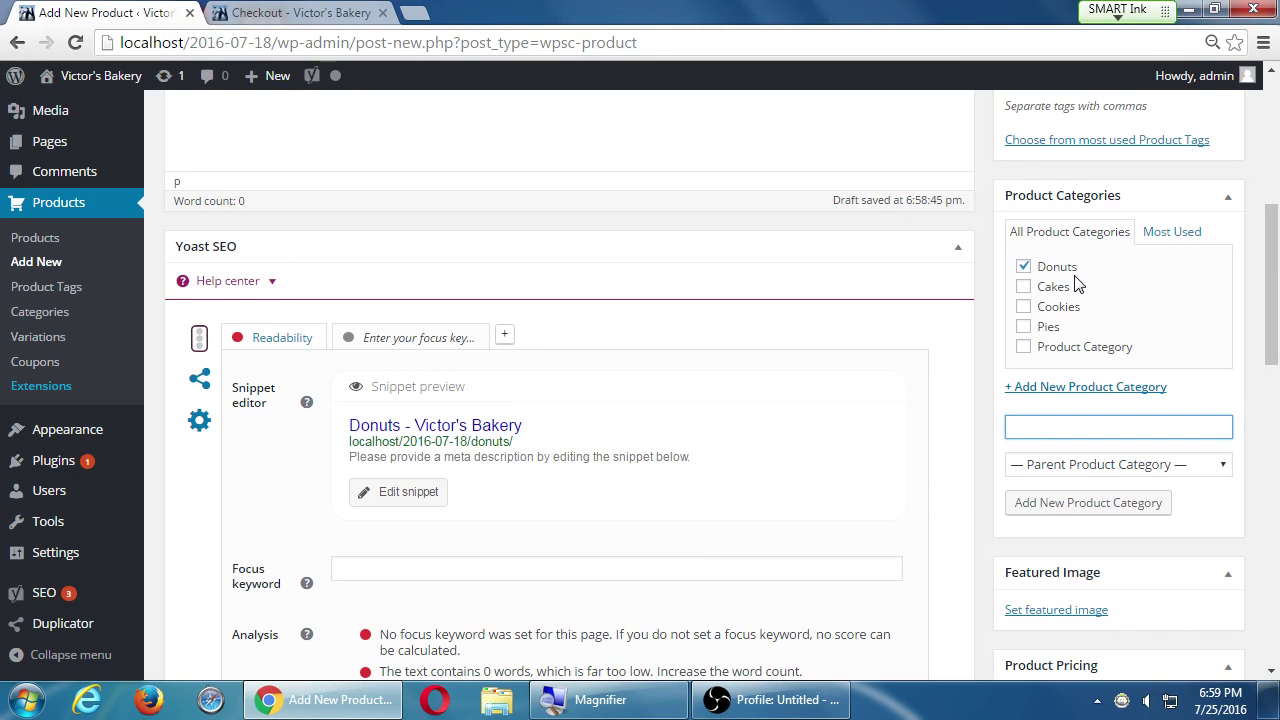
- Generate the product's variations from all variants of the Sweetener, Size and Frosting sets
scroll(920, 338, down, 6)
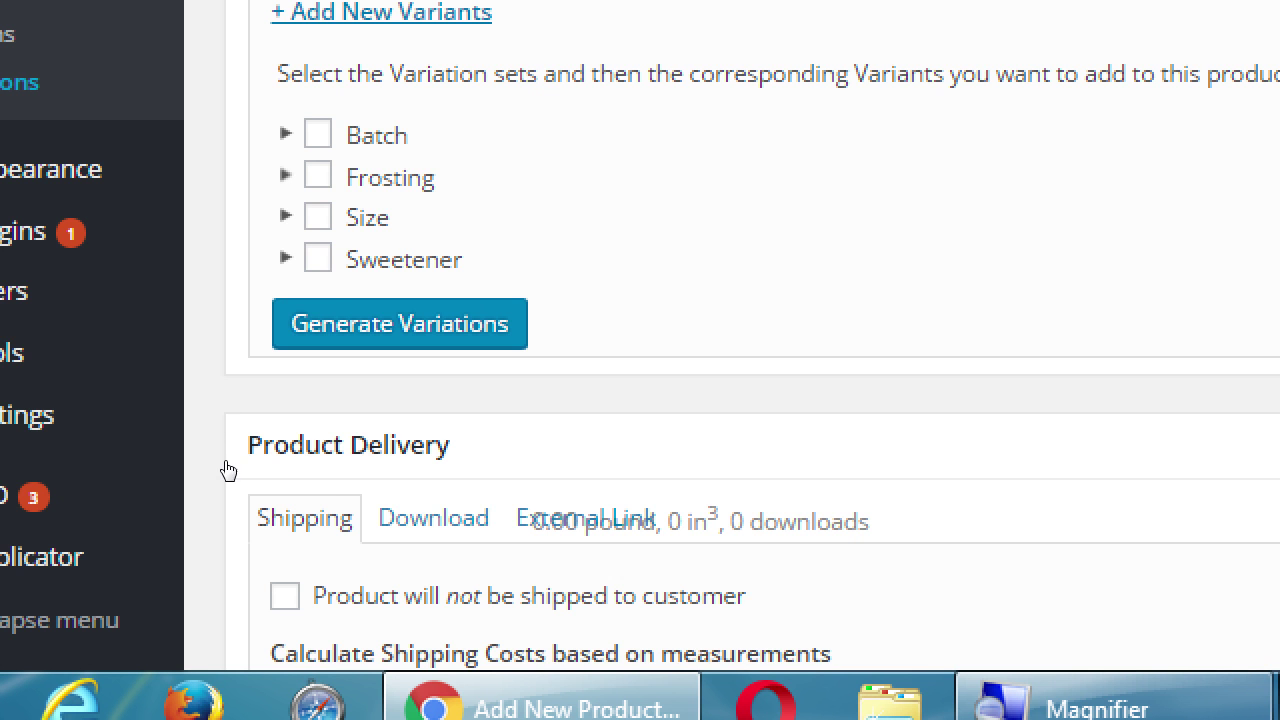
key(space)
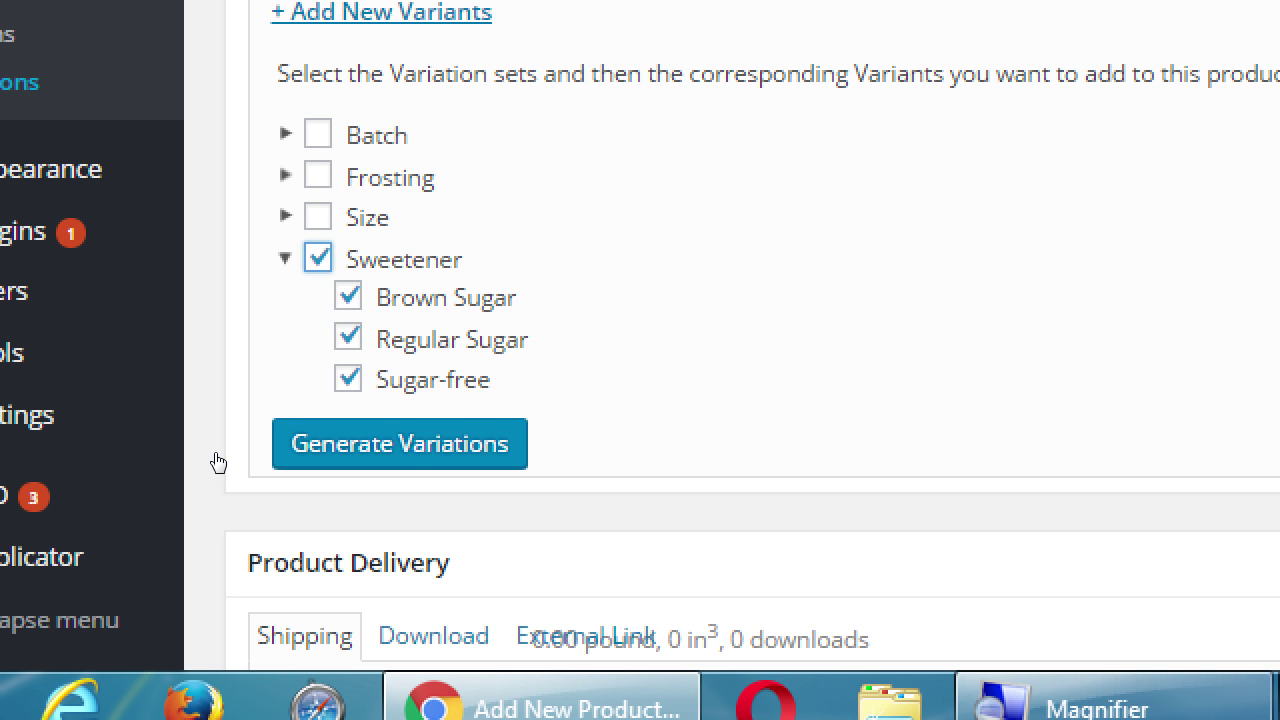
key(shift+Tab)
key(space)
key(shift+Tab)
key(space)
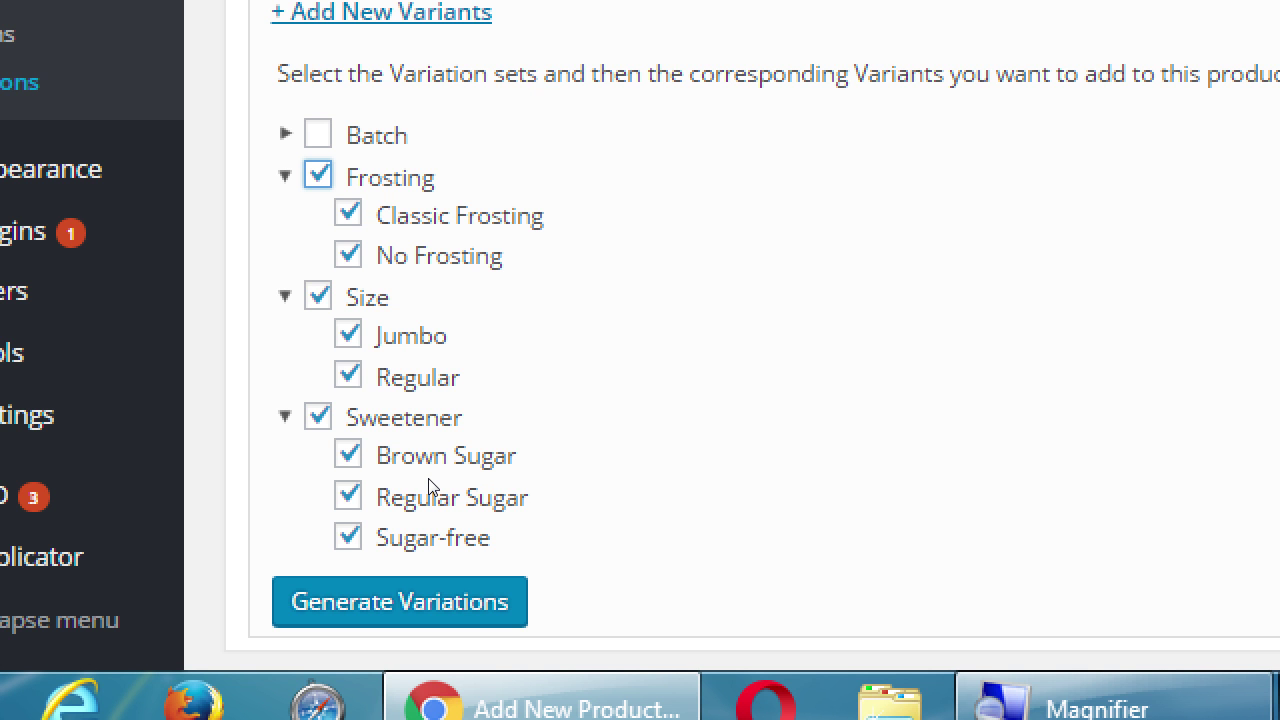
click(289, 648)
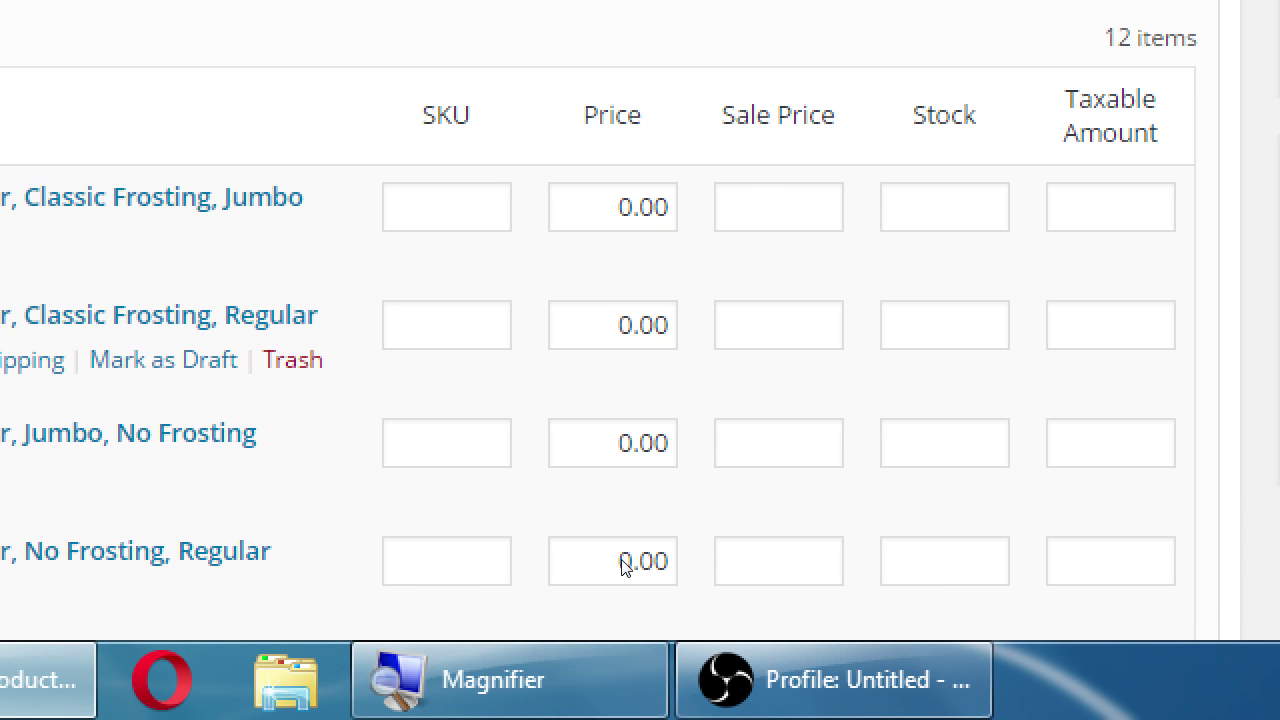
- Look through the generated variation combinations and their price fields
key(super+minus)
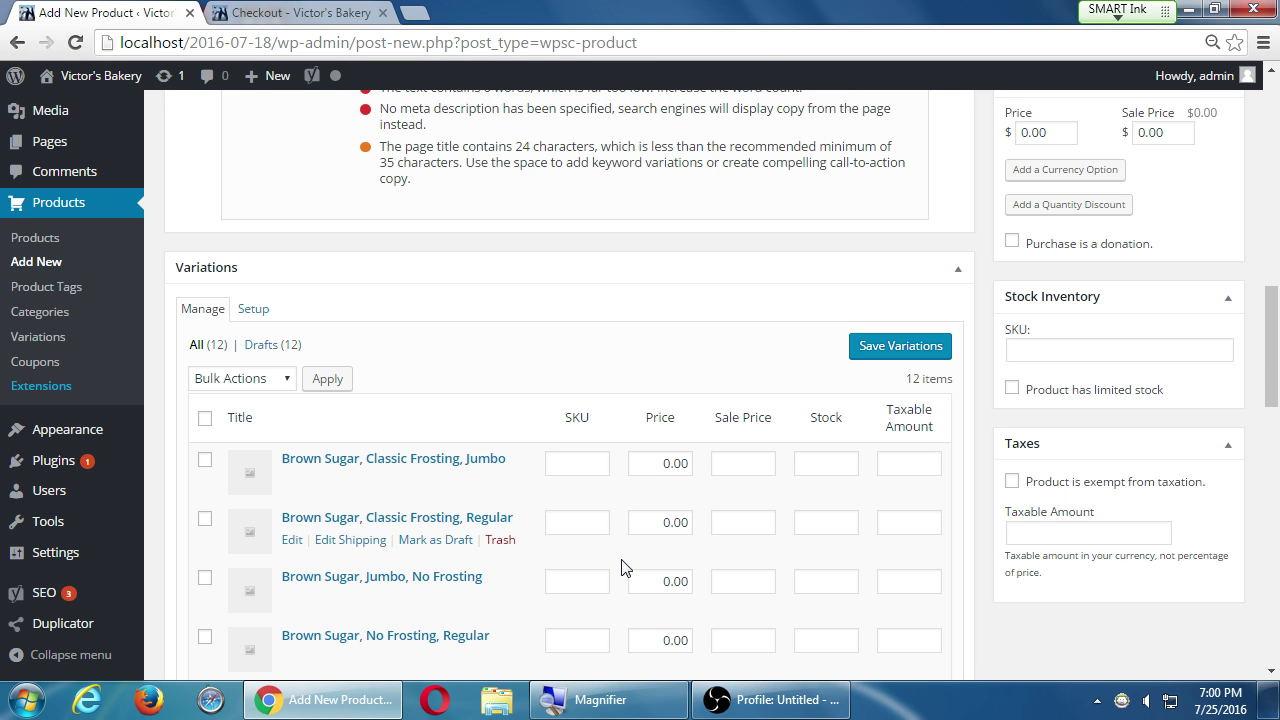
scroll(621, 567, down, 1)
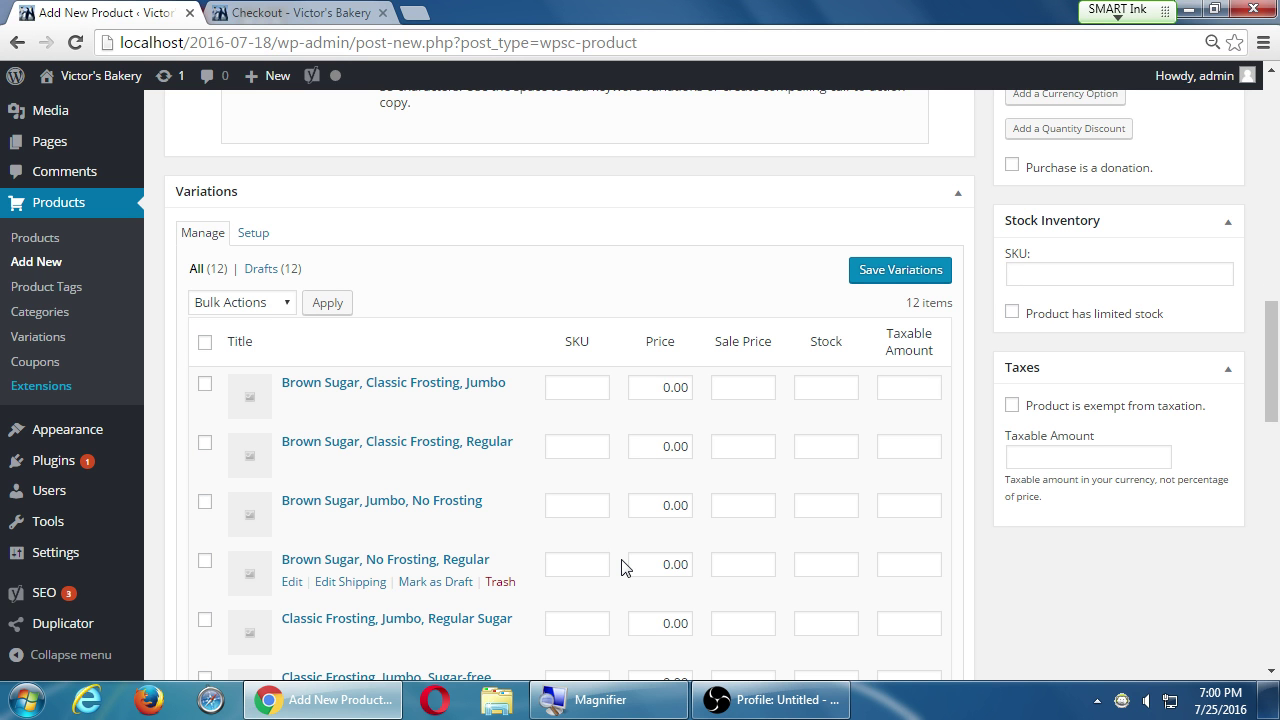
scroll(621, 567, down, 1)
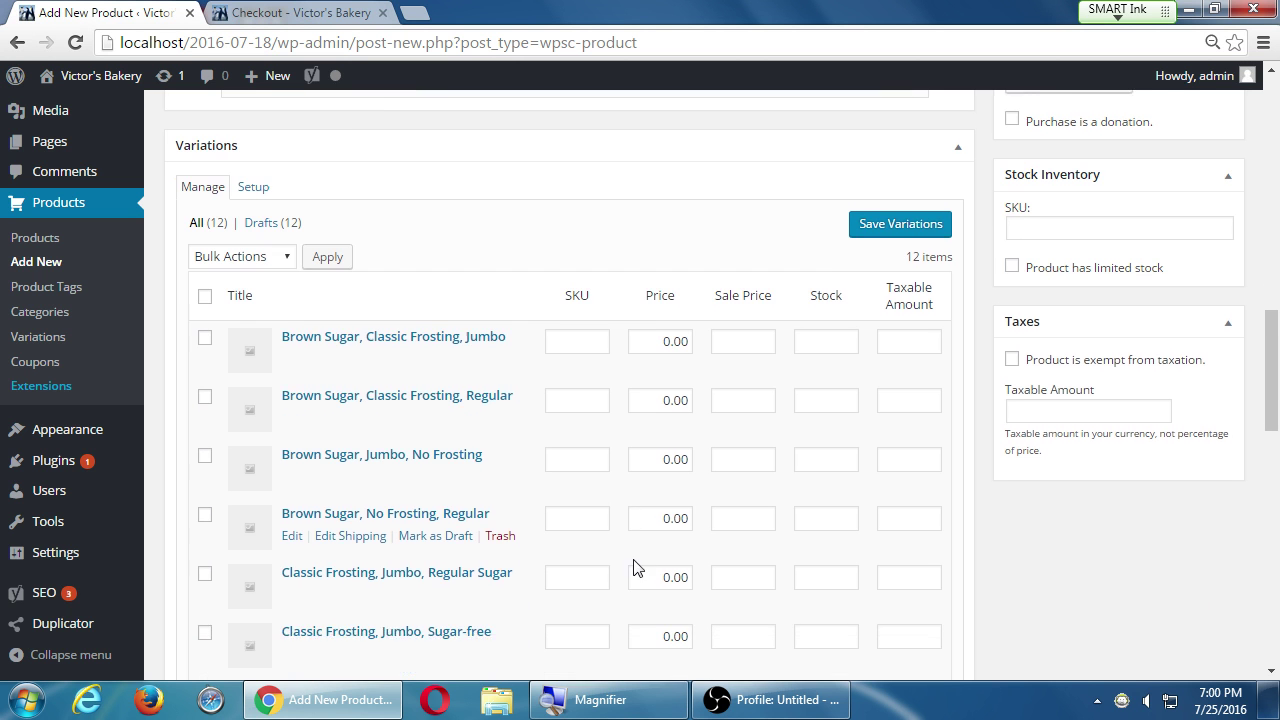
click(659, 310)
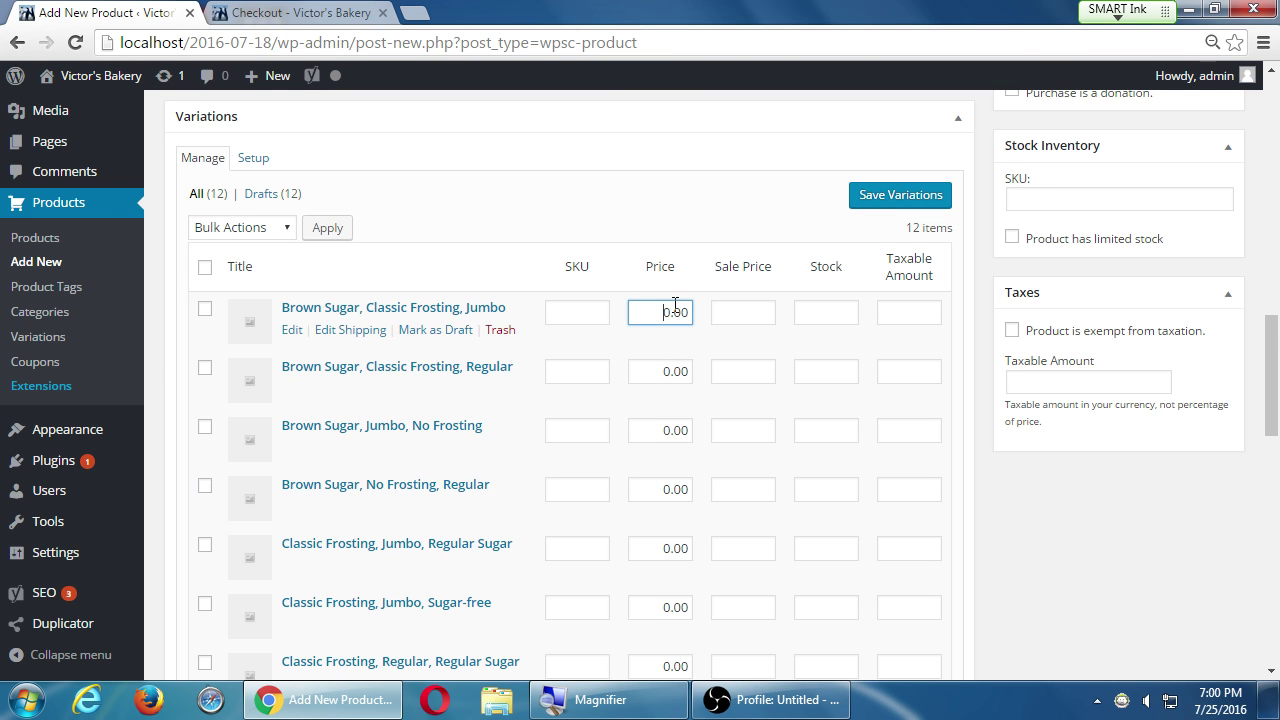
scroll(672, 308, down, 5)
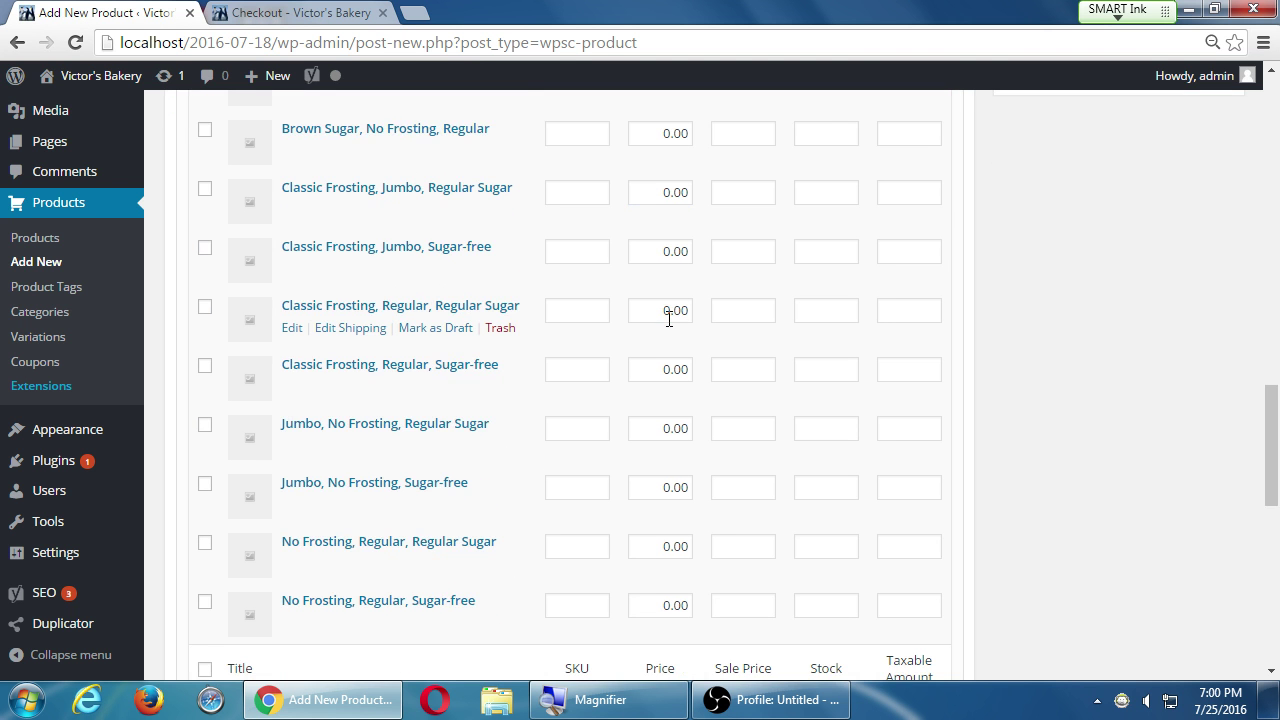
scroll(672, 327, up, 6)
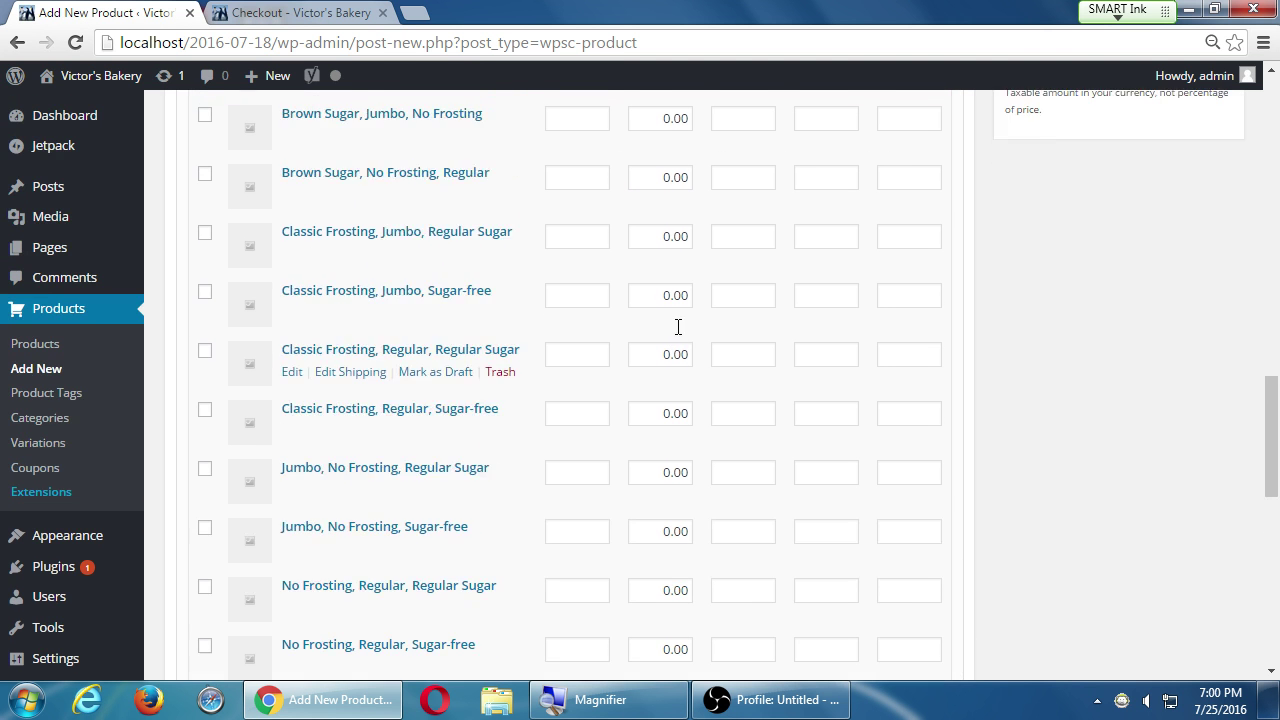
- Select all generated variations, open them for bulk editing and look over the shared price and shipping fields
click(204, 390)
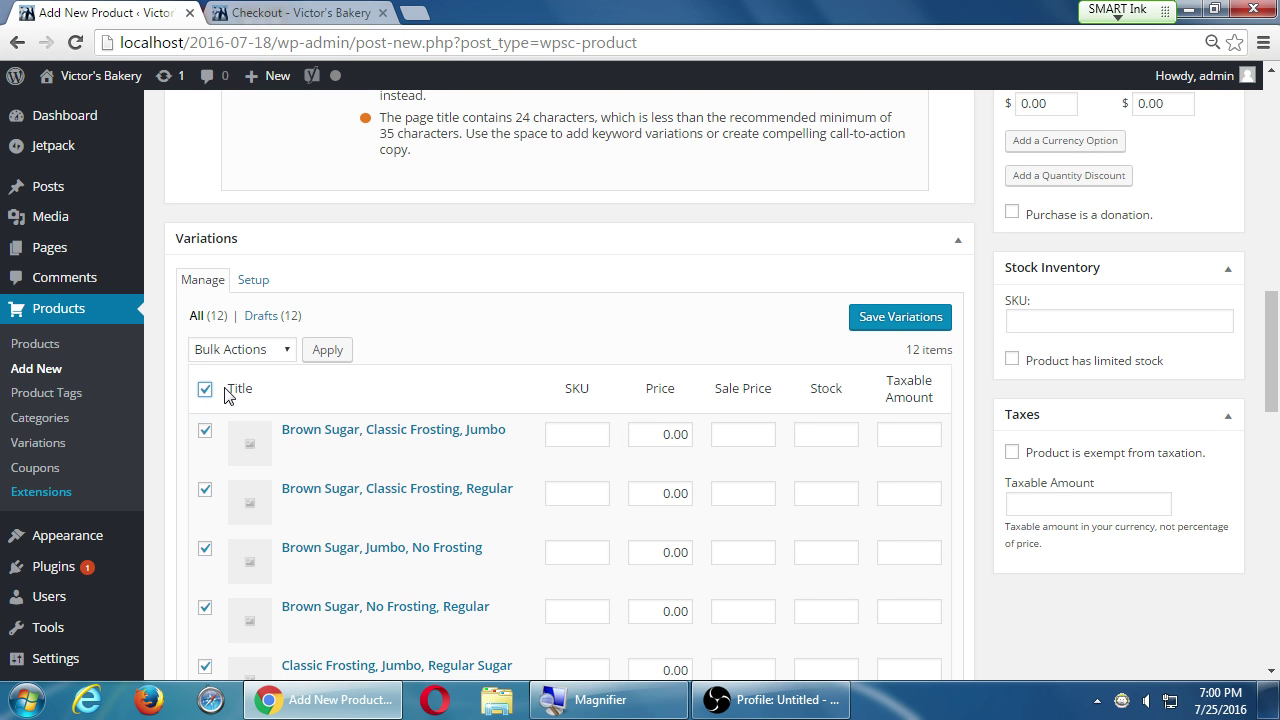
scroll(251, 634, down, 3)
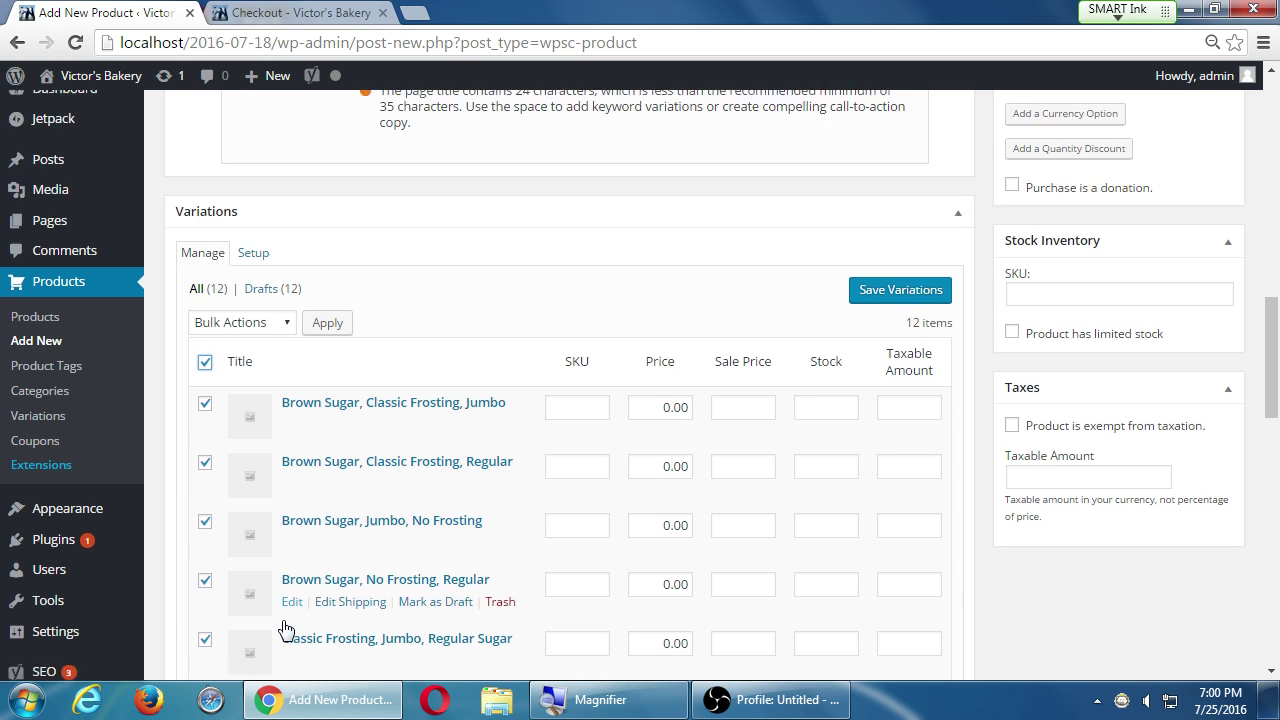
scroll(255, 470, up, 3)
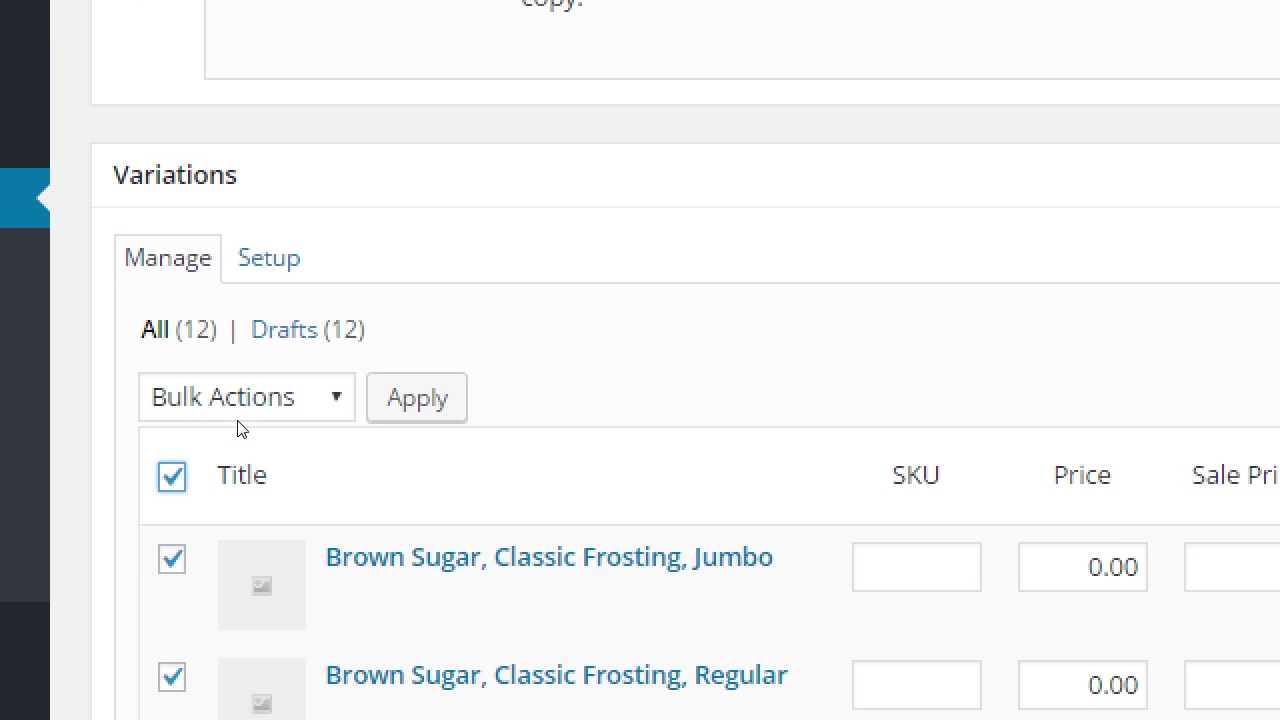
click(239, 417)
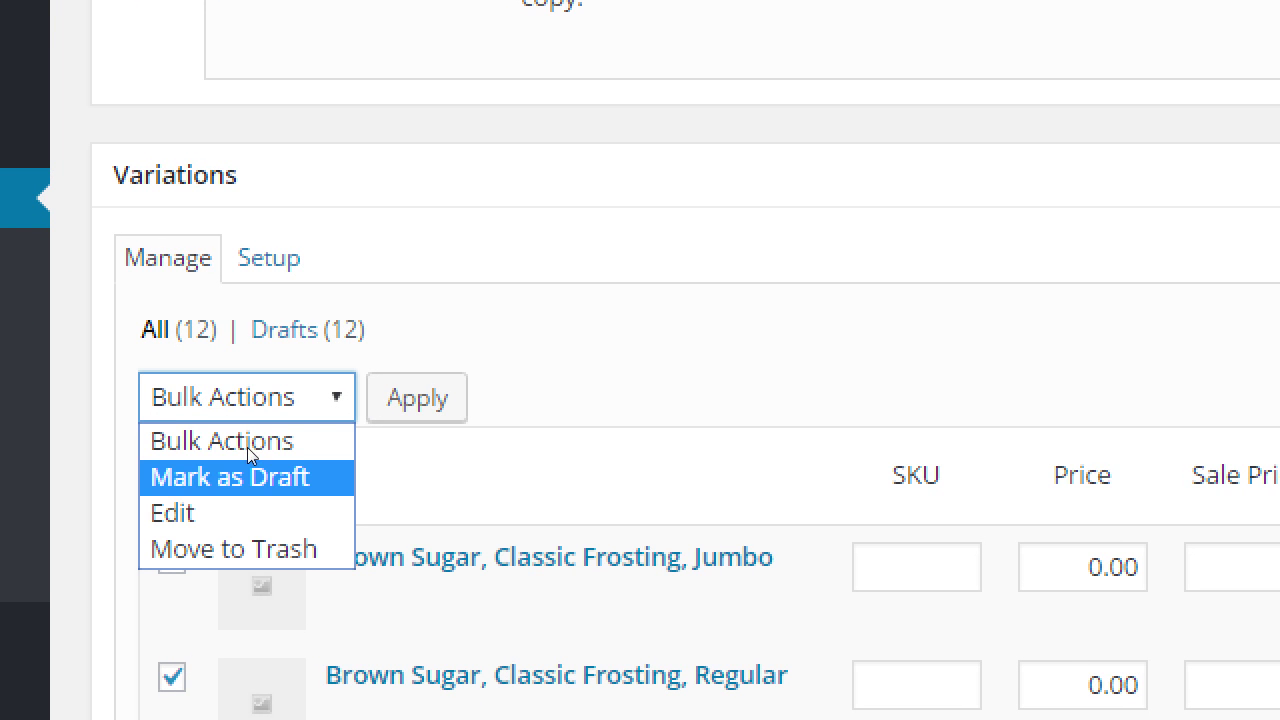
key(Down)
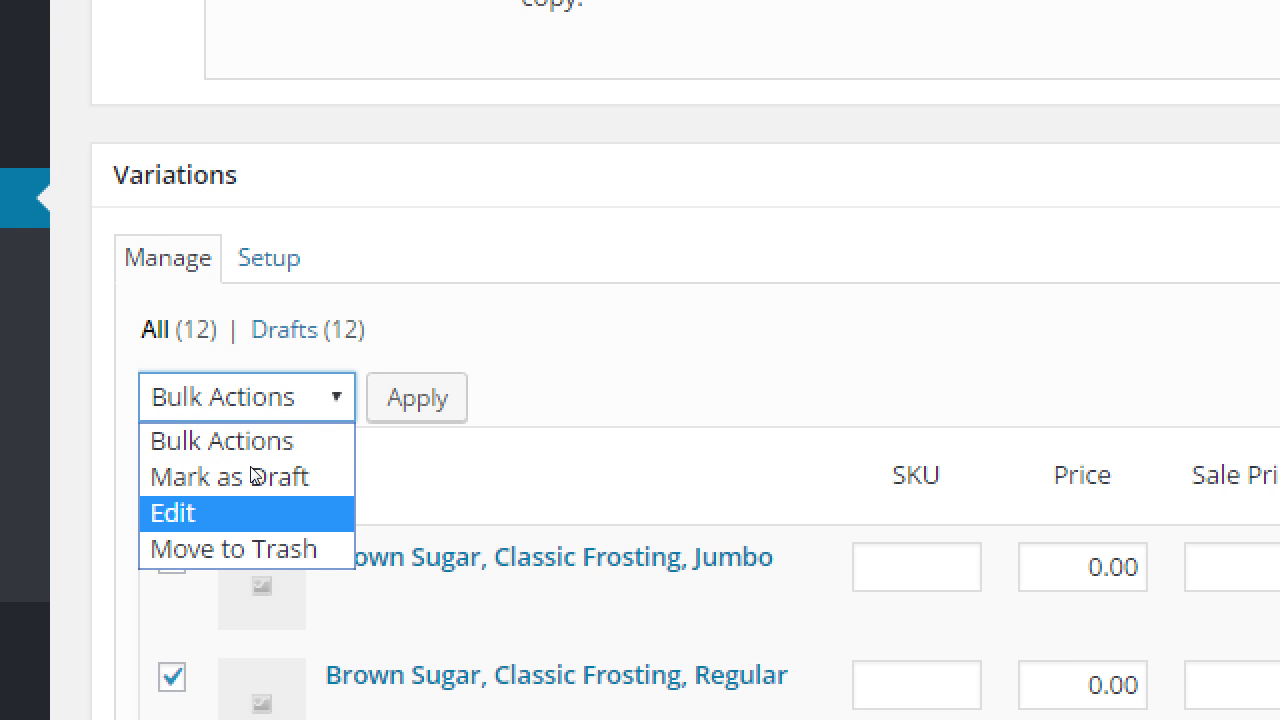
key(Return)
key(Tab)
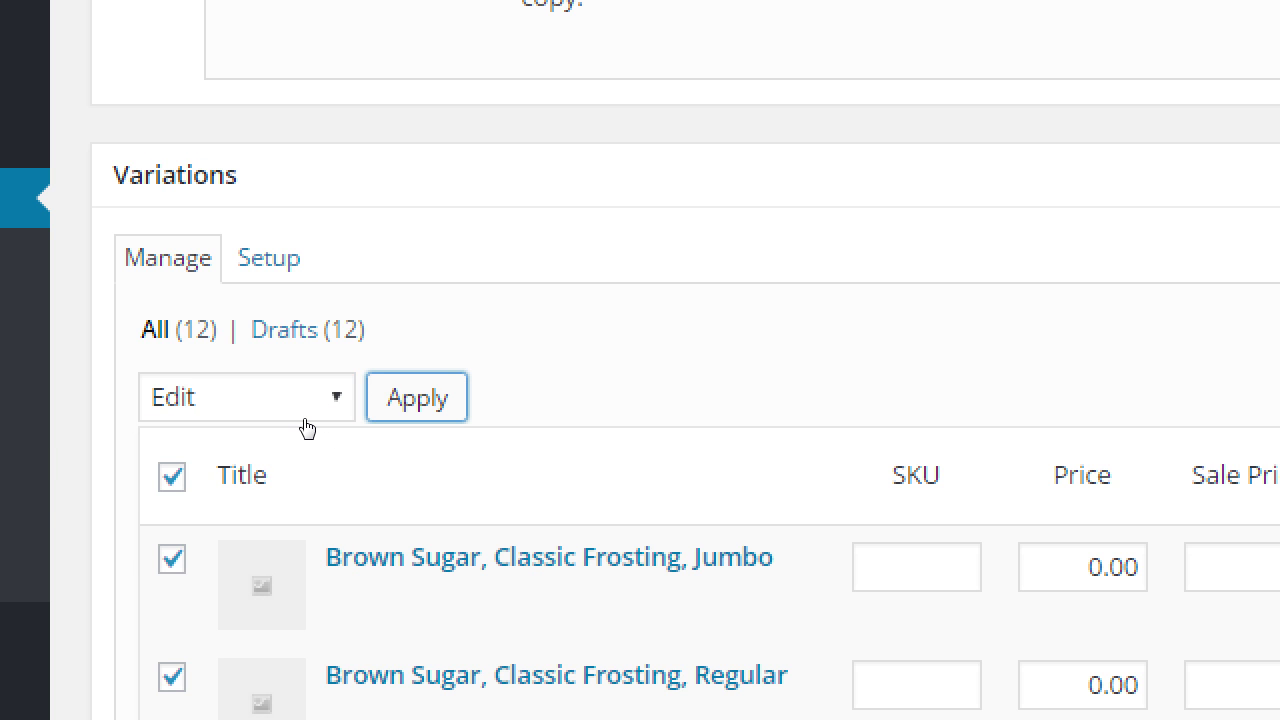
key(Return)
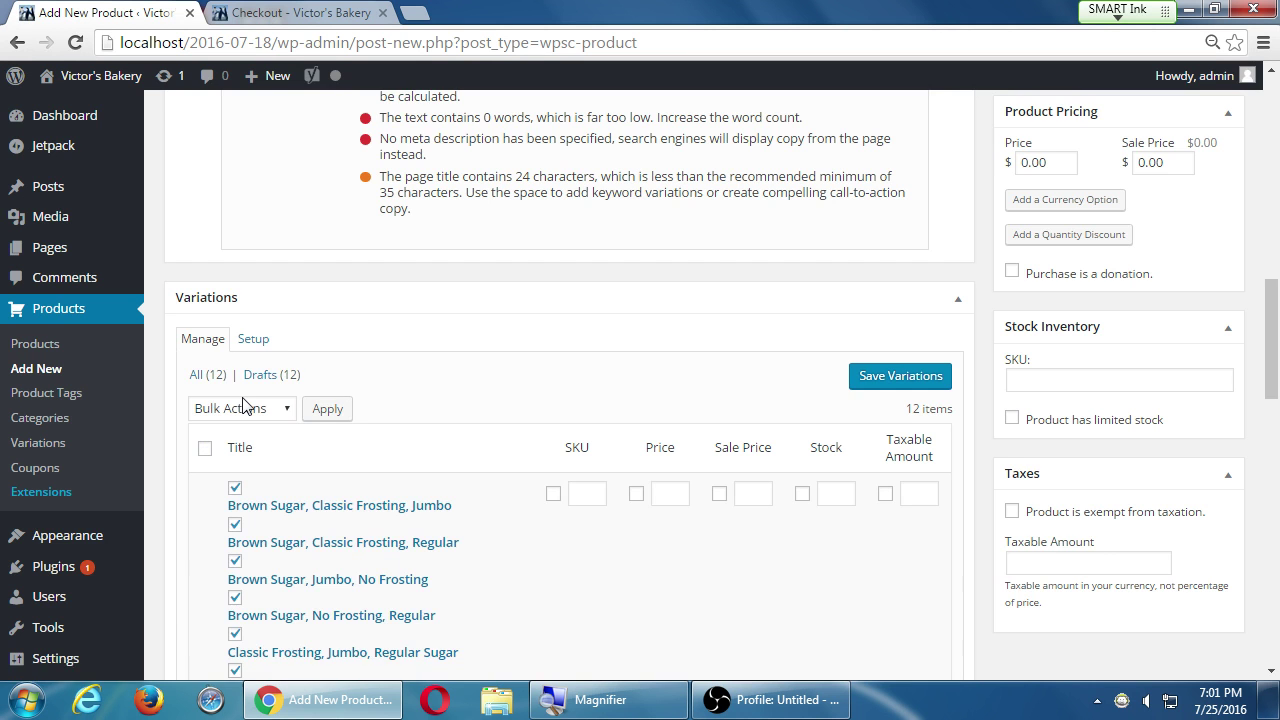
scroll(397, 477, down, 3)
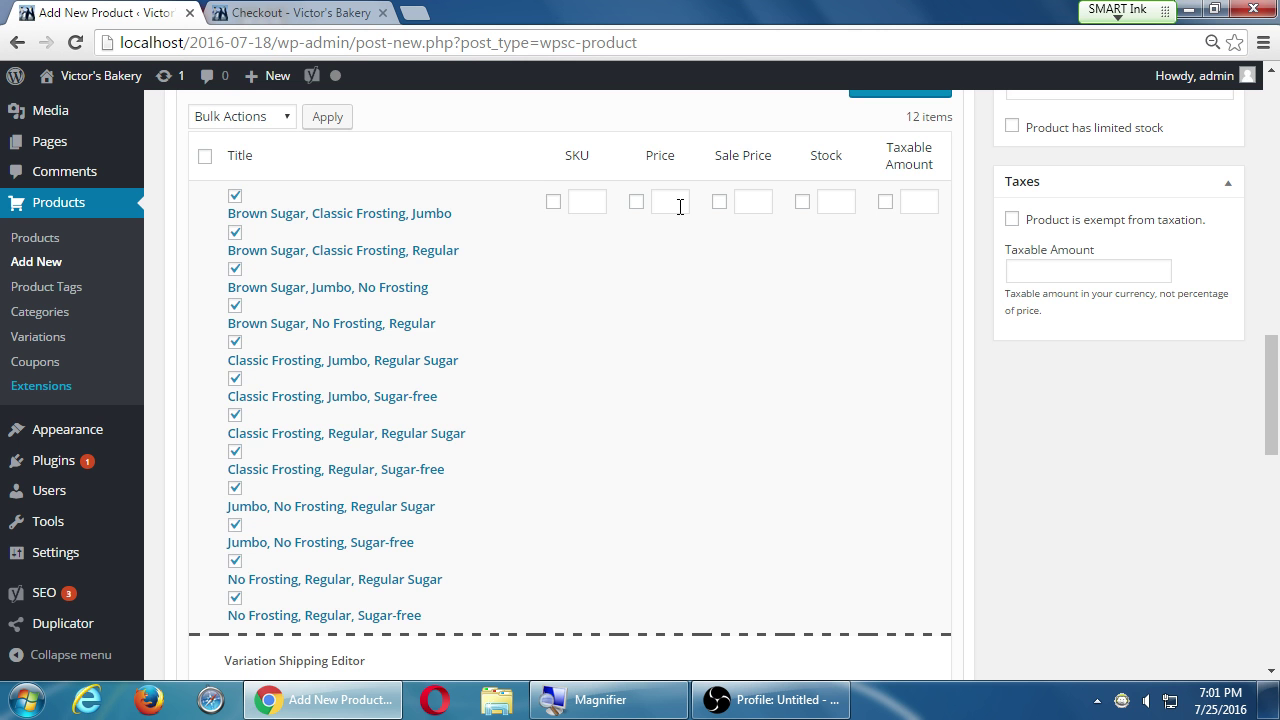
scroll(610, 230, down, 6)
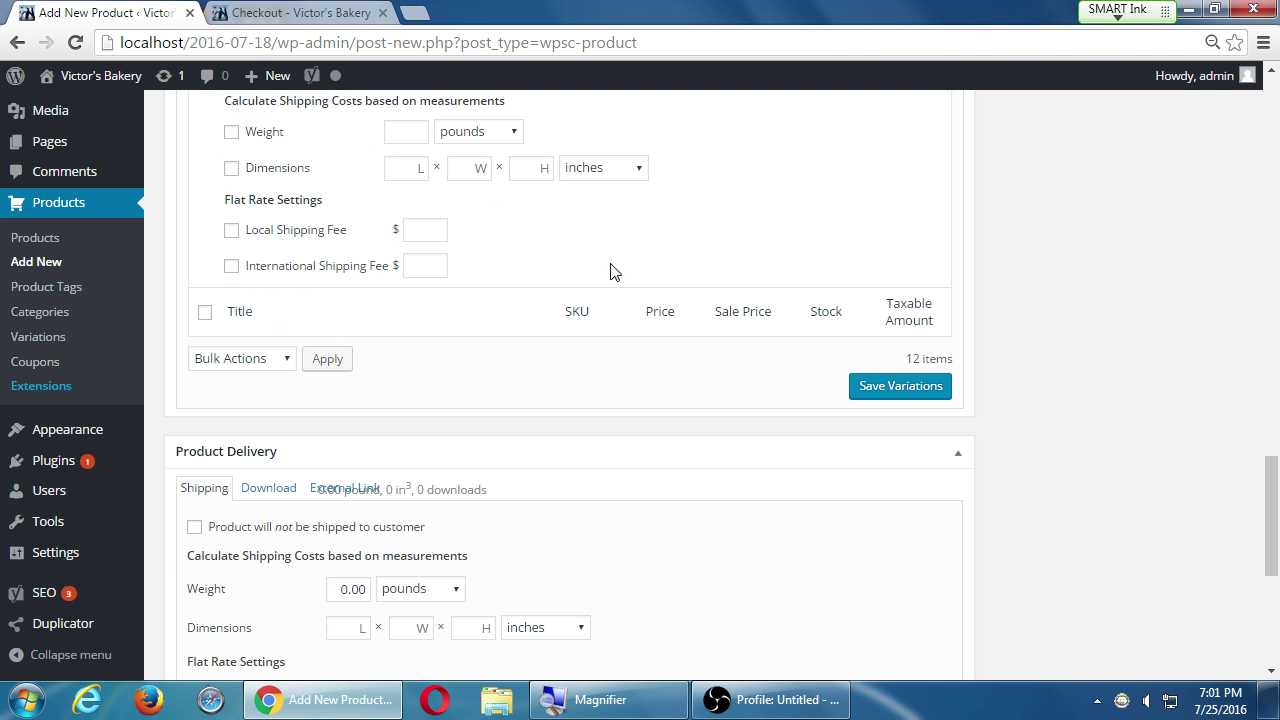
- Reload the blank product form, title the product Donuts and assign it to the Donuts category
key(F5)
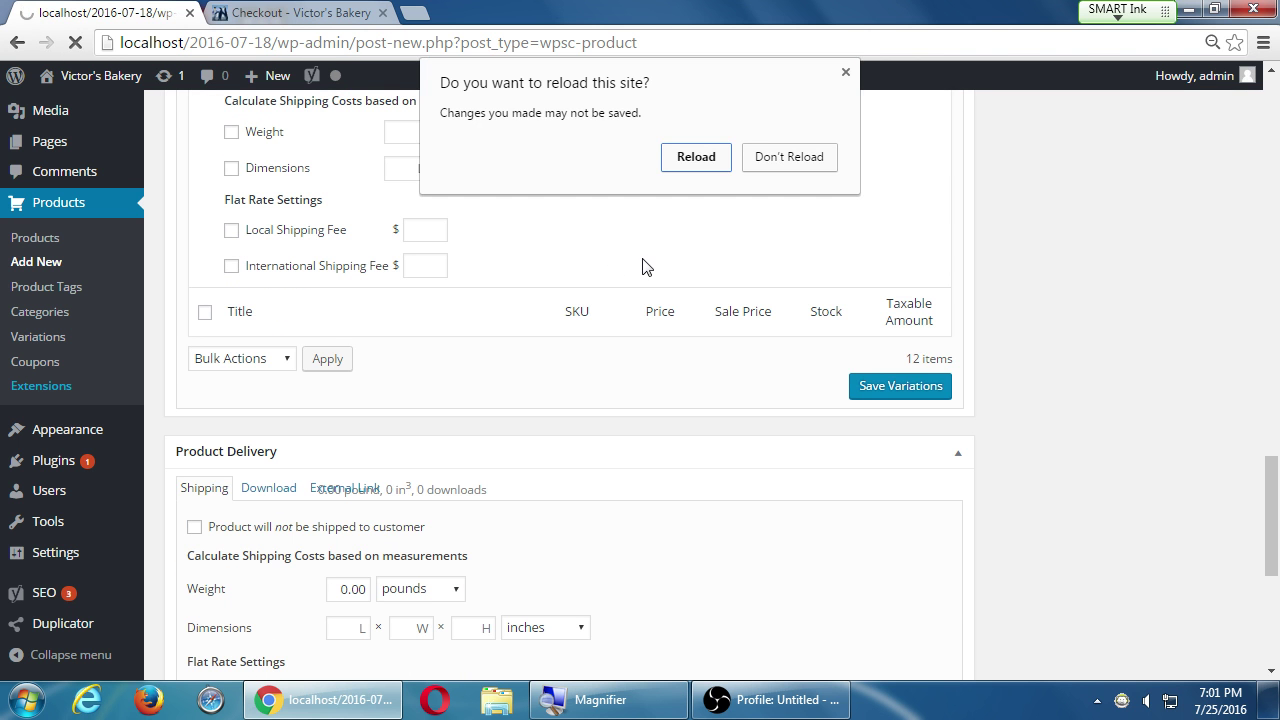
click(726, 162)
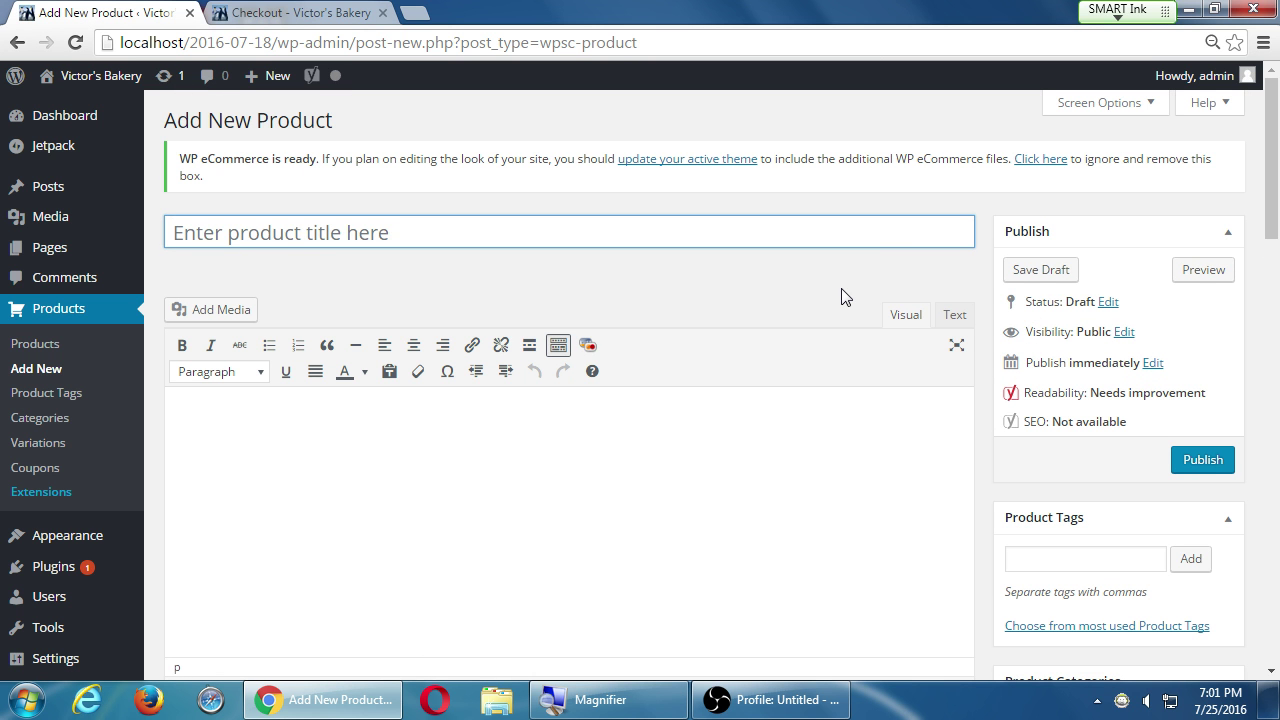
text(Donug)
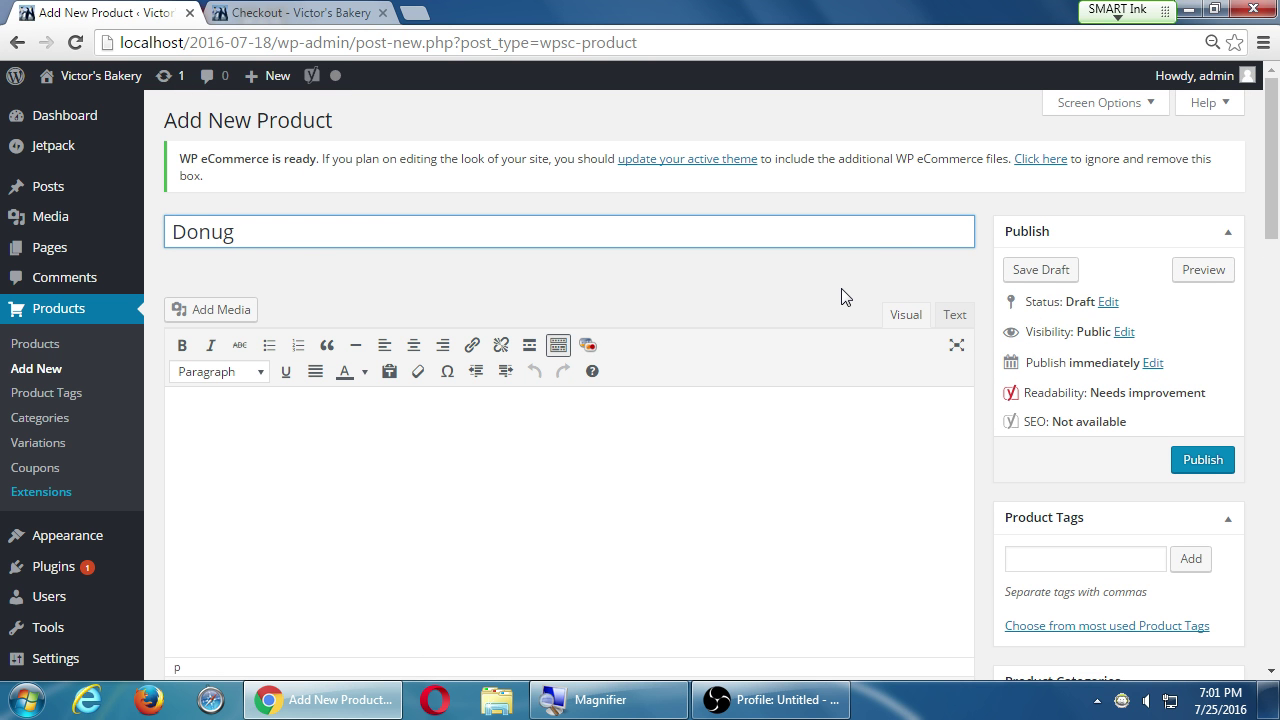
key(BackSpace)
text(ts)
scroll(997, 354, down, 5)
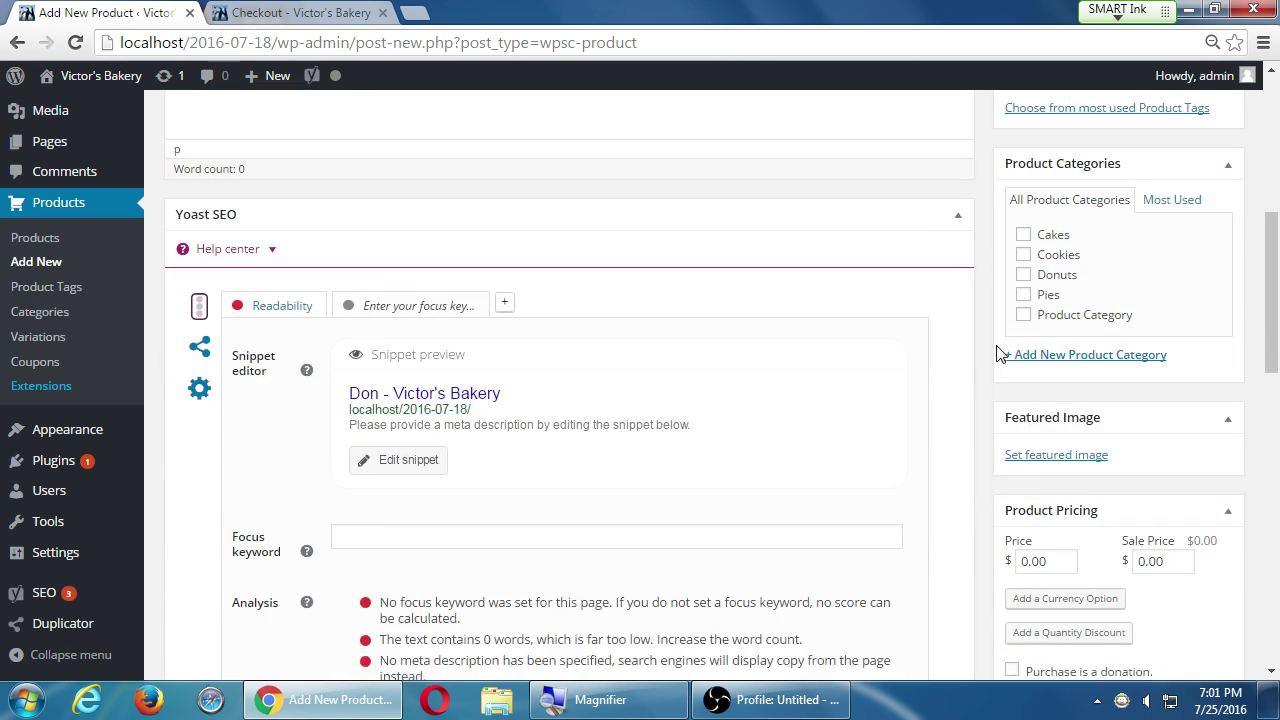
click(1035, 275)
- Generate variations for the Donuts product from all variants of the Sweetener, Size and Frosting sets
scroll(780, 432, down, 5)
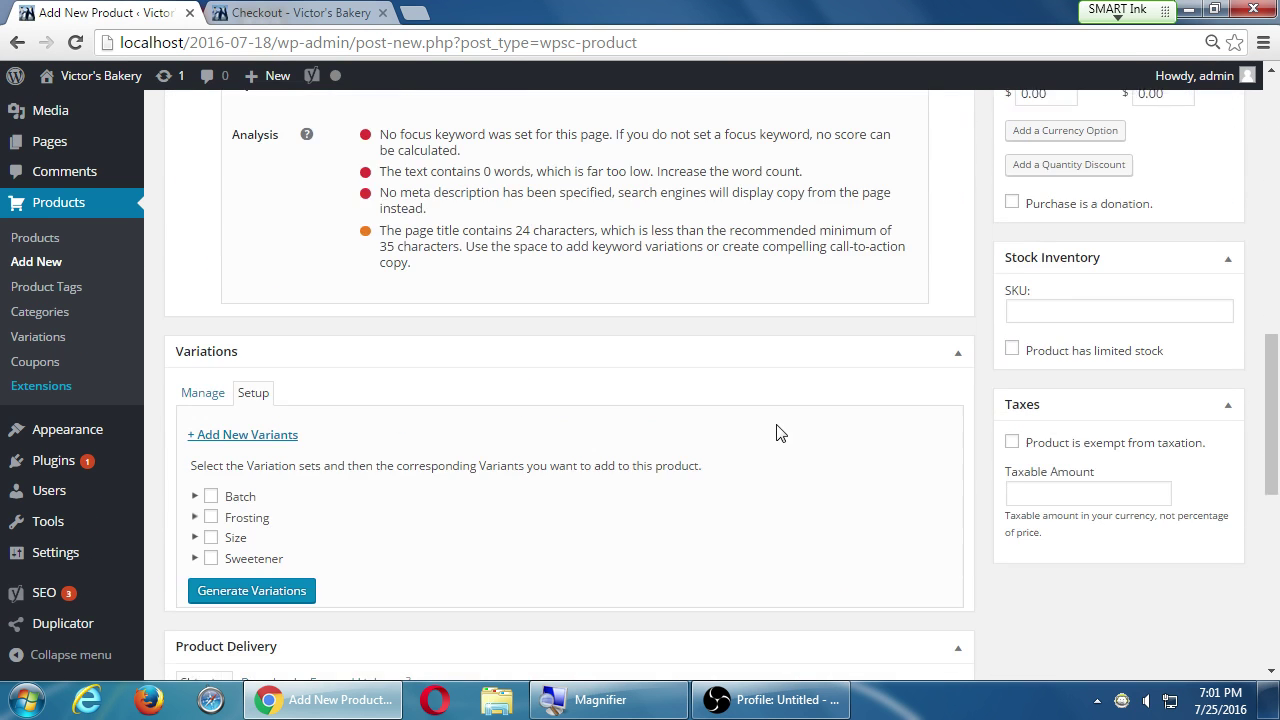
click(211, 555)
click(211, 534)
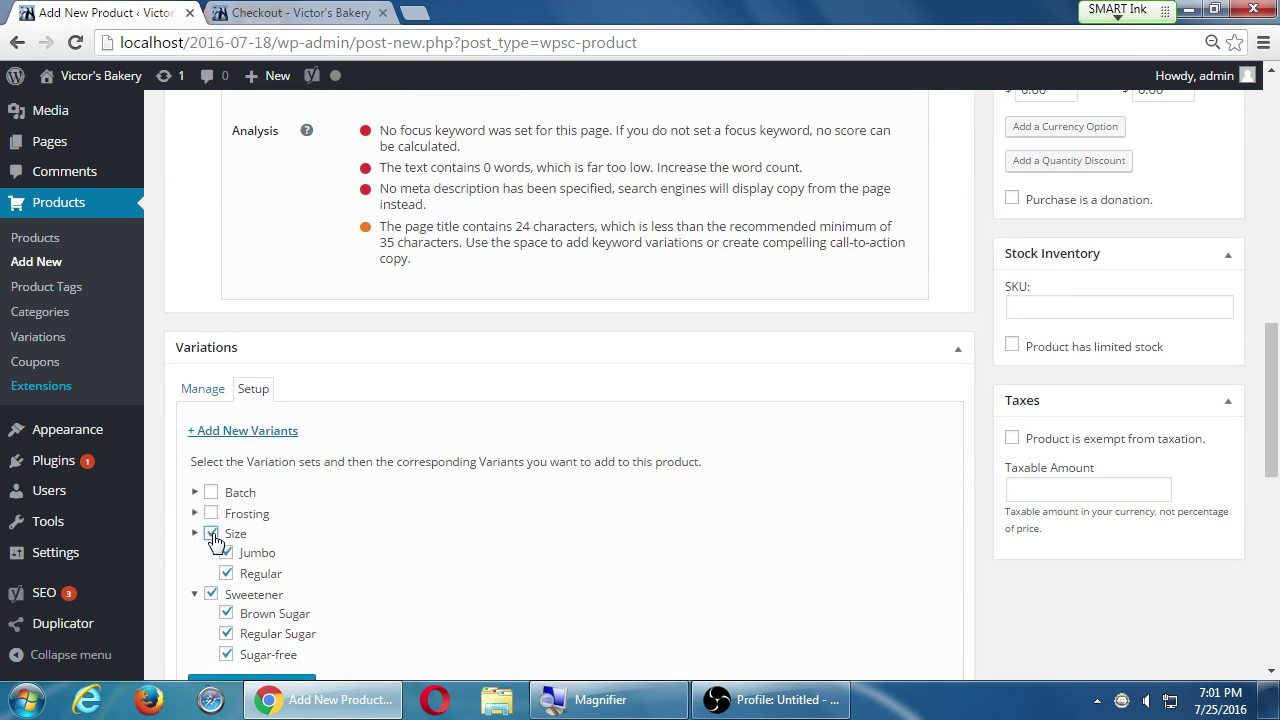
click(211, 513)
scroll(230, 520, down, 3)
click(237, 474)
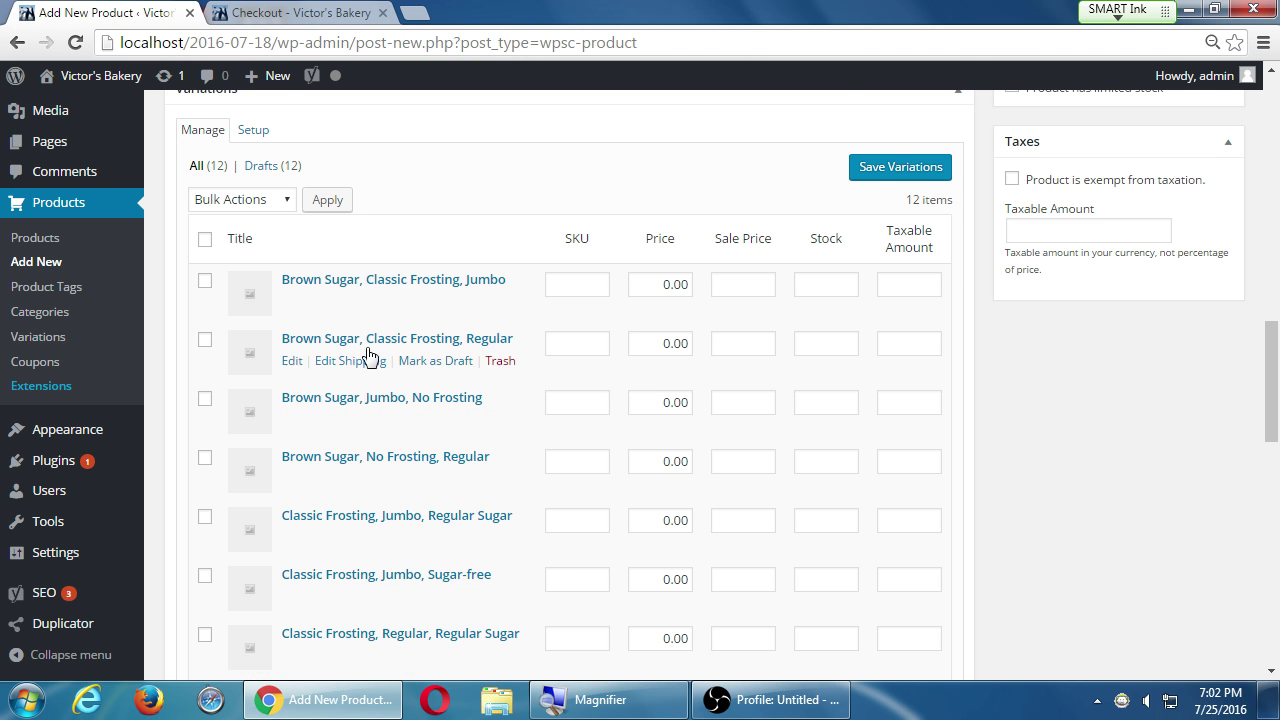
- Review the full list of generated Donuts variations and how each combines sweetener, frosting and size
scroll(378, 405, down, 2)
scroll(378, 405, up, 1)
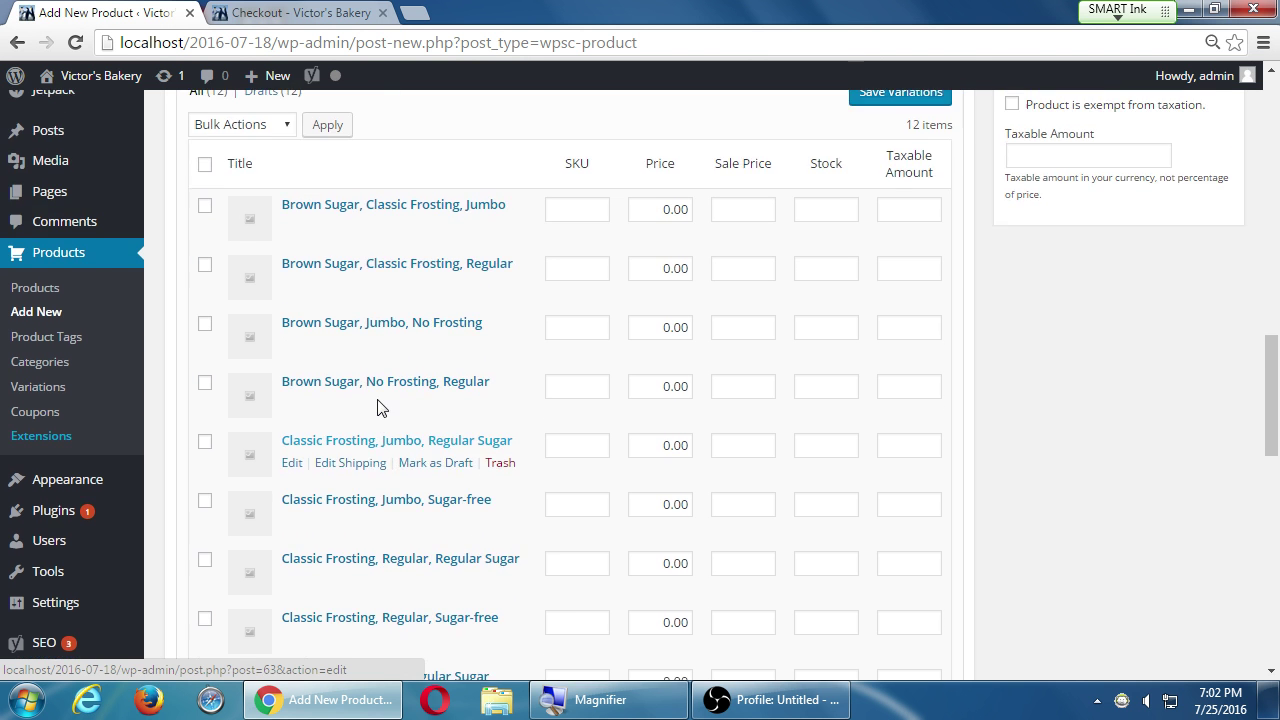
scroll(378, 405, down, 3)
scroll(378, 405, down, 1)
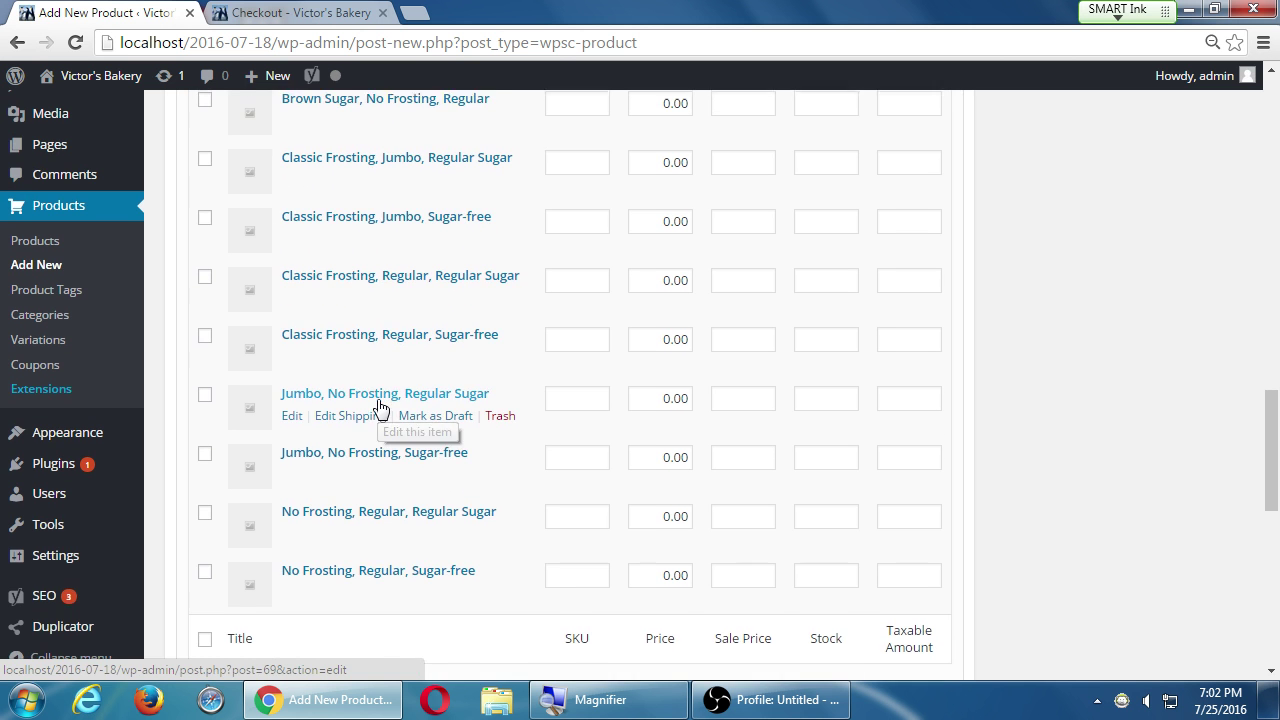
scroll(380, 407, up, 2)
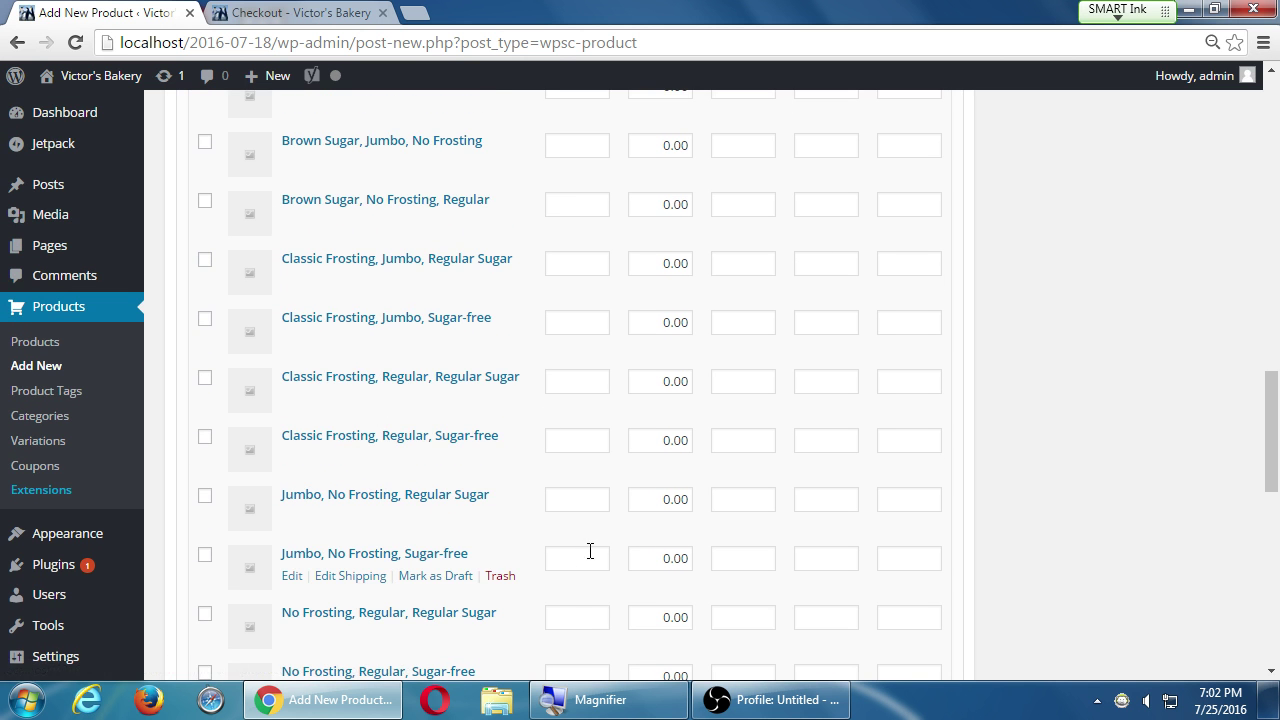
scroll(583, 594, down, 2)
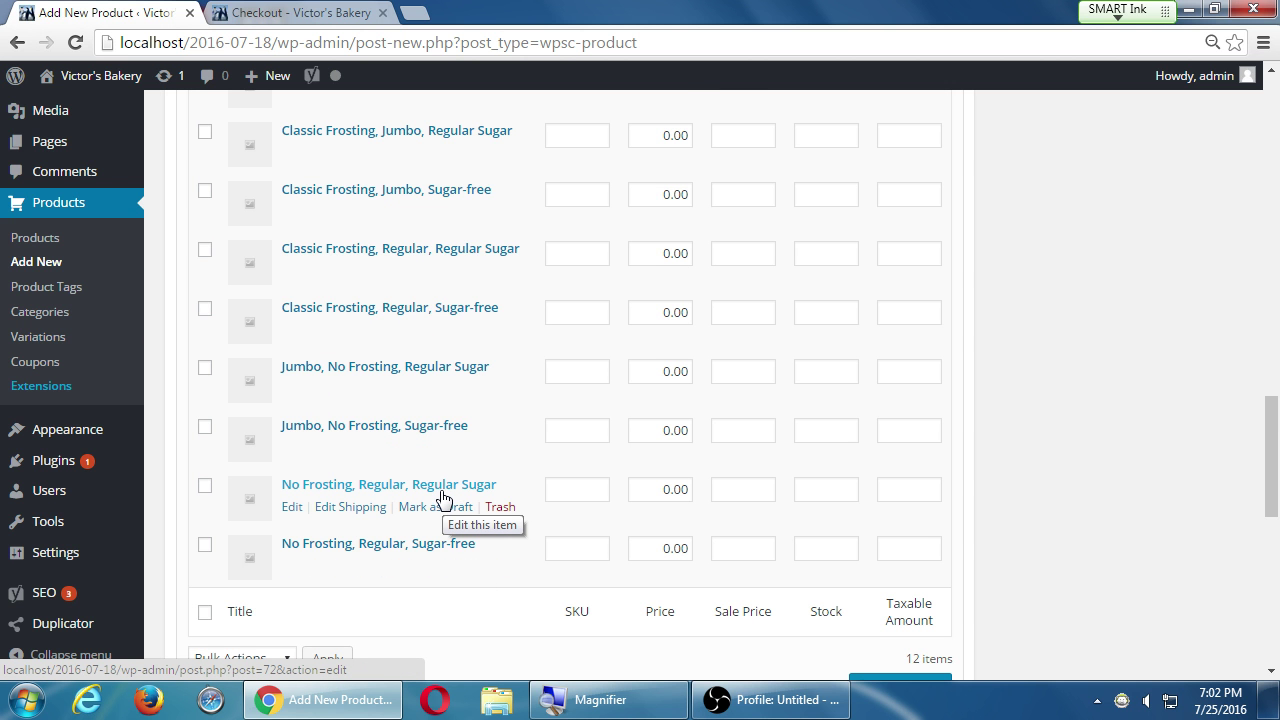
scroll(443, 500, up, 5)
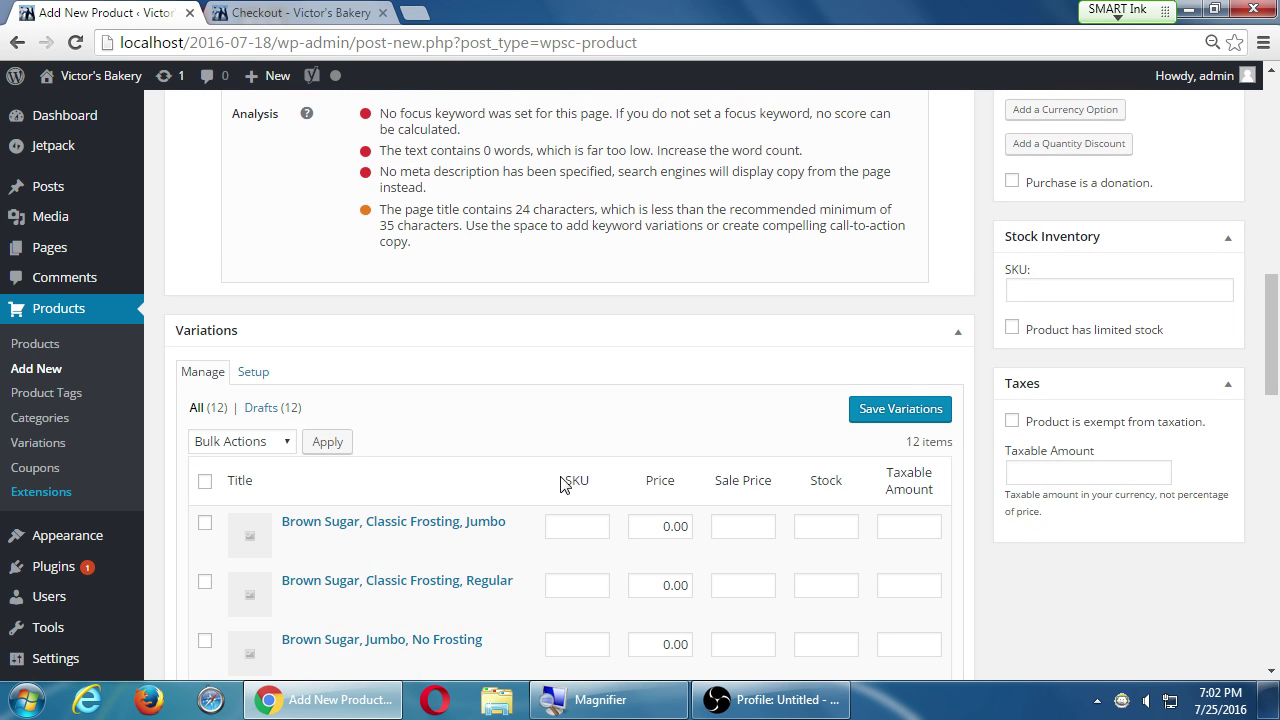
scroll(560, 480, down, 2)
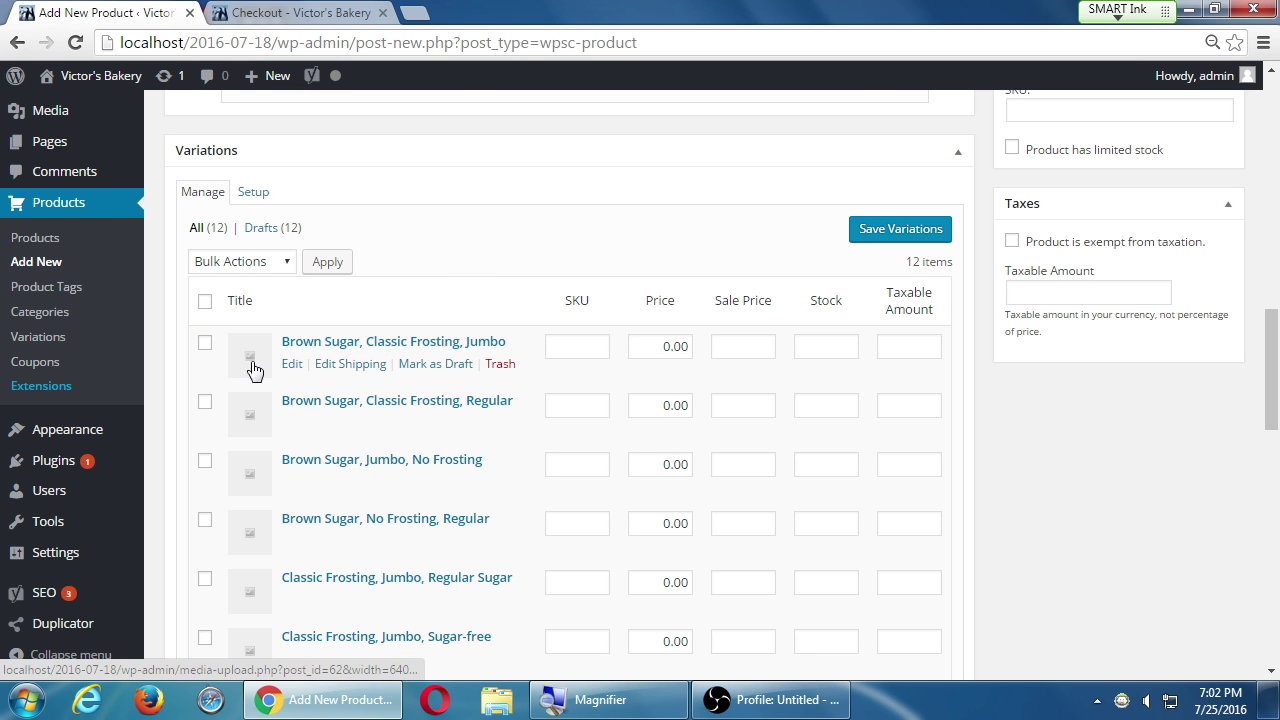
click(205, 343)
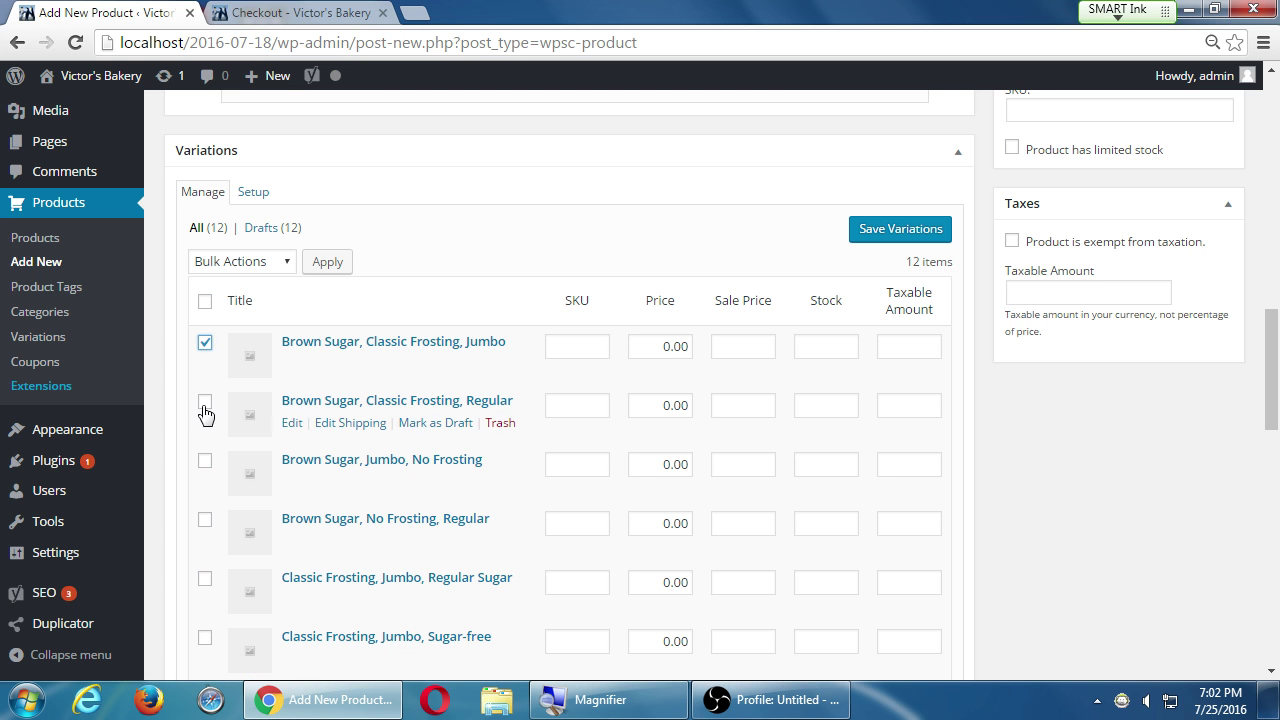
click(205, 343)
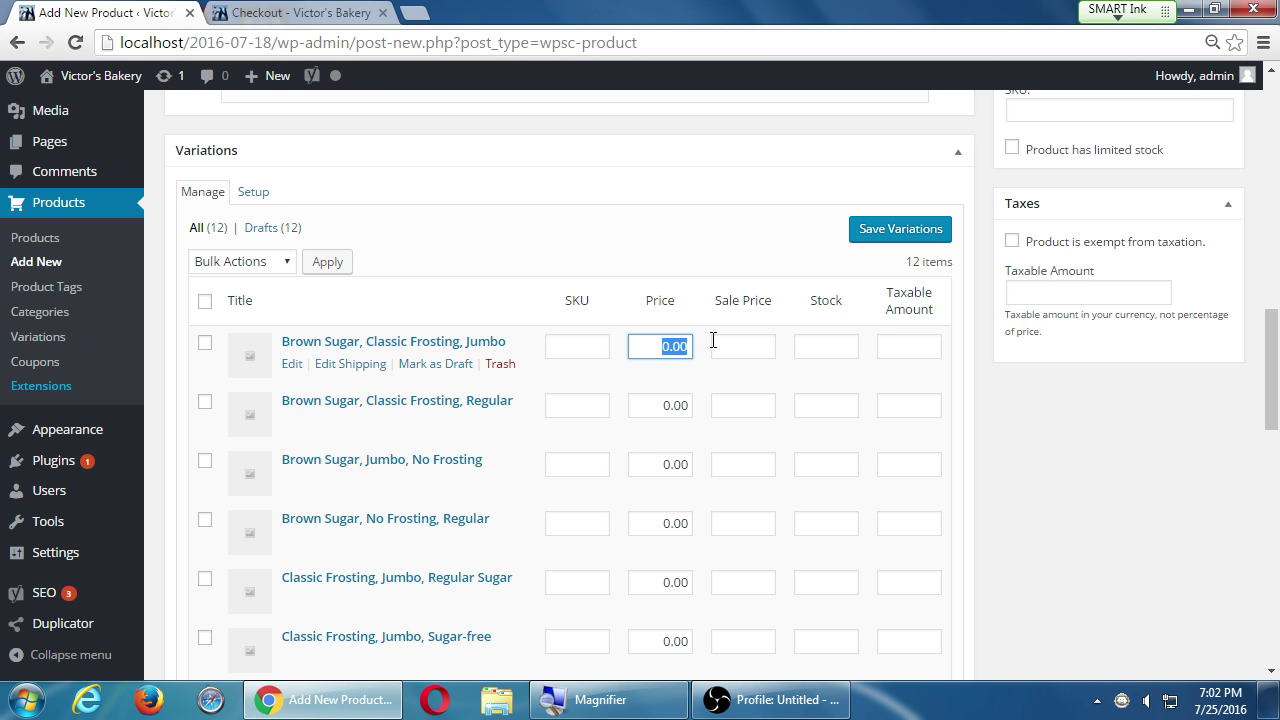
- Set the price of each of the four Brown Sugar variations to 12
text(12)
key(Tab)
key(Tab)
key(Tab)
key(Tab)
key(Tab)
key(Tab)
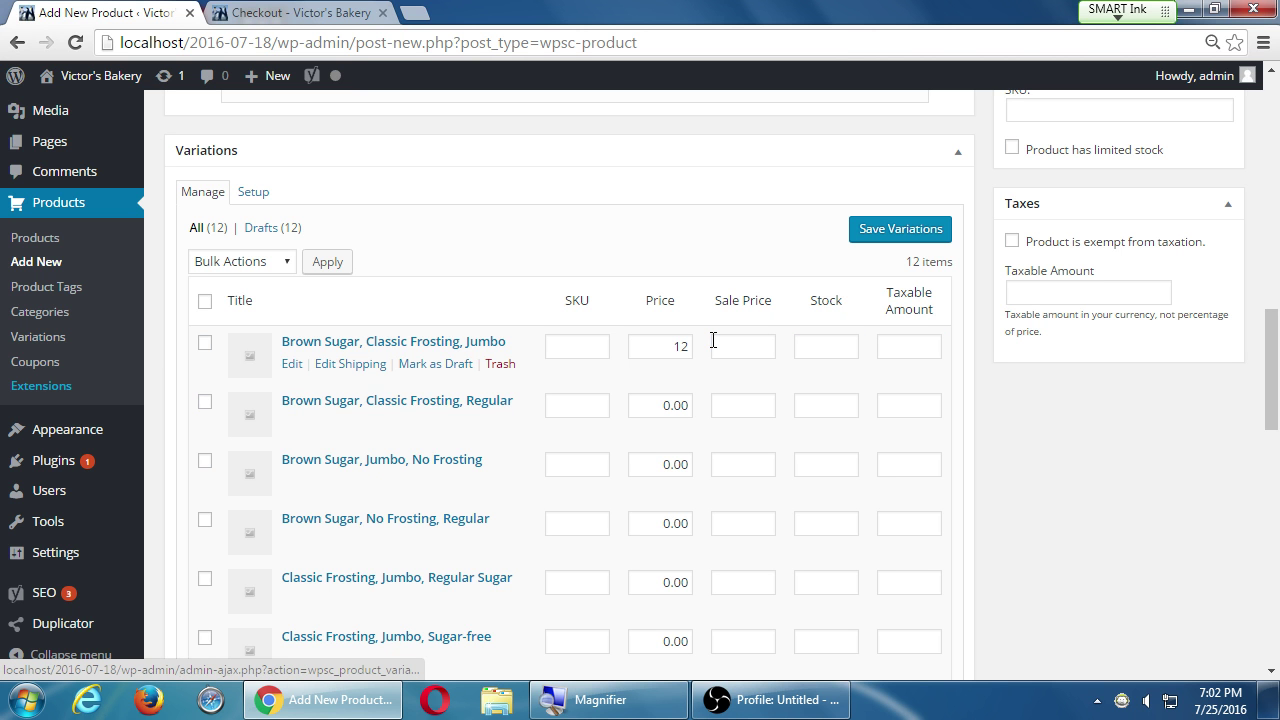
drag(657, 403, 694, 403)
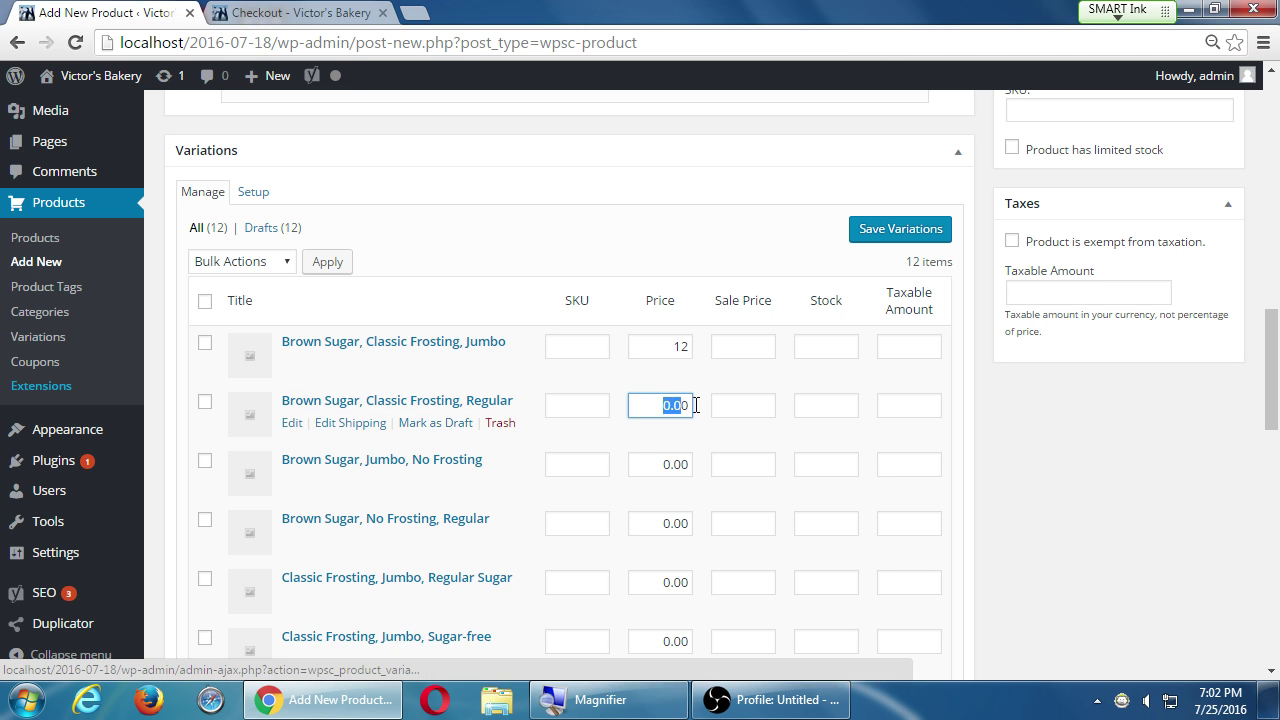
text(12)
click(665, 463)
drag(665, 463, 712, 468)
text(12)
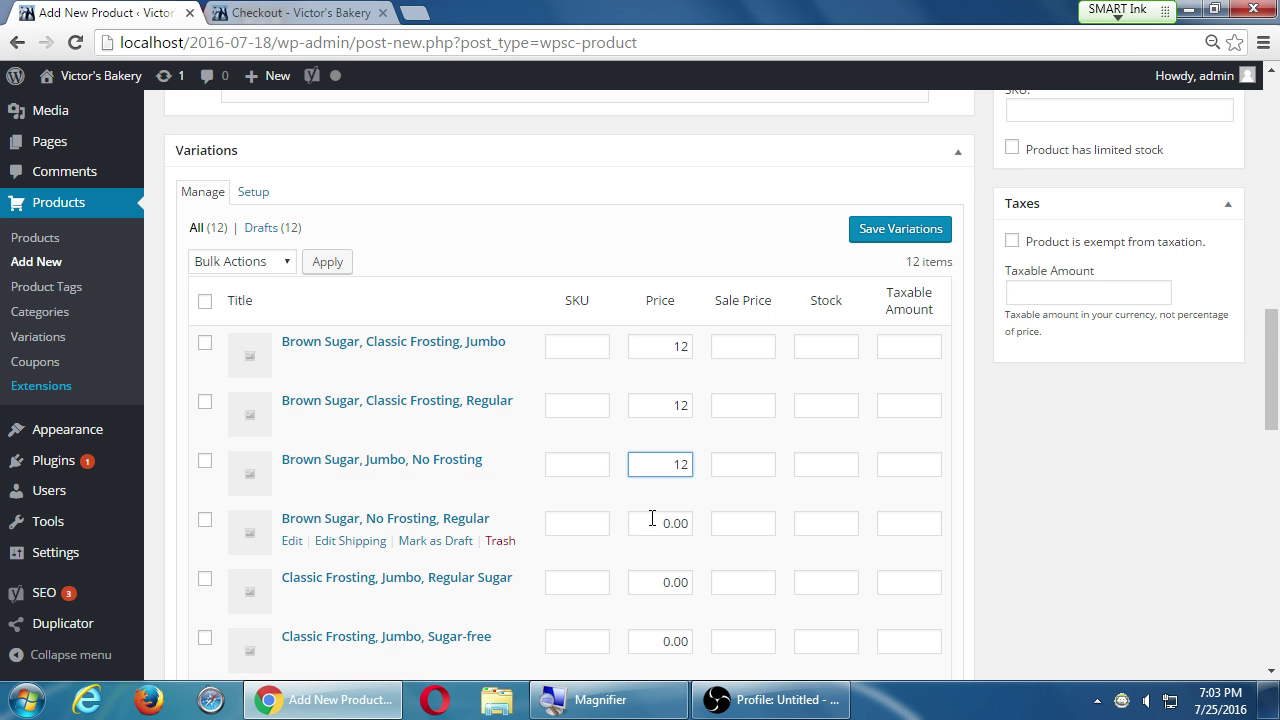
drag(652, 522, 706, 537)
text(12)
- Set the price of the four Classic Frosting variations with Regular Sugar or Sugar-free to 11
scroll(686, 537, down, 2)
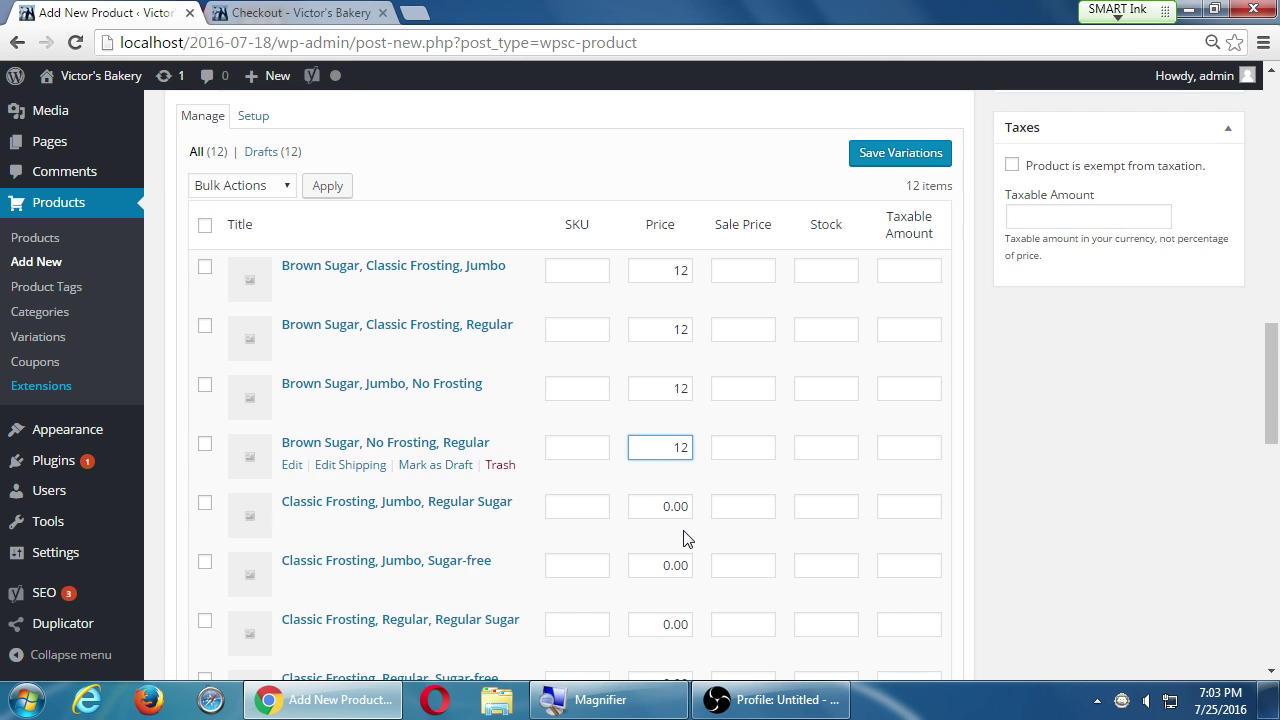
scroll(683, 533, down, 1)
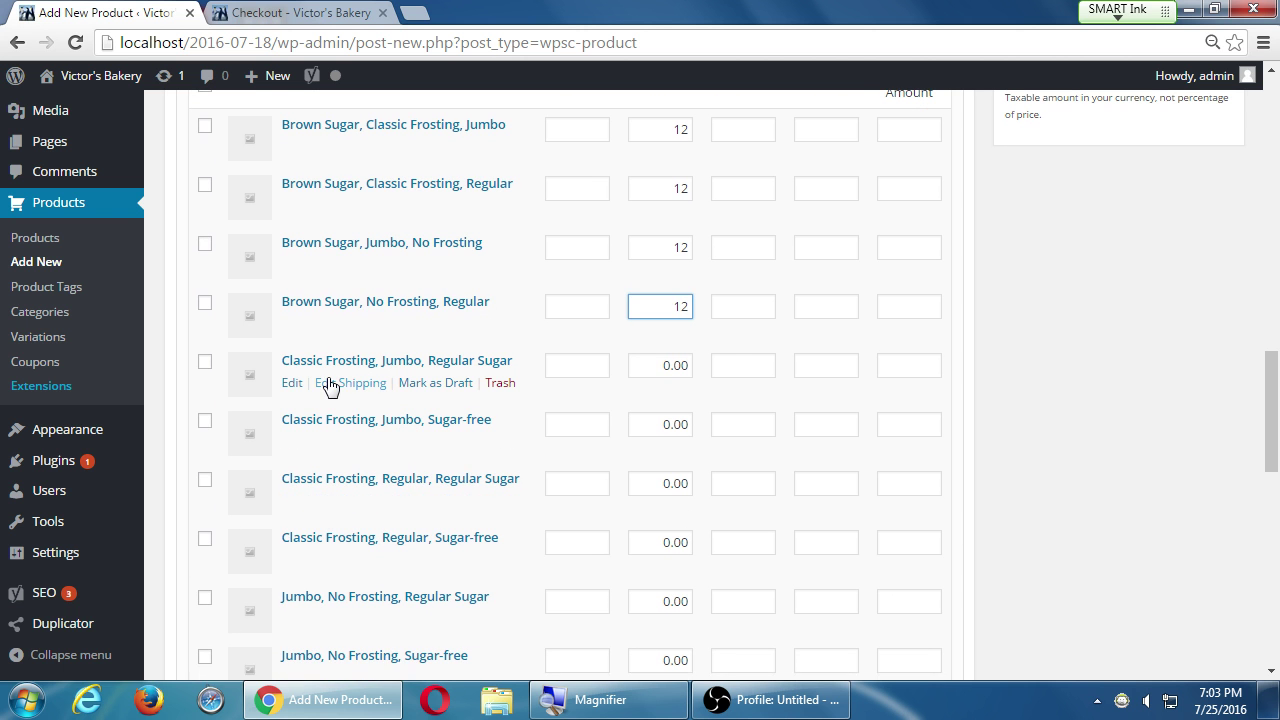
drag(652, 366, 700, 368)
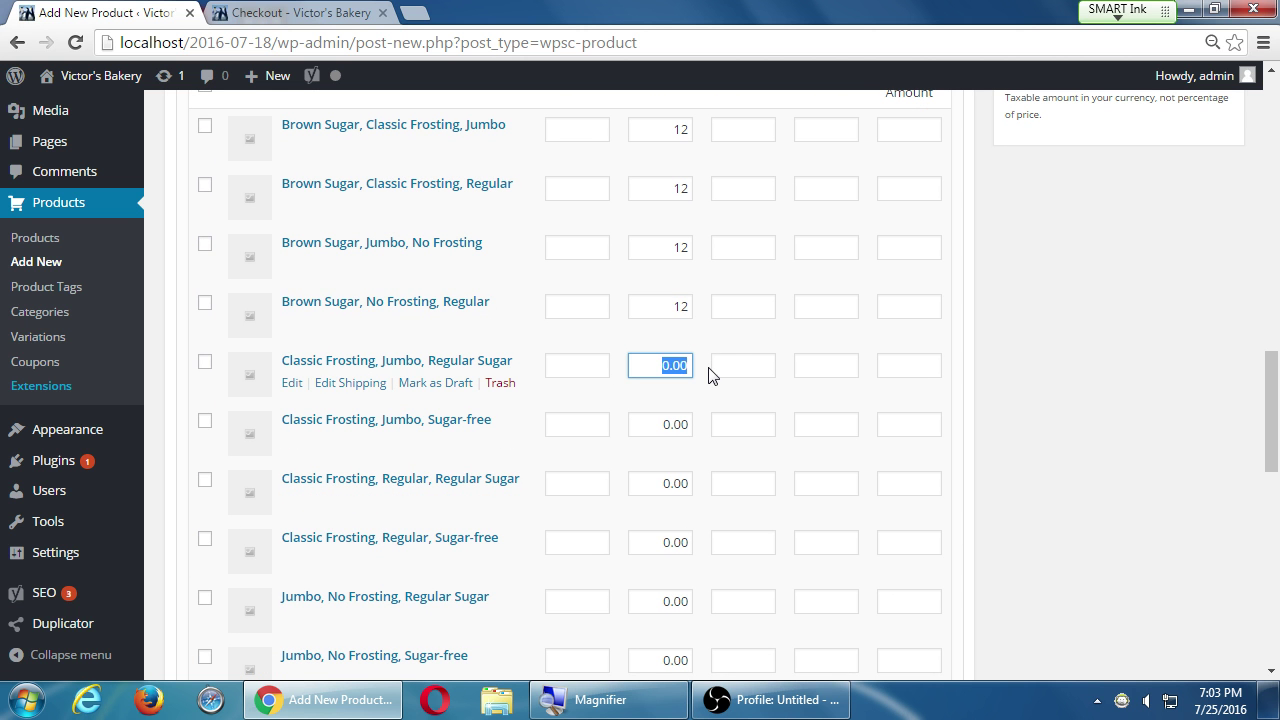
text(11)
drag(654, 421, 717, 428)
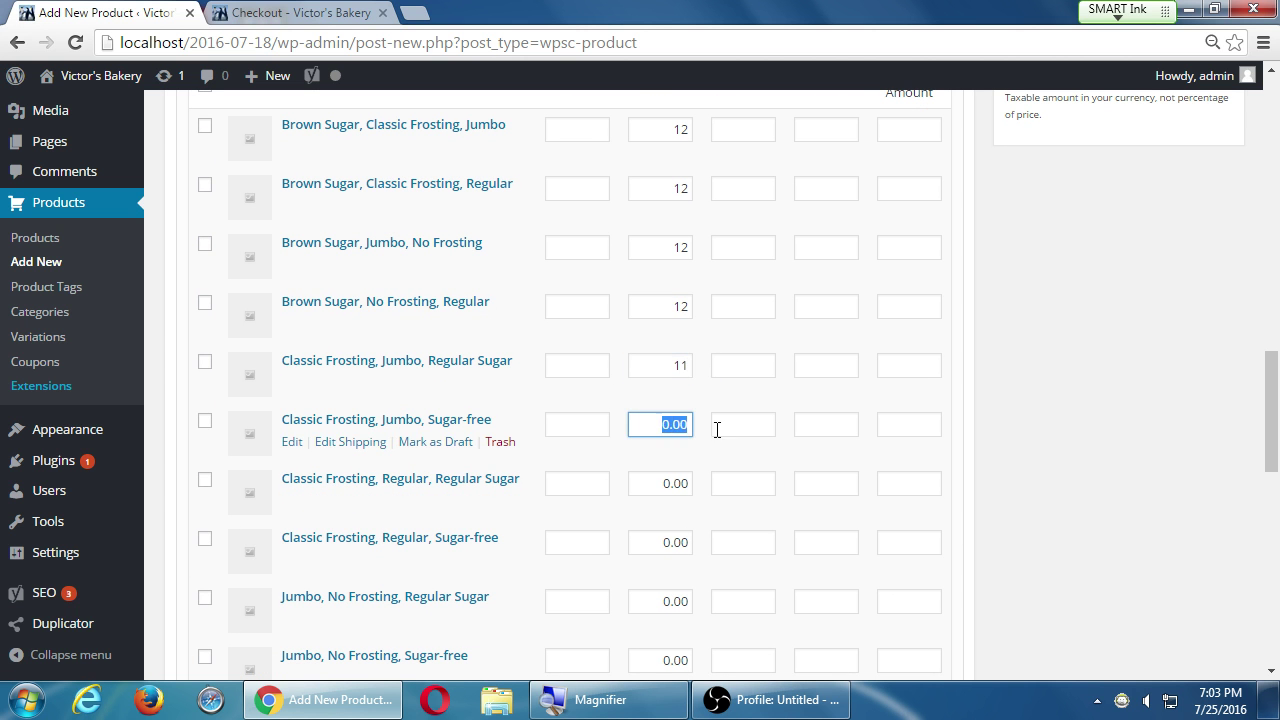
text(11)
drag(657, 478, 712, 482)
text(11)
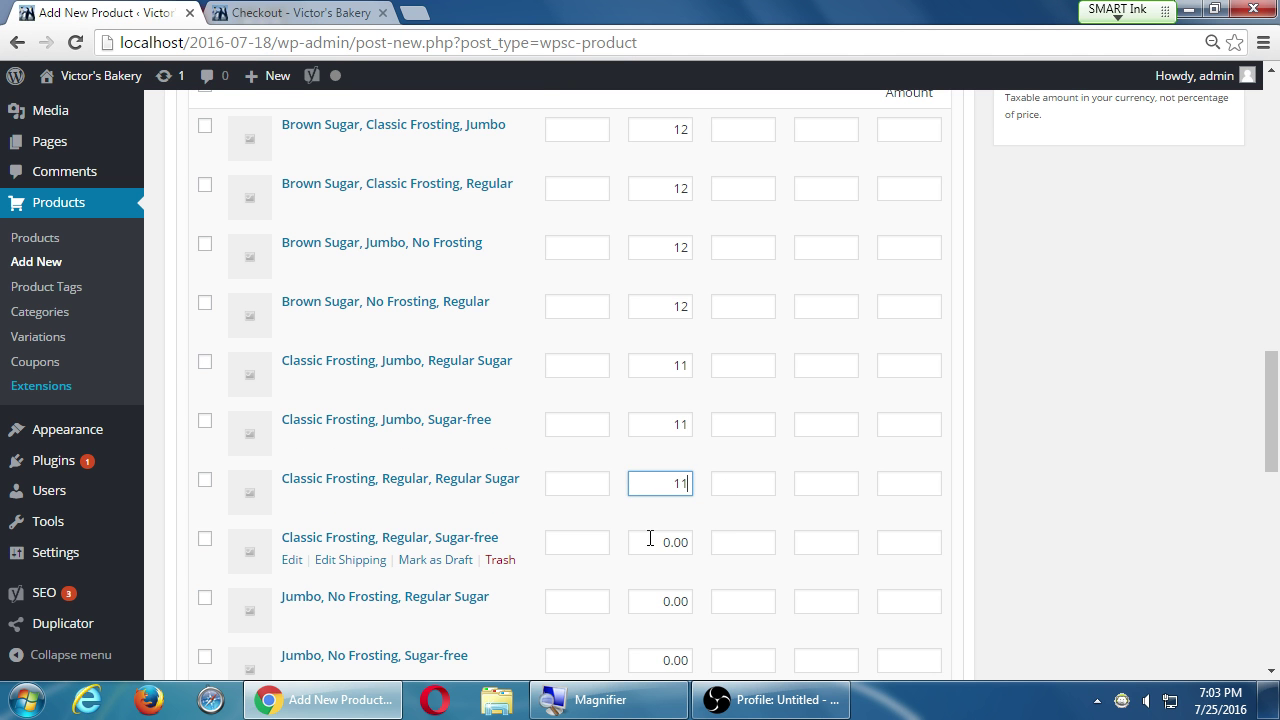
drag(650, 538, 729, 537)
text(11)
- Set the price of the Jumbo, No Frosting, Regular Sugar variation to 13
scroll(729, 537, down, 2)
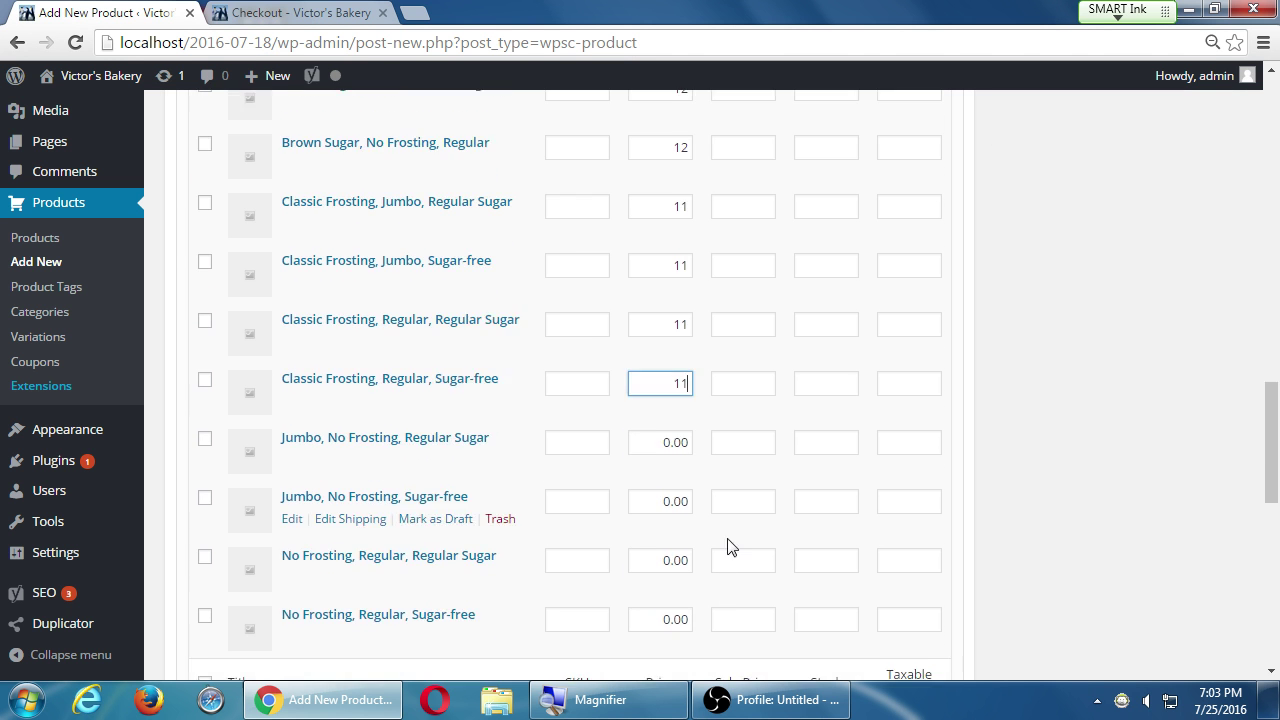
scroll(728, 547, down, 1)
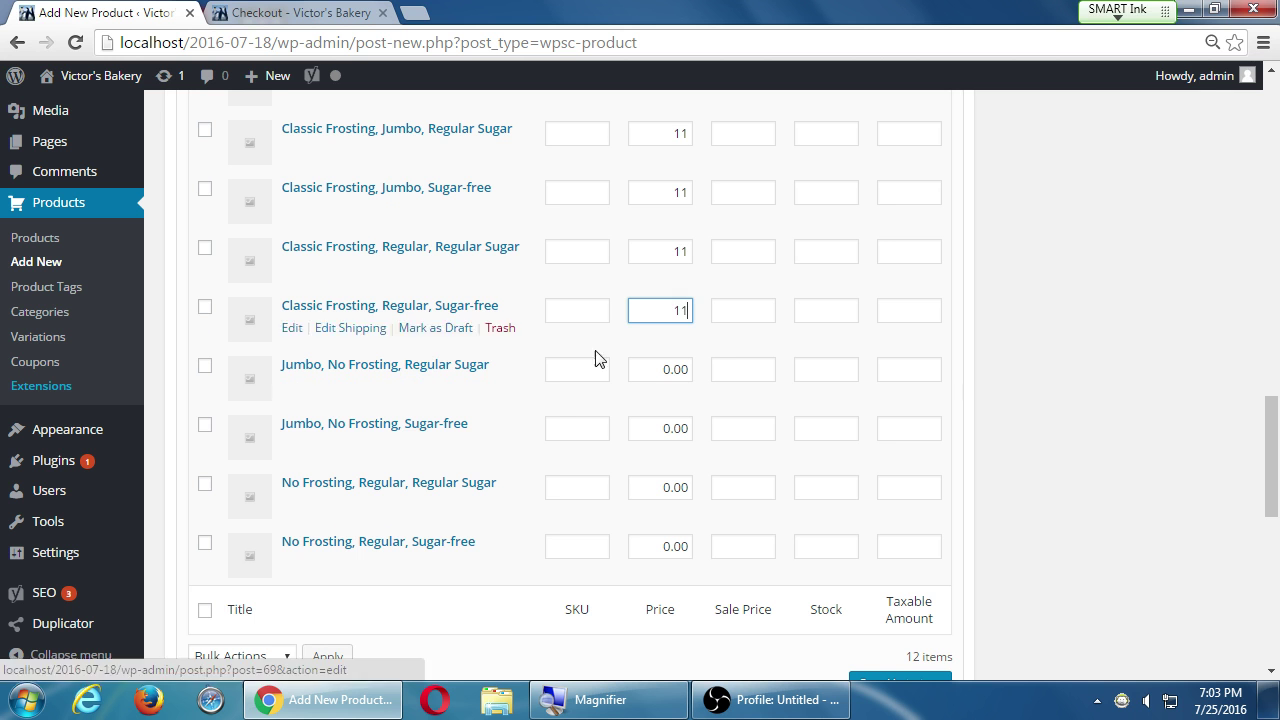
drag(660, 369, 715, 390)
text(11)
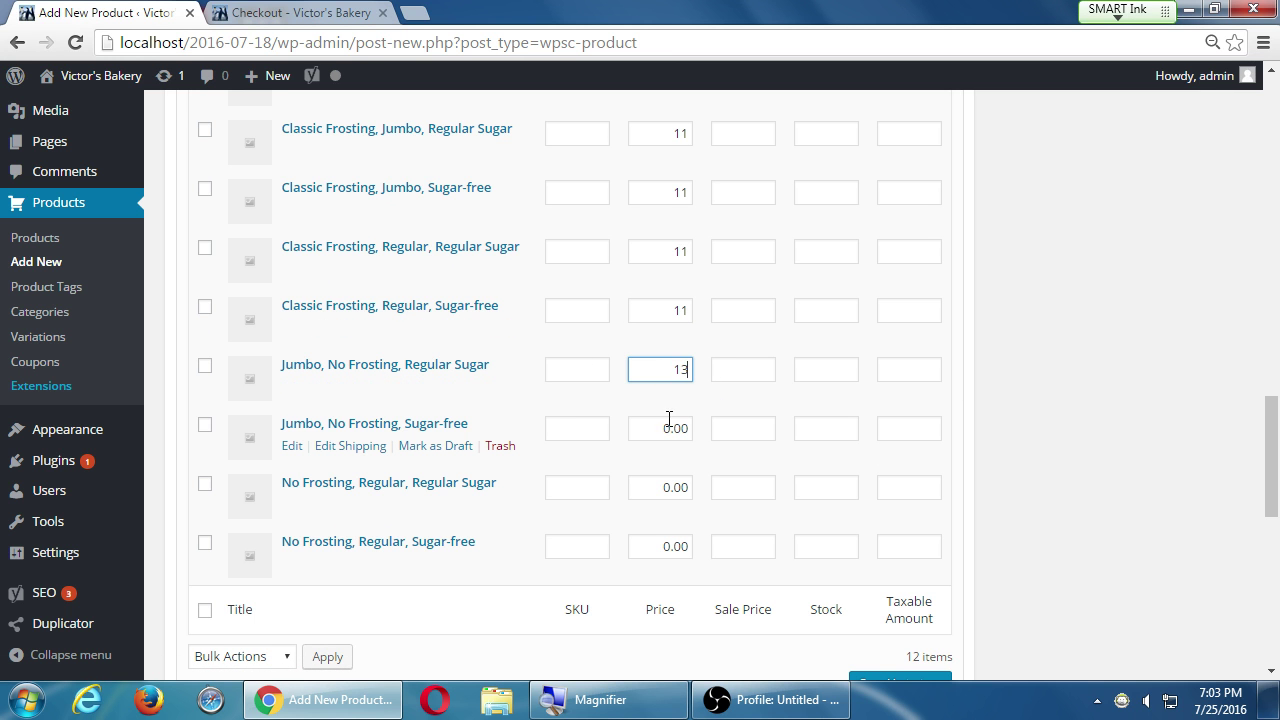
- Price the Jumbo, No Frosting, Sugar-free variation at 13 and both No Frosting, Regular variations with Regular Sugar and Sugar-free at 10
drag(664, 428, 720, 438)
text(13)
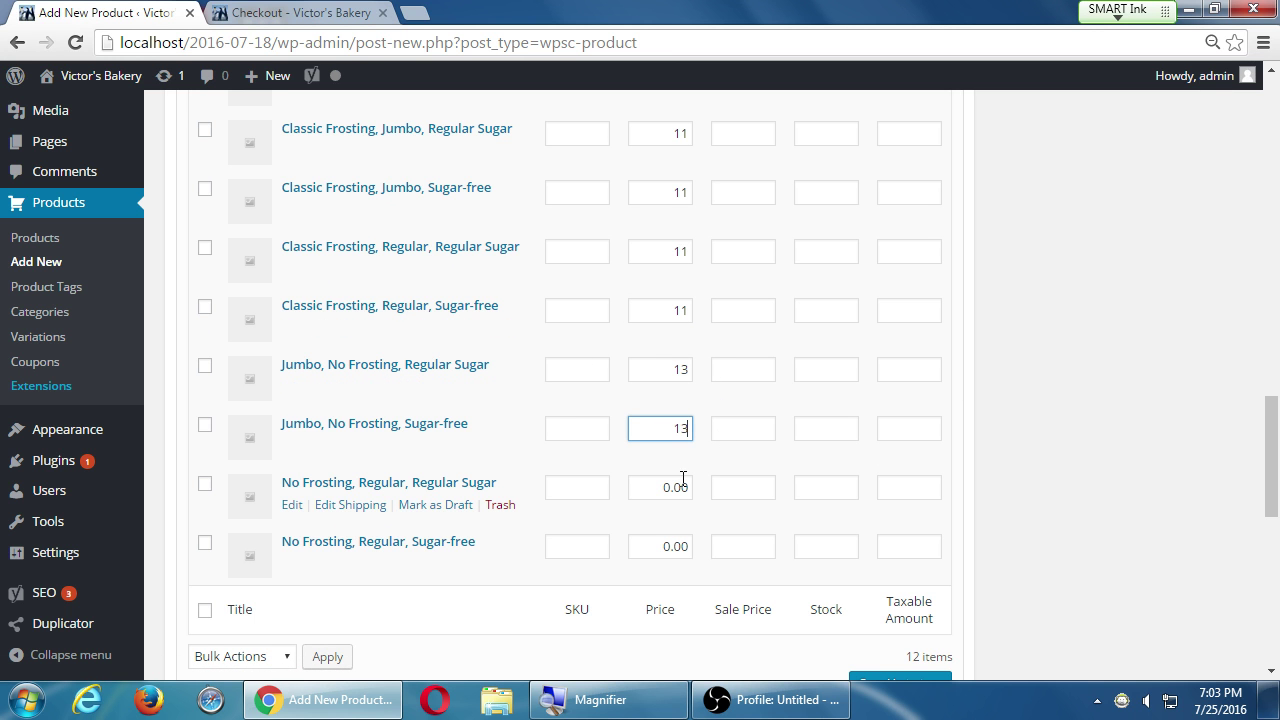
drag(656, 492, 740, 489)
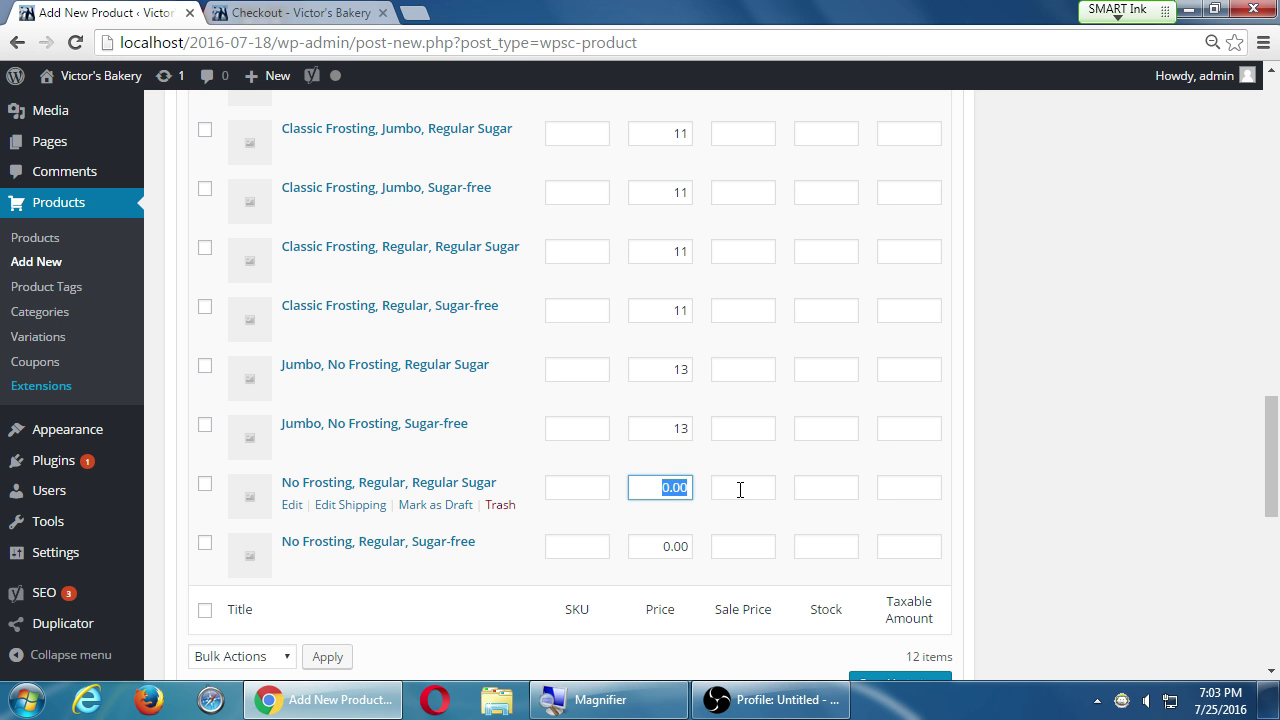
text(10)
drag(668, 555, 797, 537)
text(10)
- Save the Donuts variation prices and publish the product
scroll(868, 528, down, 2)
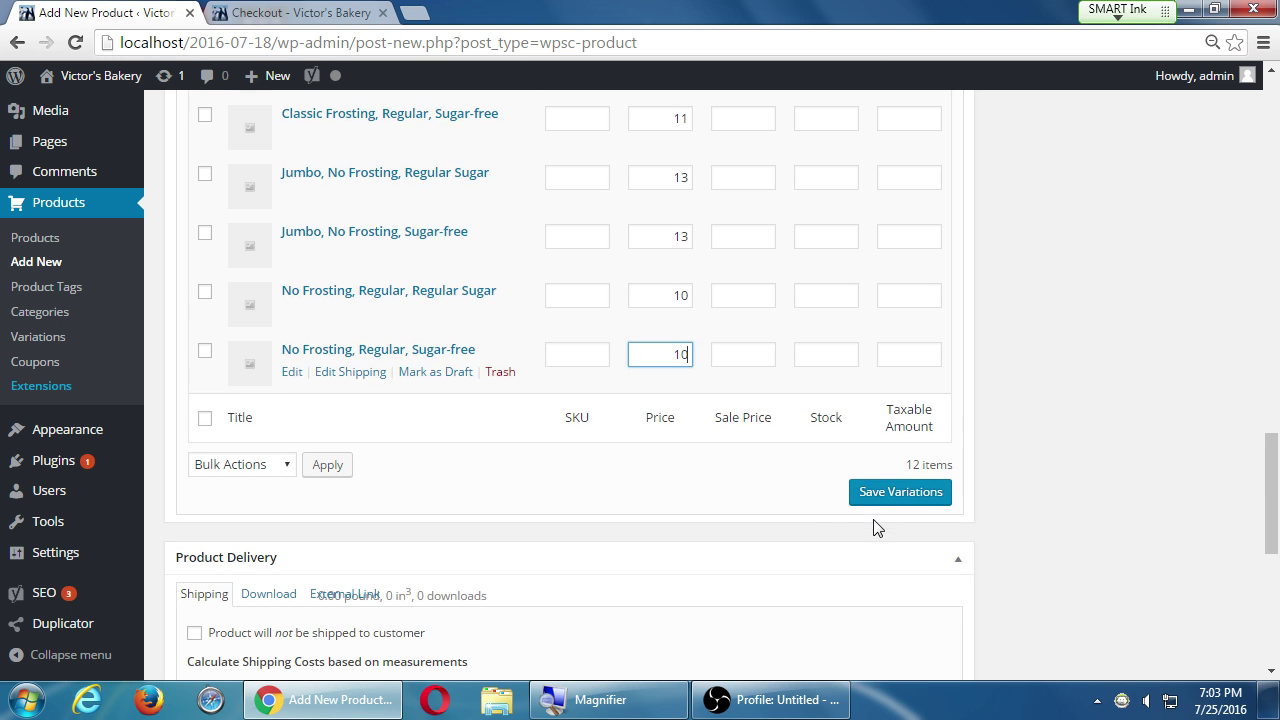
click(910, 493)
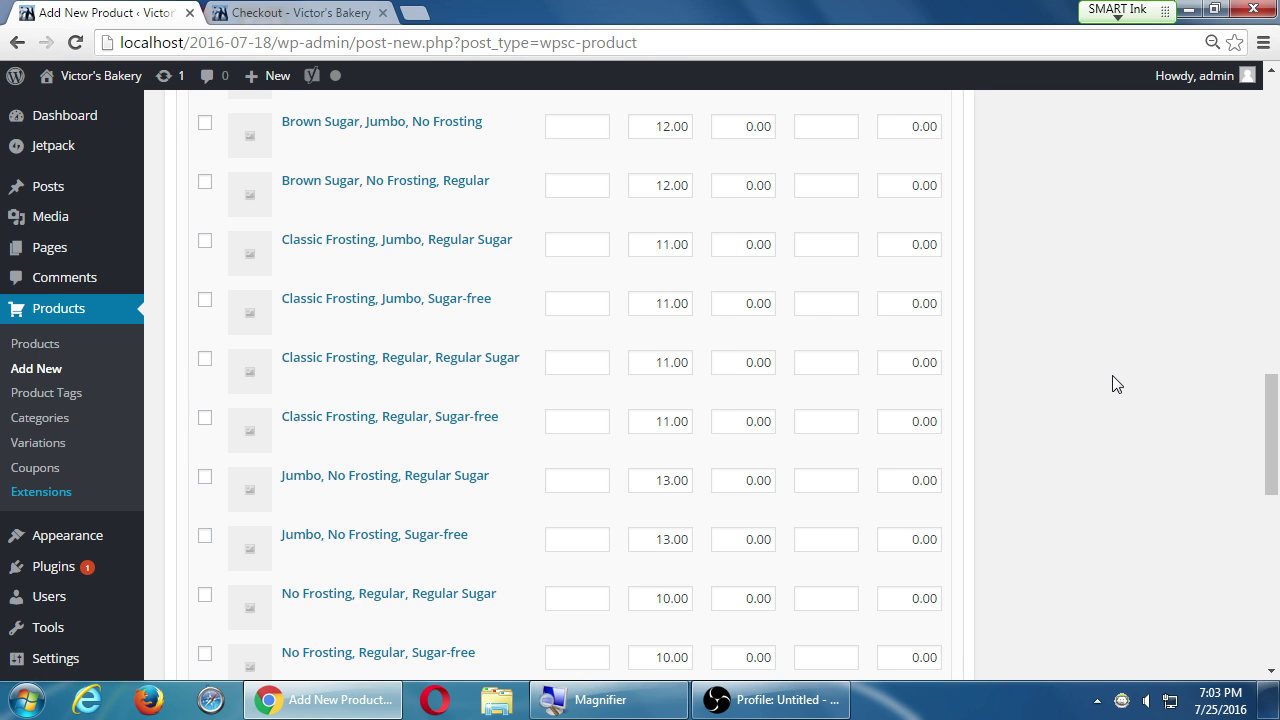
scroll(1117, 385, up, 2)
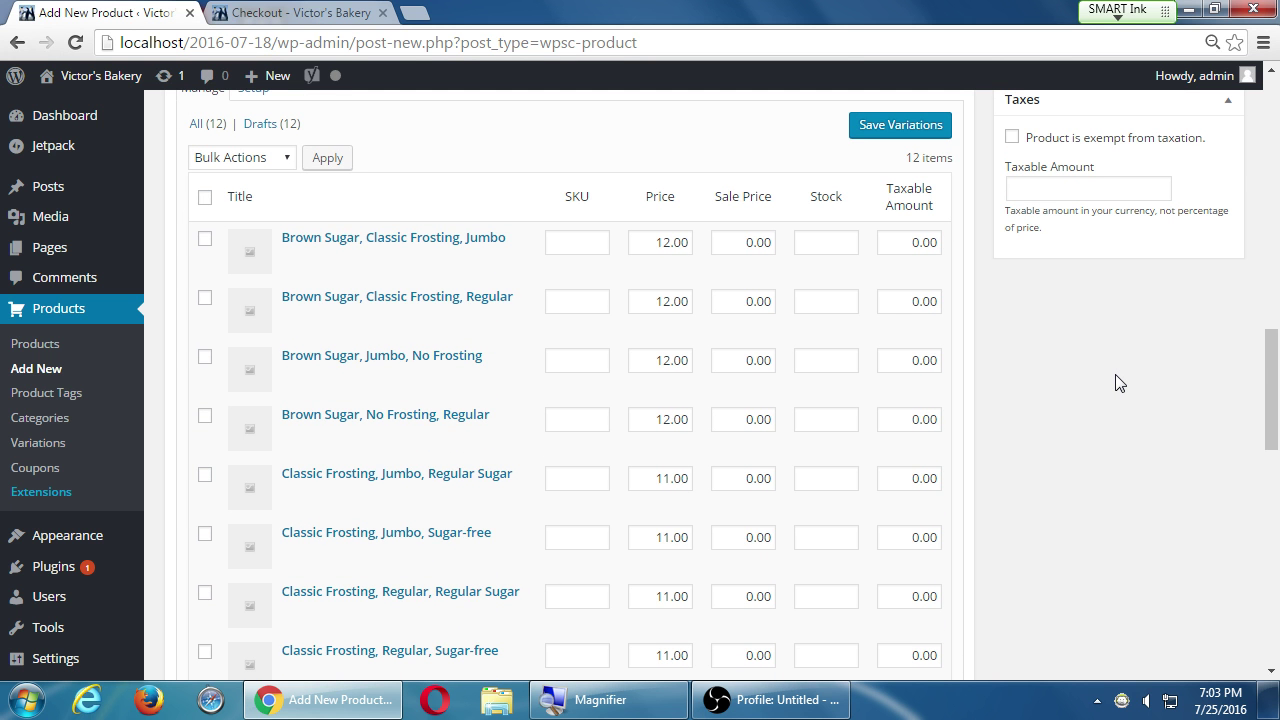
scroll(1117, 385, up, 15)
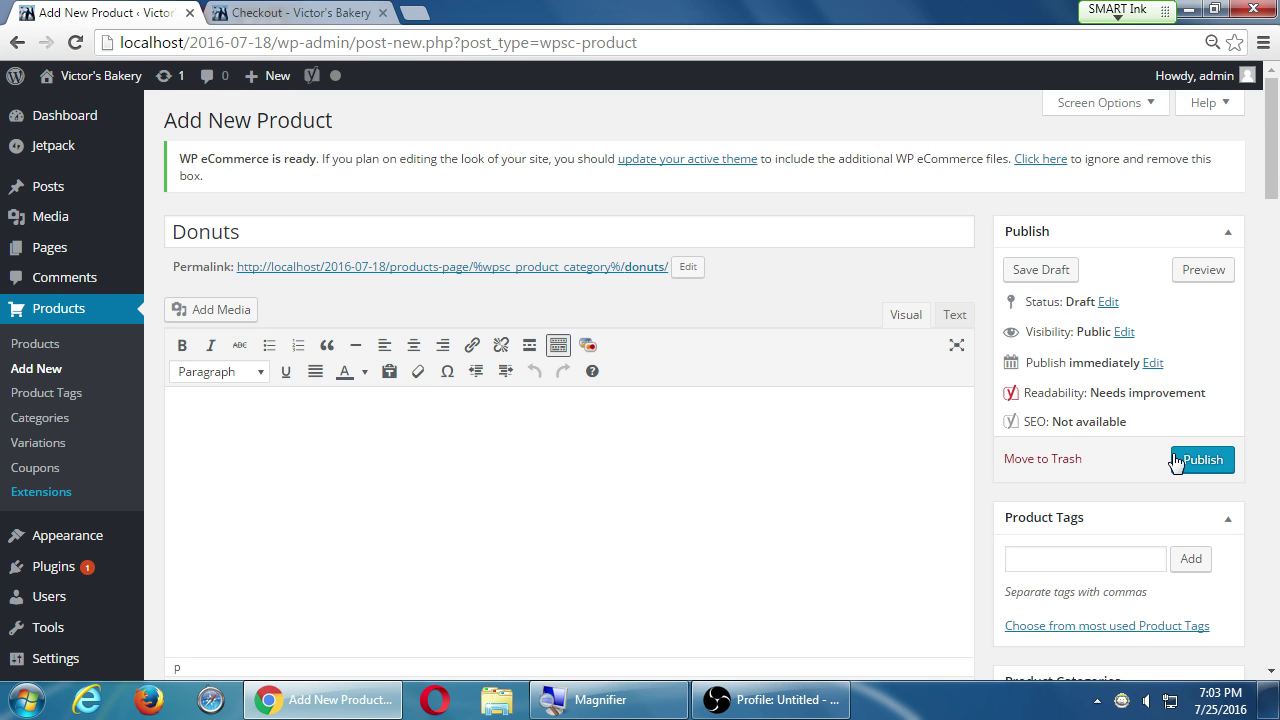
click(1200, 460)
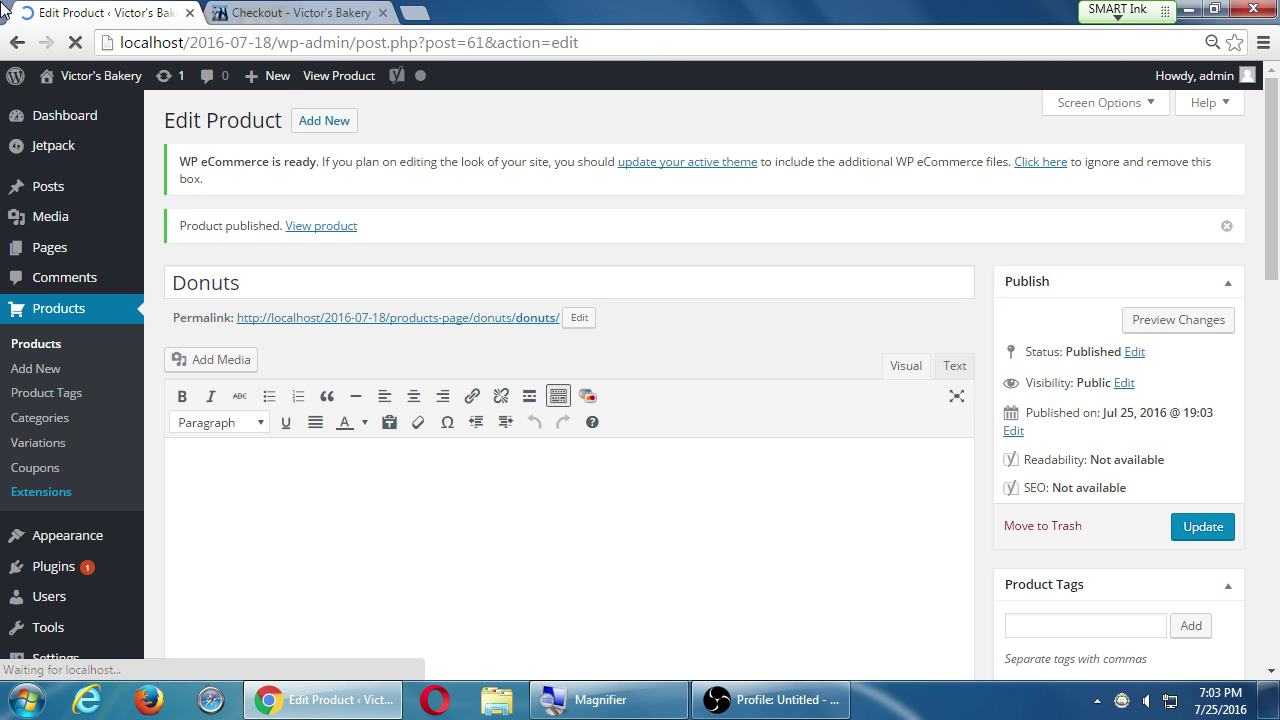
- Open the Bakery Store products page on the live site and look through the first page of products
click(293, 10)
scroll(690, 270, up, 2)
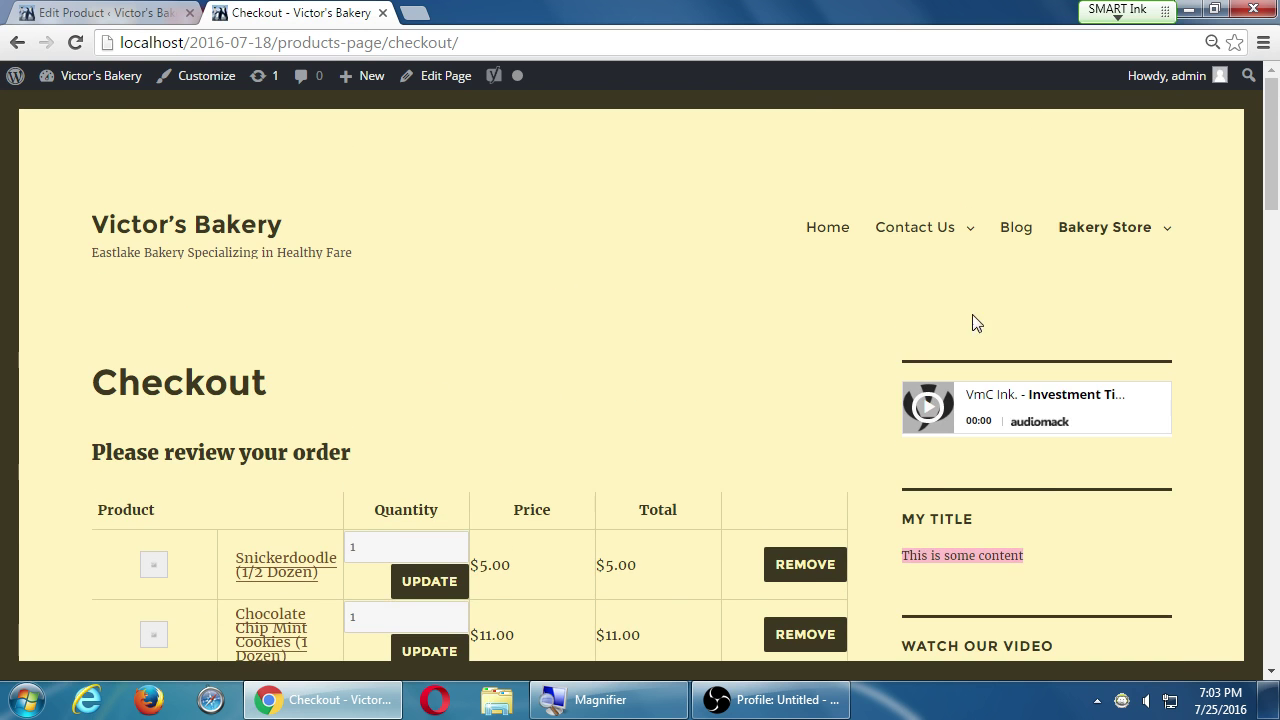
click(1082, 237)
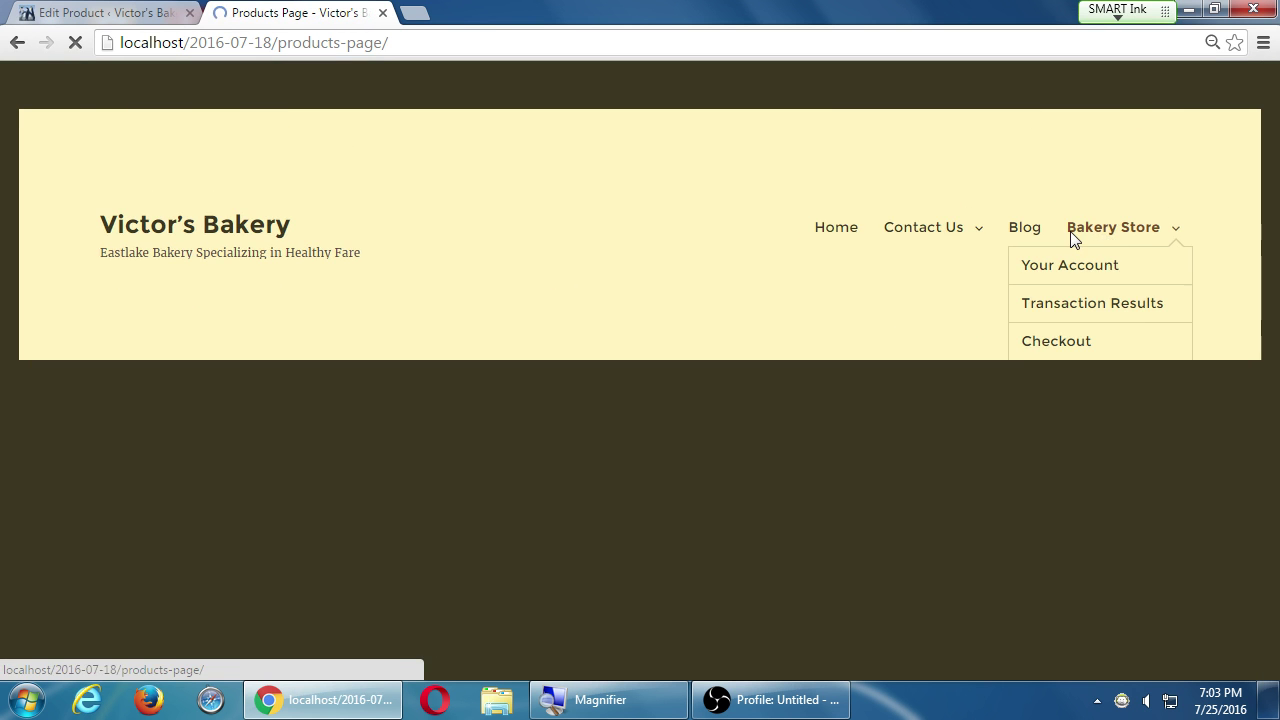
scroll(812, 286, down, 4)
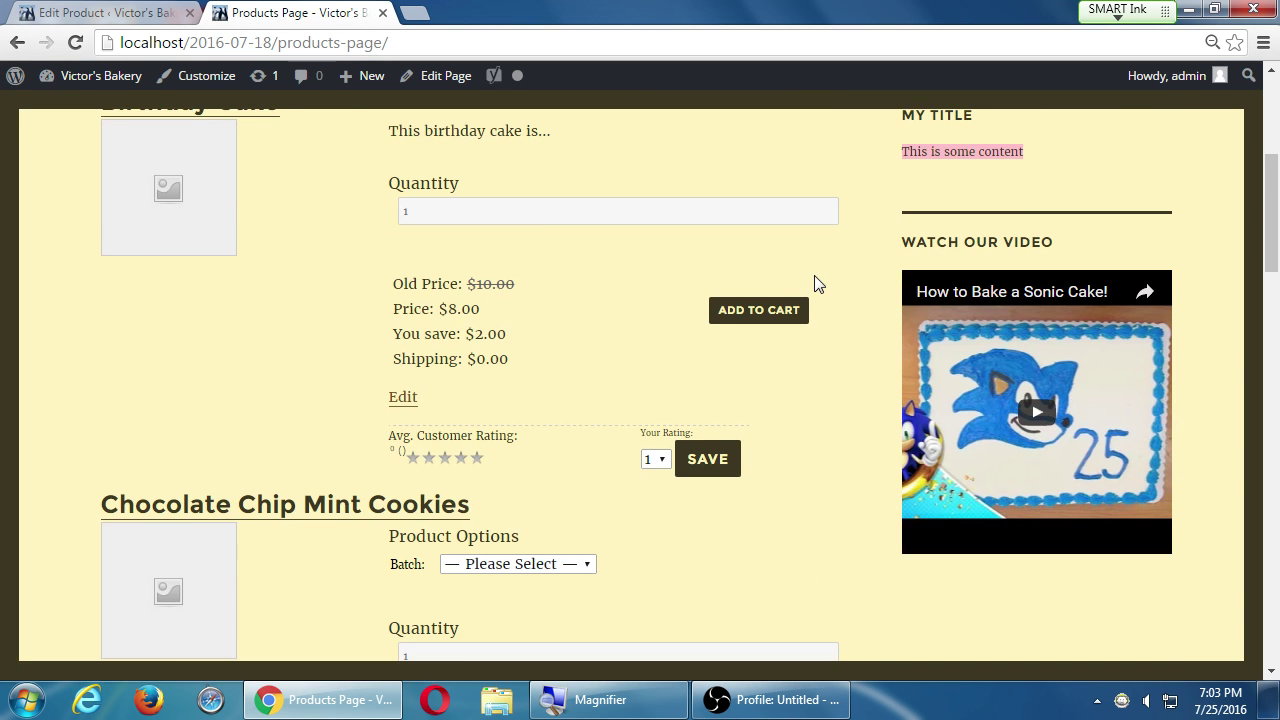
scroll(814, 284, up, 3)
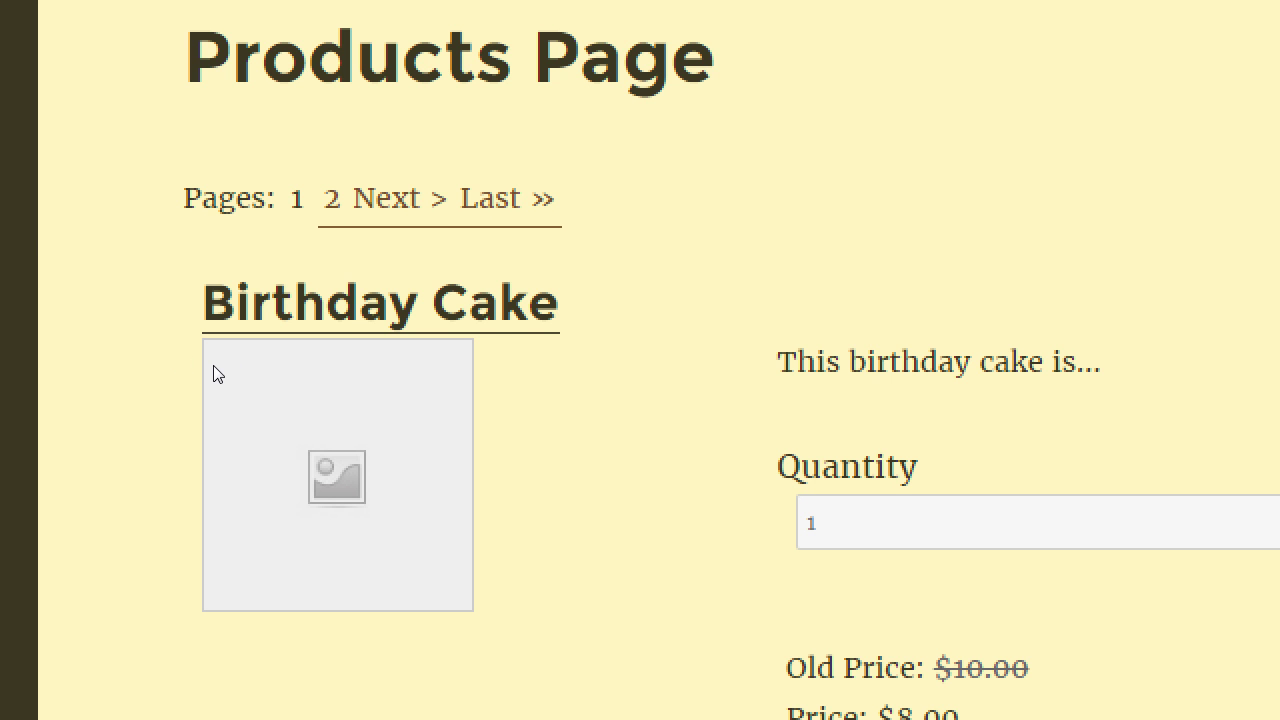
scroll(257, 423, down, 3)
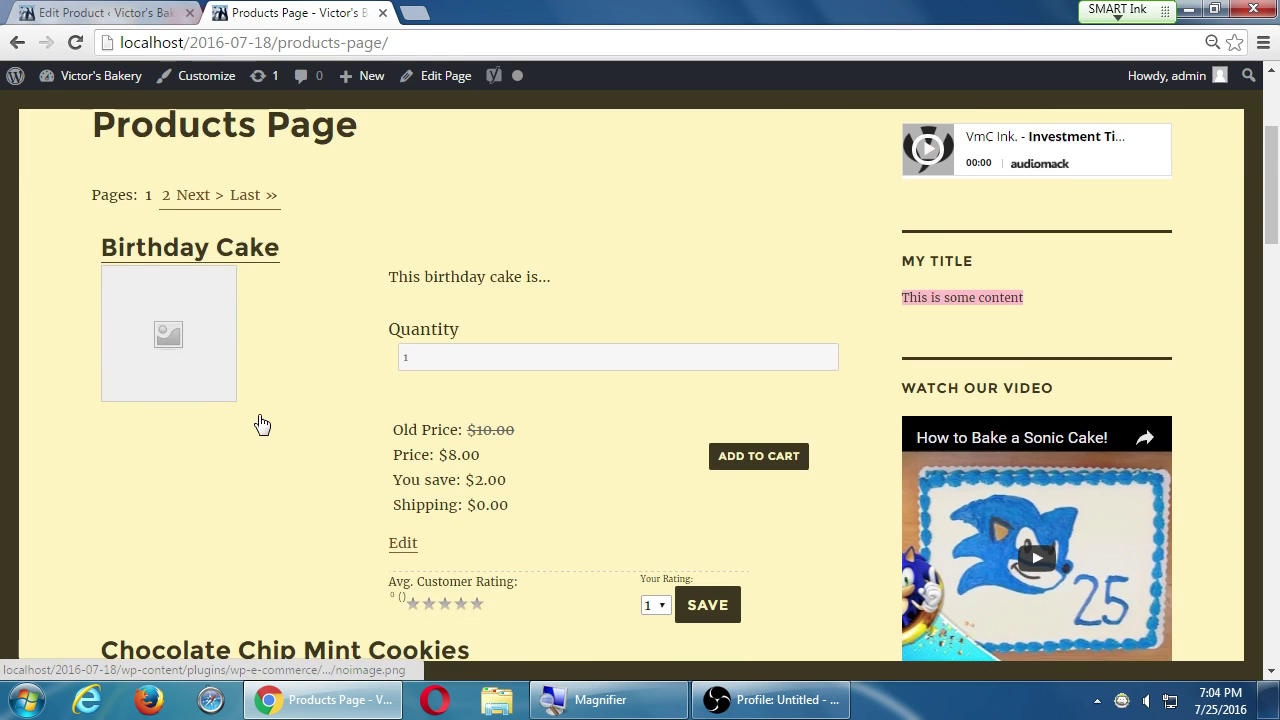
scroll(252, 302, down, 8)
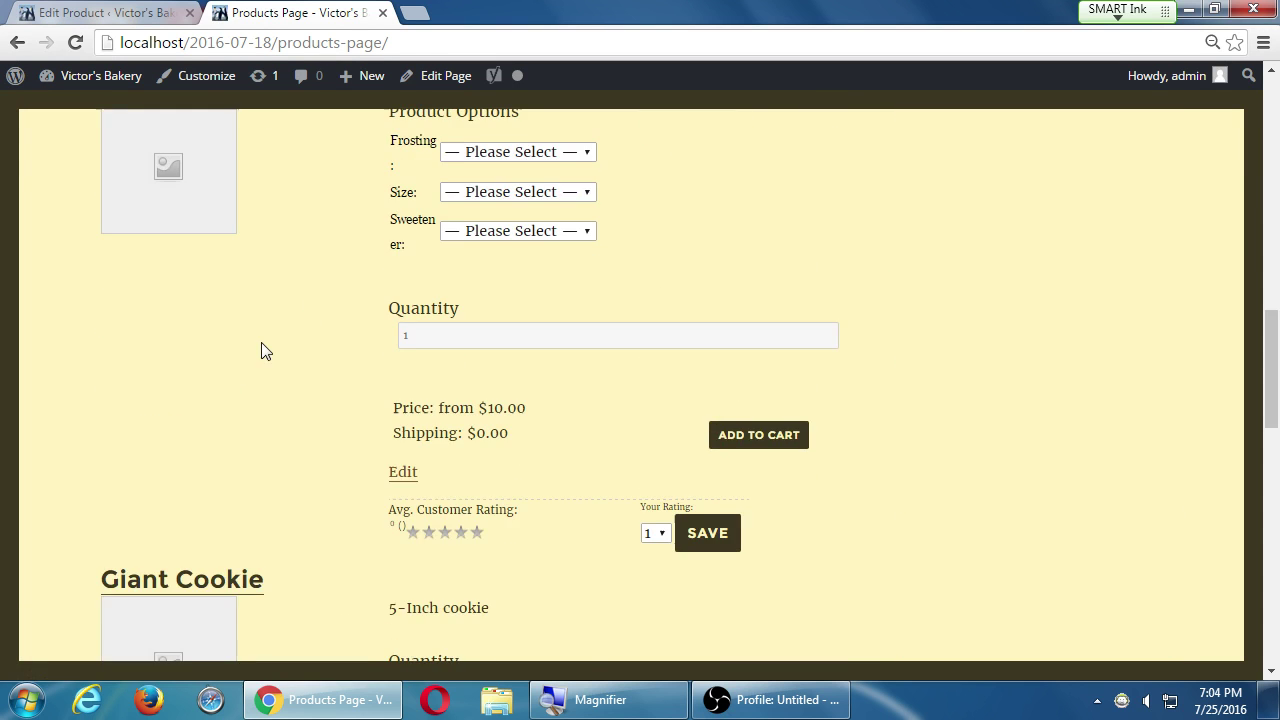
scroll(180, 346, down, 10)
scroll(183, 355, up, 4)
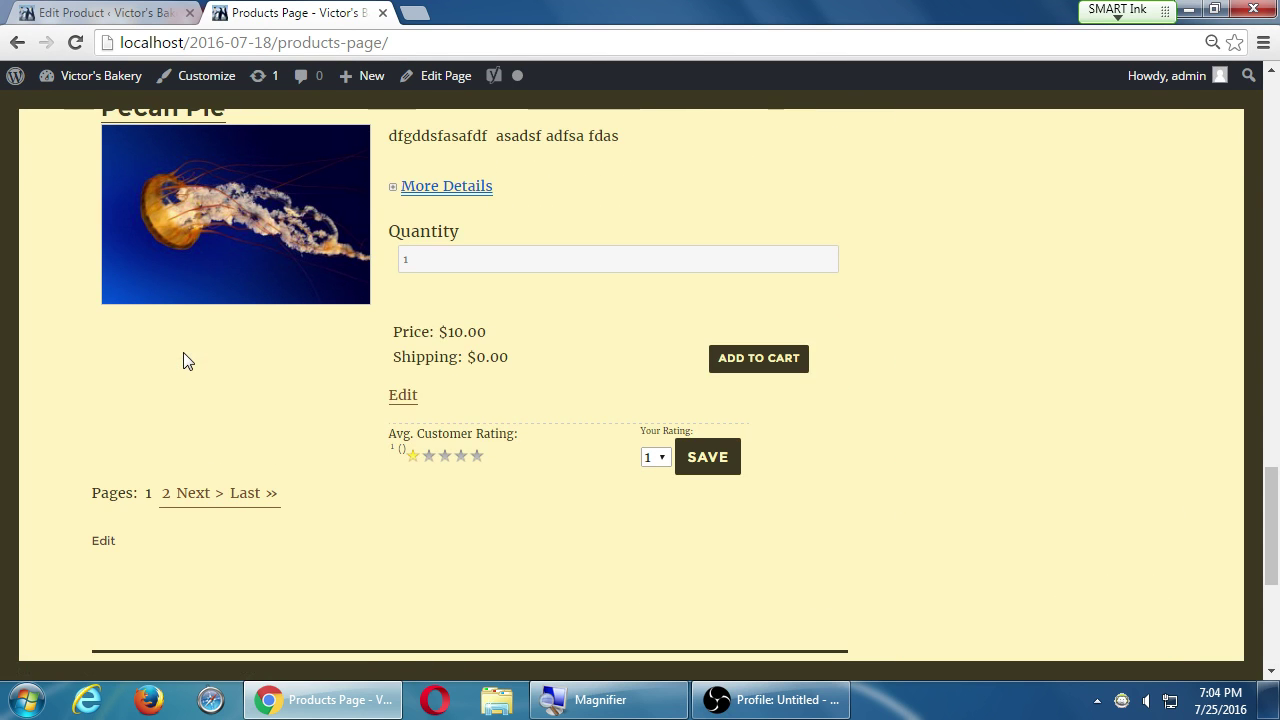
- Check the second page of the store's product list and return to the first page
click(192, 499)
scroll(300, 480, down, 2)
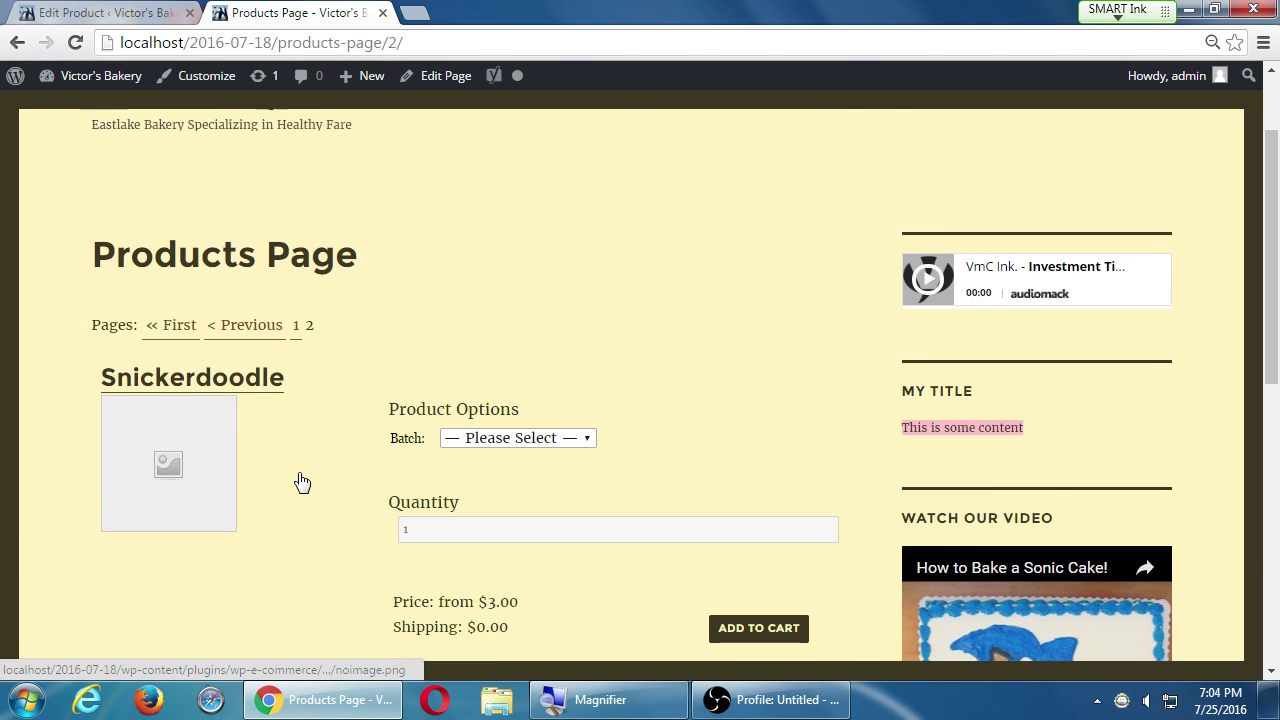
scroll(302, 483, down, 1)
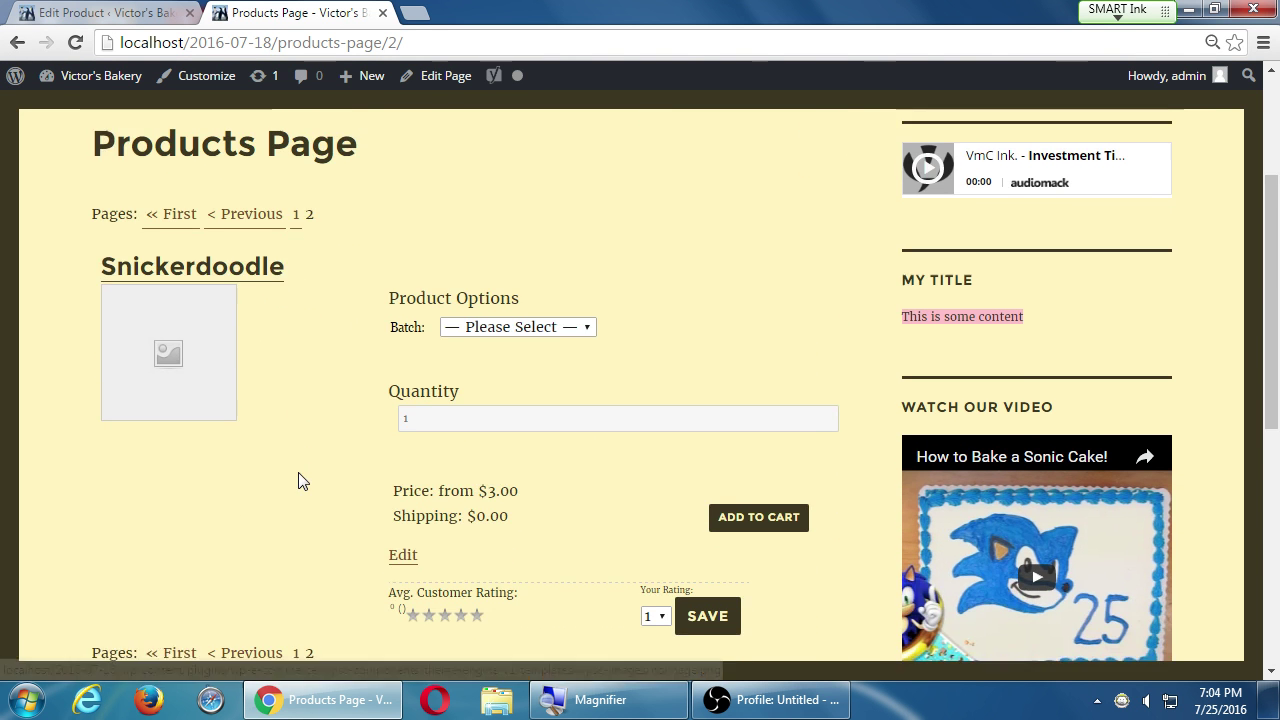
click(240, 240)
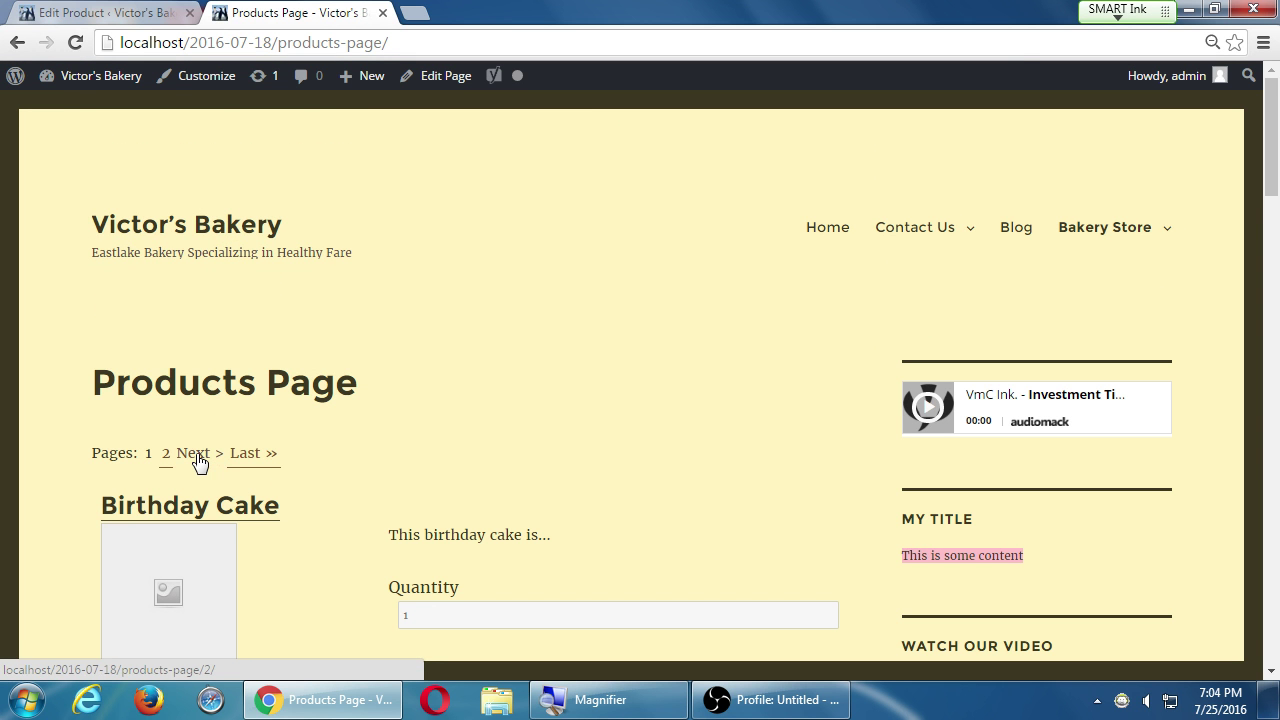
- Find Donuts in the store's product list and examine its Frosting, Size and Sweetener options up close
scroll(330, 485, down, 5)
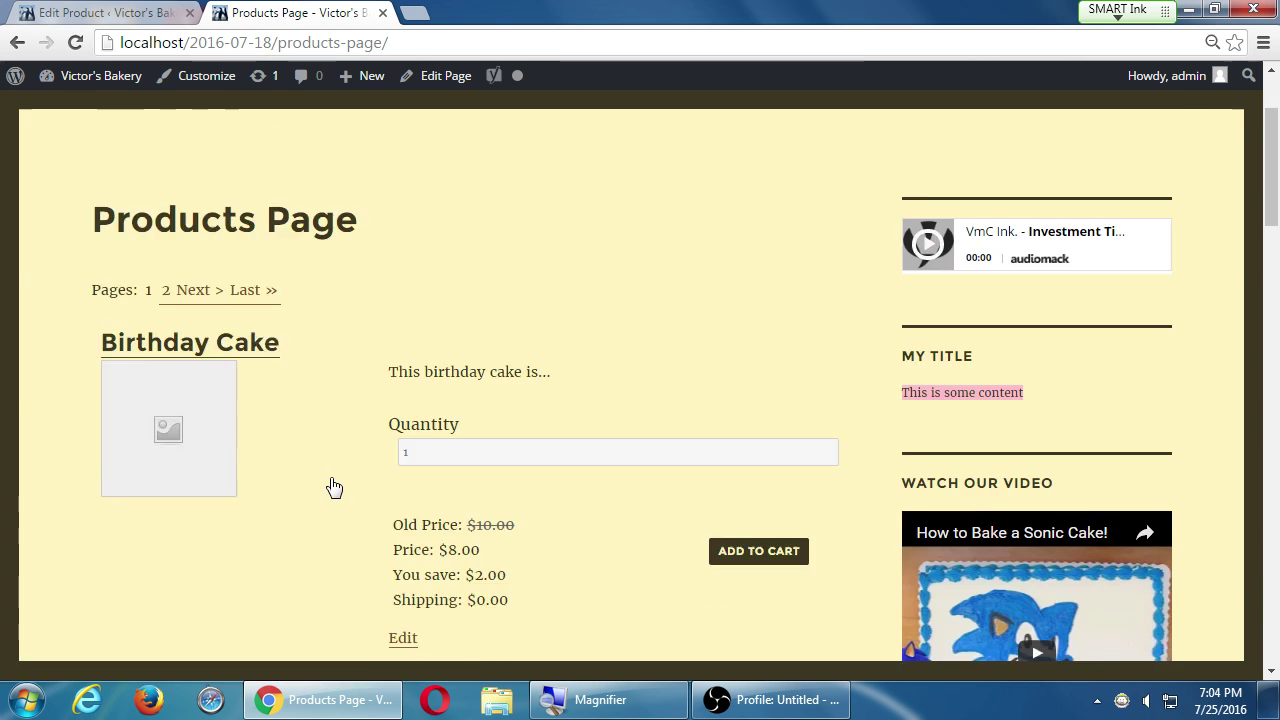
scroll(339, 485, down, 5)
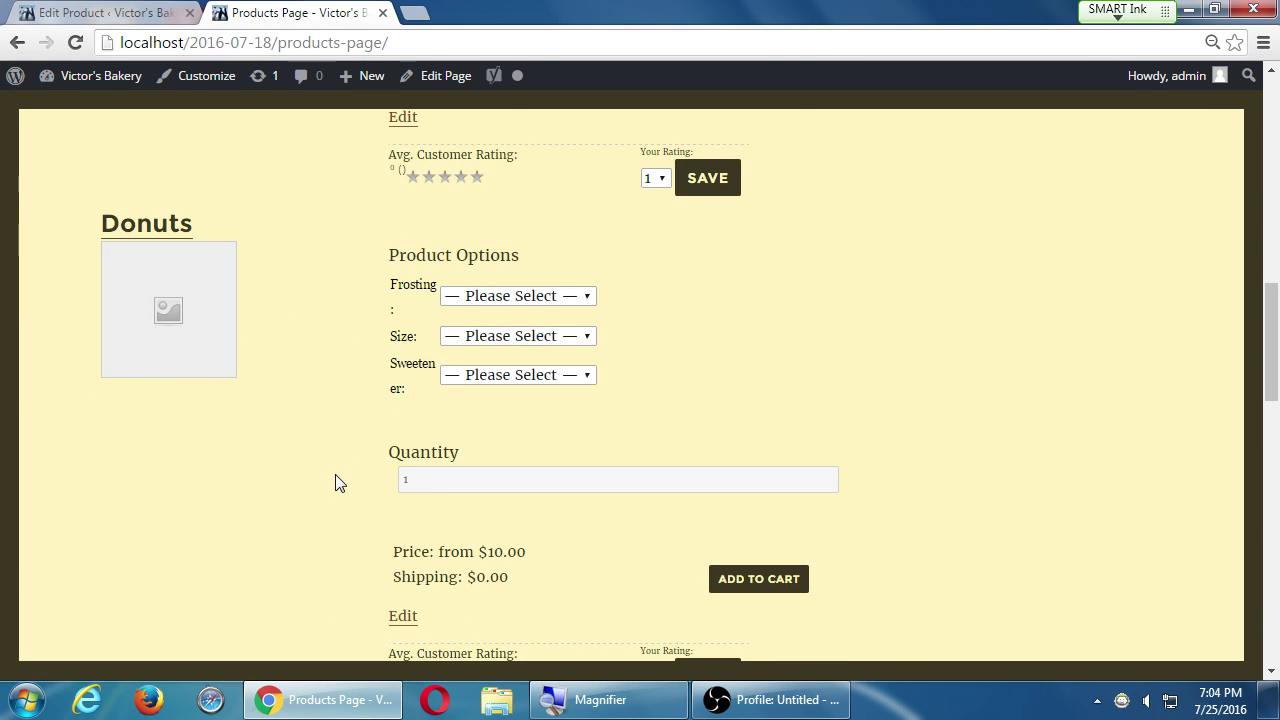
key(super+plus)
key(super+minus)
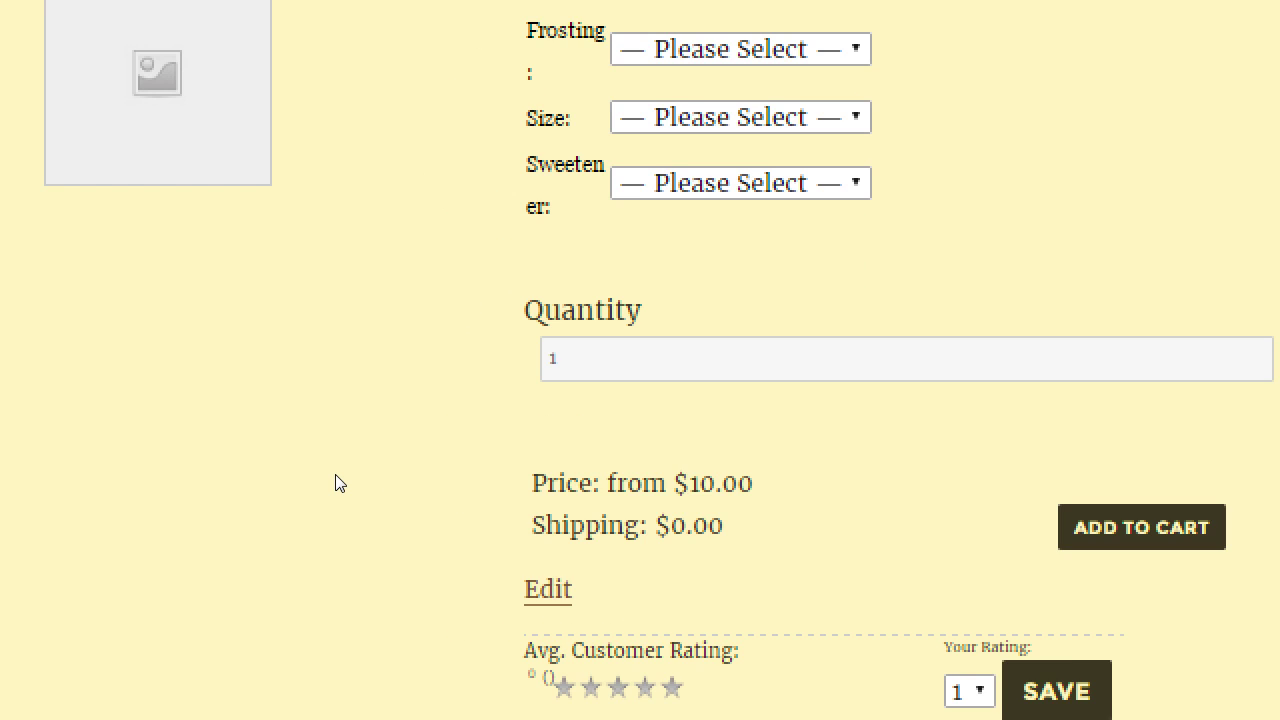
key(super+plus)
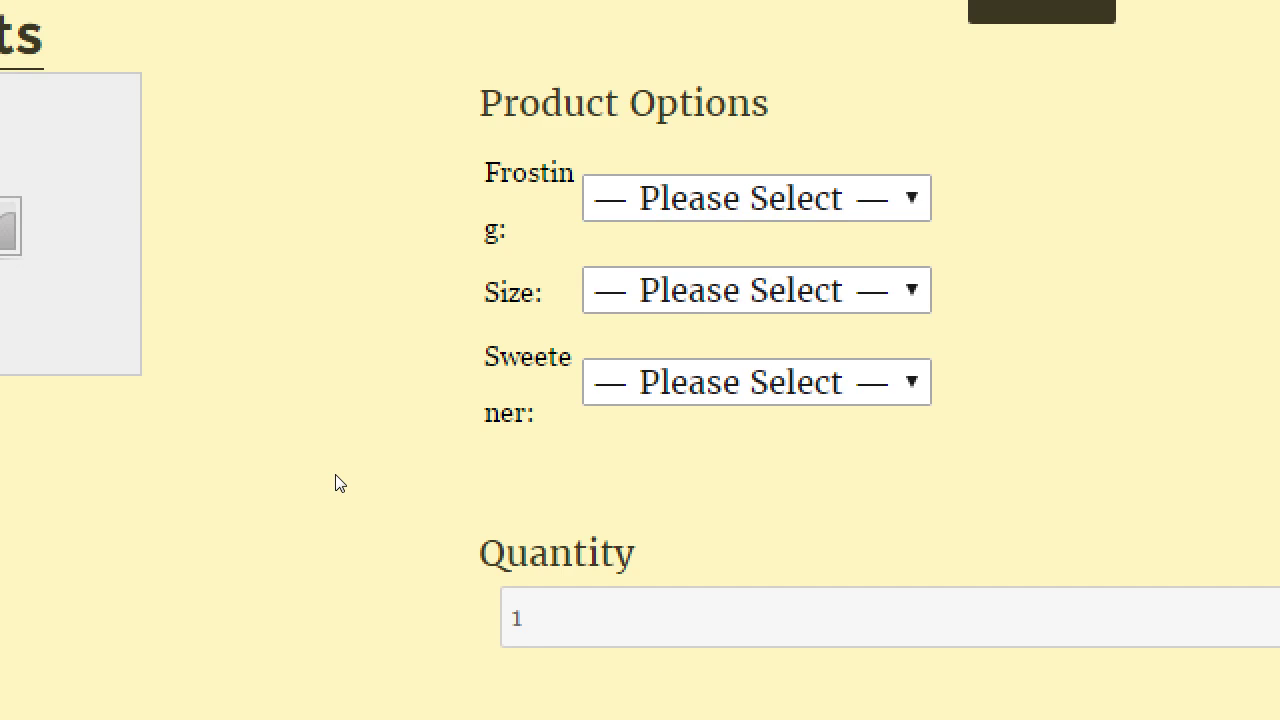
key(super+minus)
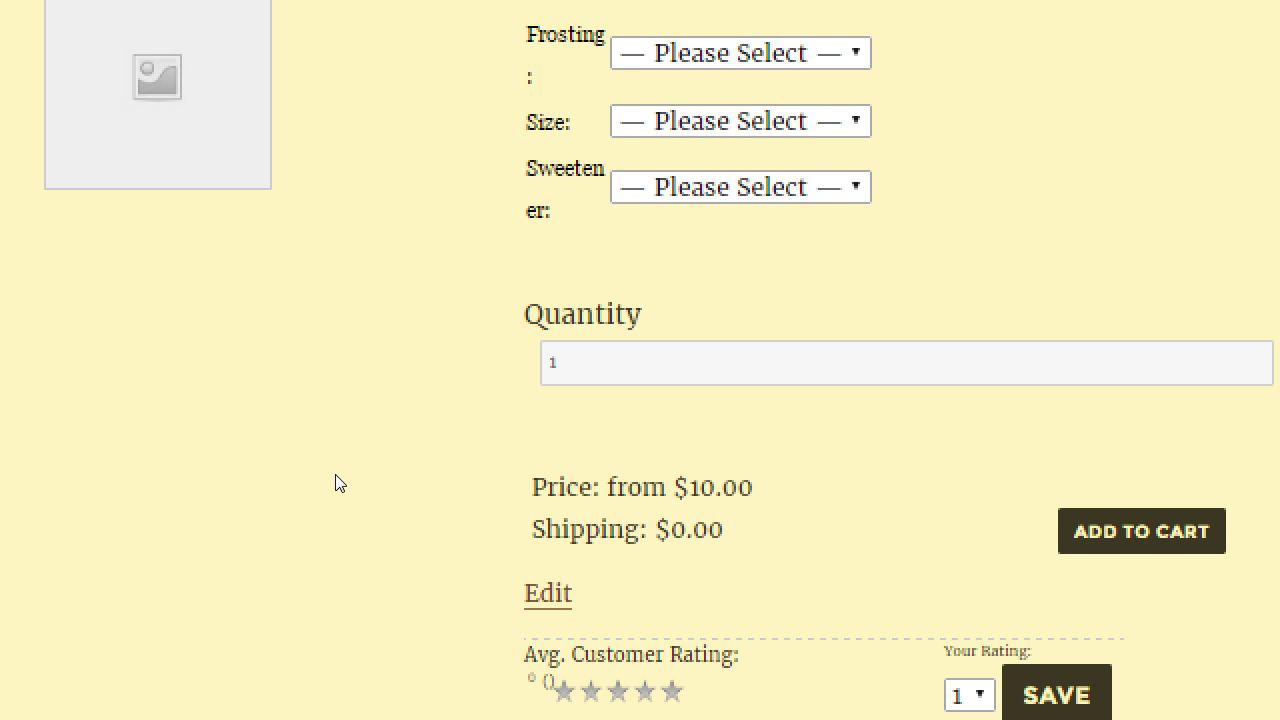
key(super+minus)
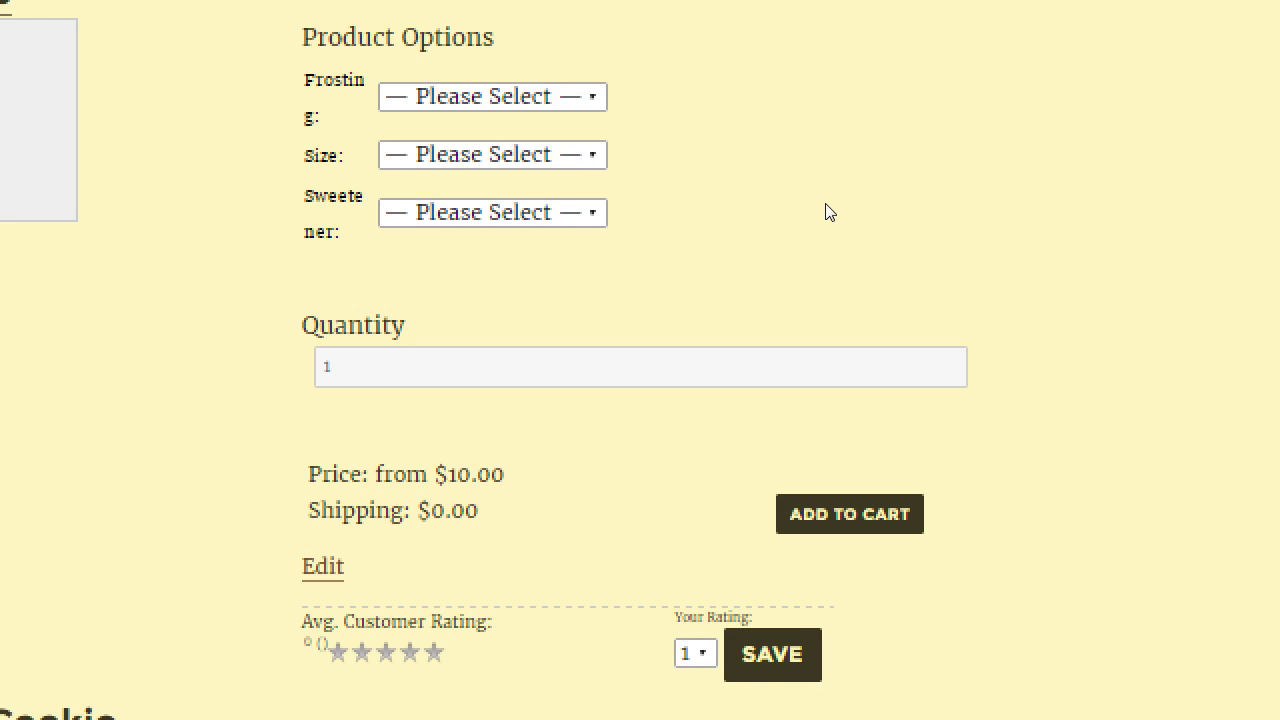
key(super+minus)
key(super+plus)
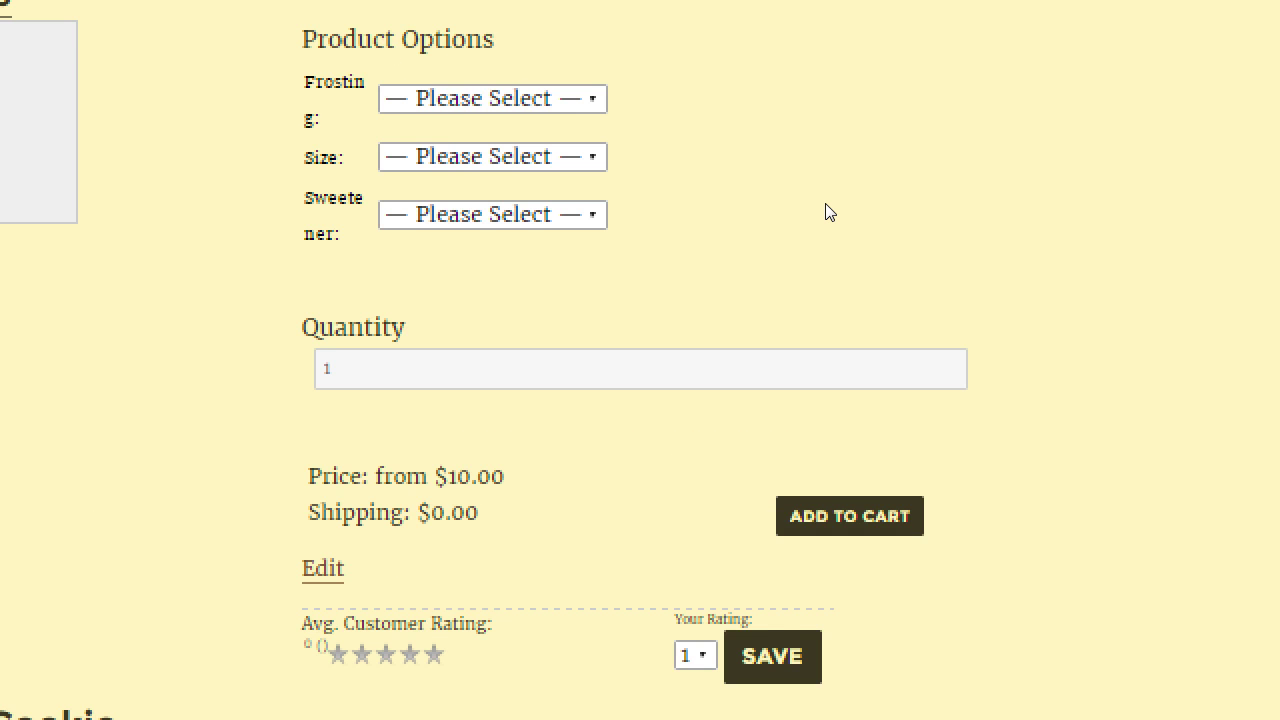
key(super+plus)
key(super+plus)
key(super+plus)
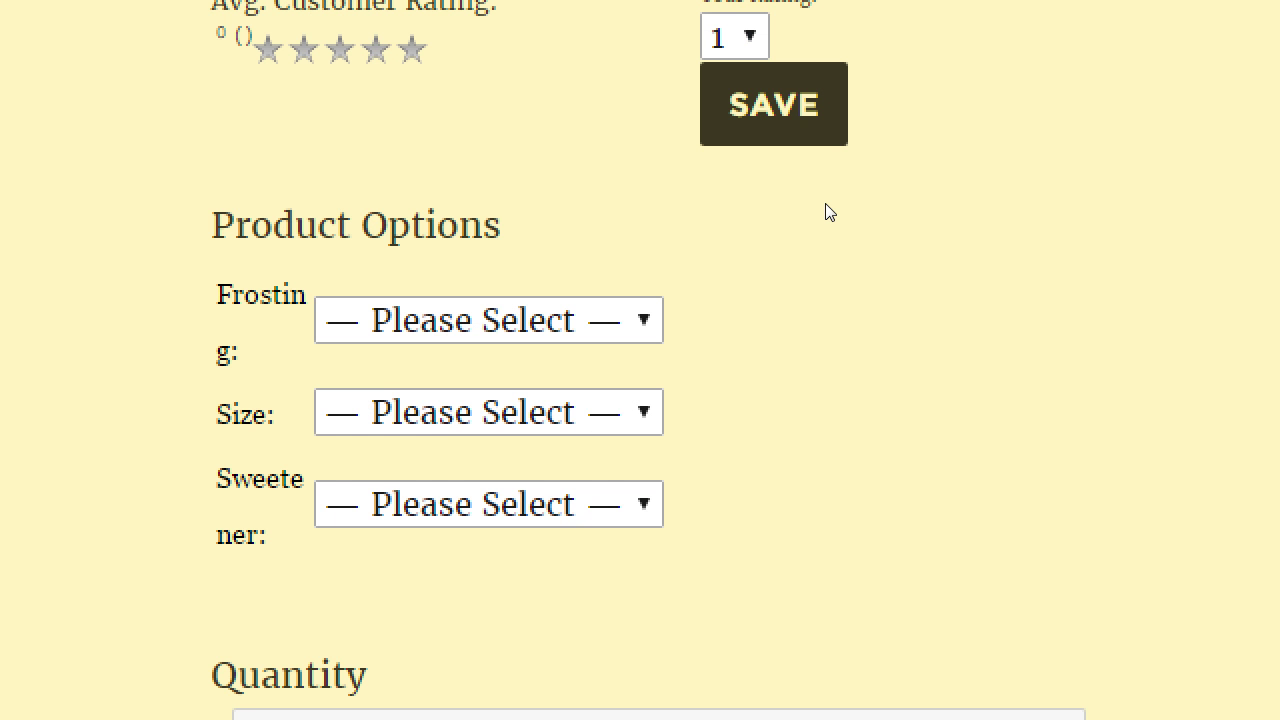
key(super+minus)
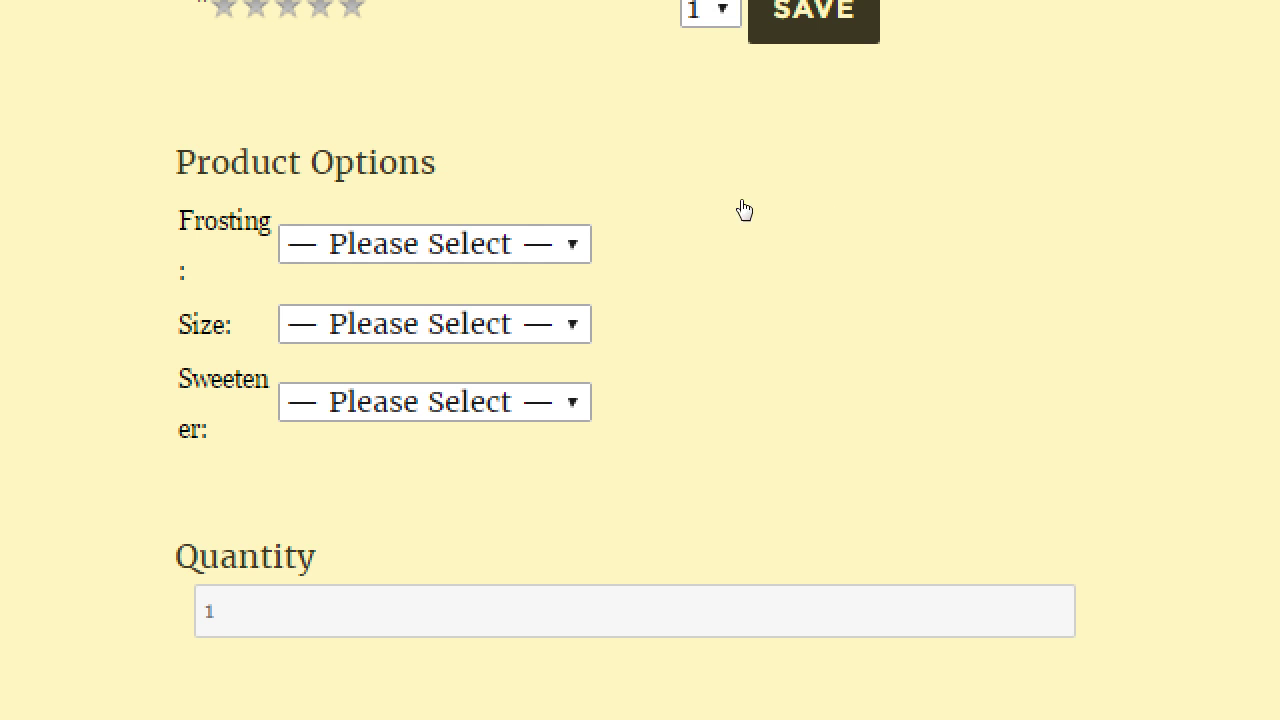
- Choose Classic Frosting and the Regular size for the Donuts product
click(546, 320)
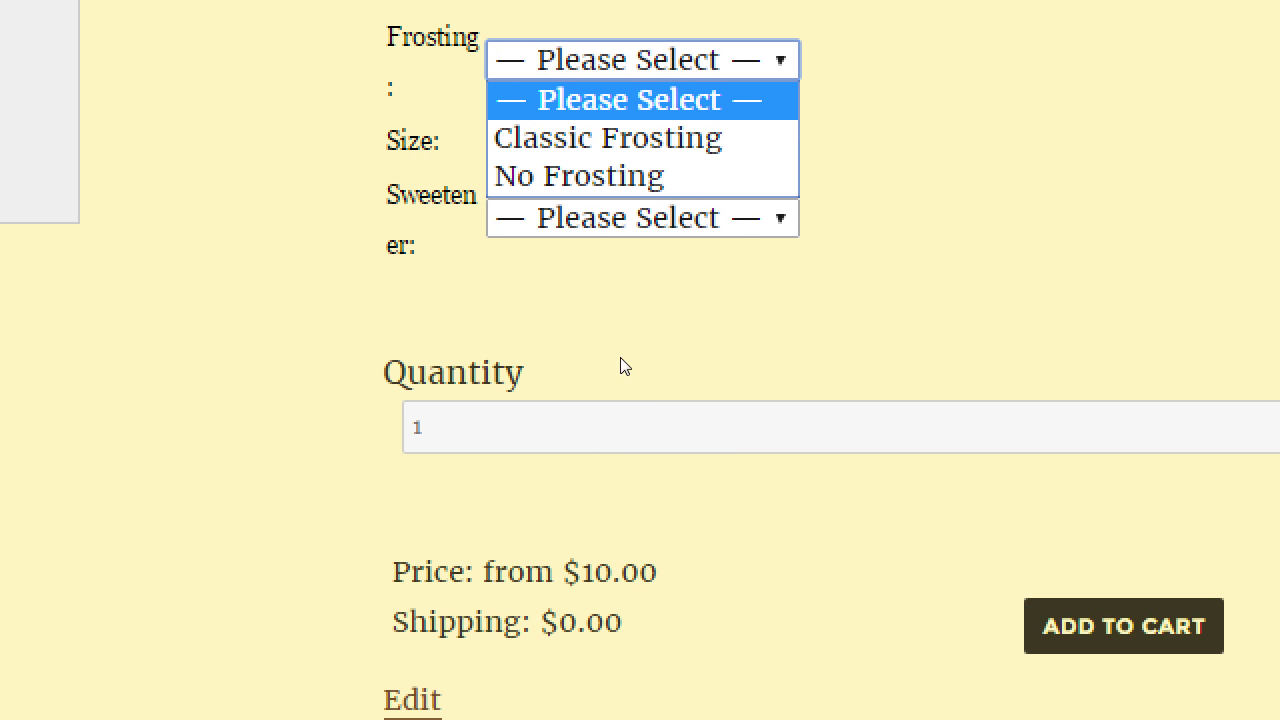
key(Down)
key(Return)
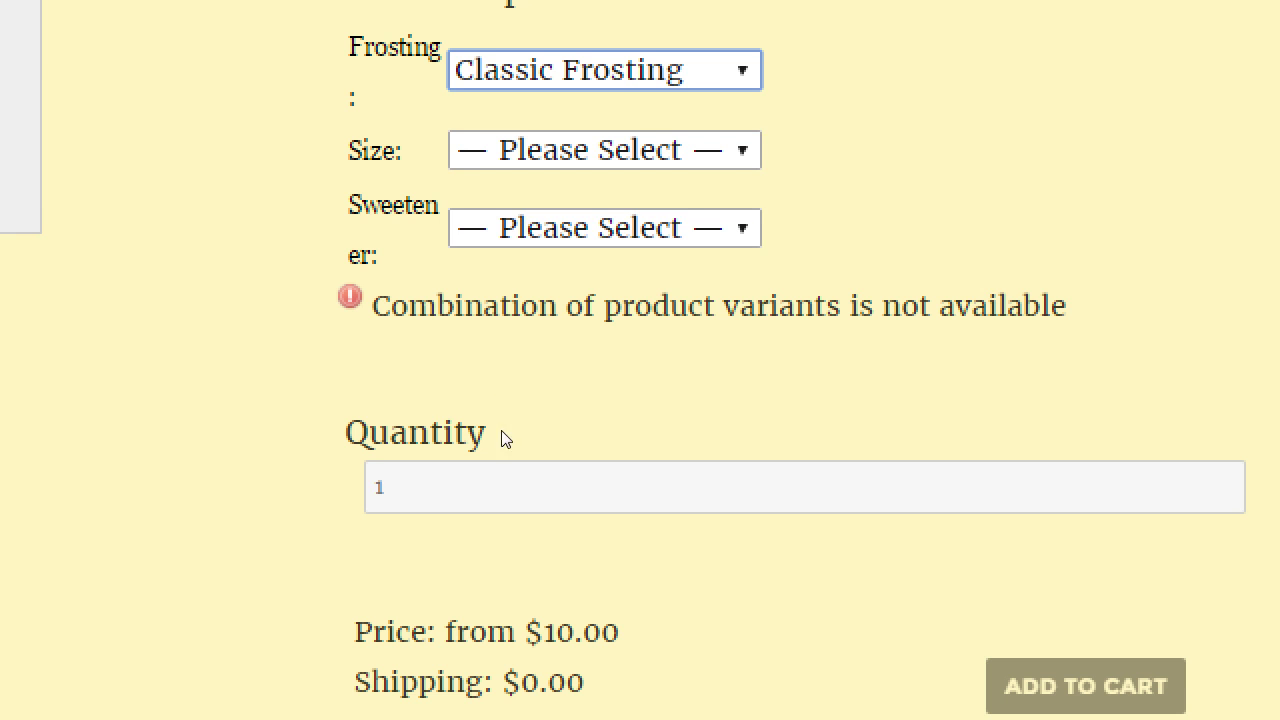
key(Tab)
key(alt+Down)
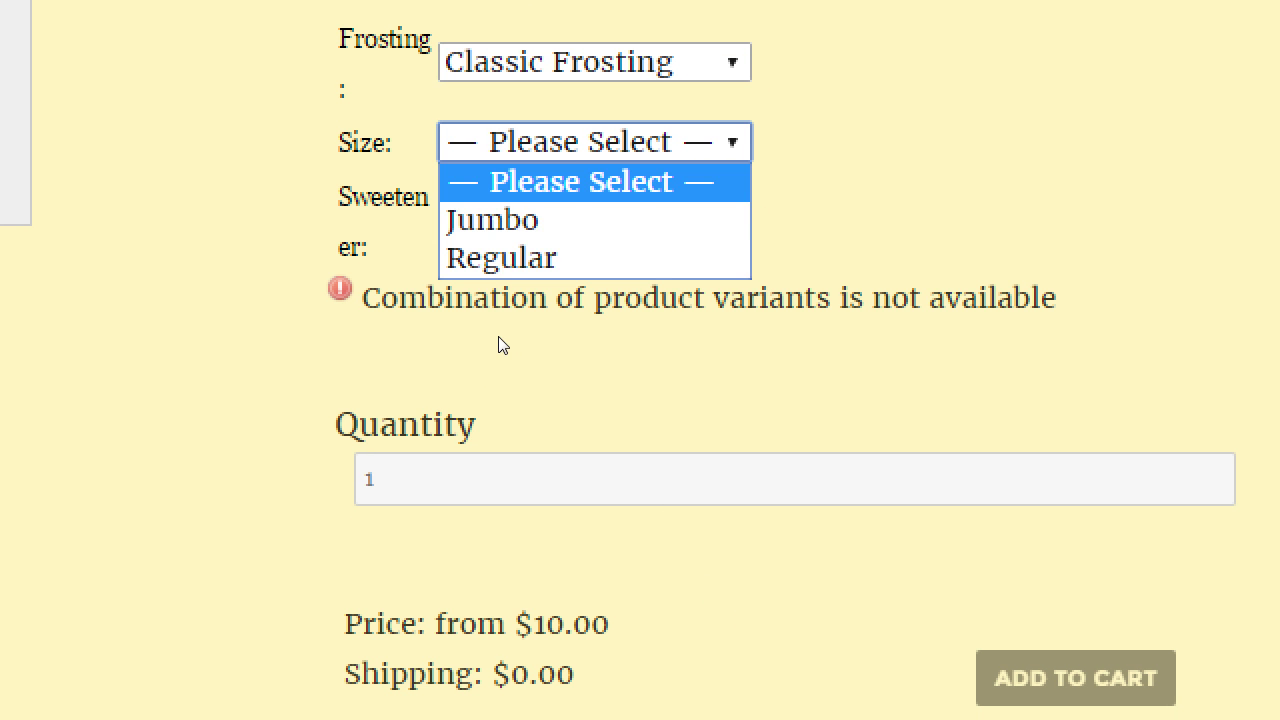
key(Down)
key(Down)
key(Return)
- Choose Regular Sugar as the Donuts sweetener to check the combination's price
key(Tab)
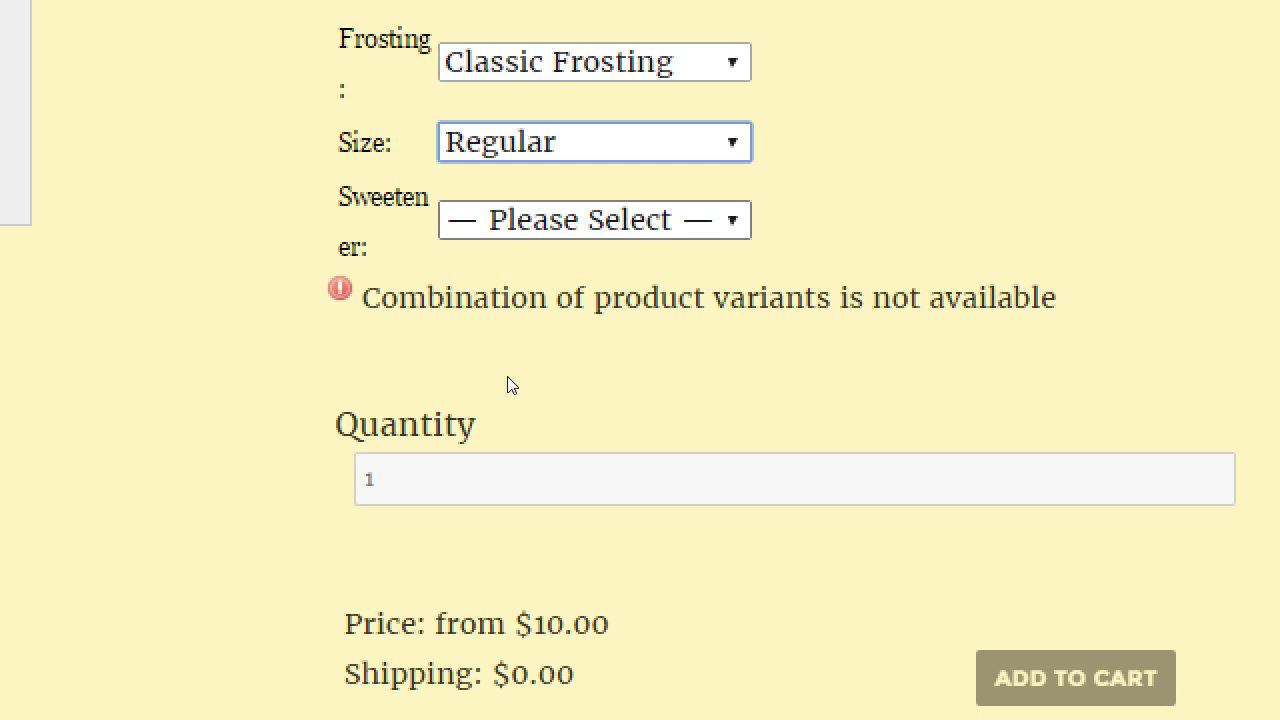
key(alt+Down)
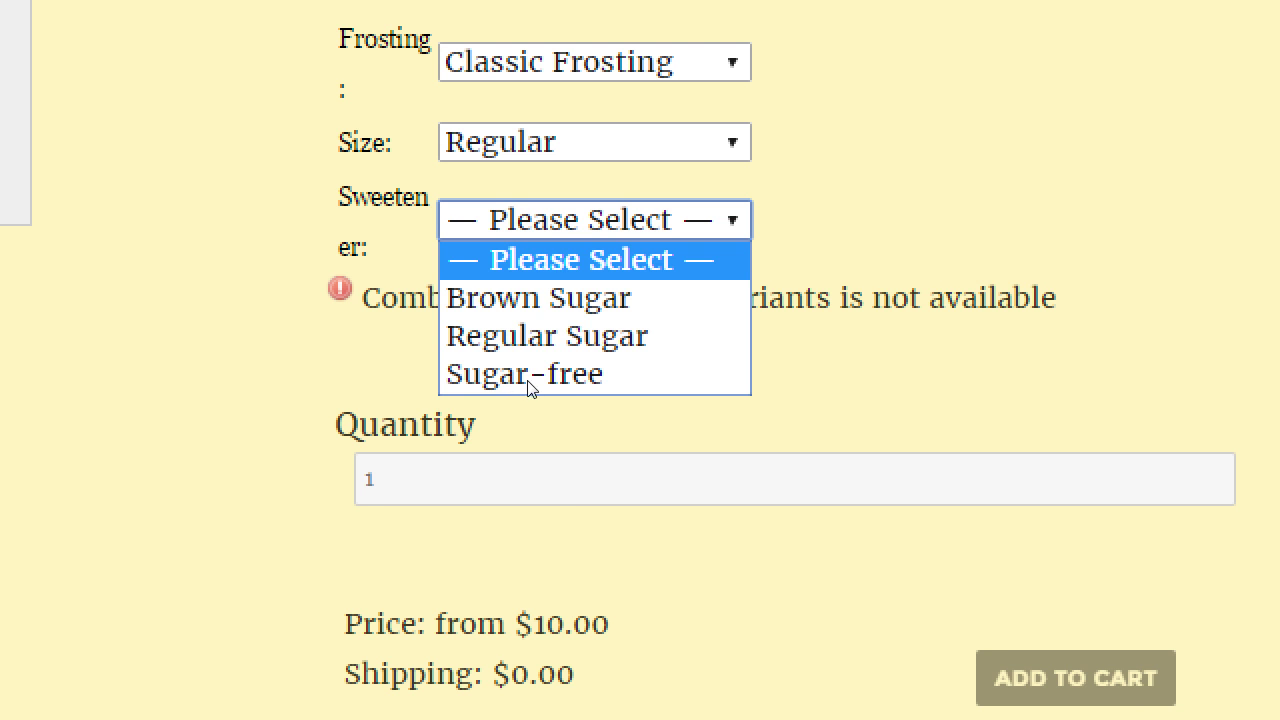
key(Down)
key(Down)
key(Return)
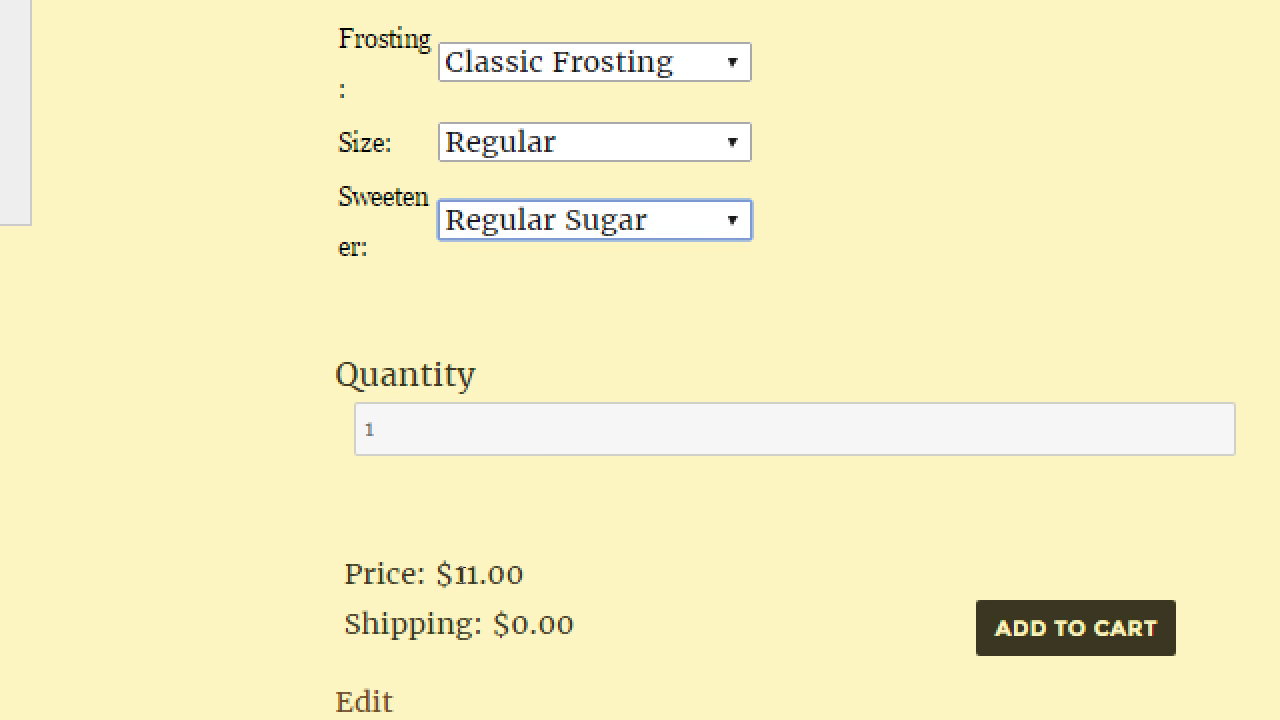
- Change the Donuts frosting option to No Frosting
key(shift+Tab)
key(shift+Tab)
key(alt+Down)
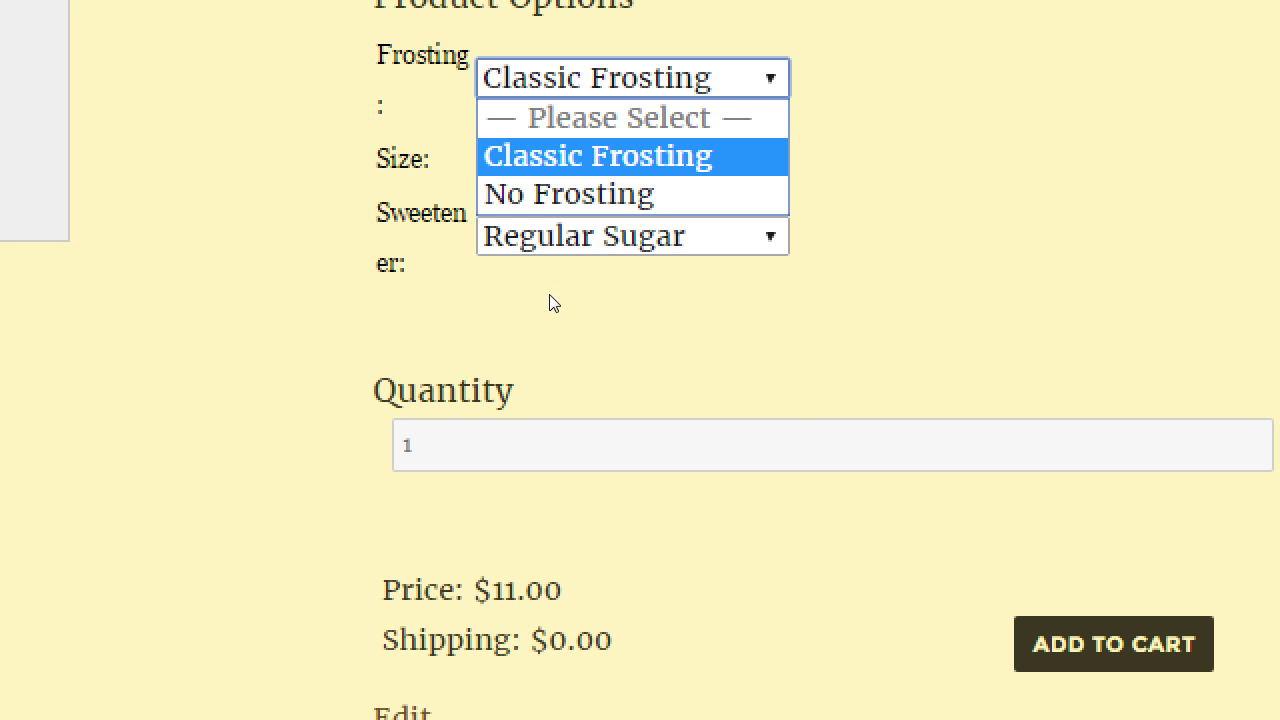
key(Down)
key(Return)
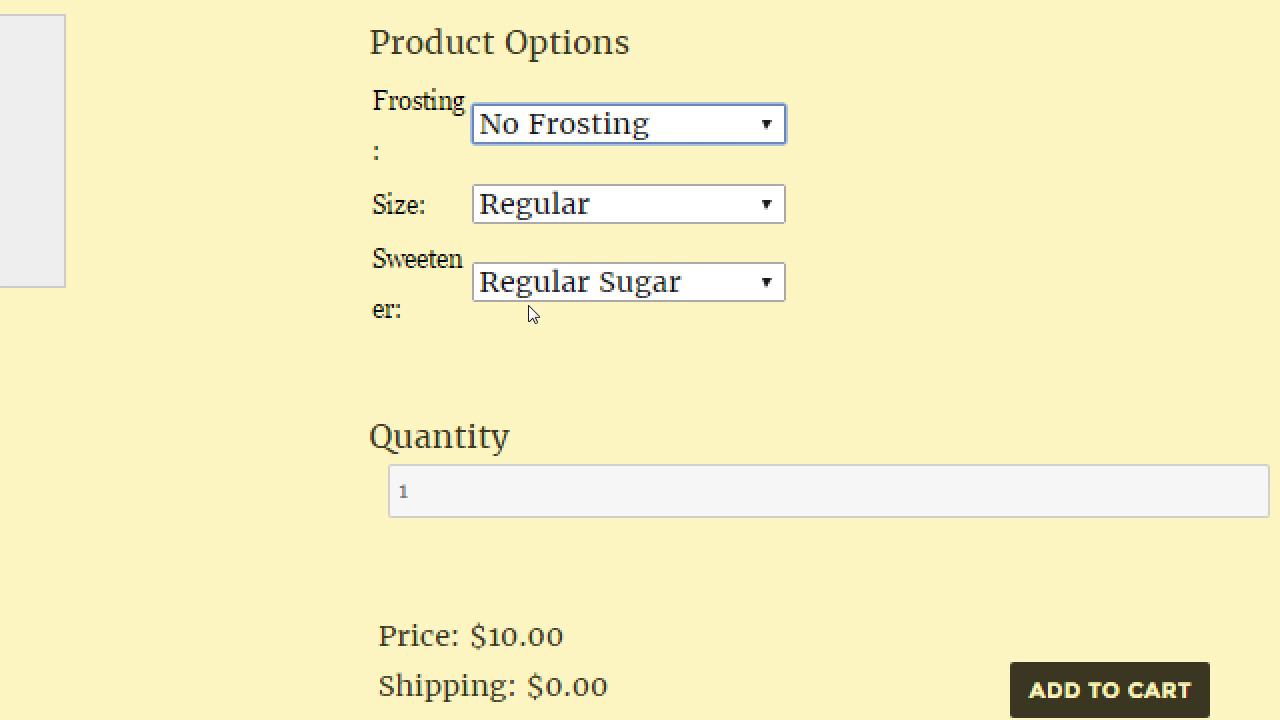
- Keep the Donuts size at Regular and change the sweetener to Sugar-free
key(Tab)
key(alt+Down)
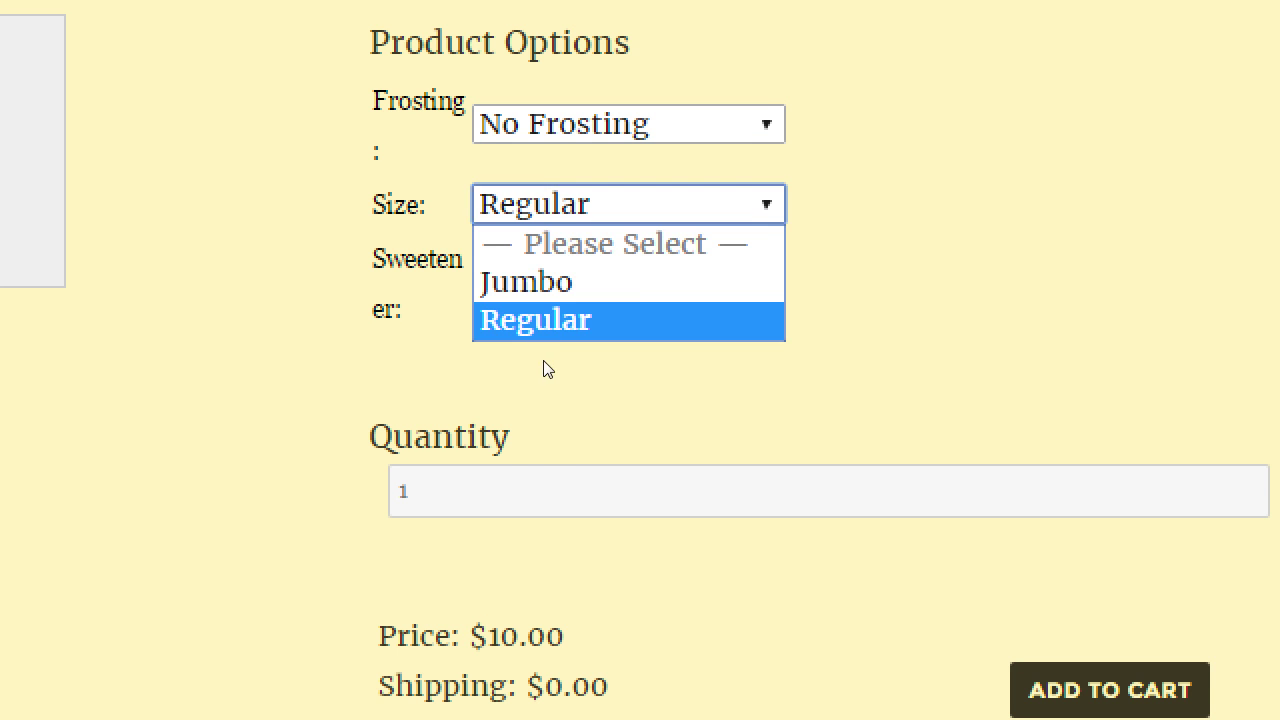
key(Return)
key(Tab)
key(alt+Down)
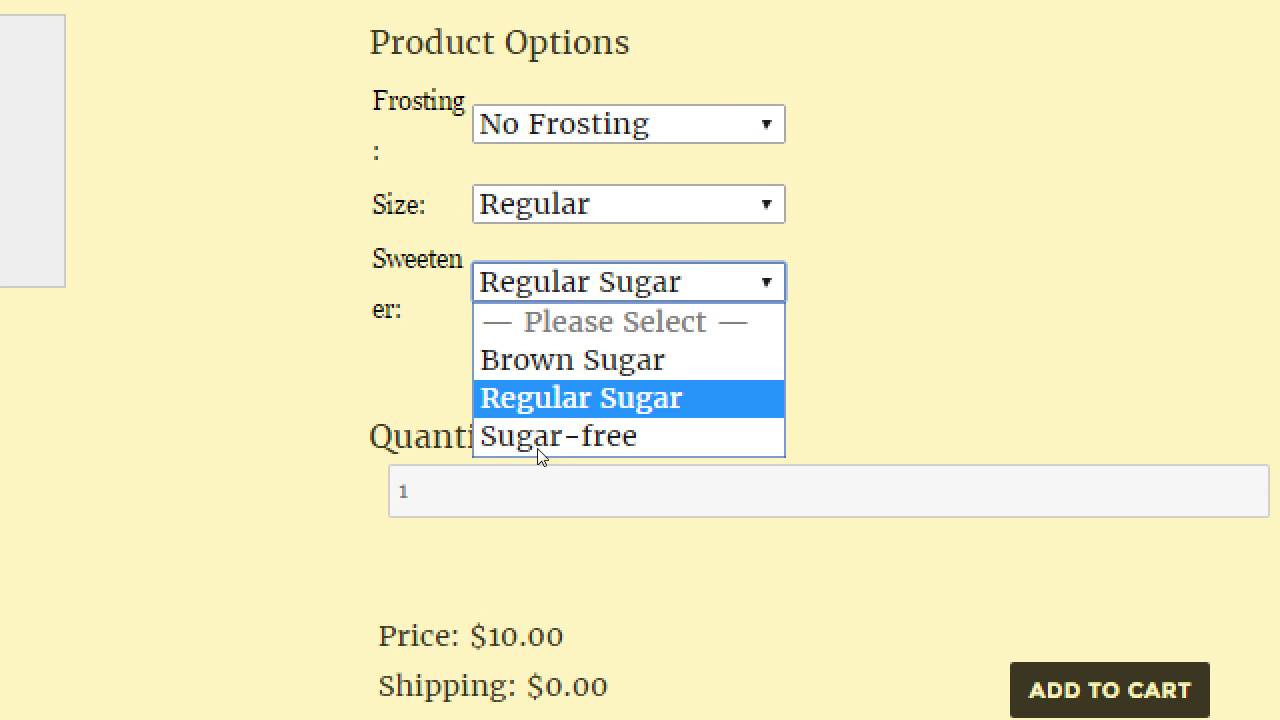
key(Down)
key(Return)
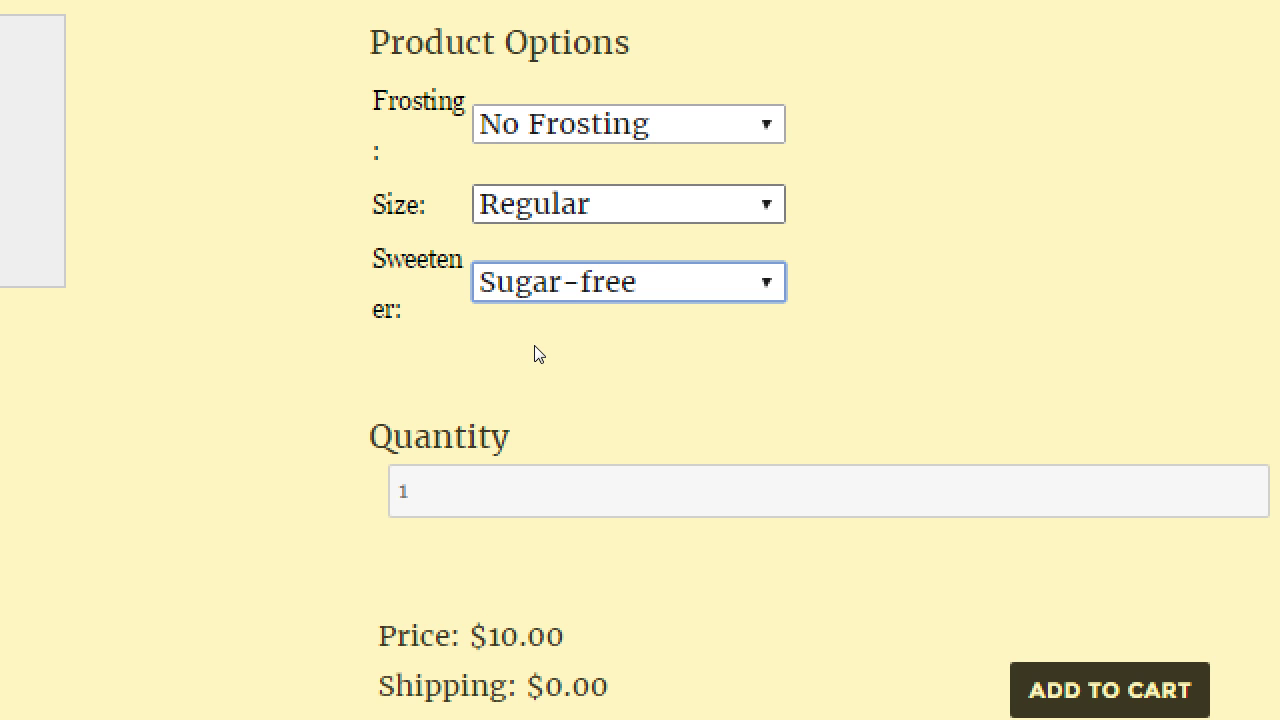
- Change the Donuts size option to Jumbo to check the combination's price
key(shift+Tab)
key(alt+Down)
key(Up)
key(Return)
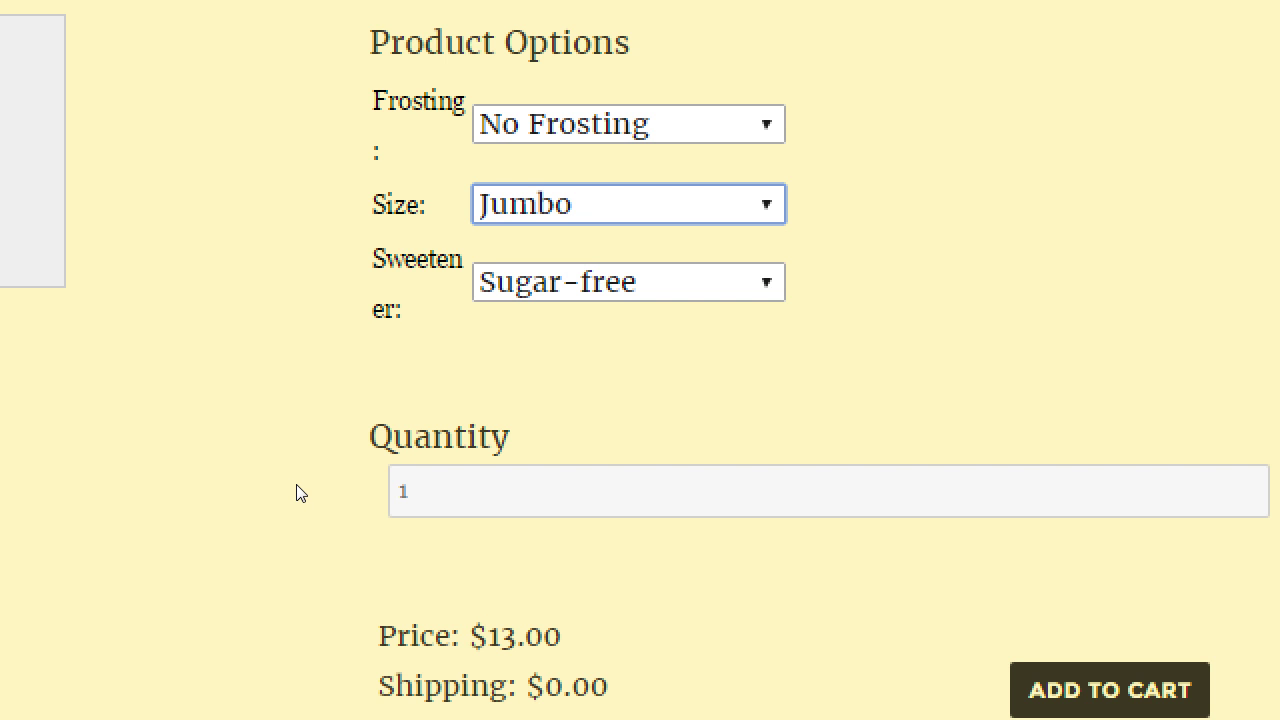
- Add the configured Donuts to the cart and go to checkout to review the order's items and prices
key(super+minus)
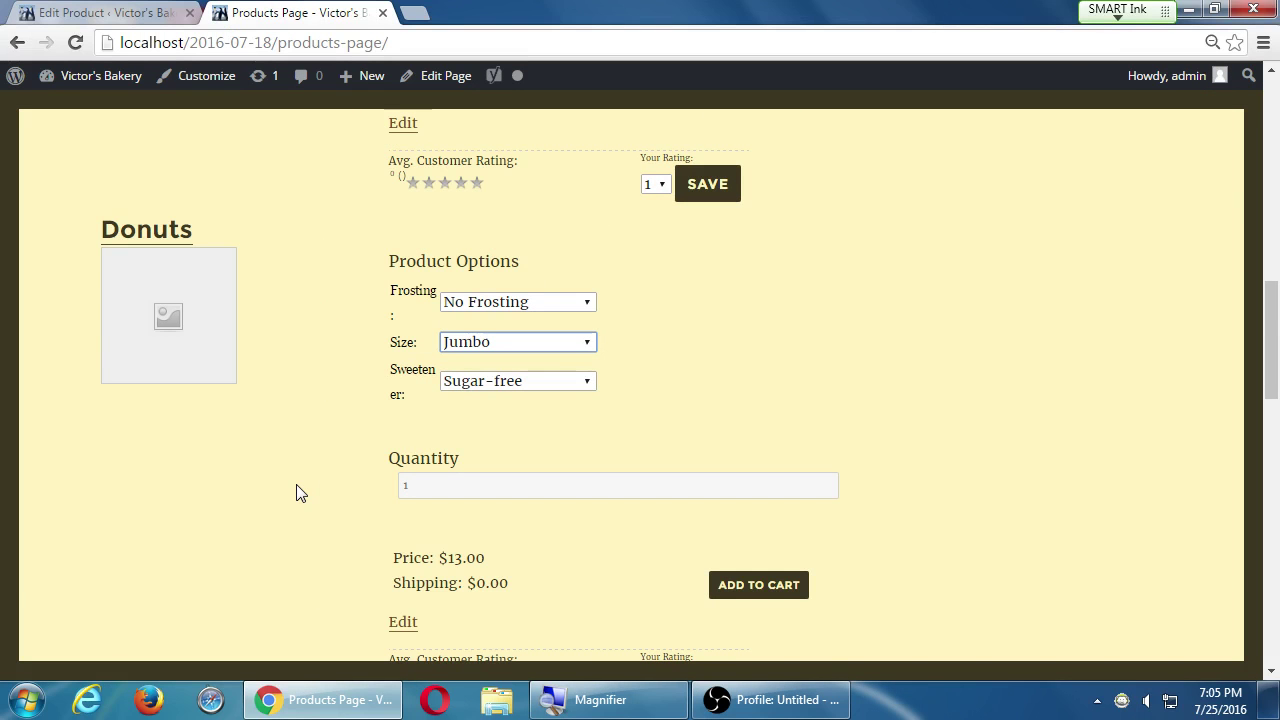
click(773, 586)
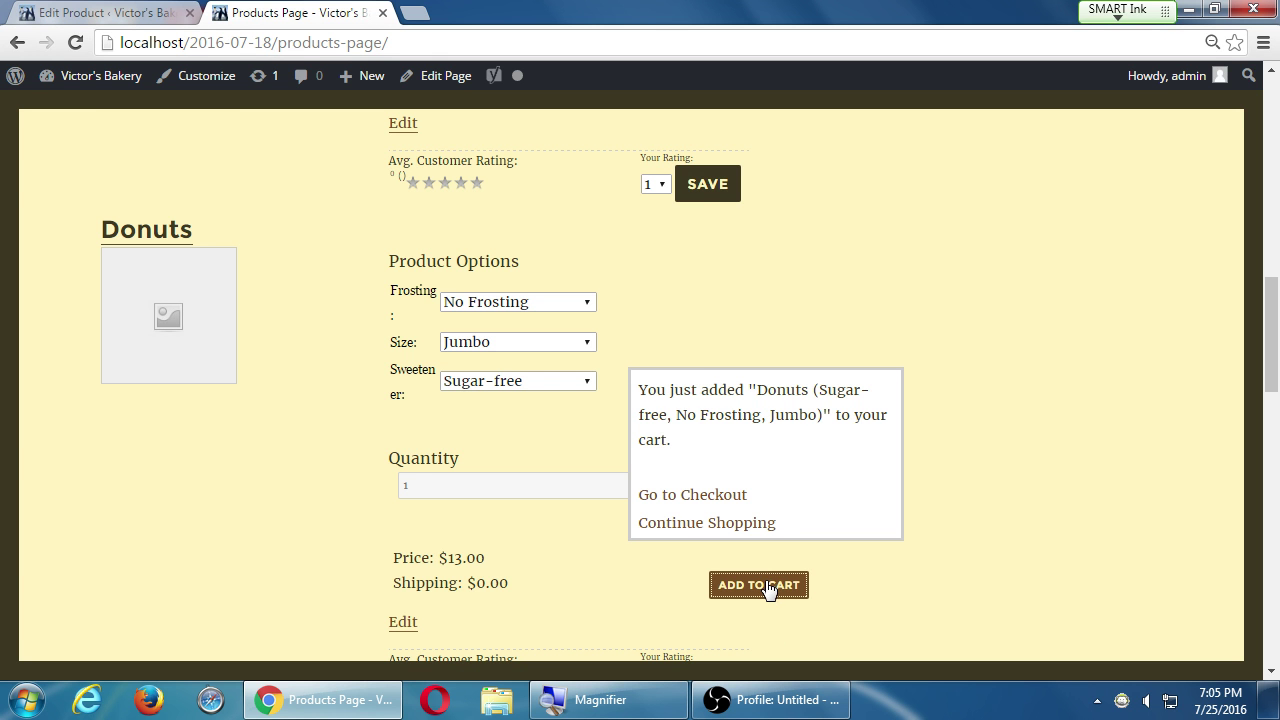
click(720, 504)
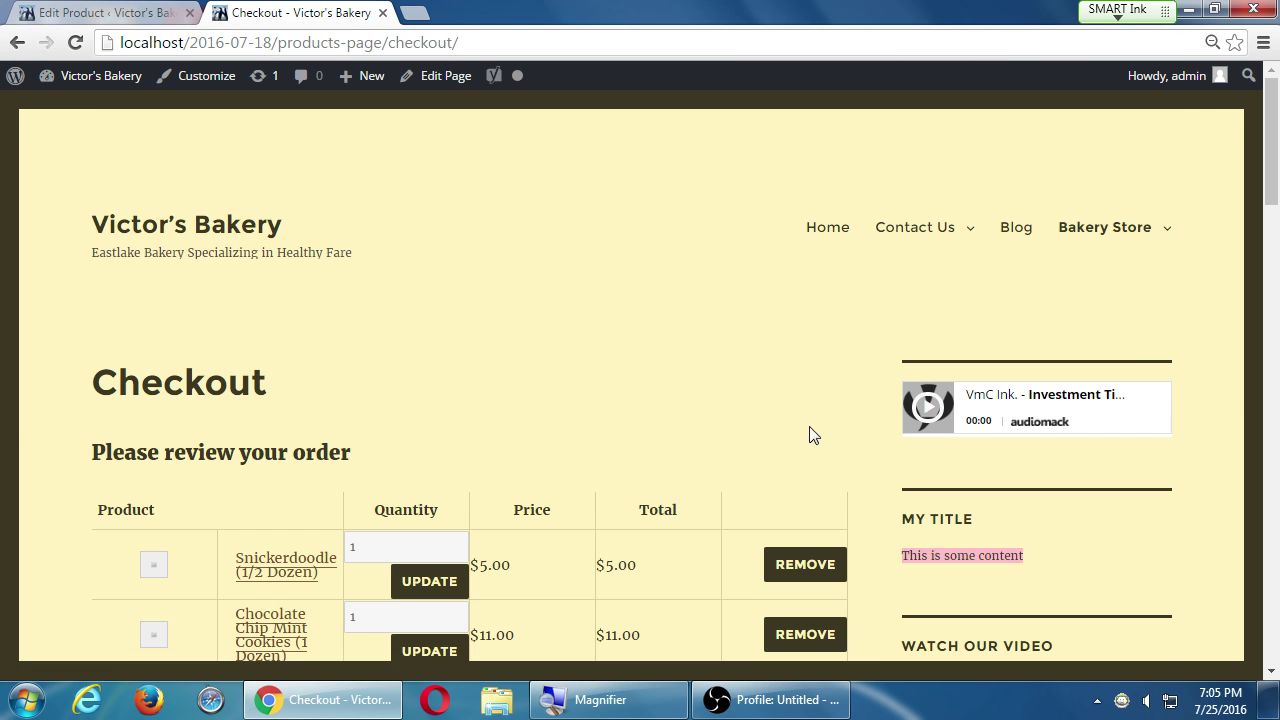
scroll(815, 430, down, 2)
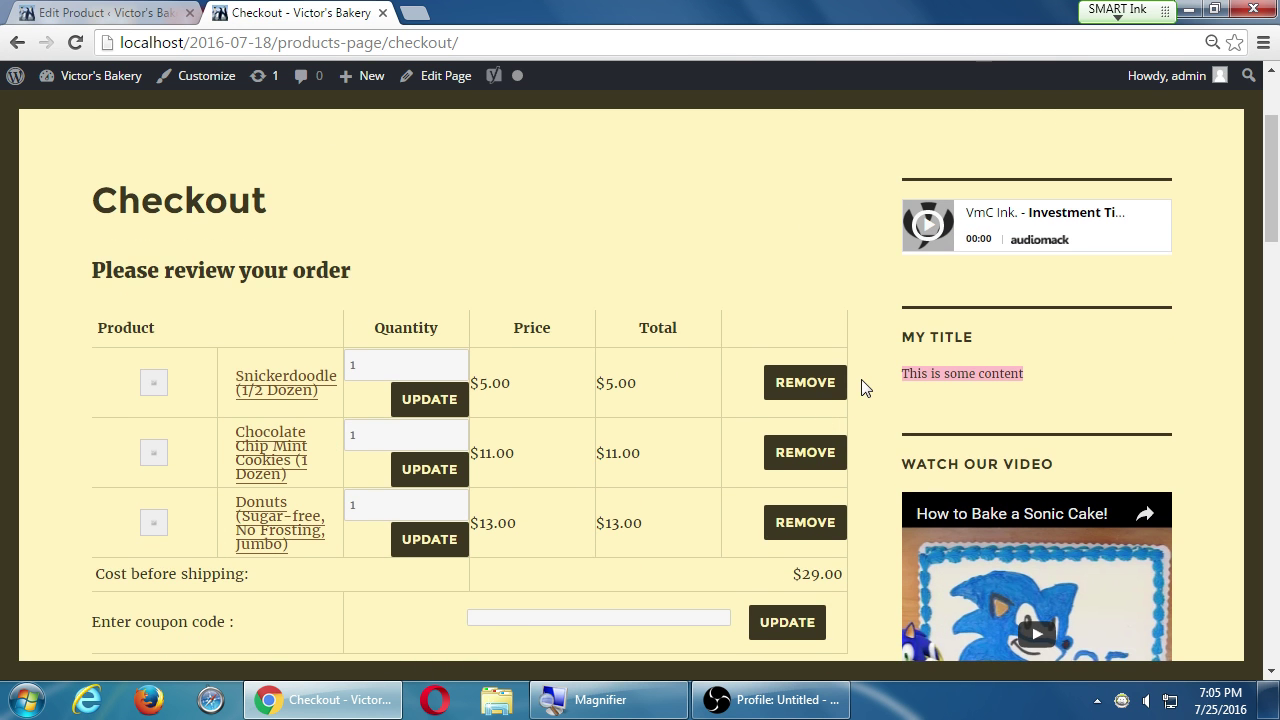
scroll(865, 388, down, 1)
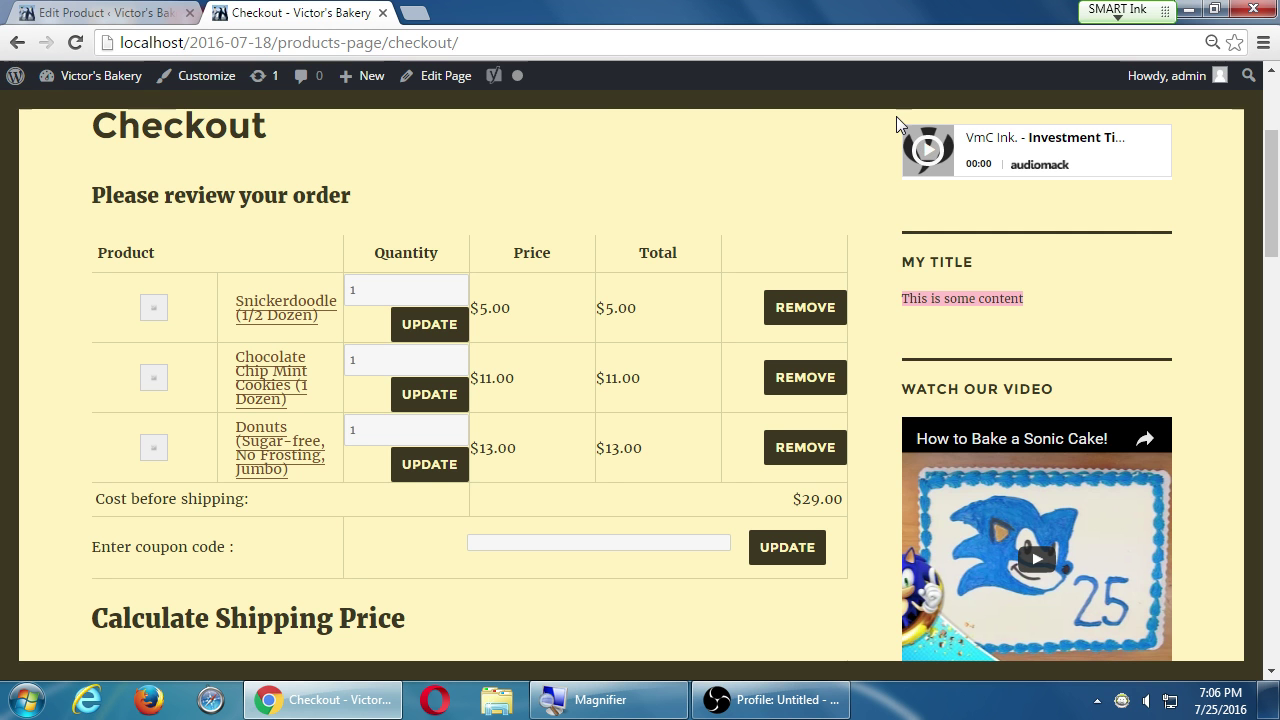
scroll(640, 320, up, 3)
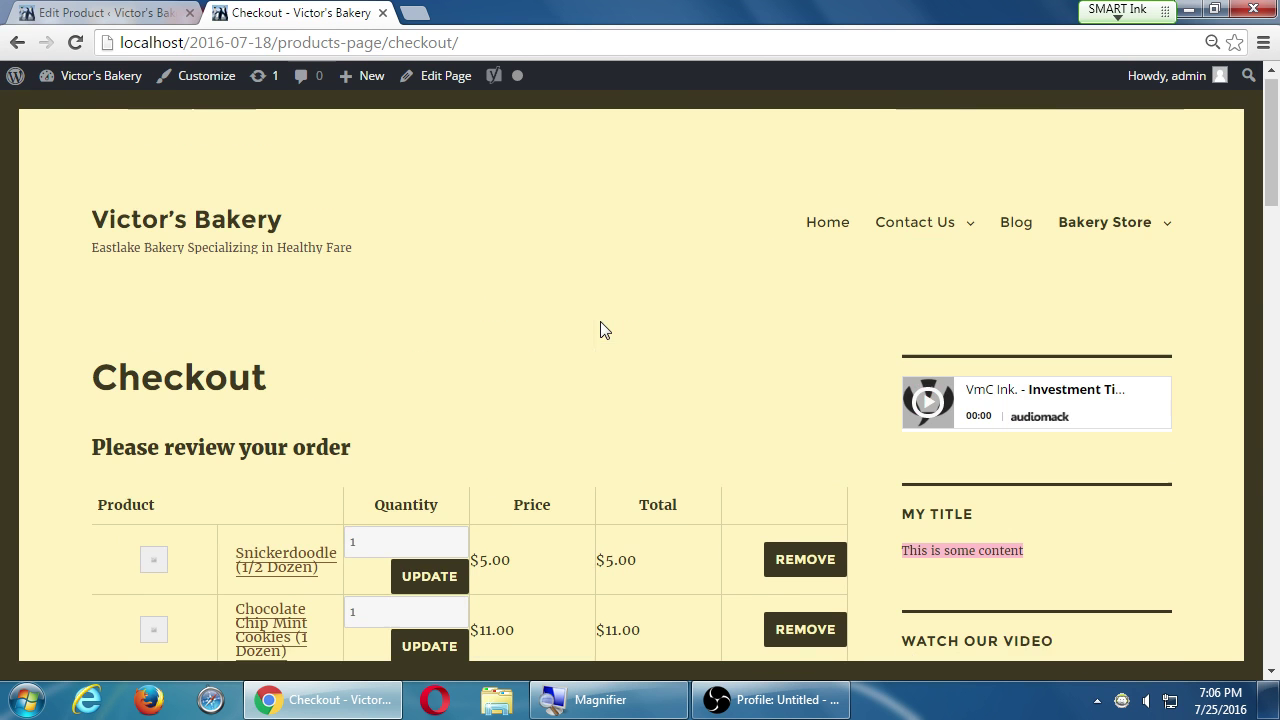